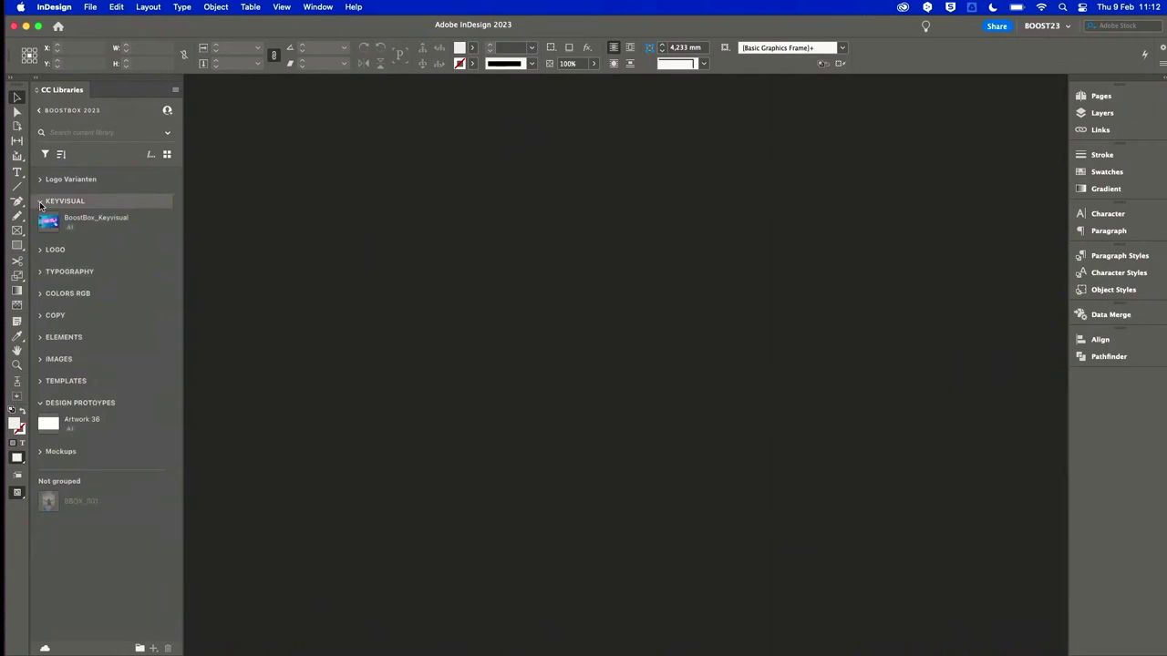
Collapse the Keyvisual group and look at the logo files in the Logo group of the BOOSTBOX 2023 library.
click(40, 203)
click(40, 224)
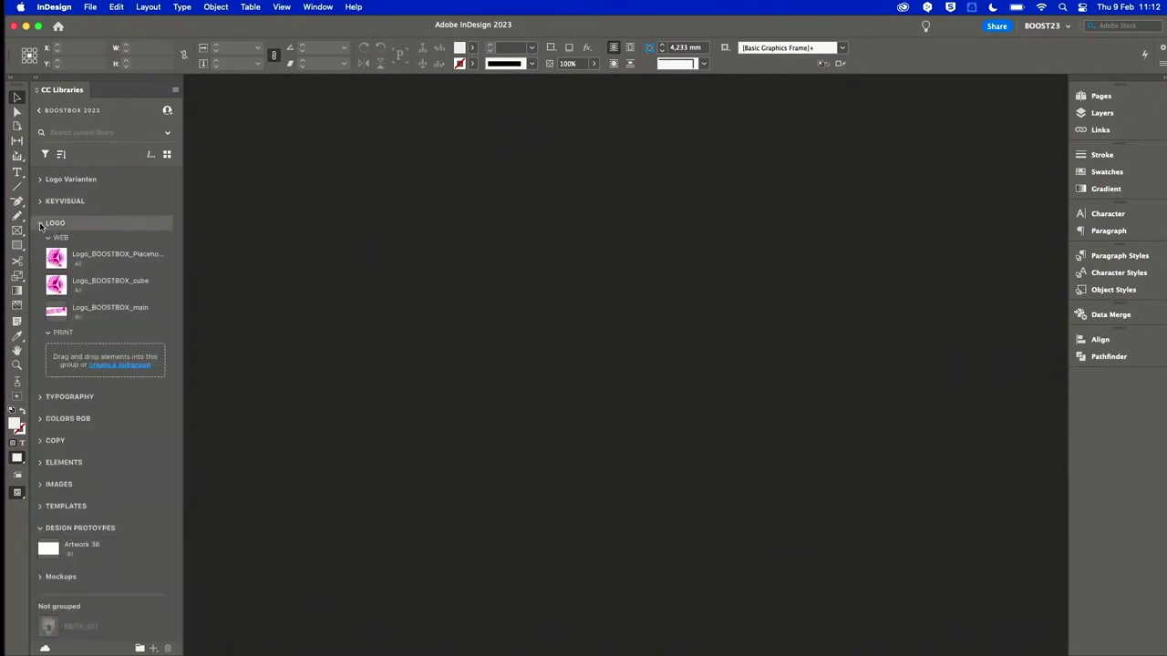
click(40, 225)
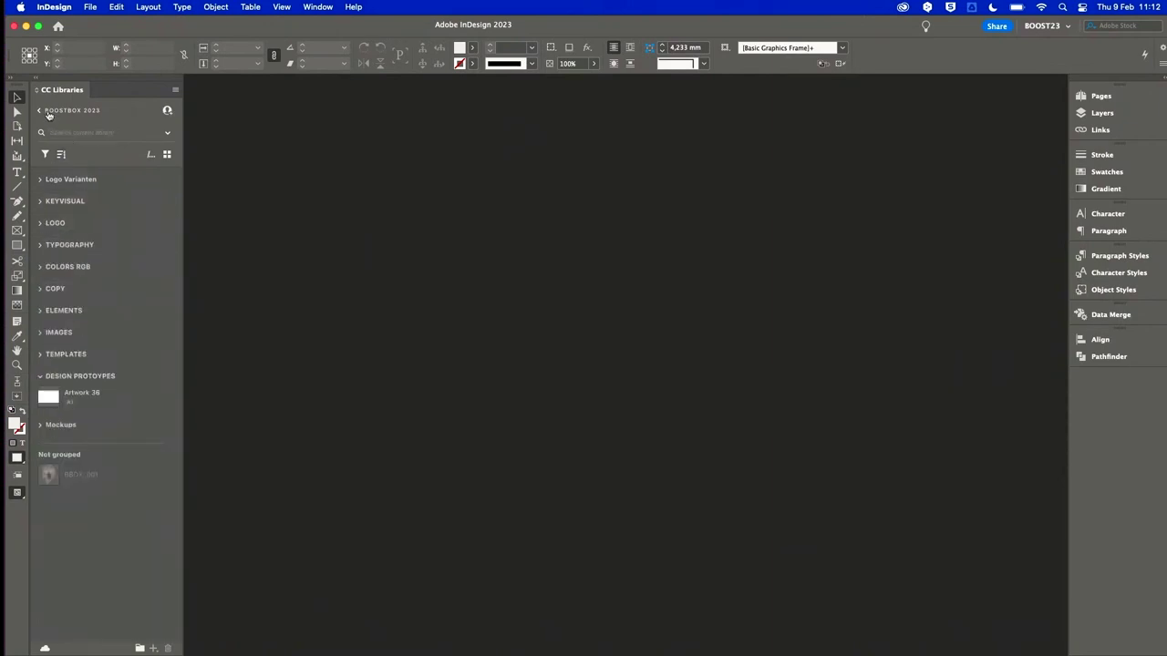
Browse the list of all available libraries and reopen the BOOSTBOX 2023 library.
click(40, 111)
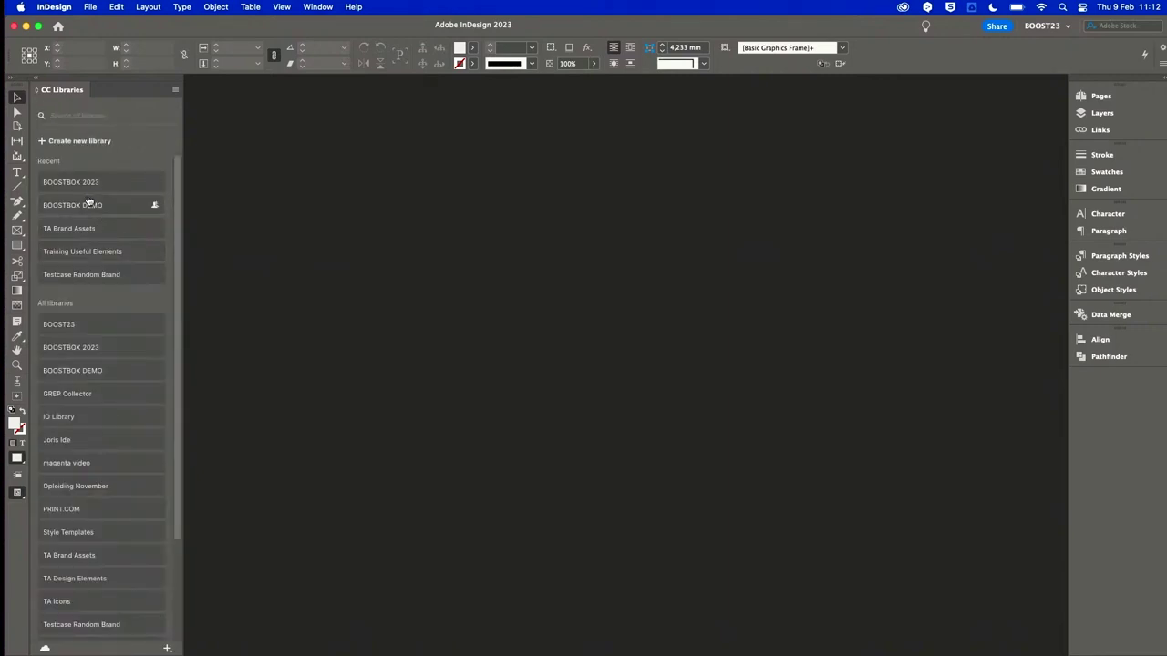
scroll(101, 363, down, 4)
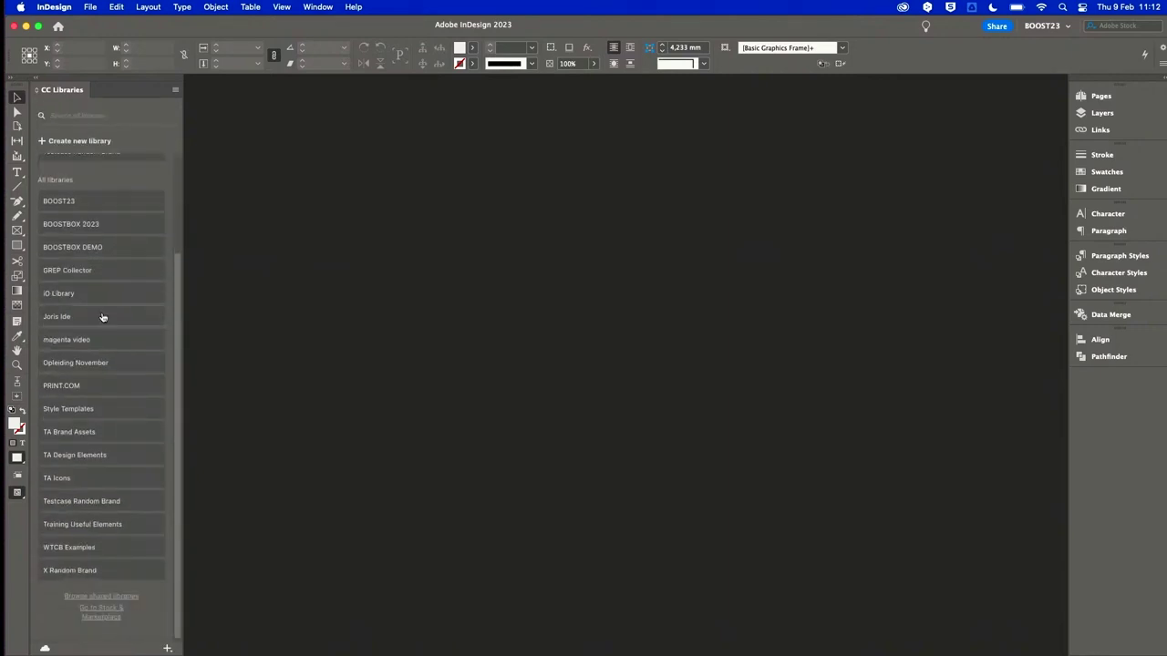
scroll(87, 319, up, 4)
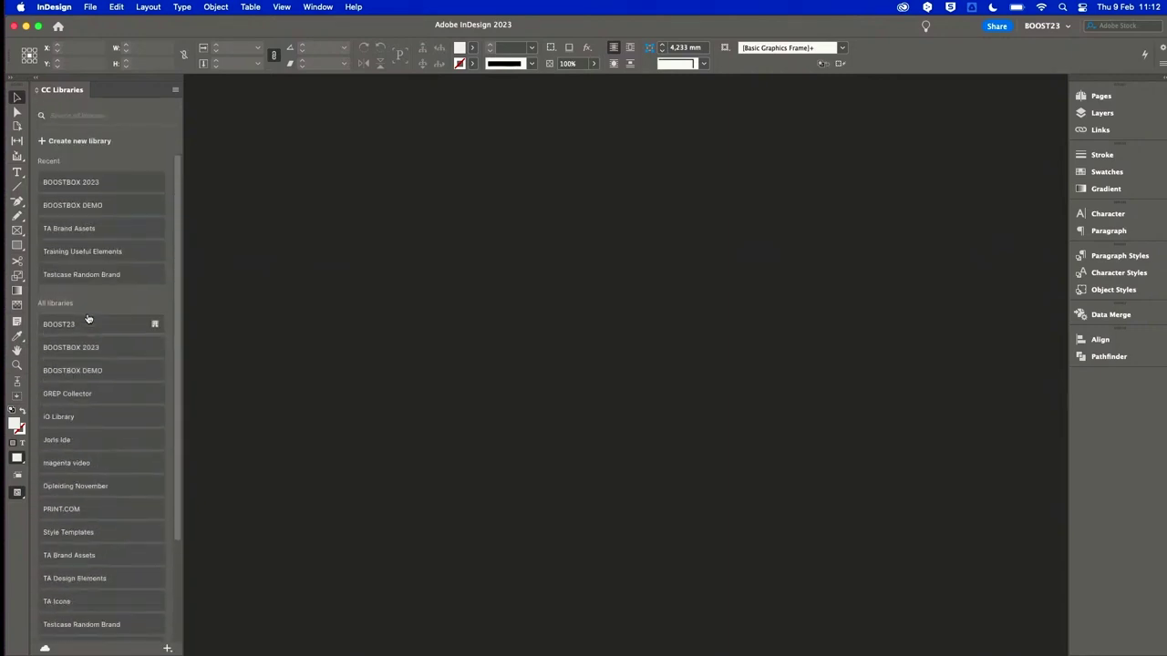
click(101, 187)
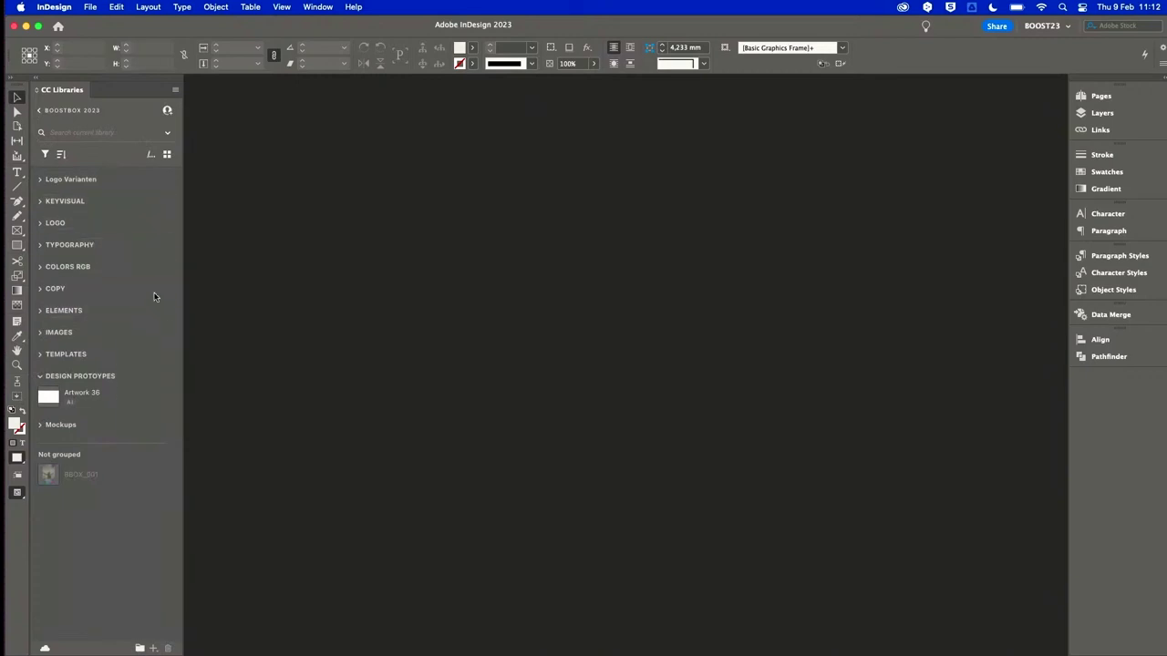
Look through the BOOSTBOX 2023 elements grouped by type and switch the grouping back to custom groups.
click(61, 155)
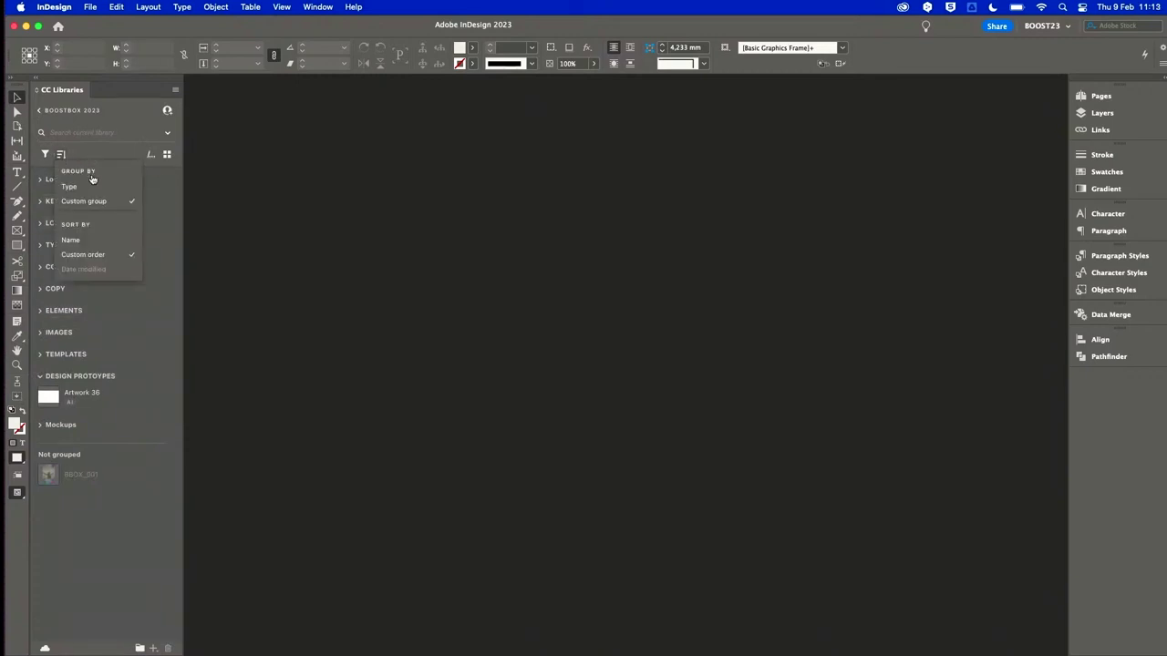
click(90, 180)
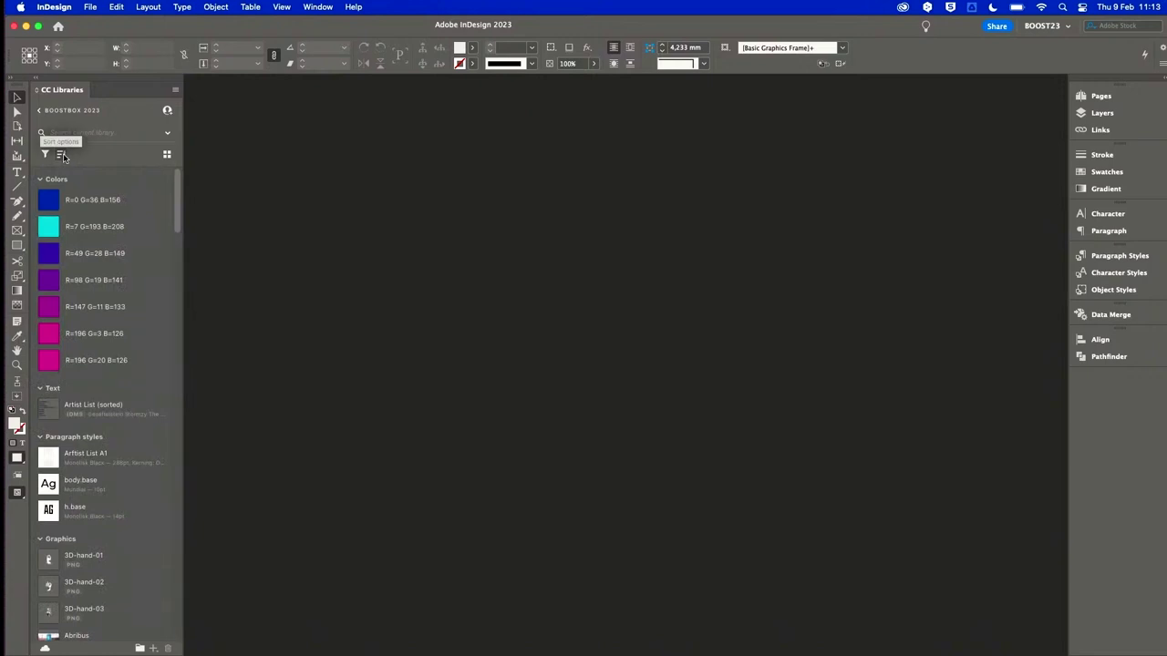
click(62, 156)
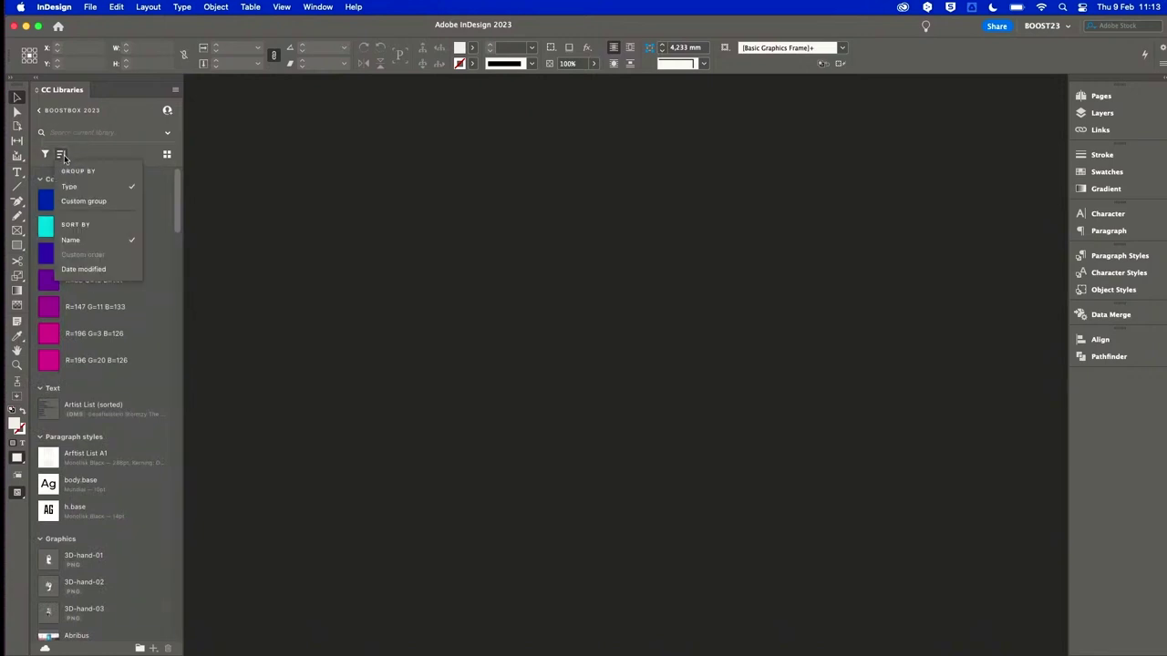
click(89, 201)
scroll(96, 215, down, 3)
scroll(97, 216, down, 3)
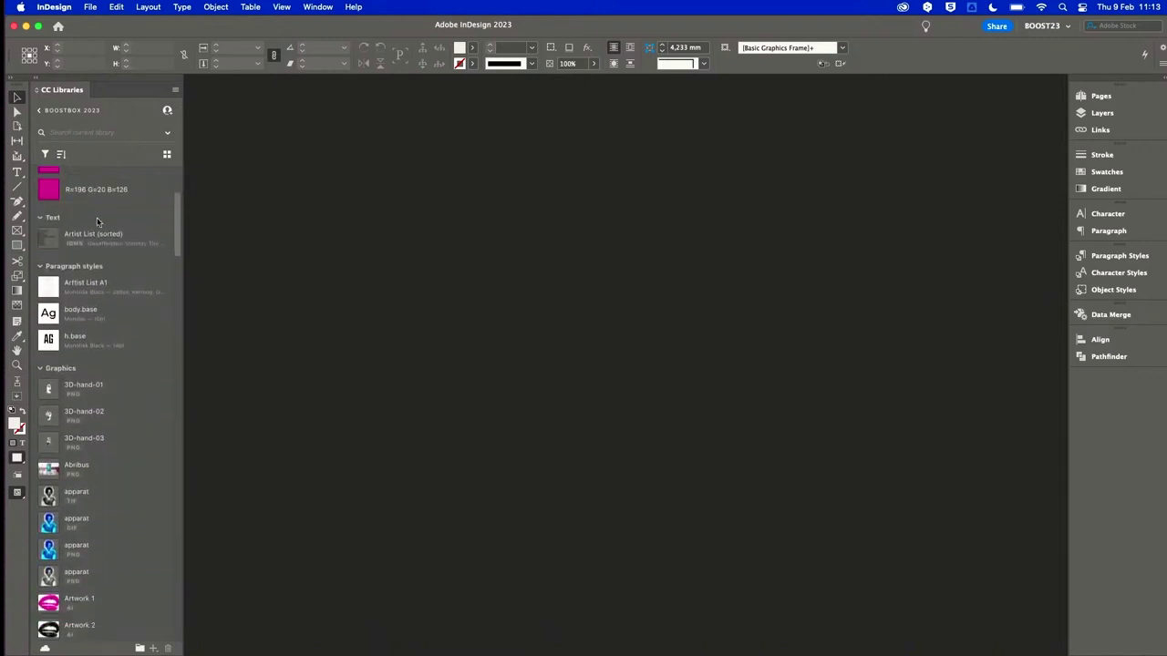
scroll(96, 218, up, 6)
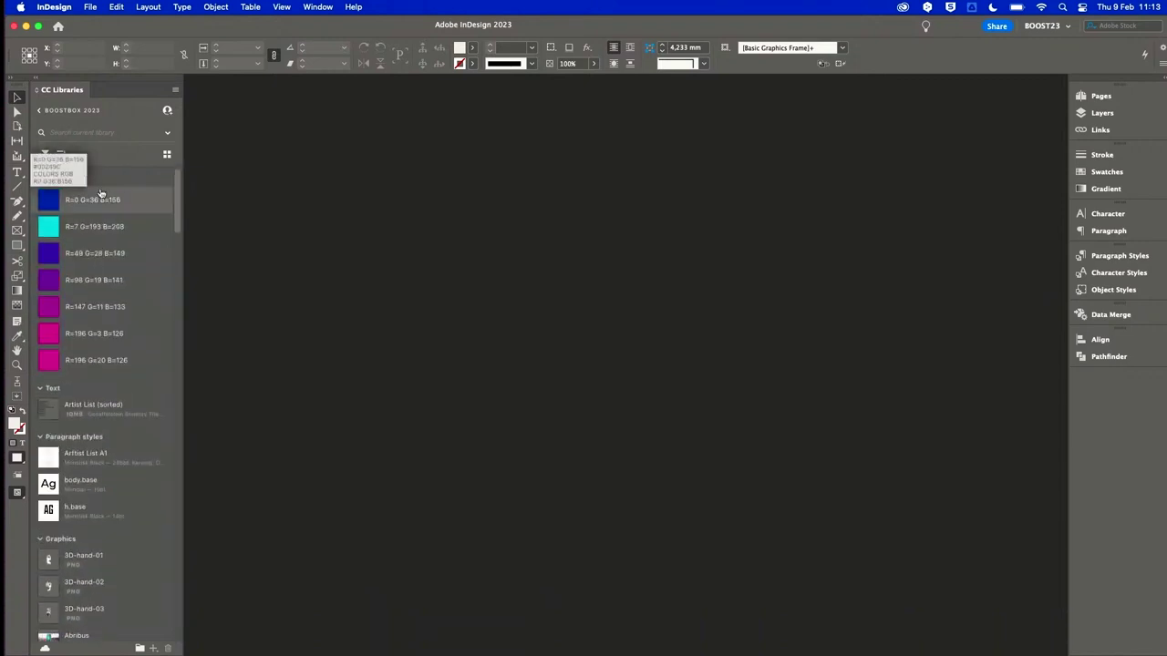
click(63, 158)
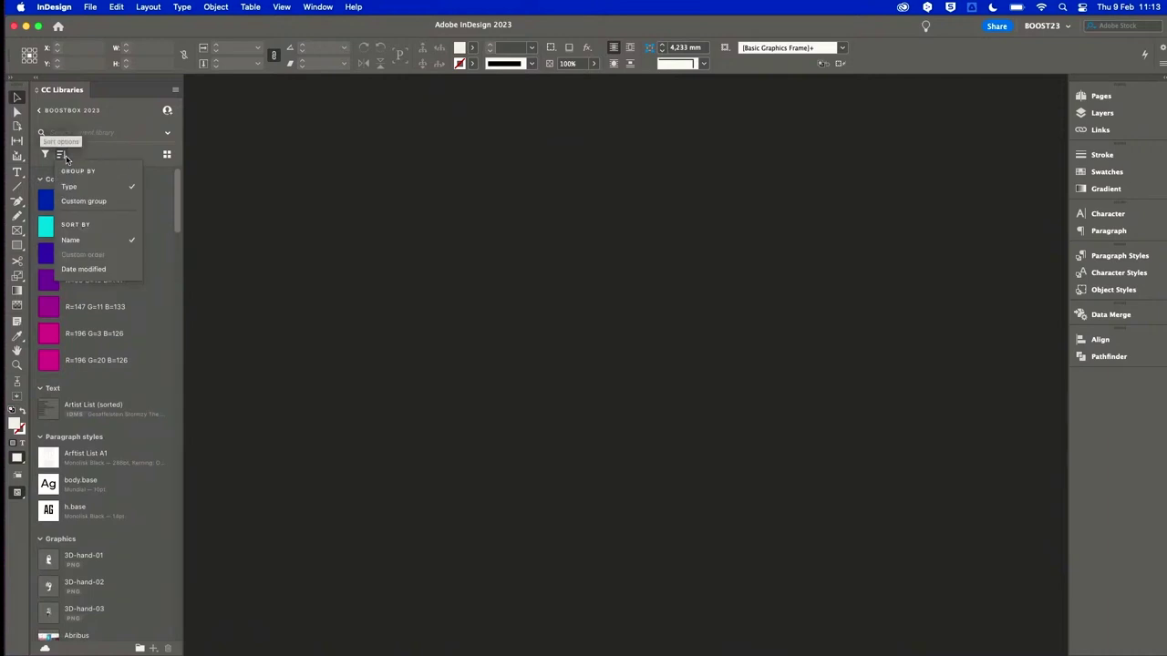
click(90, 202)
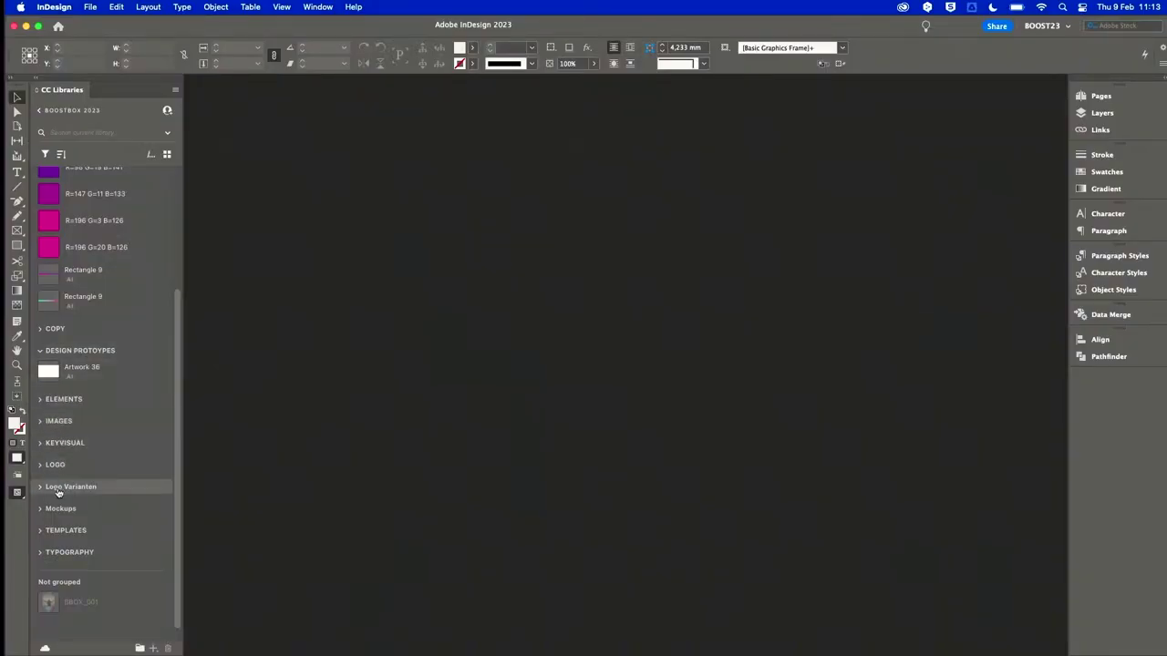
Open a new document from the A1 template in the InDesign subgroup of the library's Templates group.
click(40, 532)
scroll(127, 474, down, 3)
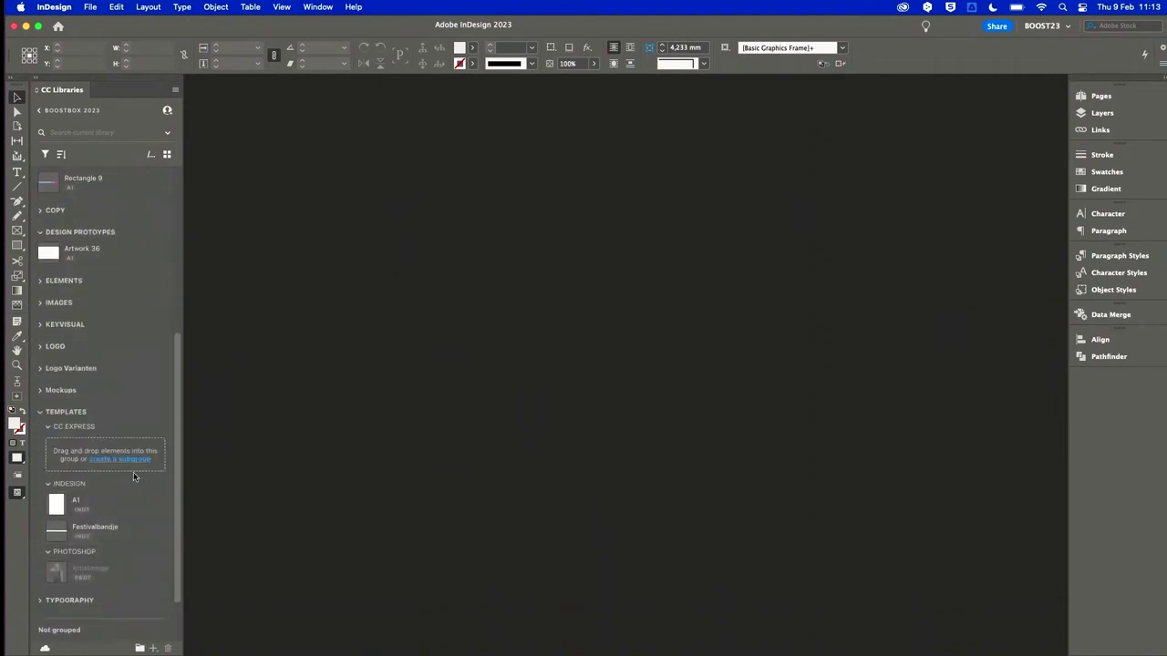
scroll(137, 542, down, 1)
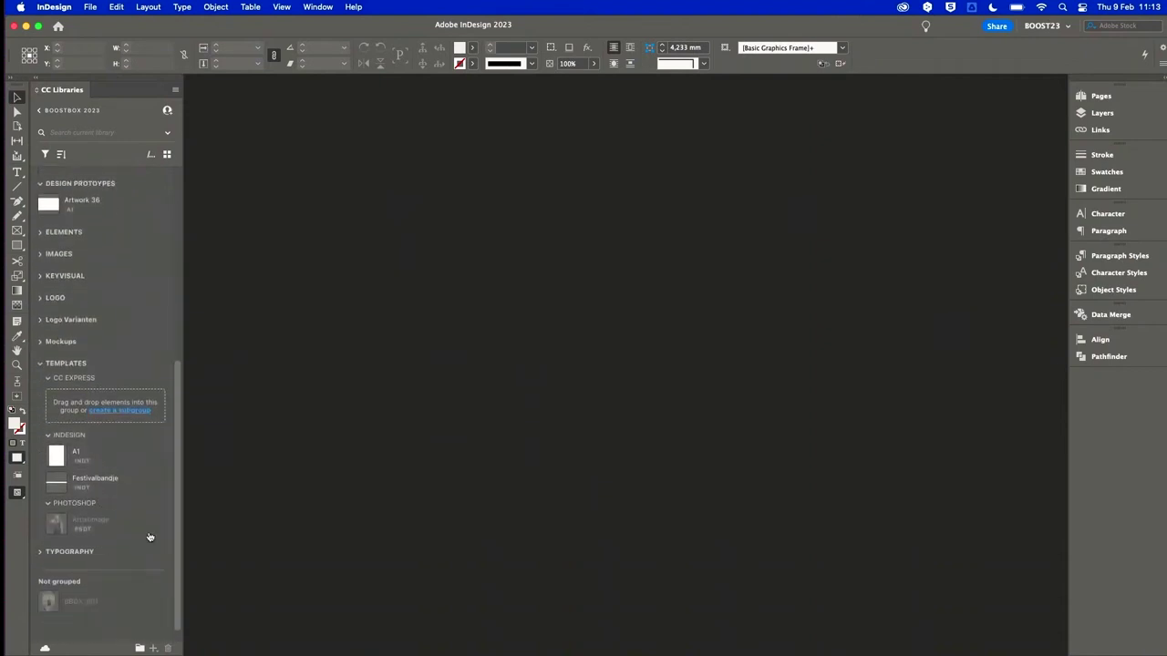
right_click(94, 459)
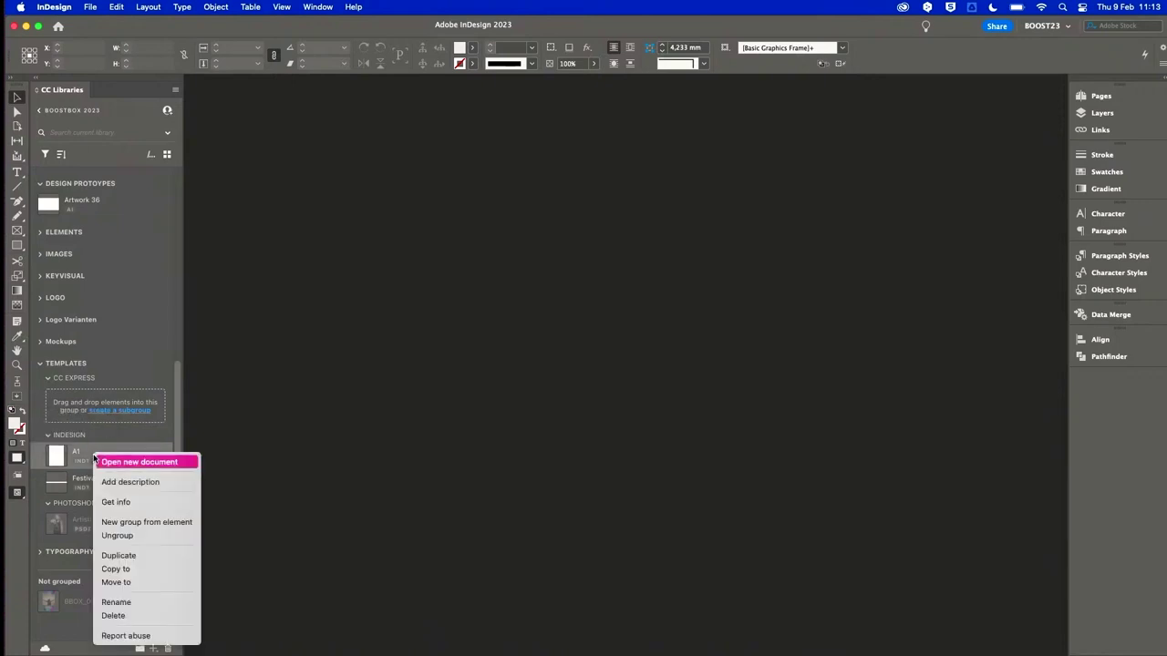
click(108, 462)
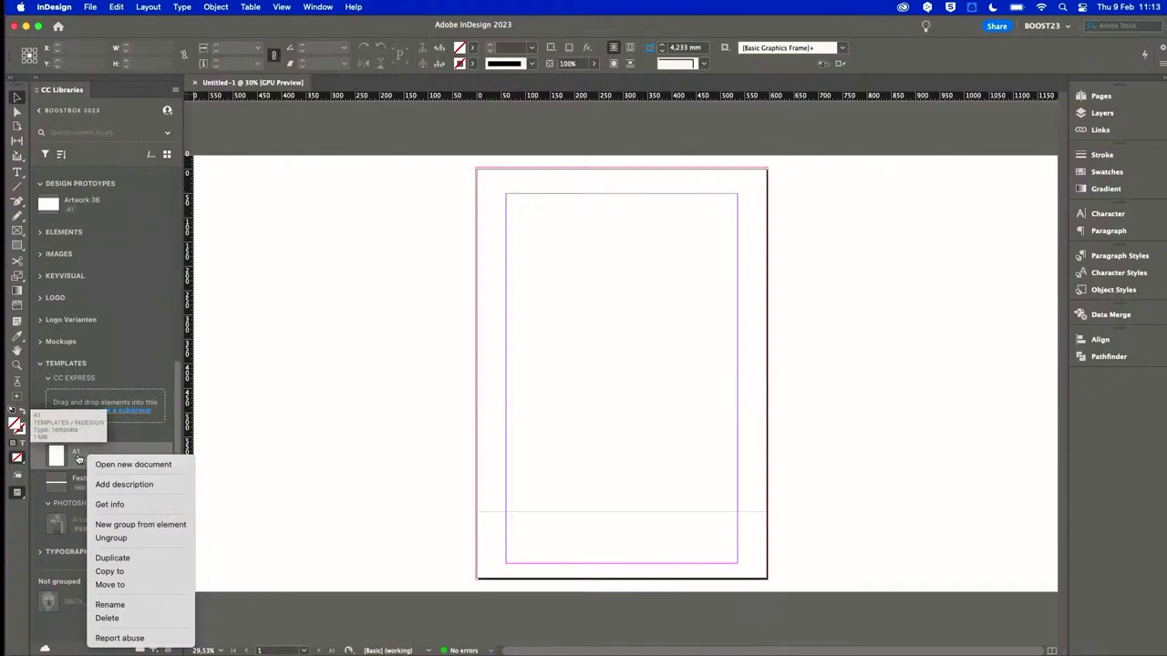
click(103, 458)
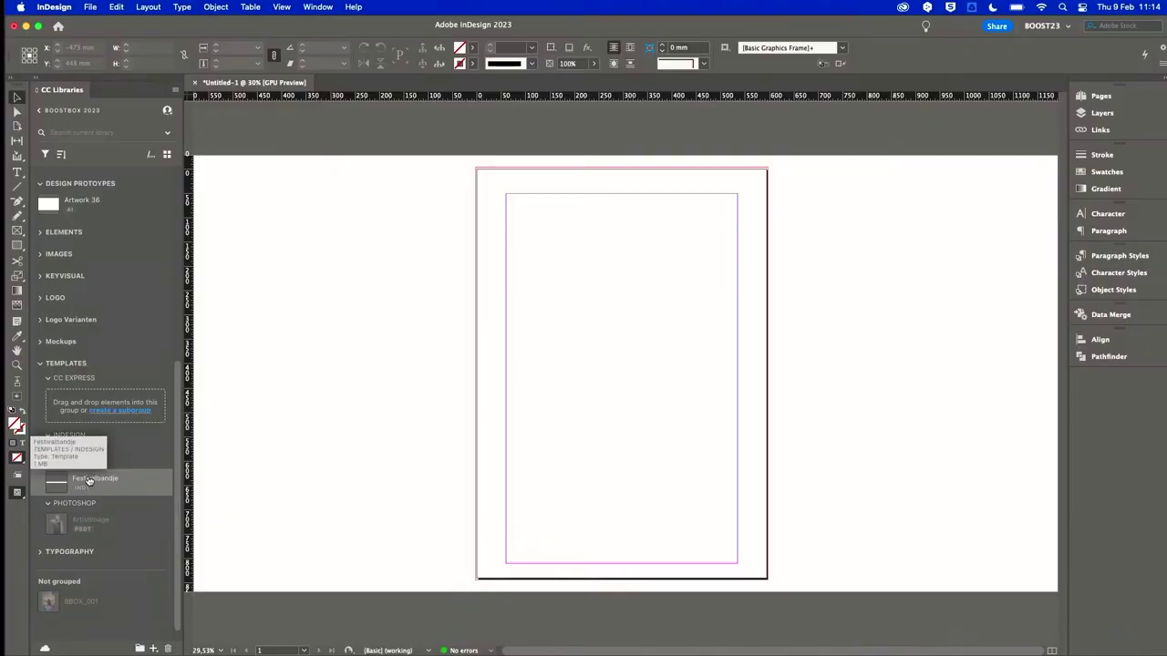
Open a new document from the Festivalbandje template, inspect its full width, and close it.
right_click(85, 482)
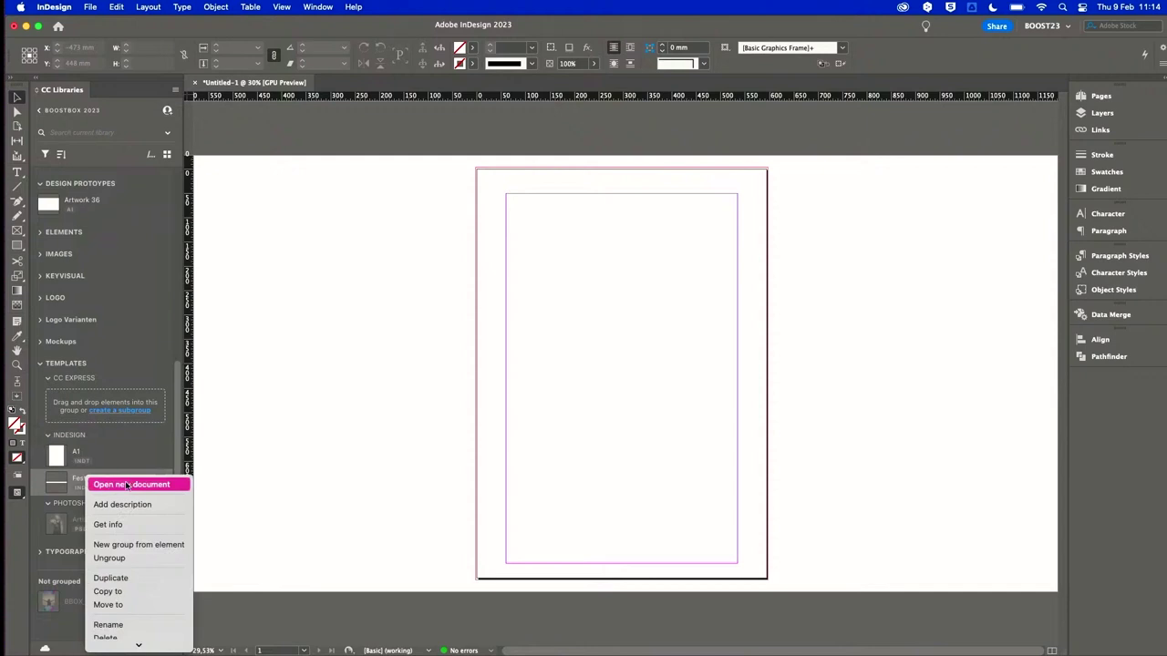
click(128, 485)
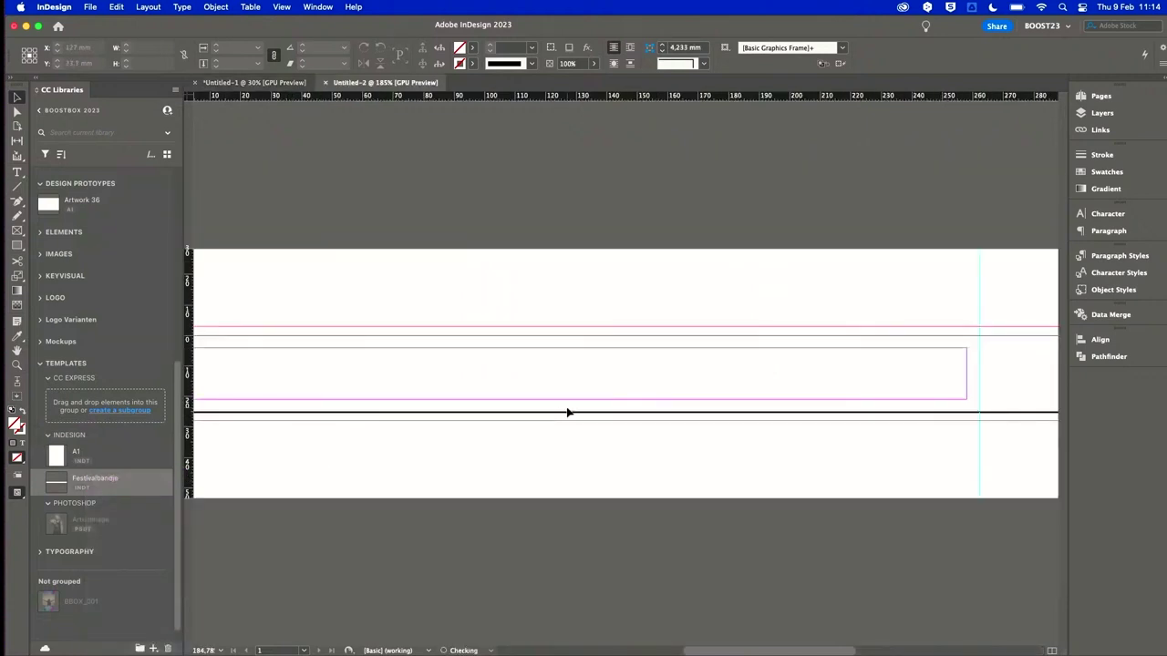
scroll(651, 296, right, 8)
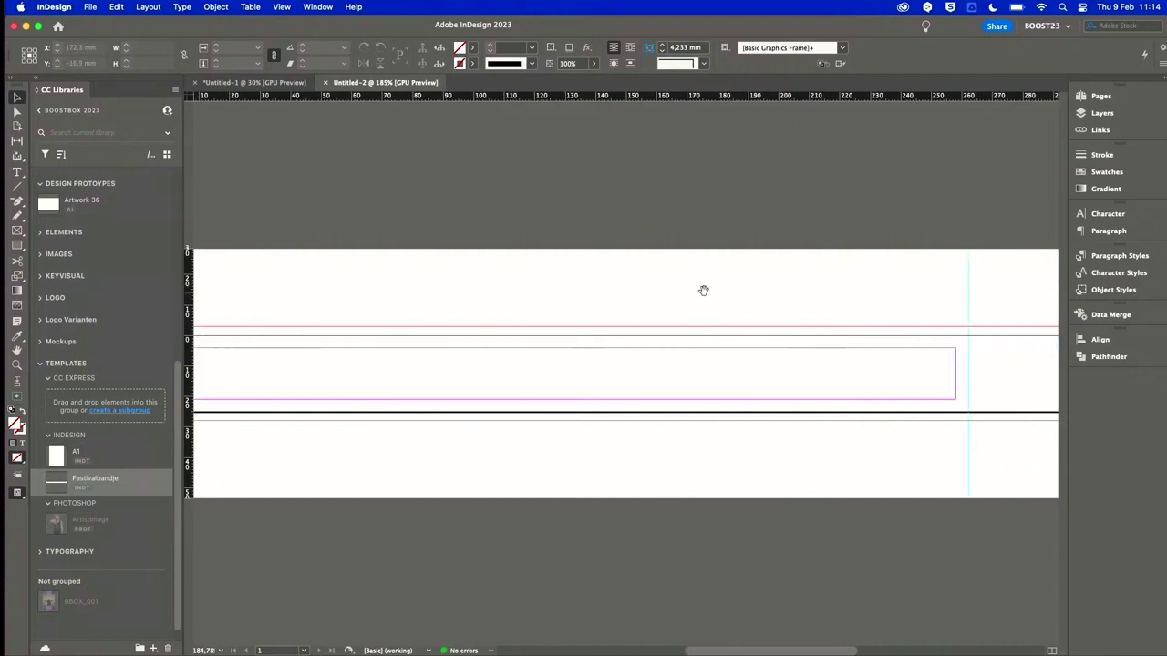
scroll(648, 308, left, 8)
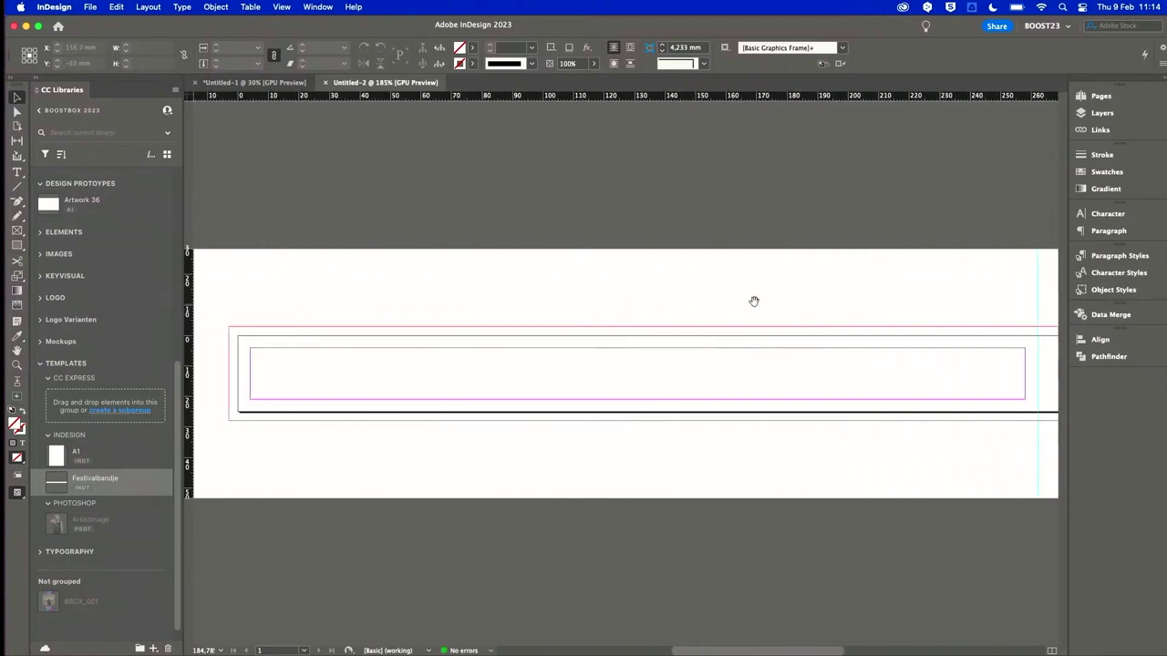
scroll(754, 301, right, 7)
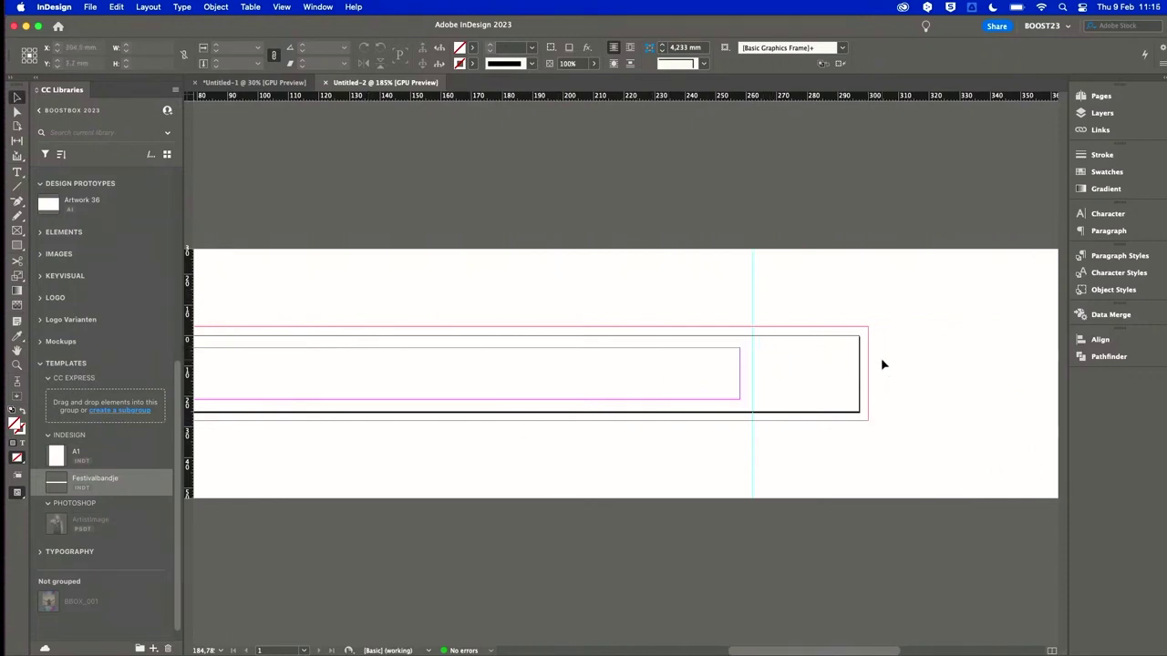
scroll(835, 374, left, 2)
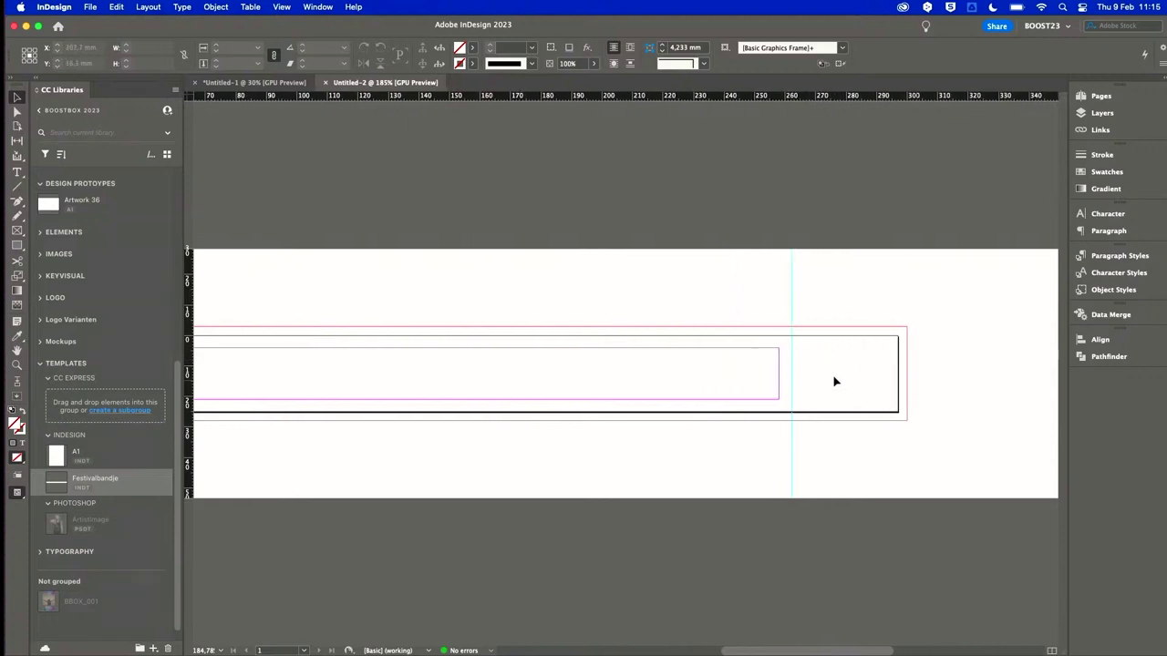
scroll(625, 374, left, 2)
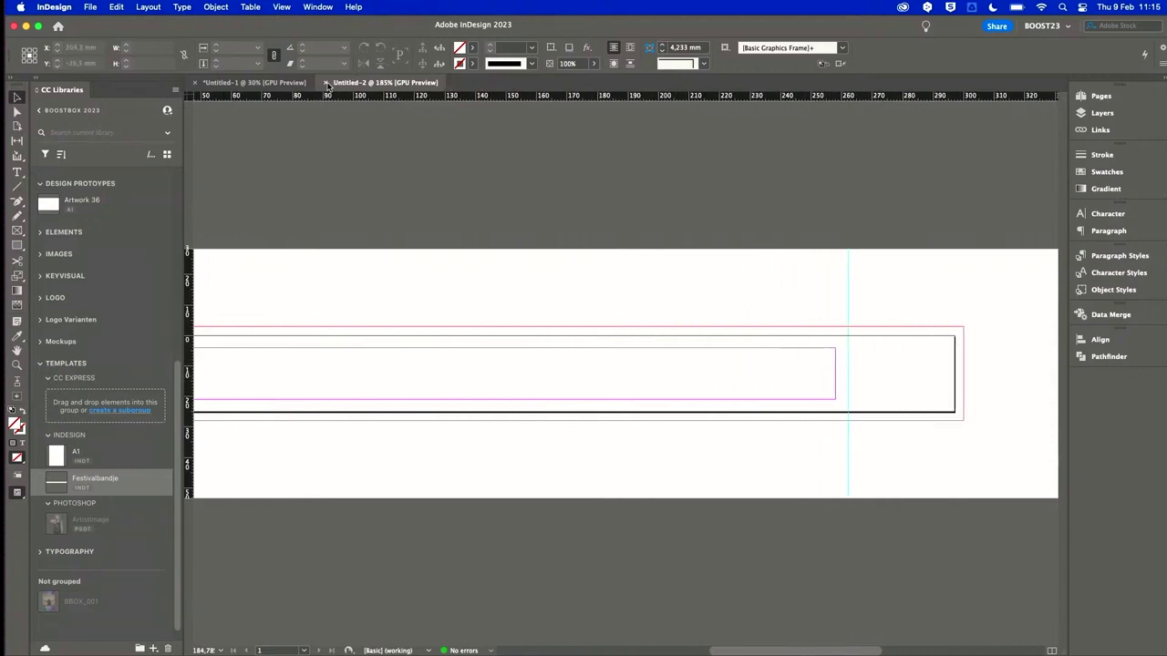
click(325, 83)
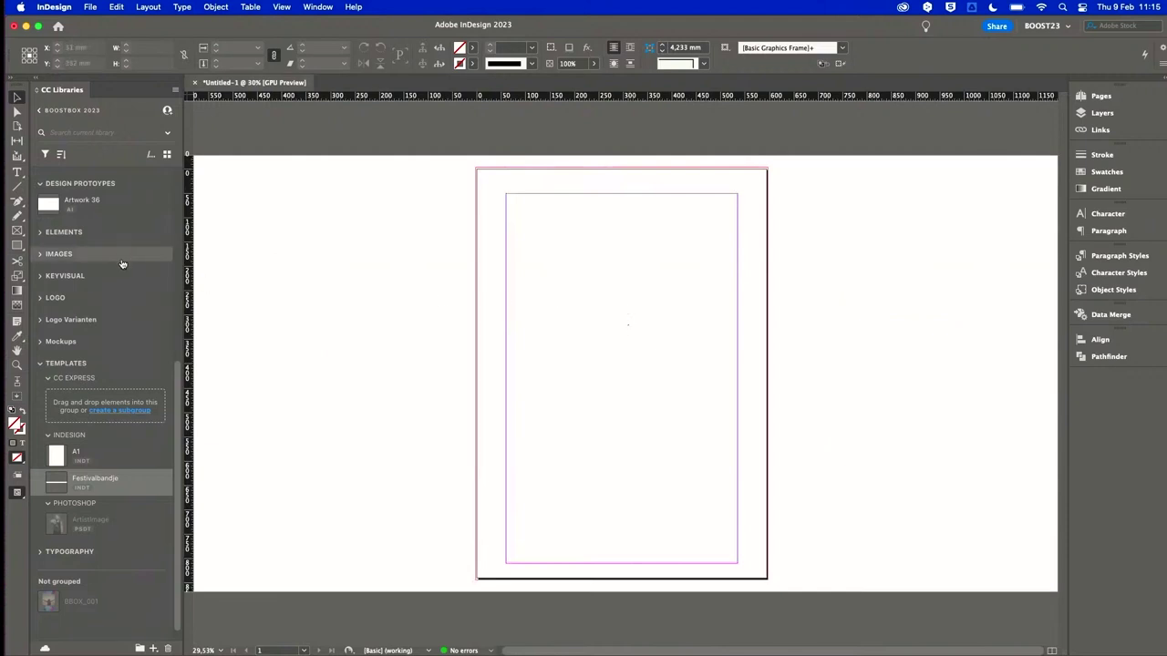
Place the Blue Spectrum (Id) background gradient from the library's Elements group so it covers the whole A1 page.
scroll(98, 264, up, 2)
scroll(97, 258, up, 15)
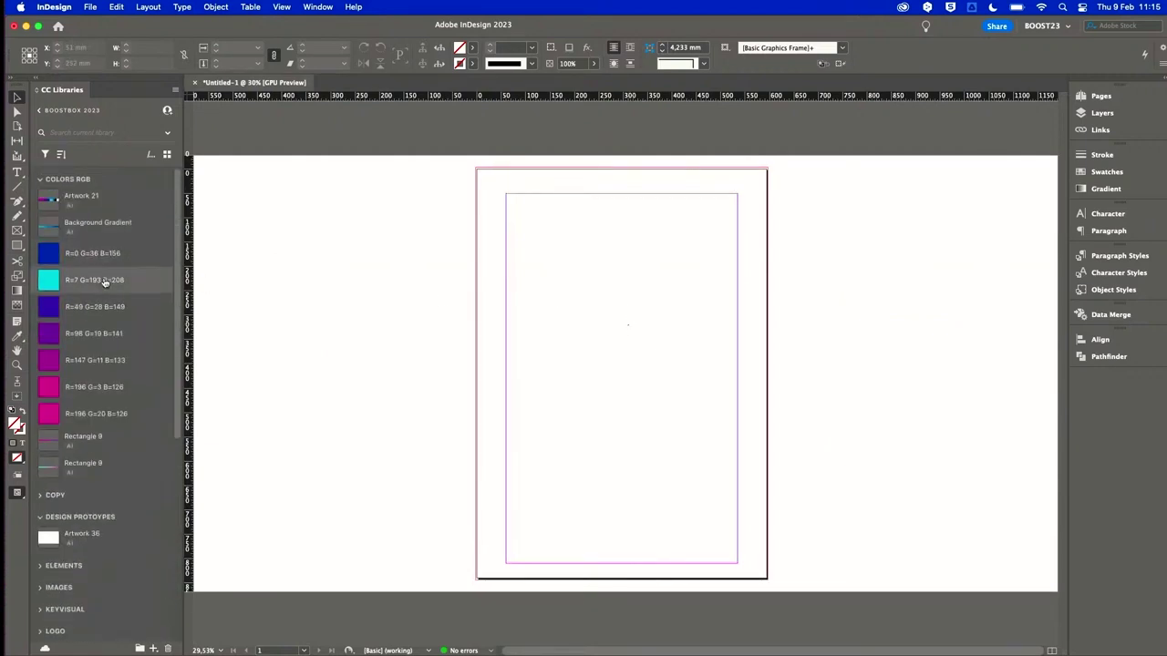
scroll(40, 454, down, 3)
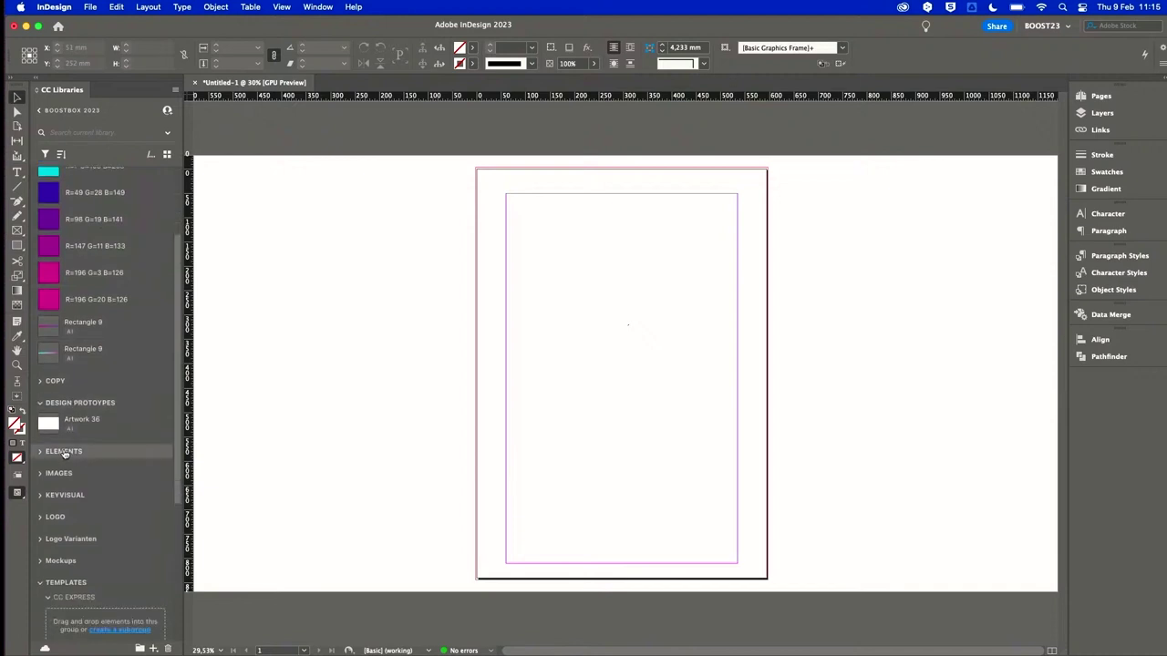
click(40, 452)
scroll(45, 383, down, 7)
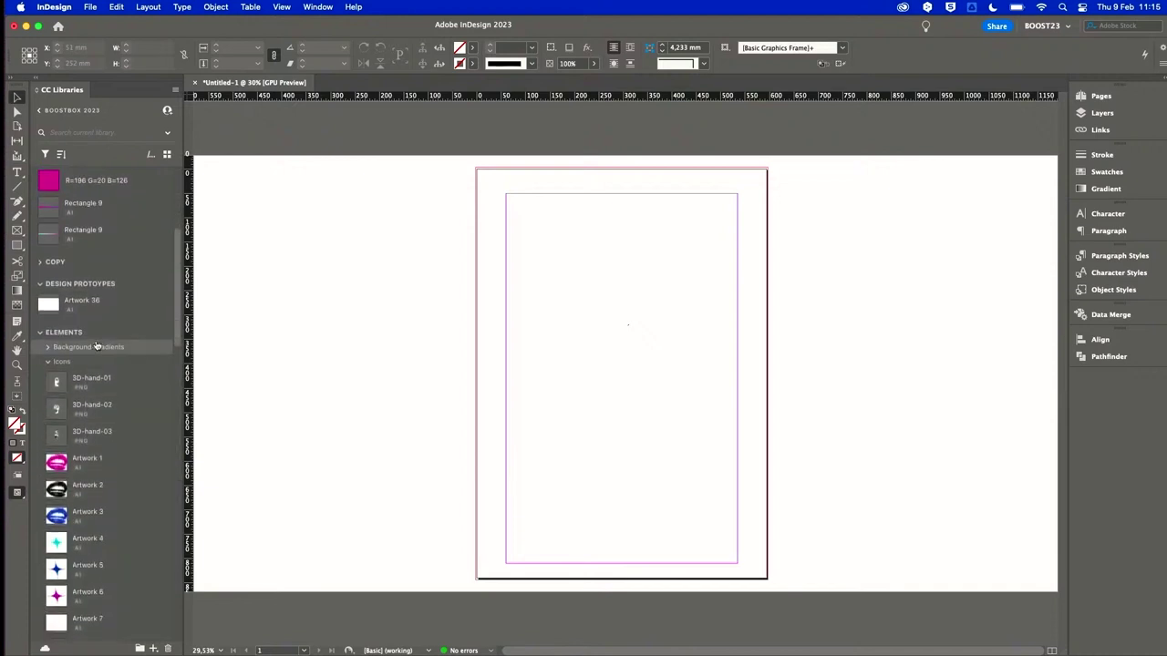
click(49, 349)
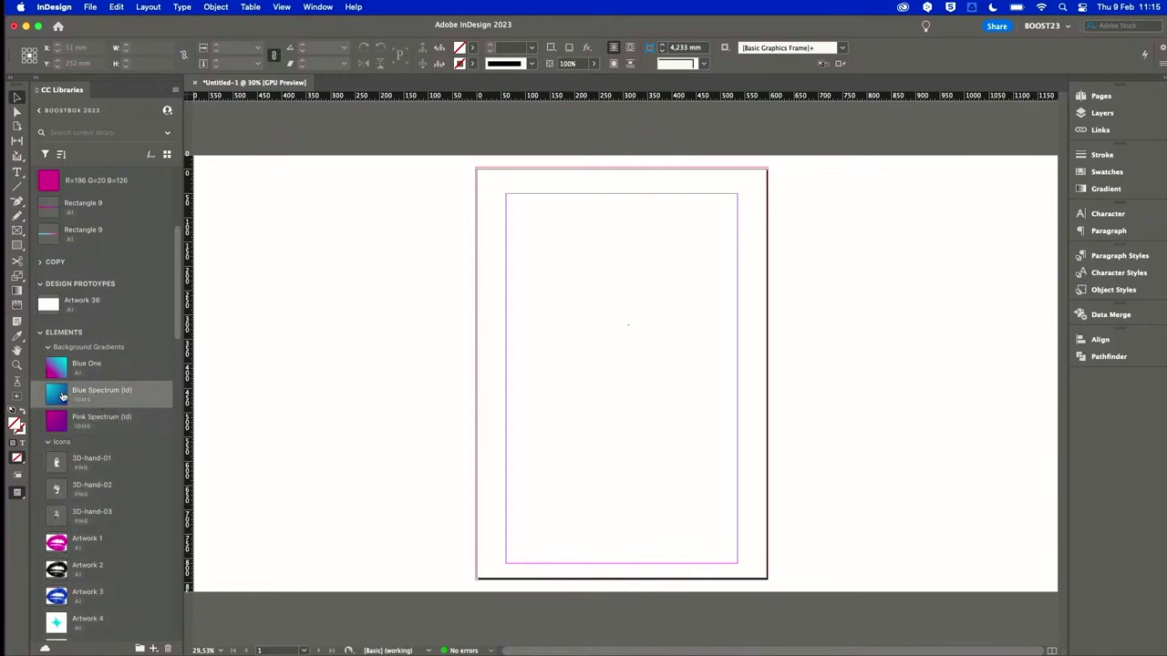
drag(57, 394, 769, 579)
click(1108, 172)
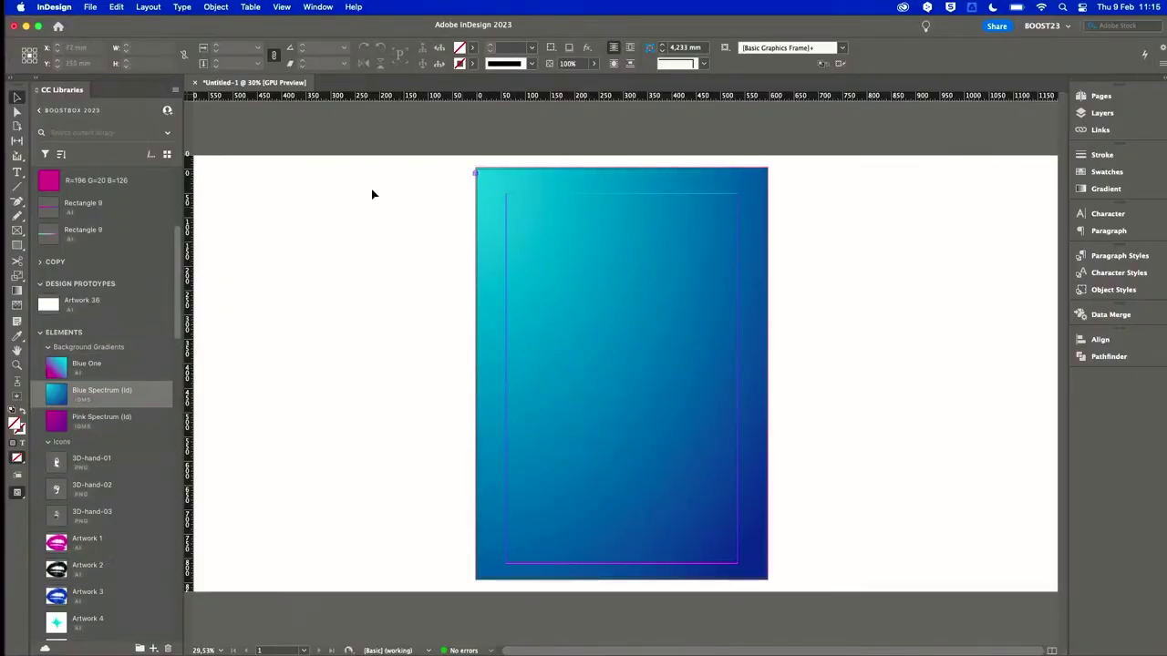
Try the pink sphere Artwork 13 from the library on the gradient page, and delete it.
scroll(102, 389, down, 5)
scroll(102, 389, down, 6)
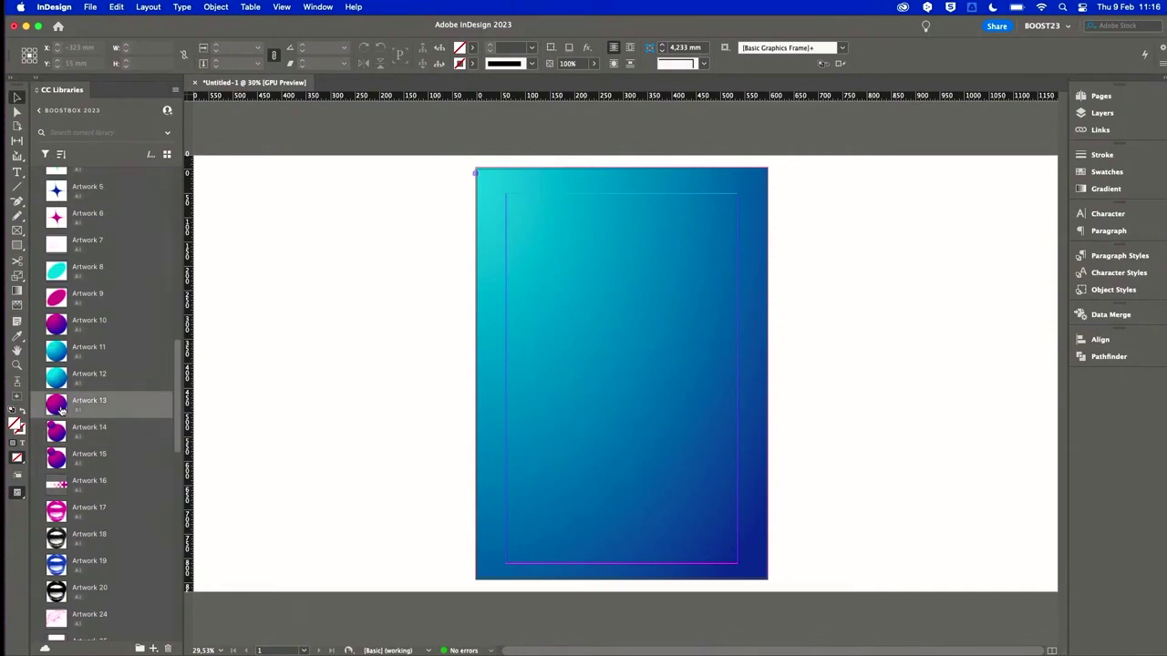
drag(60, 410, 493, 244)
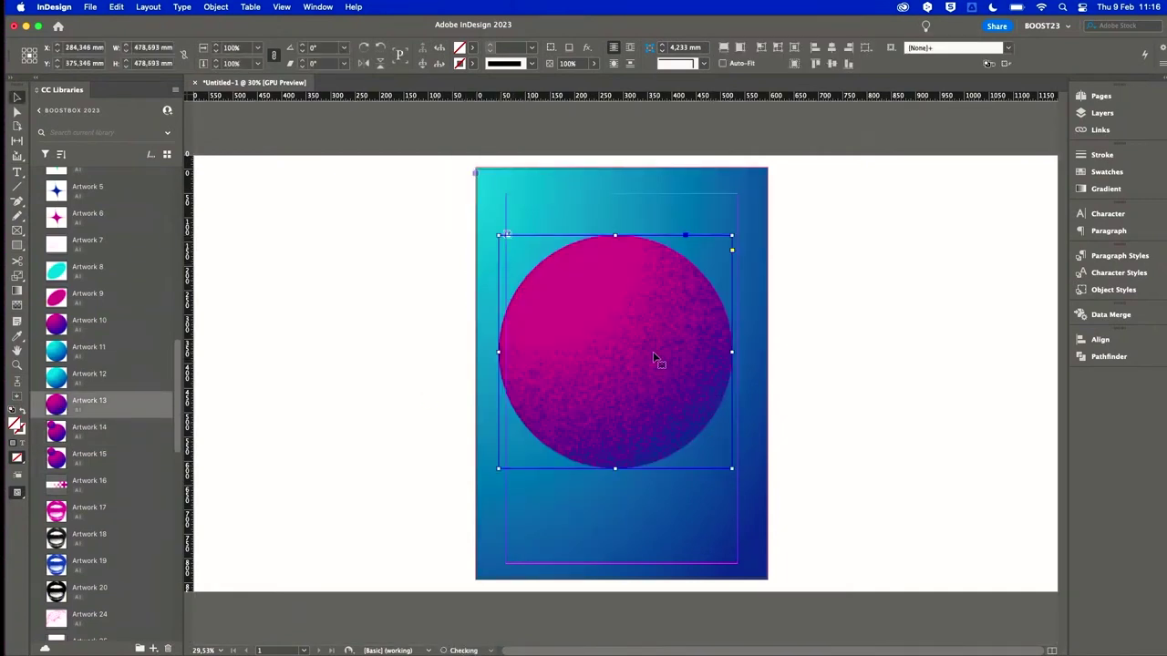
drag(653, 357, 661, 364)
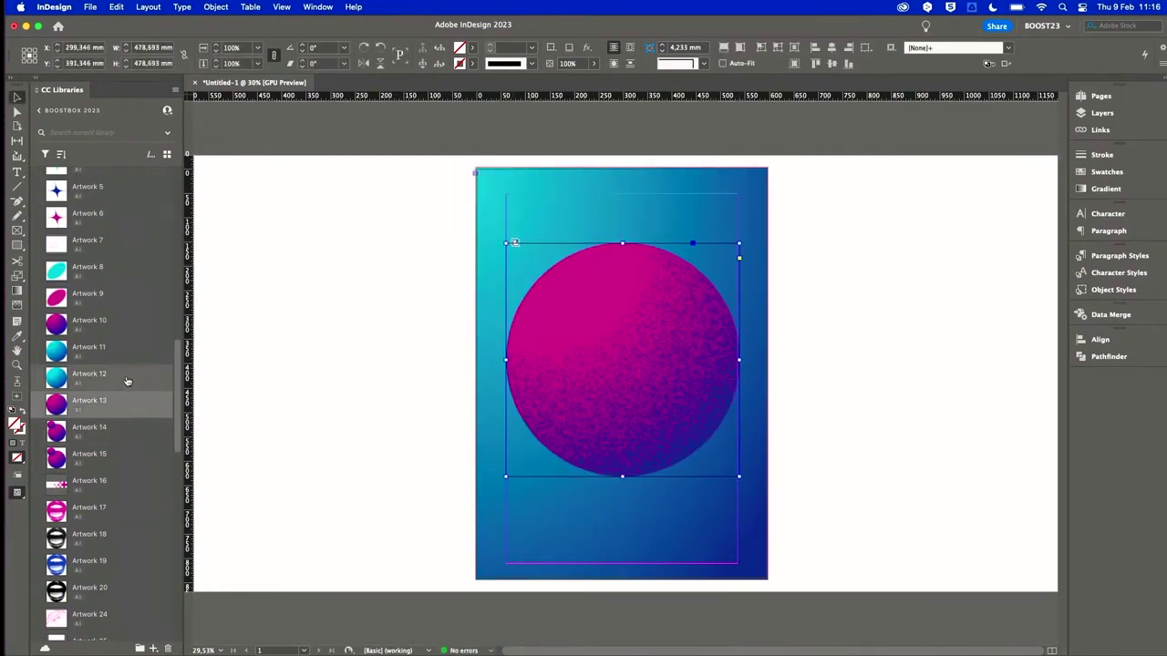
key(Delete)
Place the turquoise sphere Artwork 12 from the library at about 480 mm wide, near the centre of the page.
drag(56, 376, 675, 413)
drag(626, 334, 620, 374)
drag(695, 374, 717, 387)
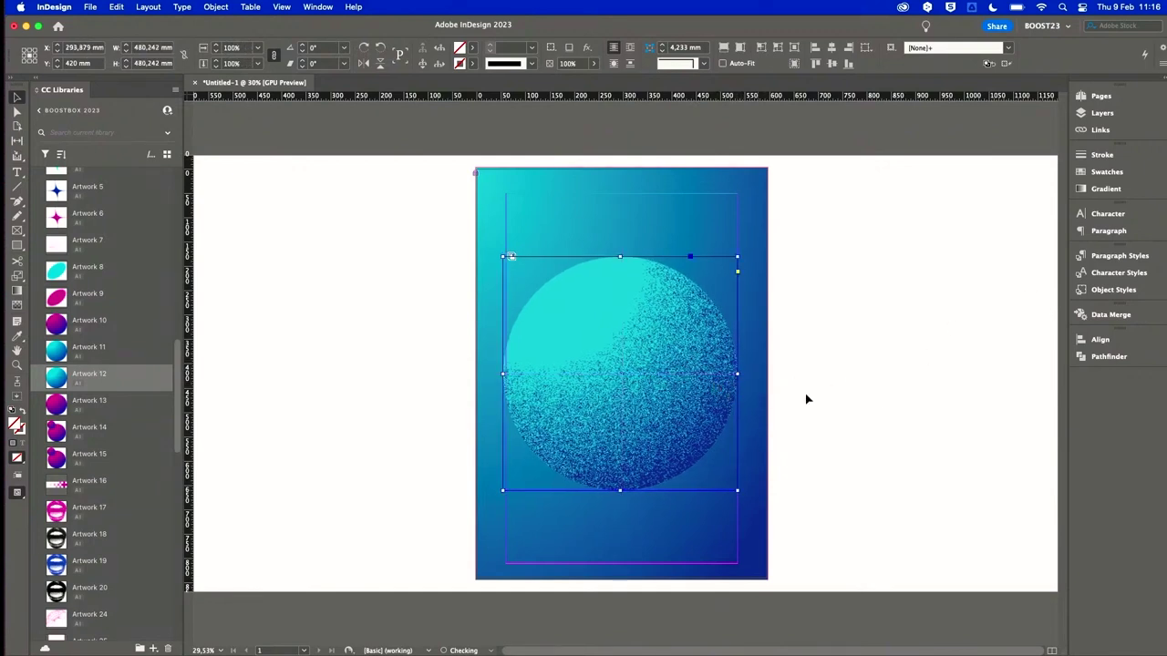
Place the Artist List (sorted) text from the library's Copy group on the pasteboard beside the page and inspect its names.
click(866, 354)
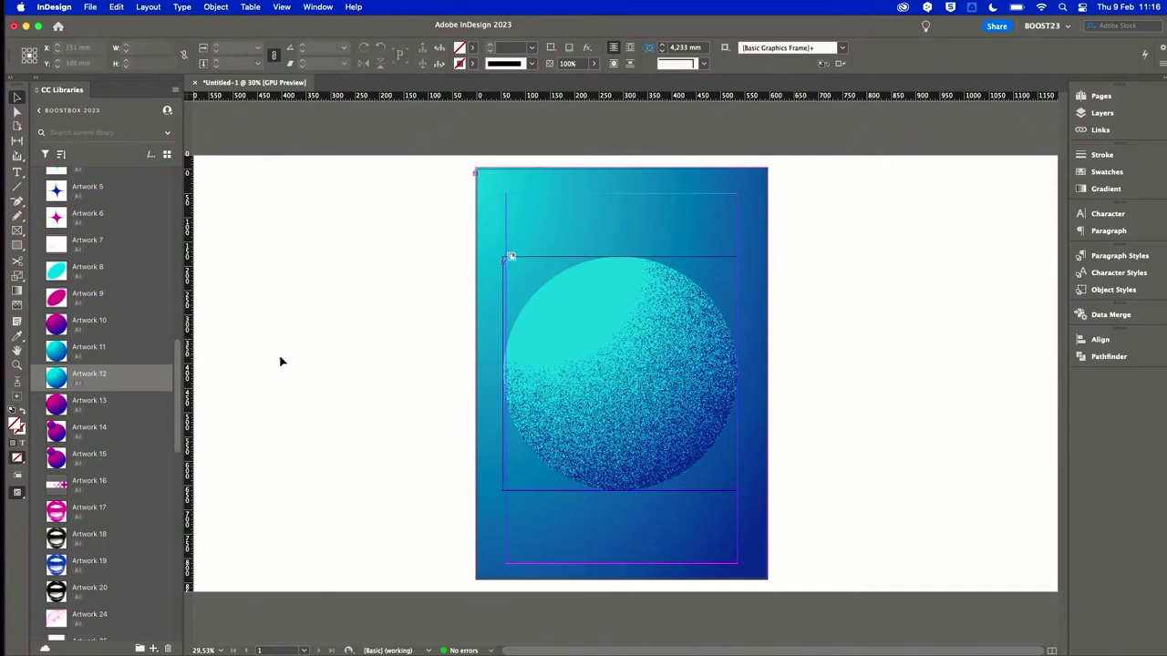
scroll(121, 383, up, 2)
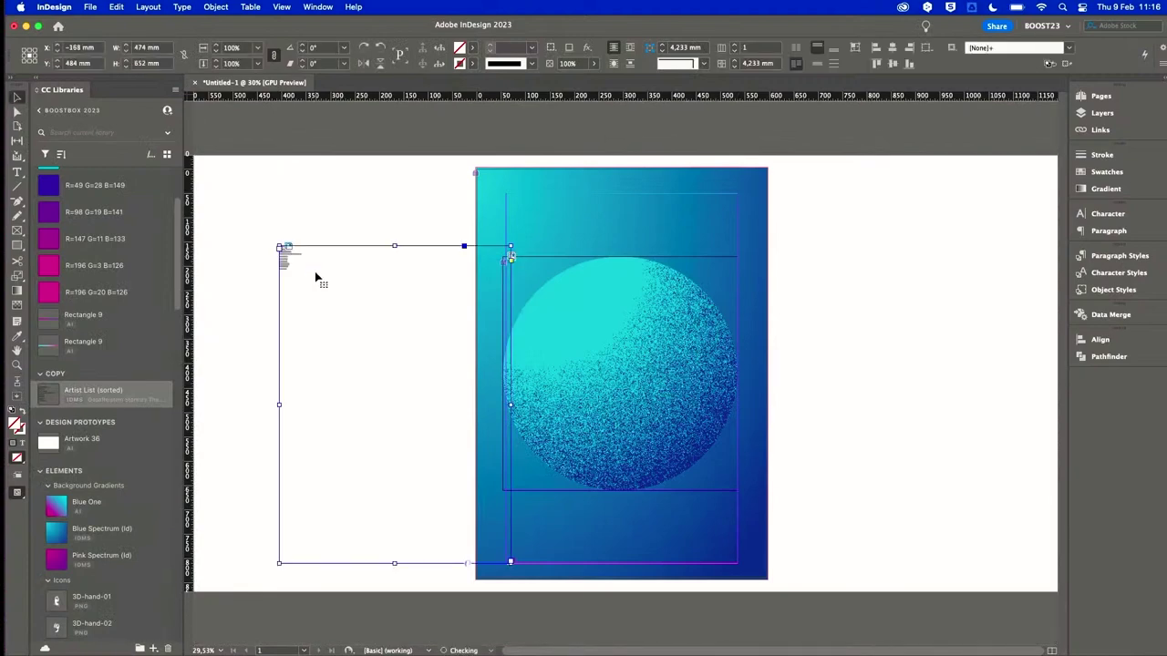
scroll(268, 253, up, 5)
drag(549, 622, 530, 397)
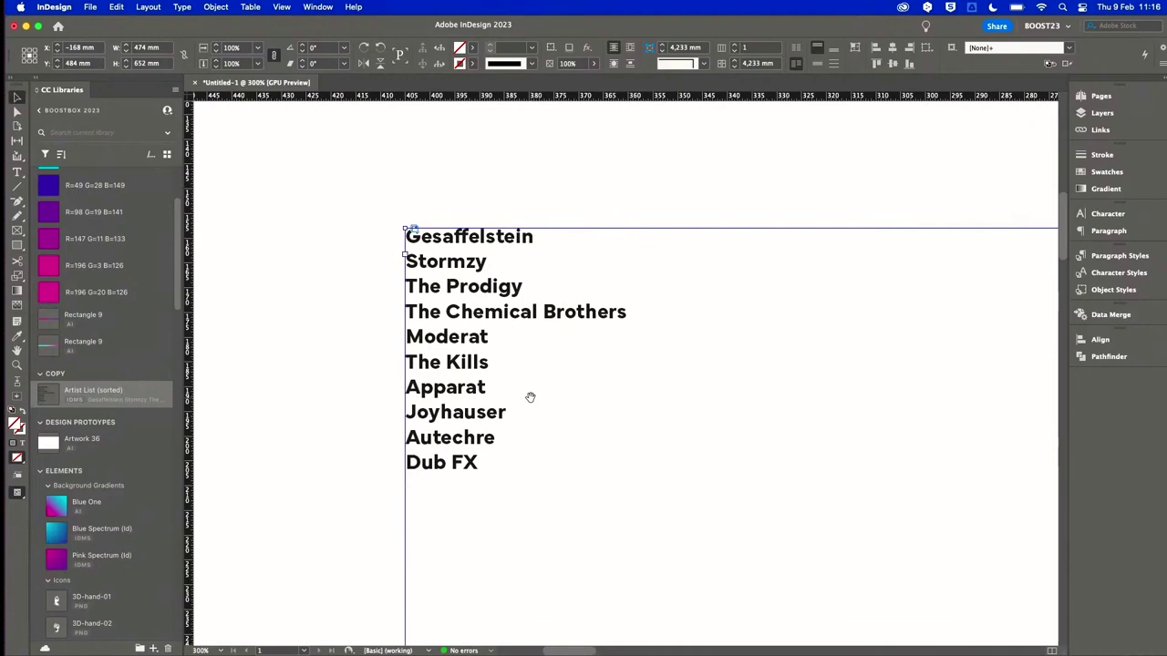
Move the artist list text frame onto the turquoise sphere, at about X 313 mm, Y 631 mm.
scroll(584, 413, down, 5)
drag(677, 398, 726, 379)
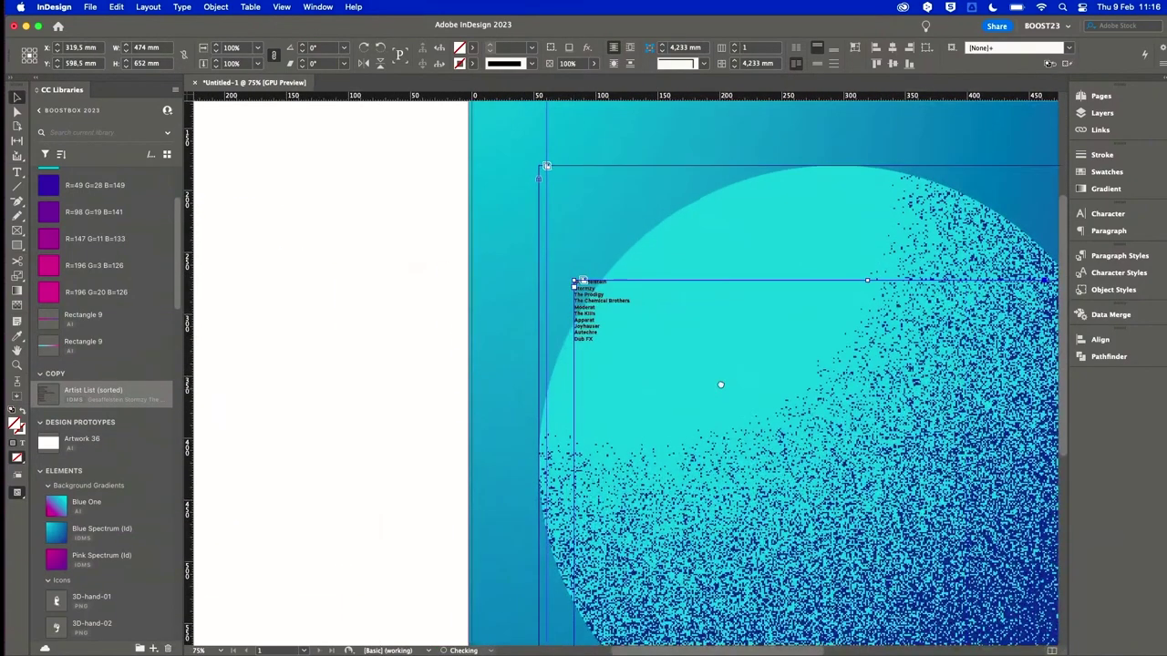
scroll(727, 378, down, 2)
scroll(727, 379, right, 2)
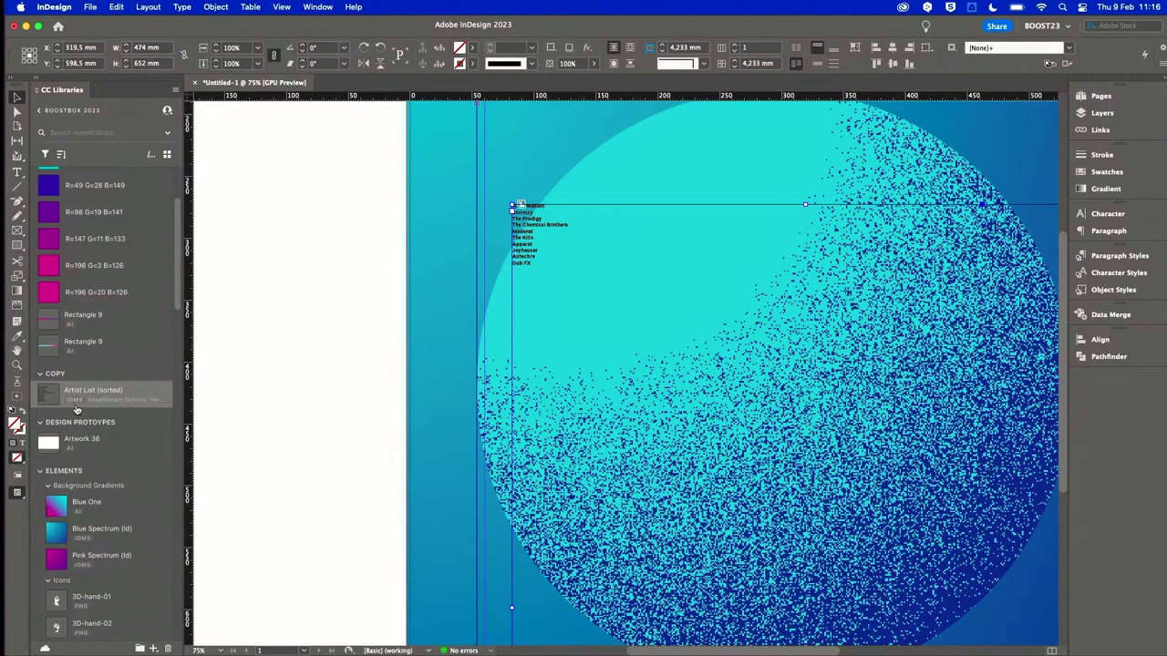
drag(625, 256, 617, 296)
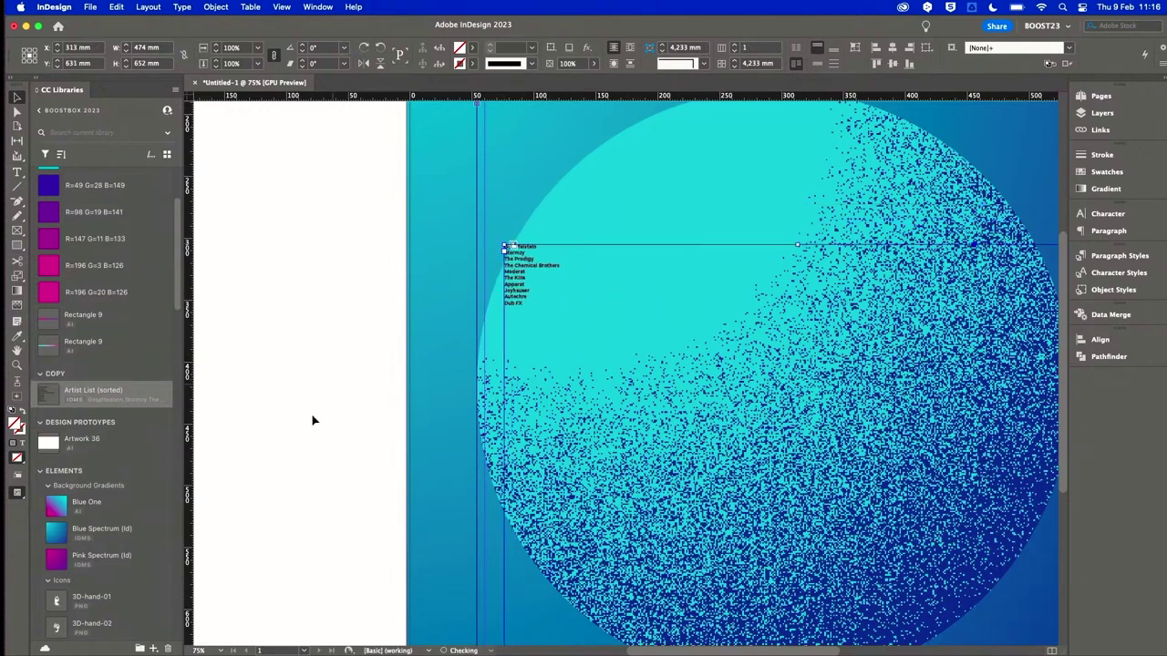
Collapse the Elements, Colors RGB and Design Prototypes groups in the library.
scroll(90, 417, down, 2)
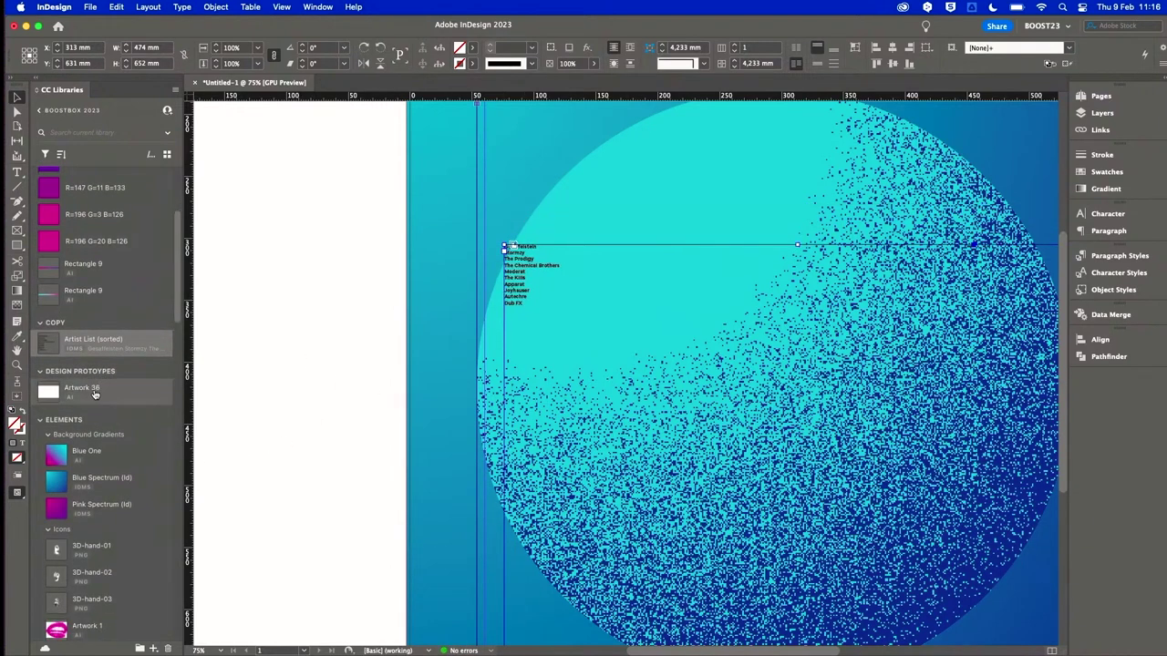
scroll(95, 383, down, 4)
scroll(95, 383, down, 2)
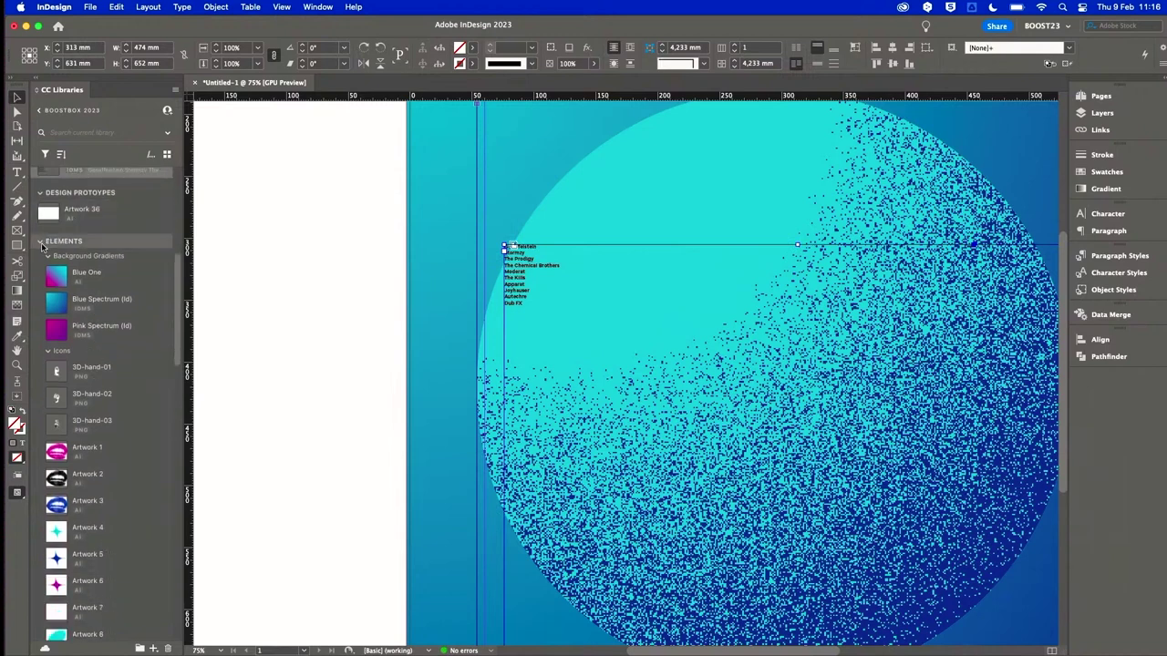
click(46, 240)
scroll(95, 292, up, 3)
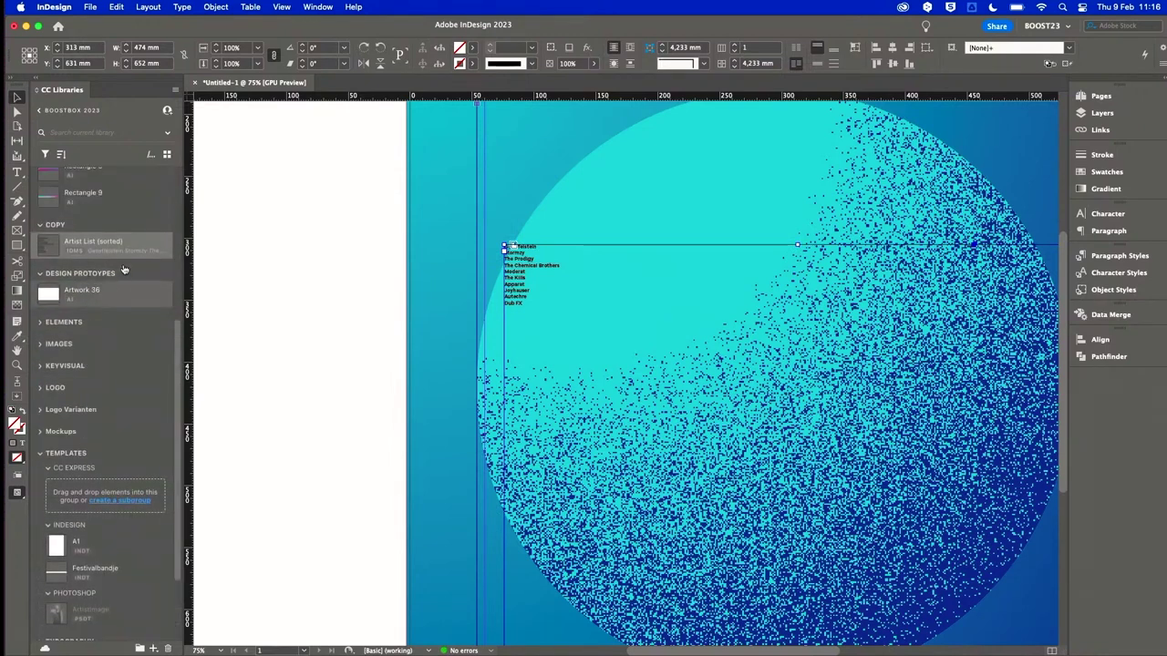
scroll(117, 294, up, 3)
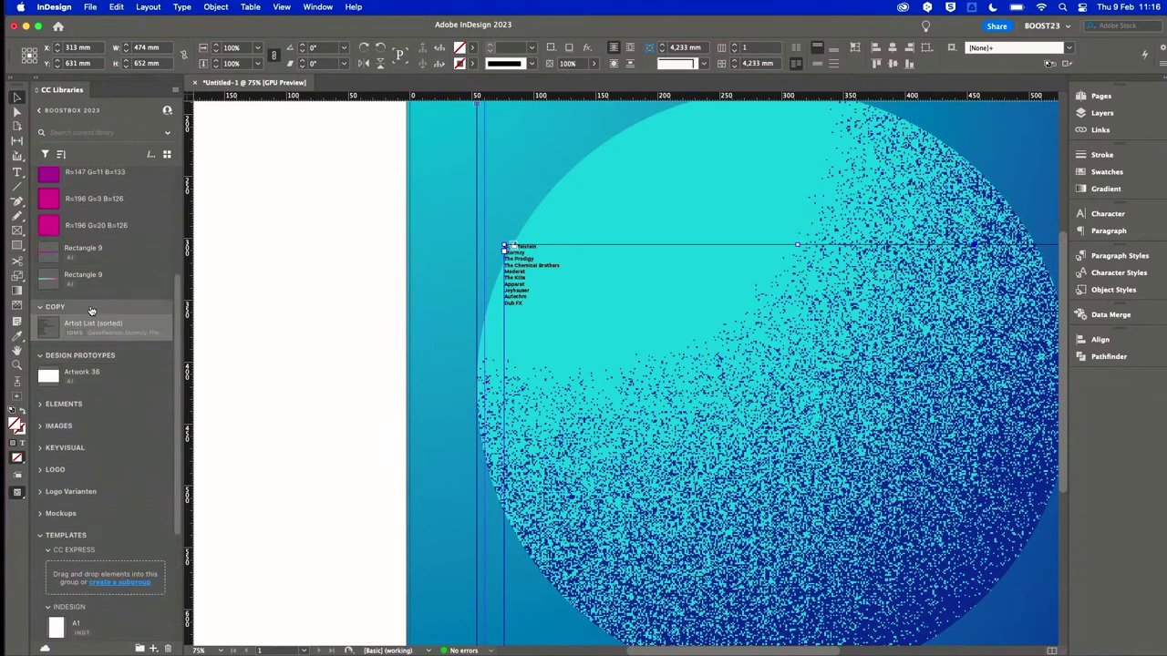
scroll(82, 404, down, 6)
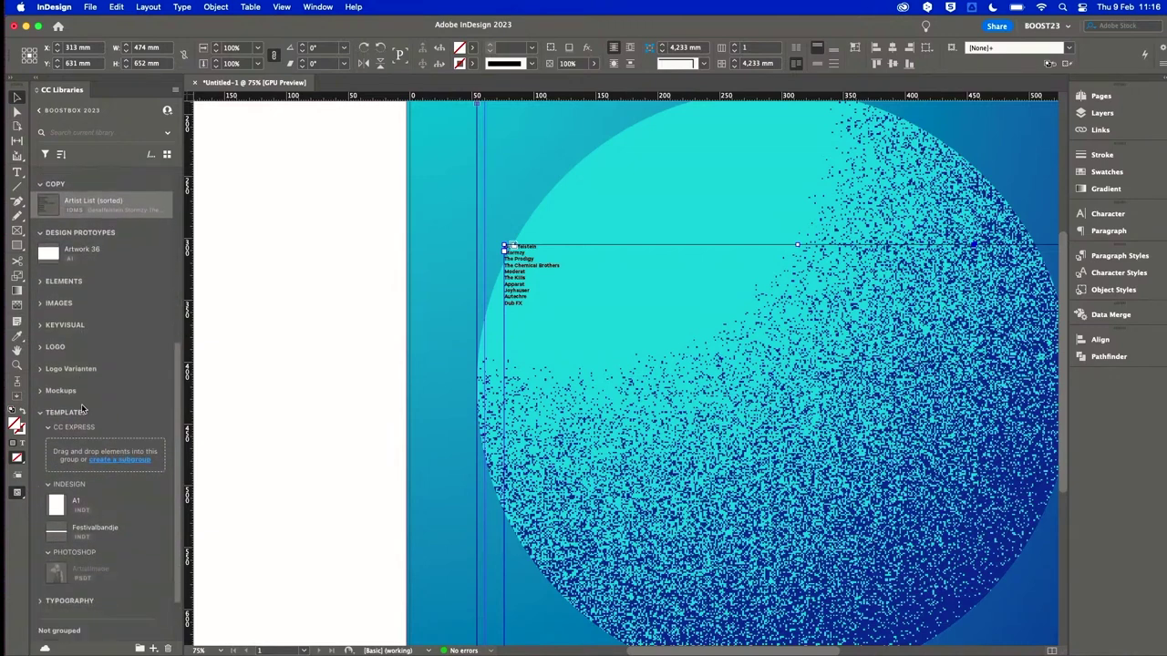
scroll(96, 401, up, 4)
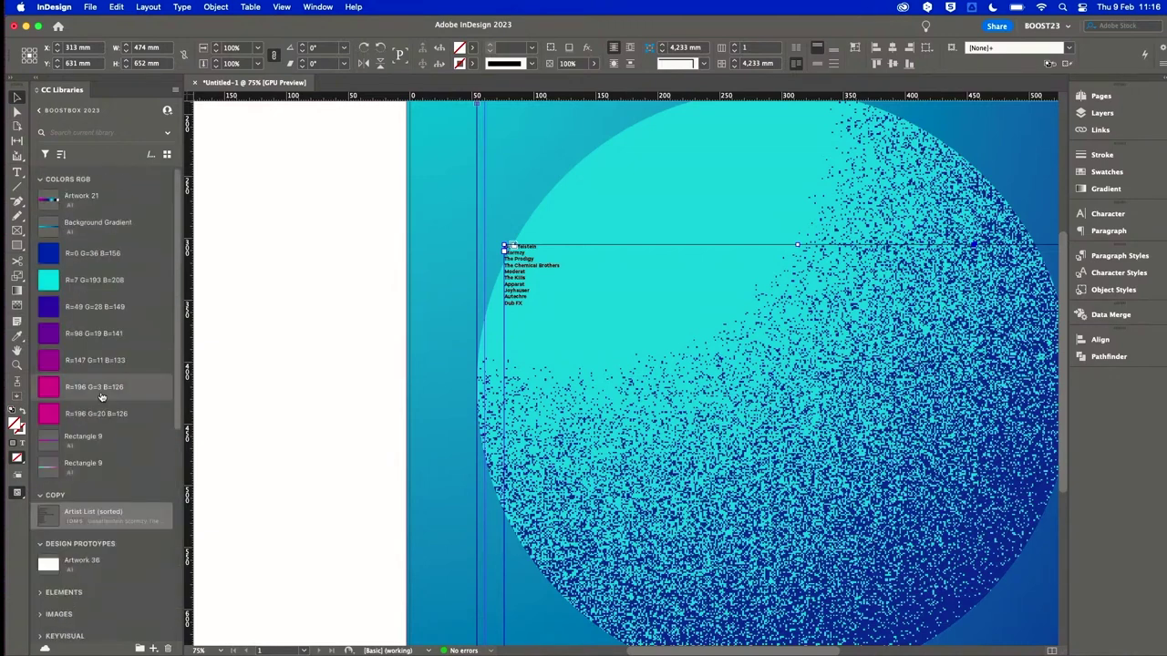
click(42, 179)
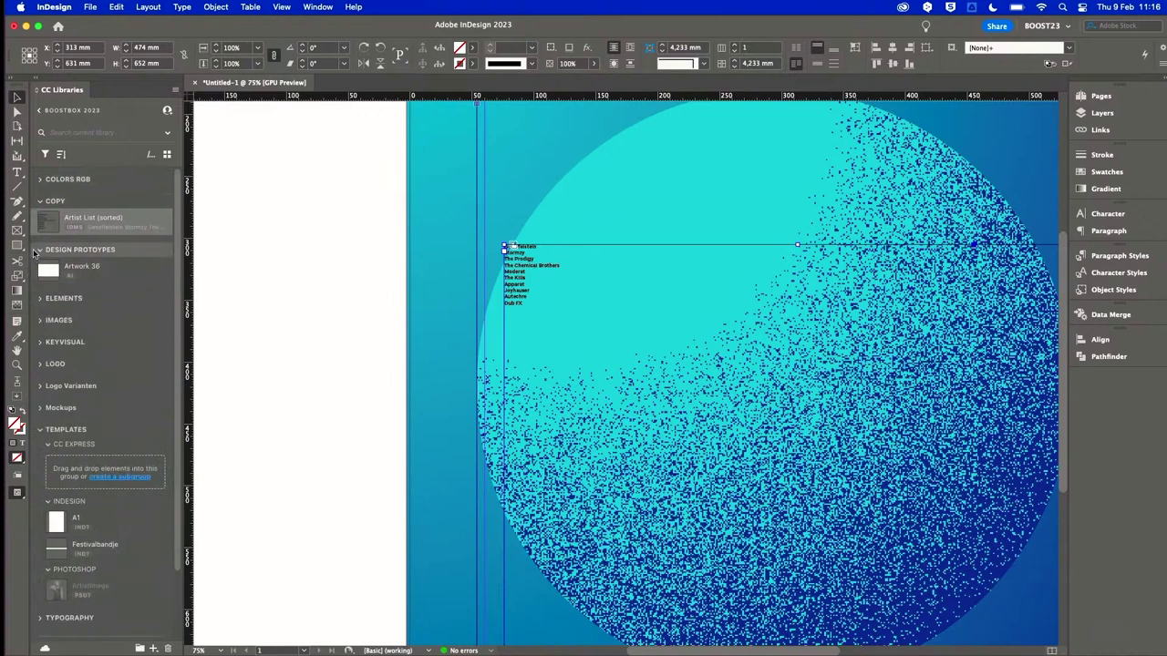
click(40, 250)
Expand the library's Typography group and apply its Artist List A1 style to the artist list, using the incoming style from CC Libraries.
scroll(60, 292, down, 2)
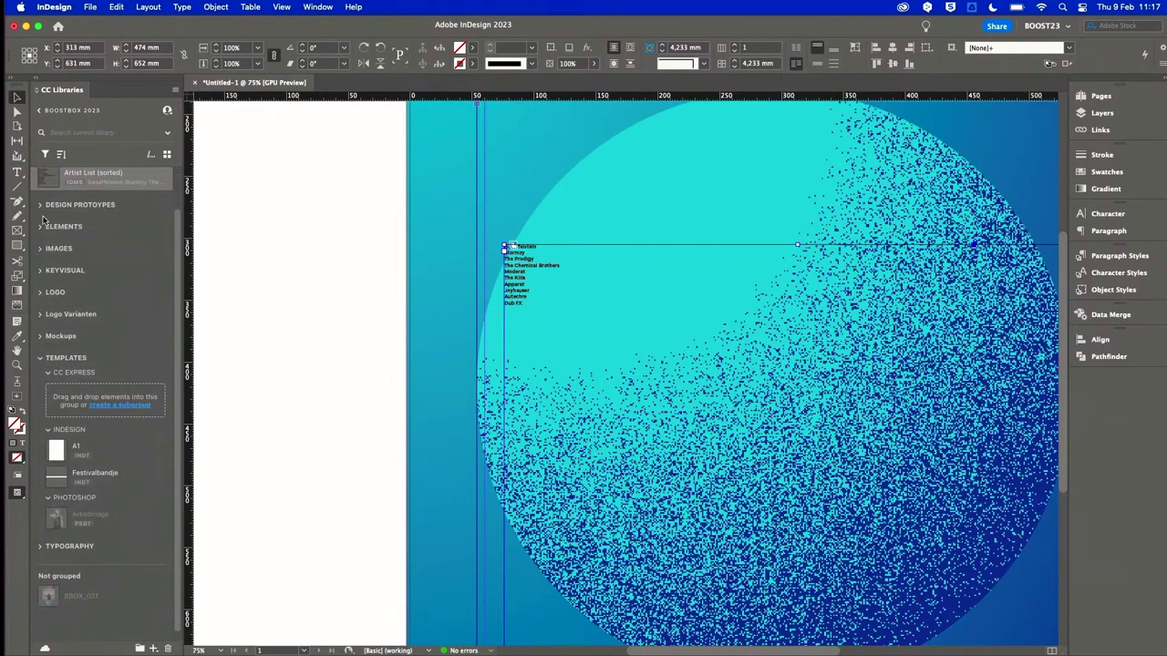
scroll(41, 314, down, 1)
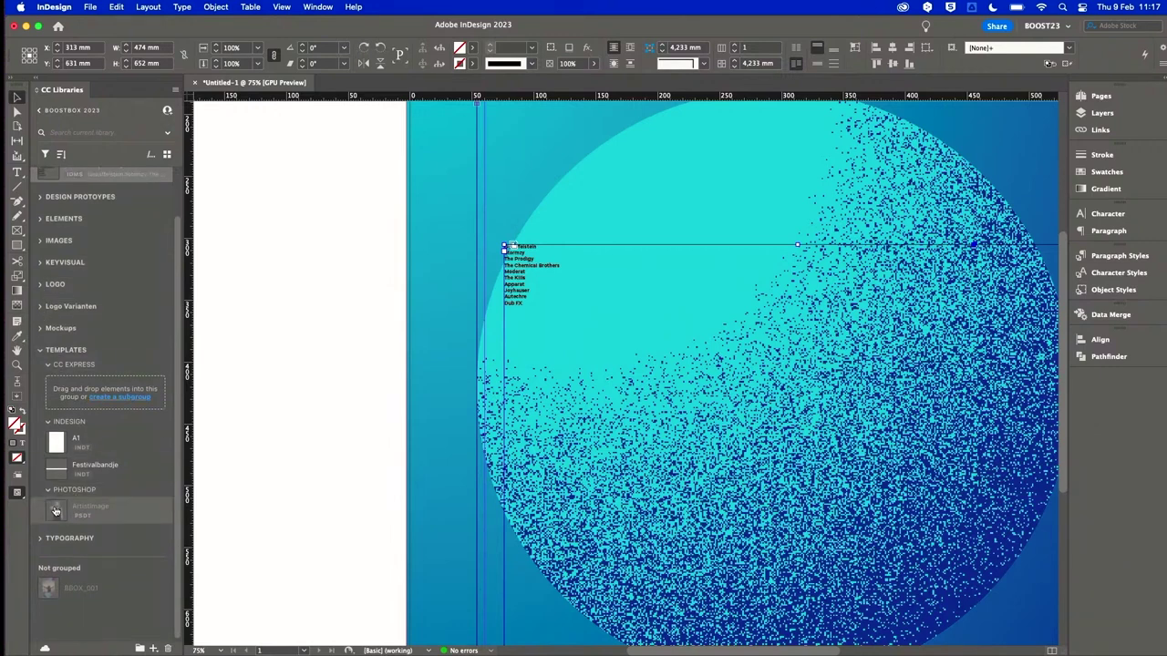
click(40, 540)
scroll(128, 493, down, 3)
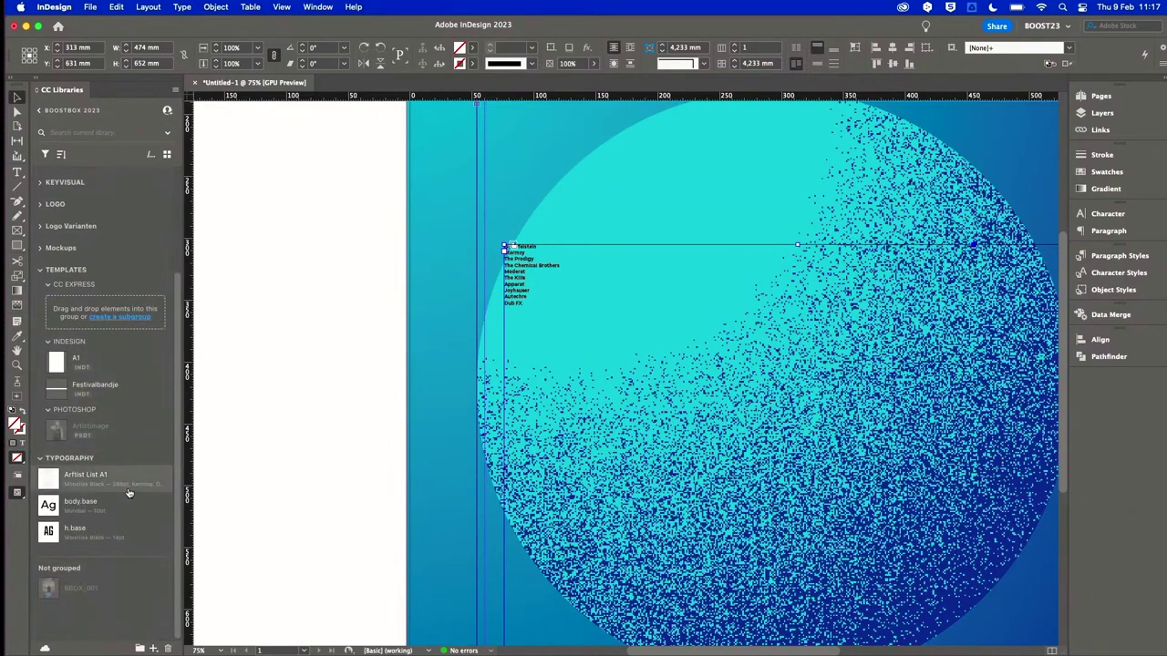
drag(110, 486, 728, 355)
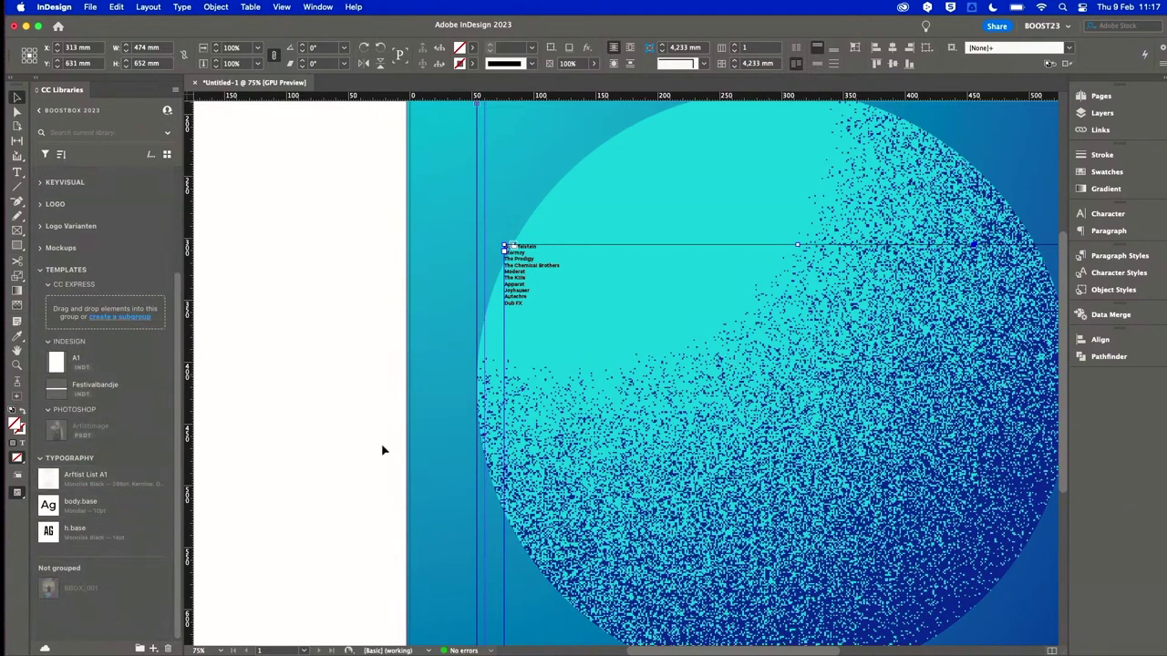
click(52, 486)
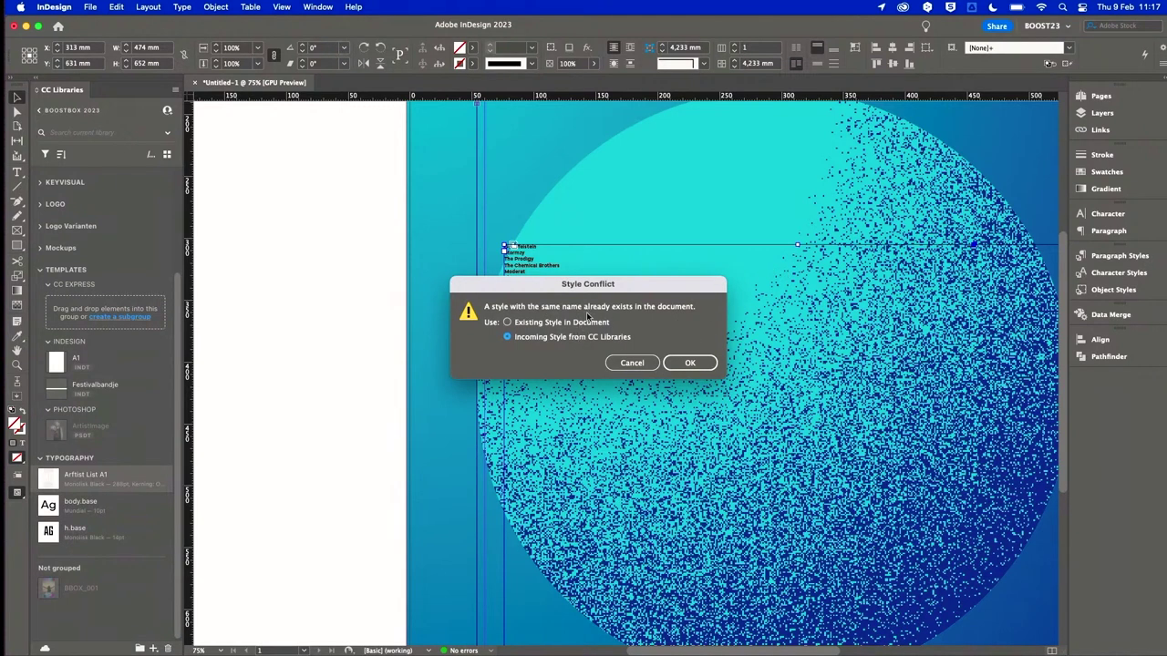
click(703, 367)
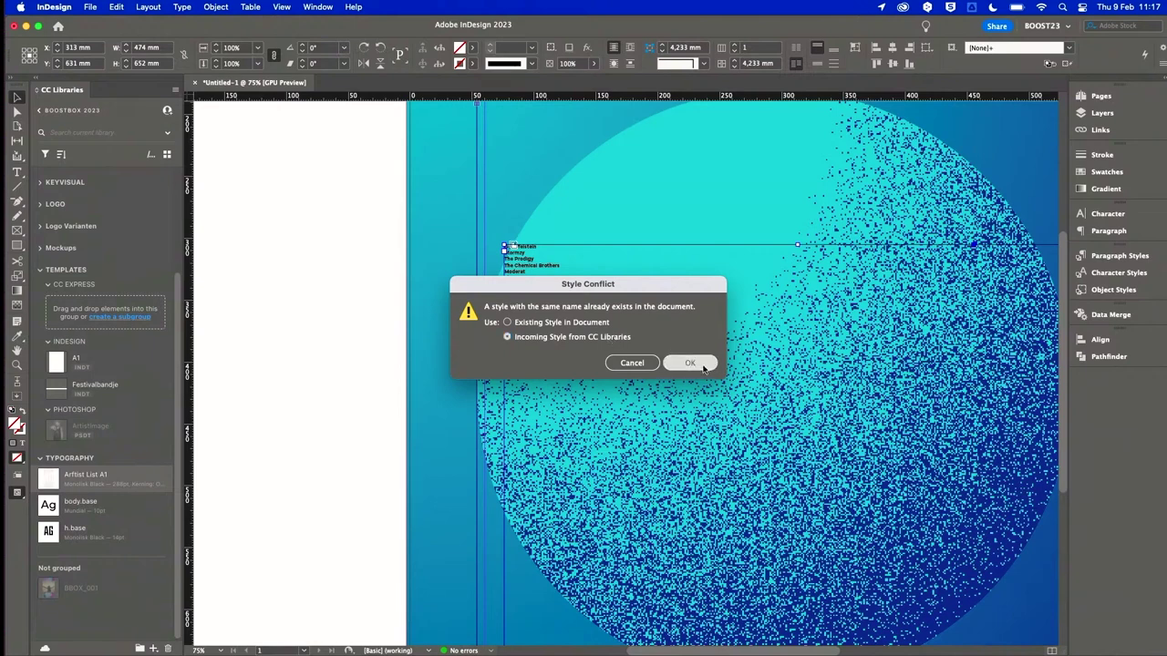
click(1045, 251)
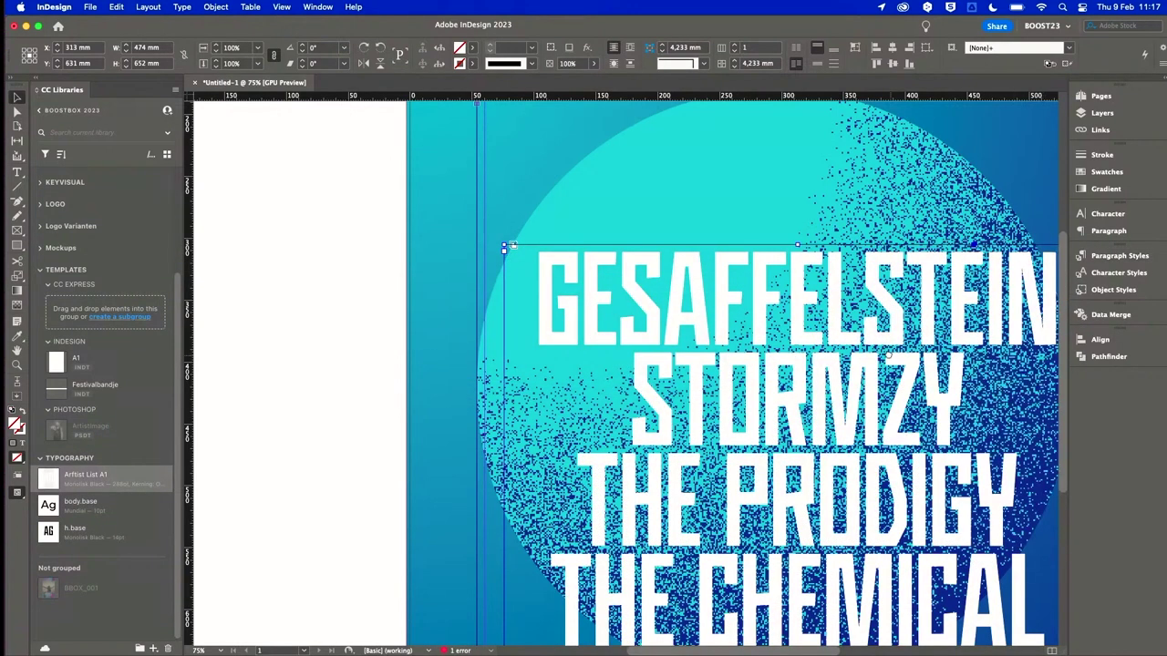
Centre the artist list frame horizontally on the page at X 297 mm, Y 597.5 mm.
key(super+minus)
drag(762, 333, 762, 325)
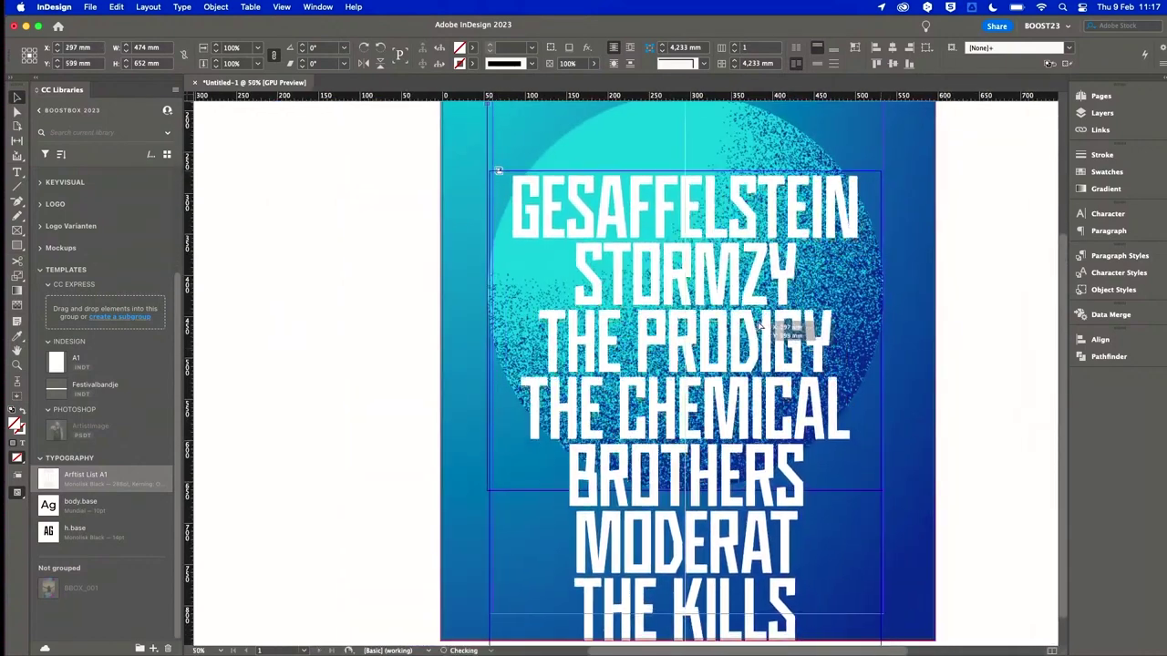
drag(774, 398, 758, 435)
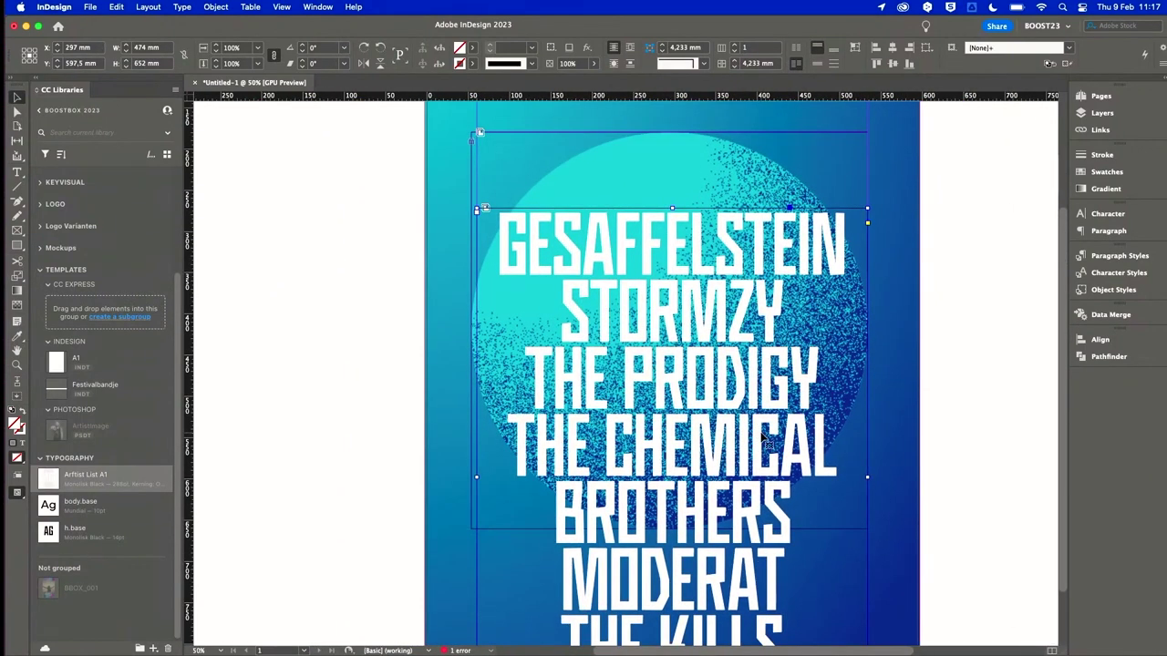
Replace every end of paragraph (^p) in the selected artist list with a forced line break (^n) using Find/Change.
double_click(764, 258)
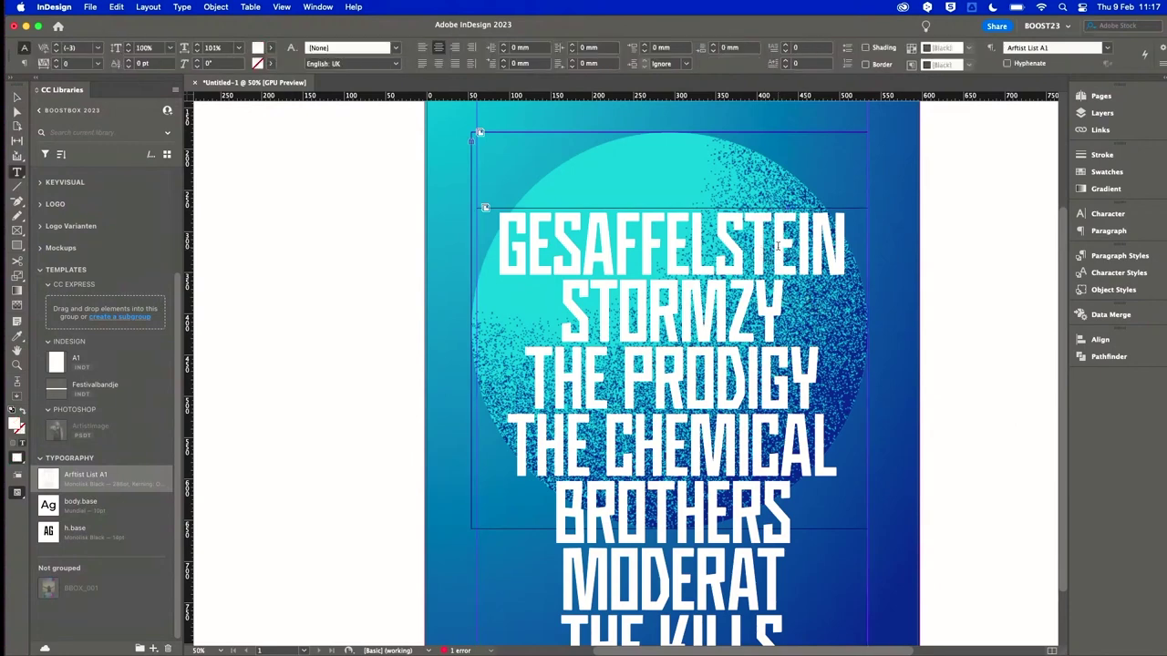
key(super+a)
key(super+f)
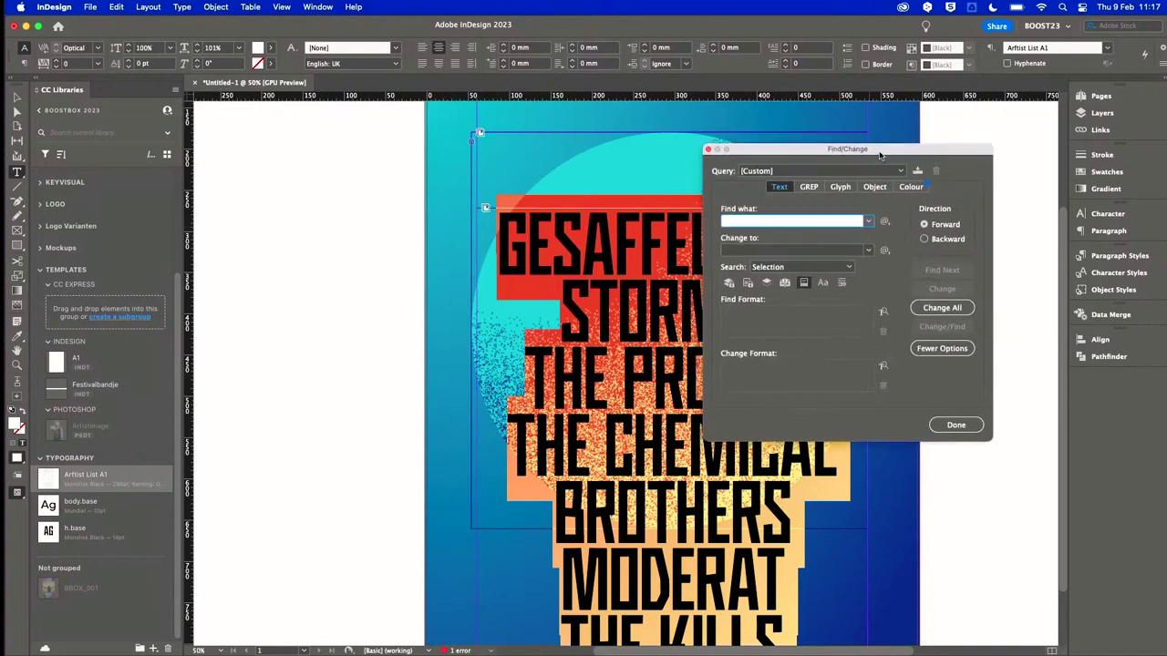
click(935, 172)
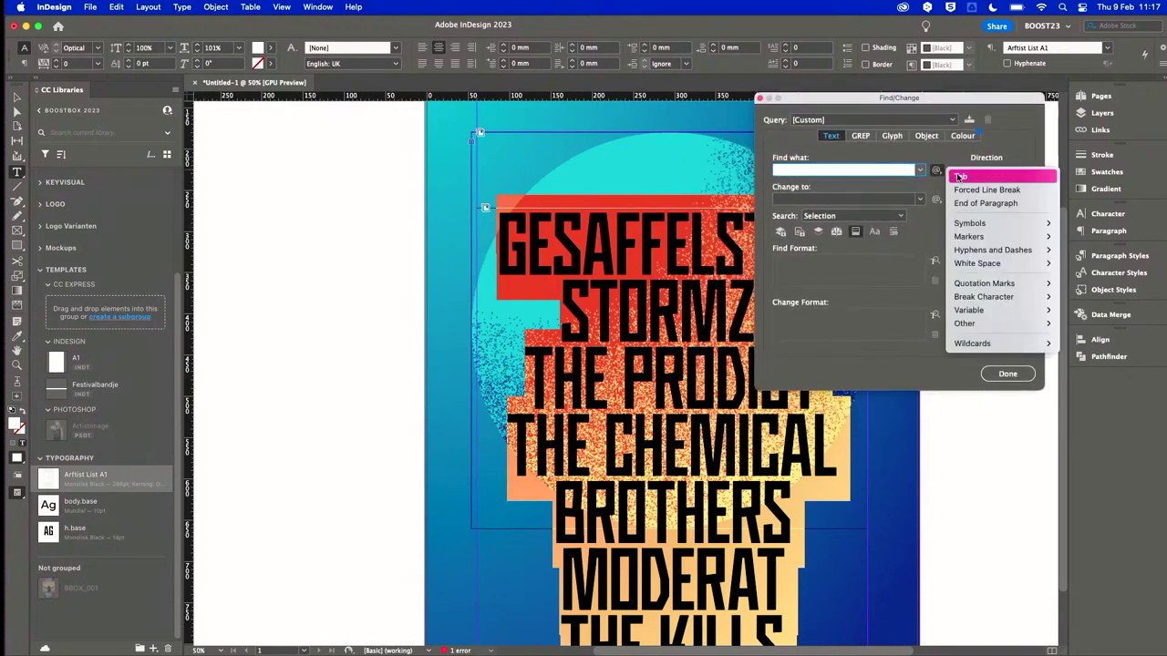
click(973, 202)
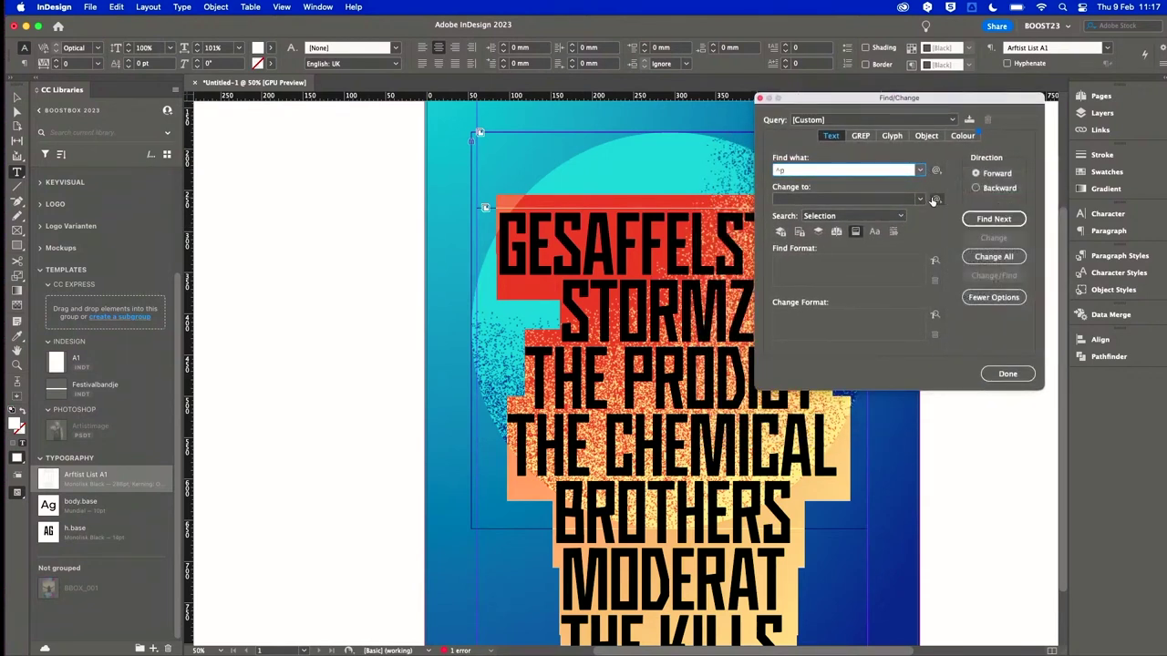
click(936, 201)
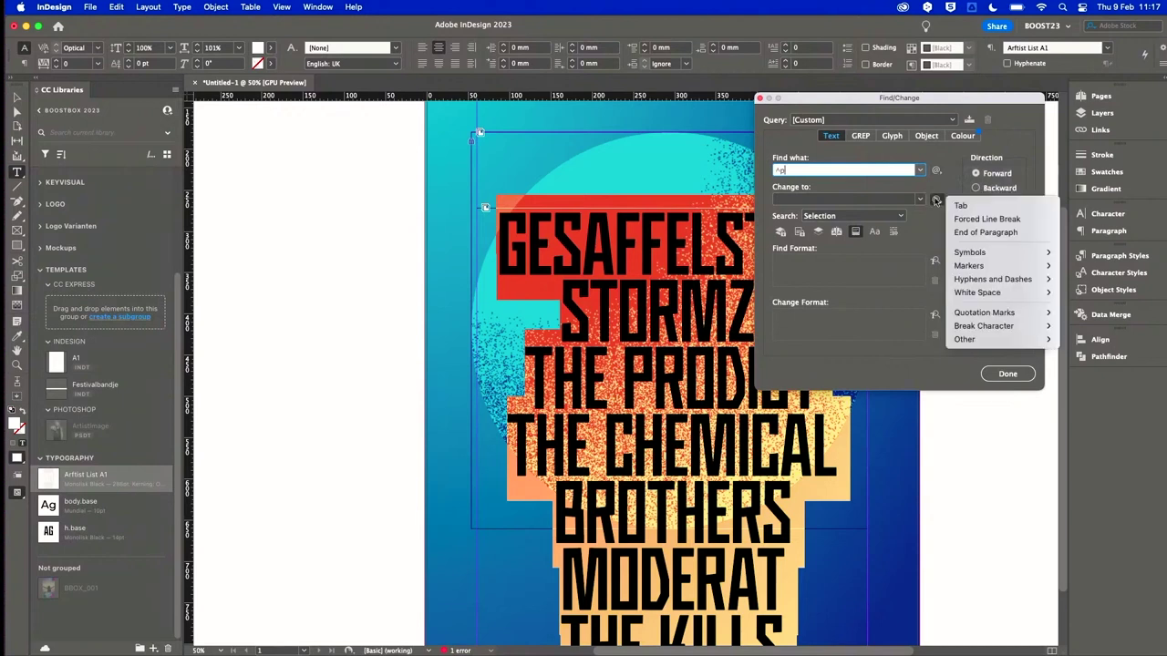
click(1000, 222)
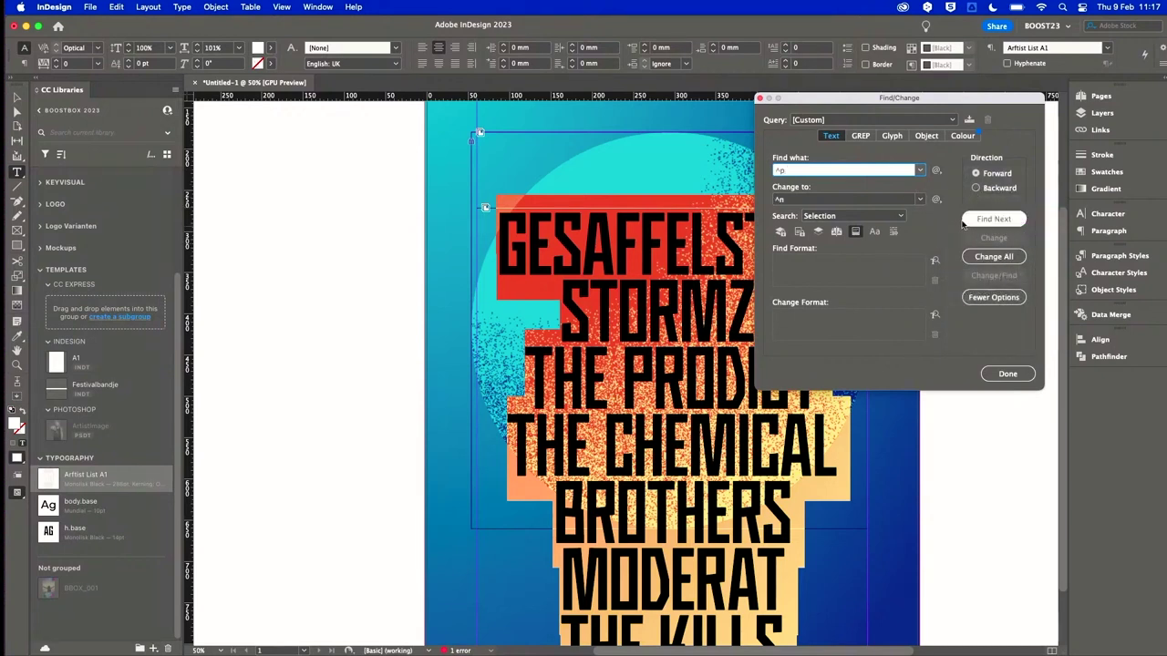
click(1005, 258)
click(659, 359)
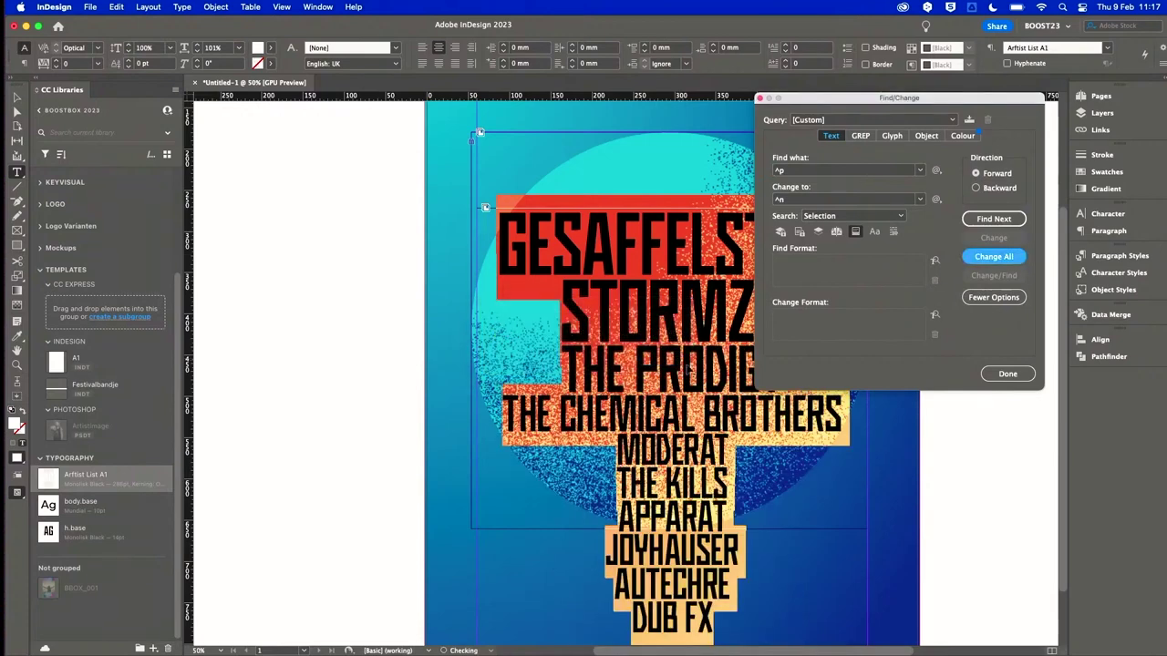
click(1010, 373)
click(797, 393)
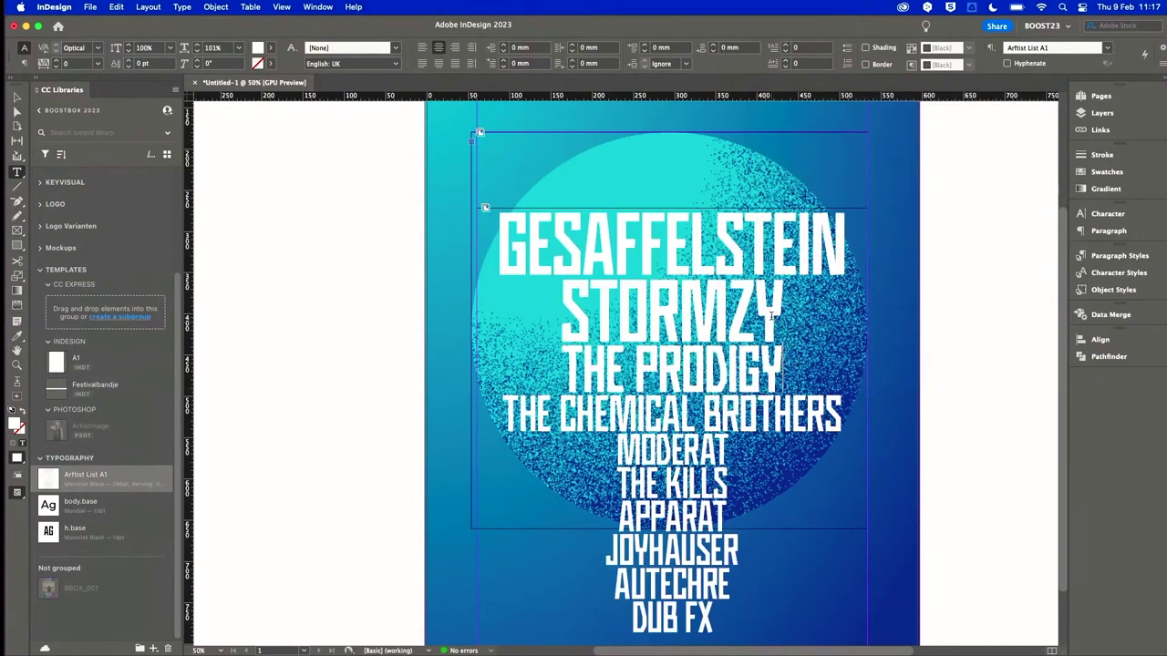
key(Escape)
Pair the last six artists two per line and nudge the artist list frame upward over the sphere.
scroll(759, 314, right, 2)
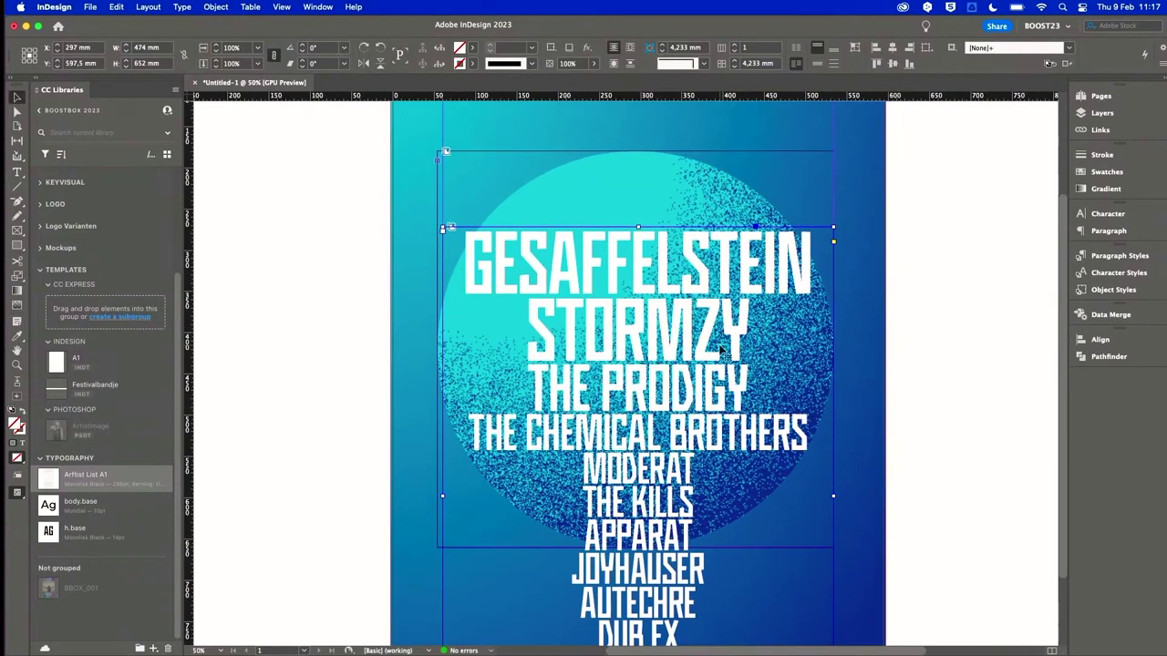
key(shift+Up)
key(shift+Up)
key(shift+Up)
key(shift+Up)
key(shift+Up)
key(shift+Up)
key(shift+Up)
scroll(775, 337, down, 1)
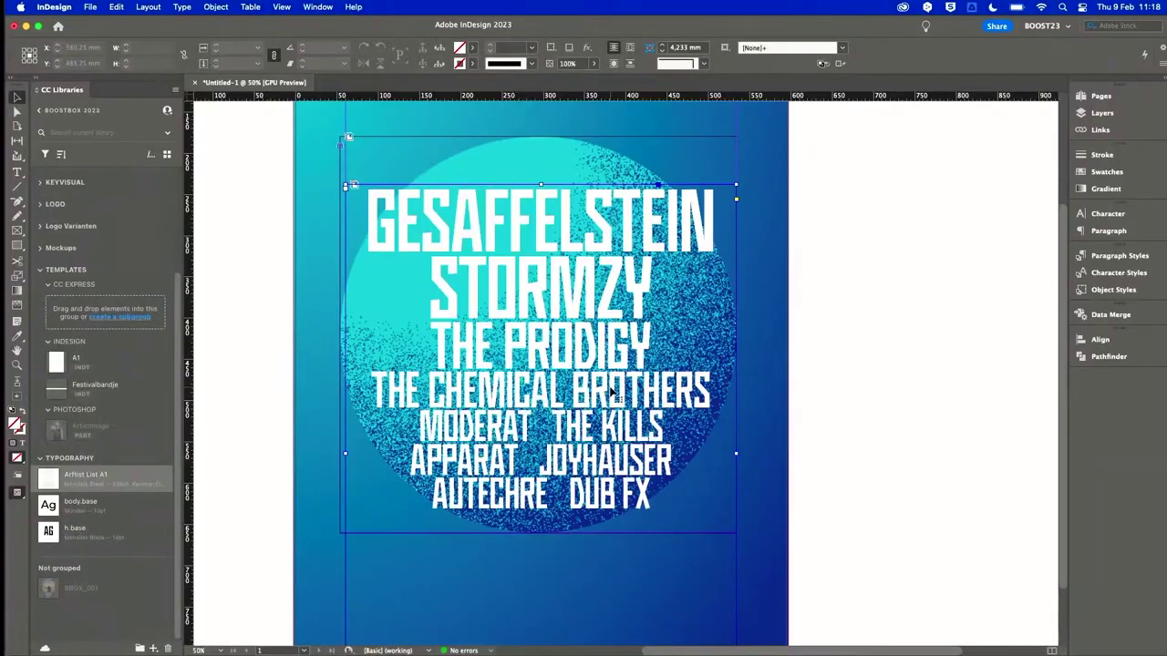
Move the artist list frame to Y 547.25 mm so the names sit within the sphere.
drag(609, 365, 608, 381)
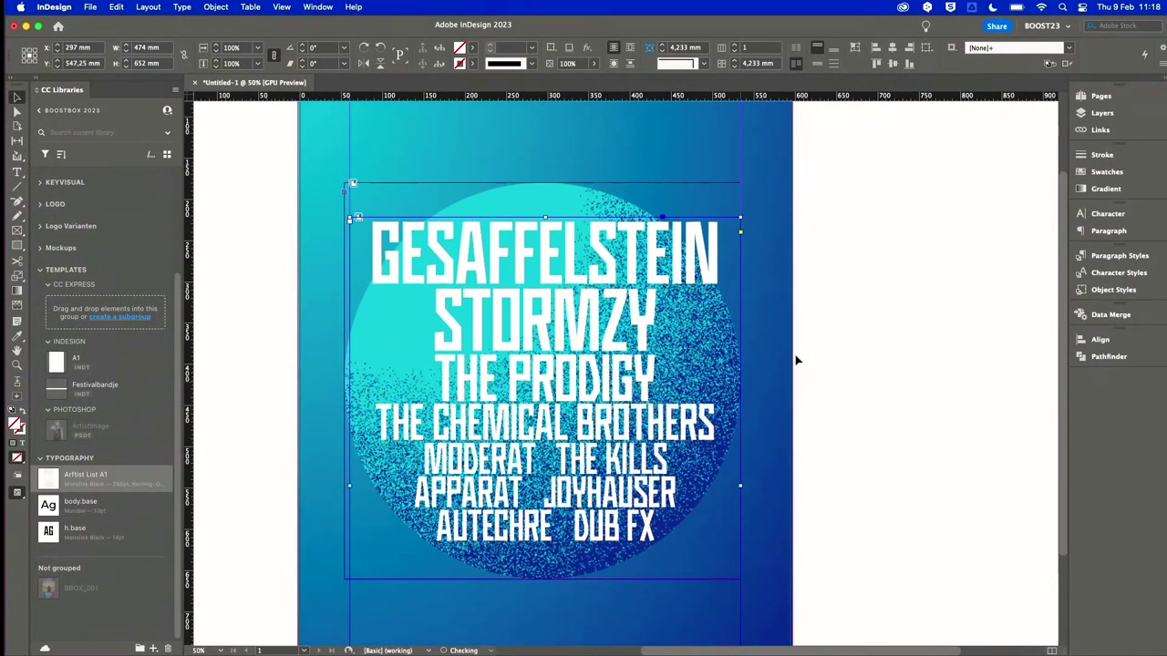
key(super+z)
scroll(412, 369, down, 2)
scroll(412, 369, right, 1)
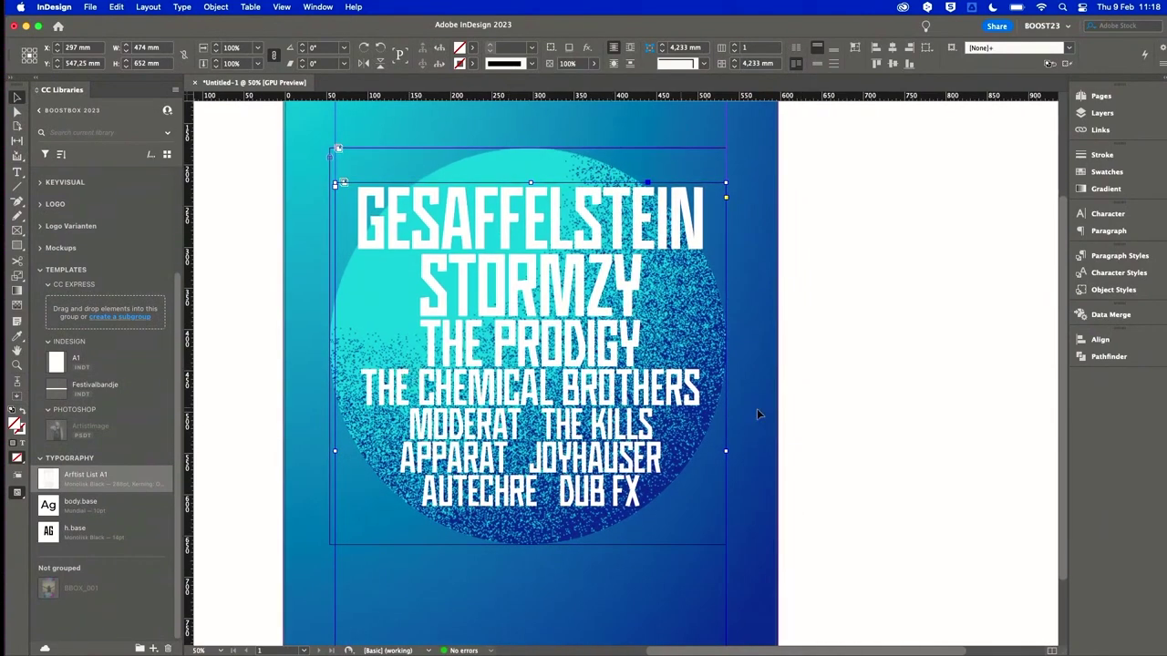
Set both the rotation angle and the shear angle of the artist list frame to 7°.
drag(885, 397, 890, 360)
text(7)
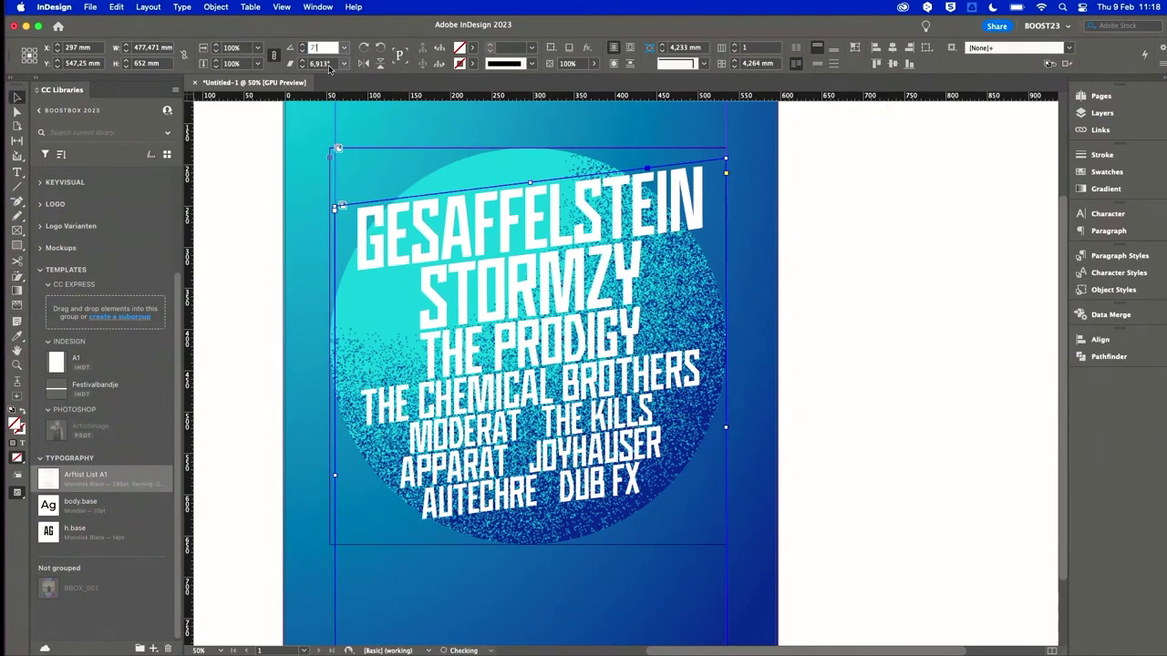
key(Tab)
text(7)
key(Return)
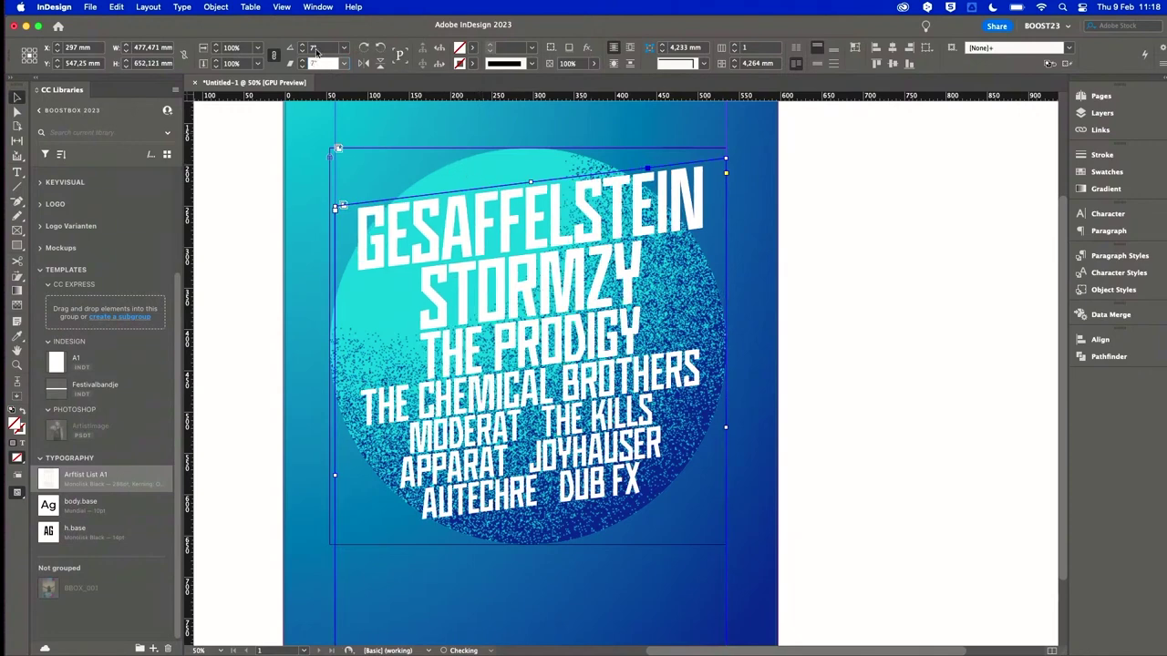
Undo the artist list's rotation and shear, restore both, and deselect the frame.
key(super+z)
key(super+z)
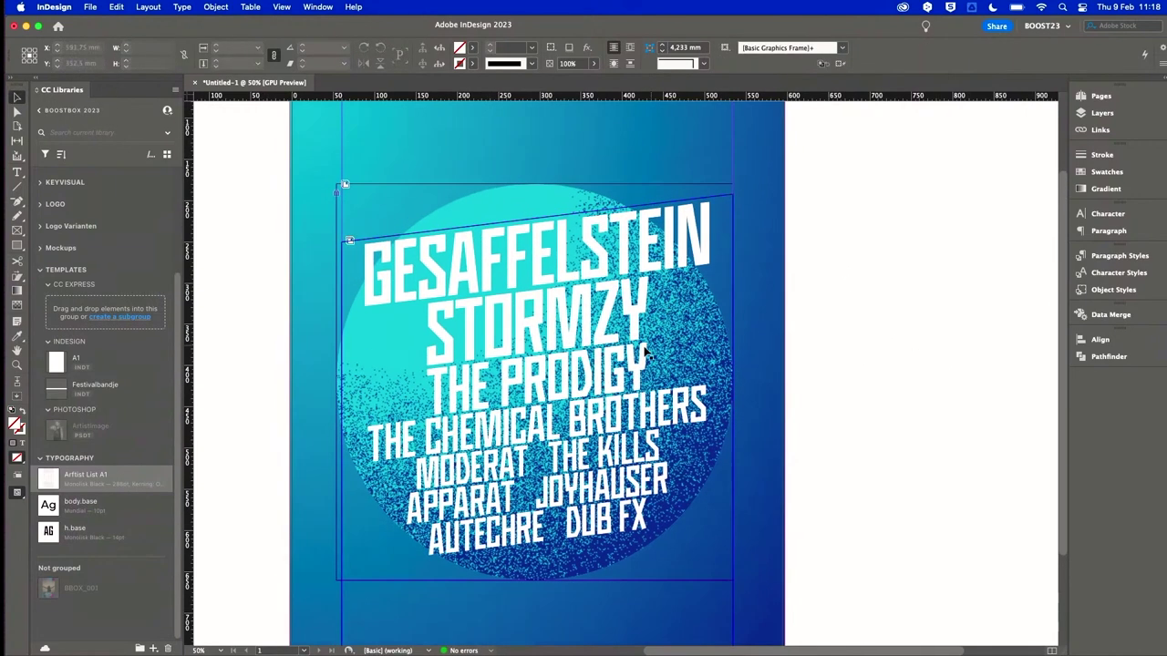
key(super+shift+z)
key(super+shift+z)
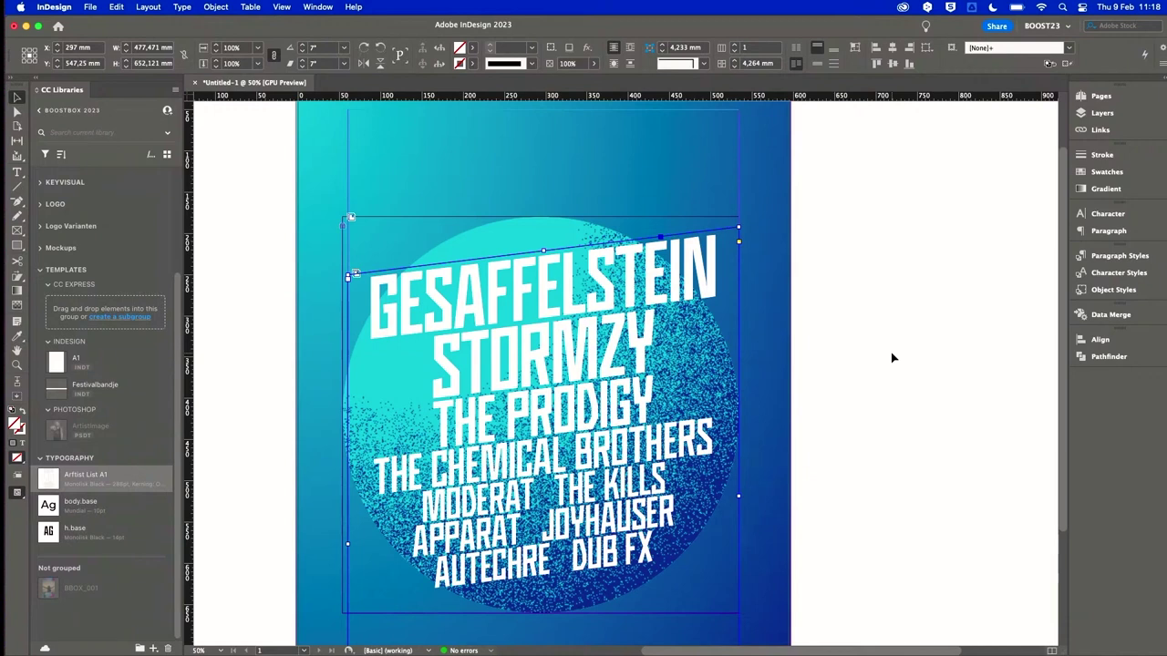
click(890, 352)
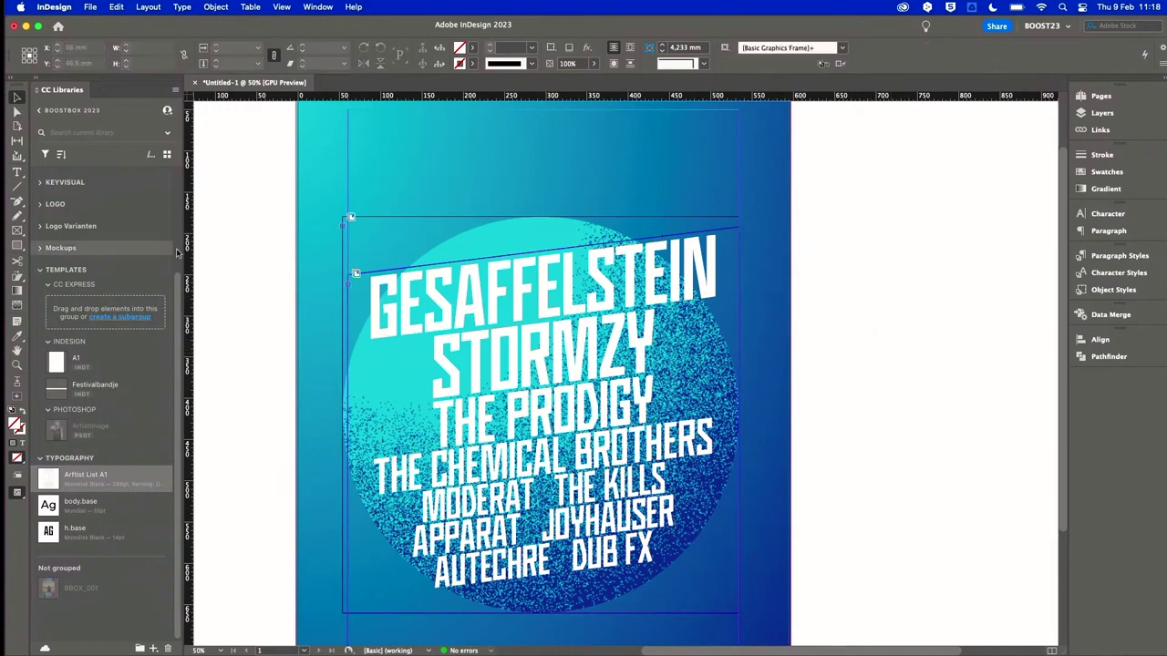
Place Logo_BOOSTBOX_main from the library above the artist list, centred at X 297 mm and about Y 180 mm.
click(46, 205)
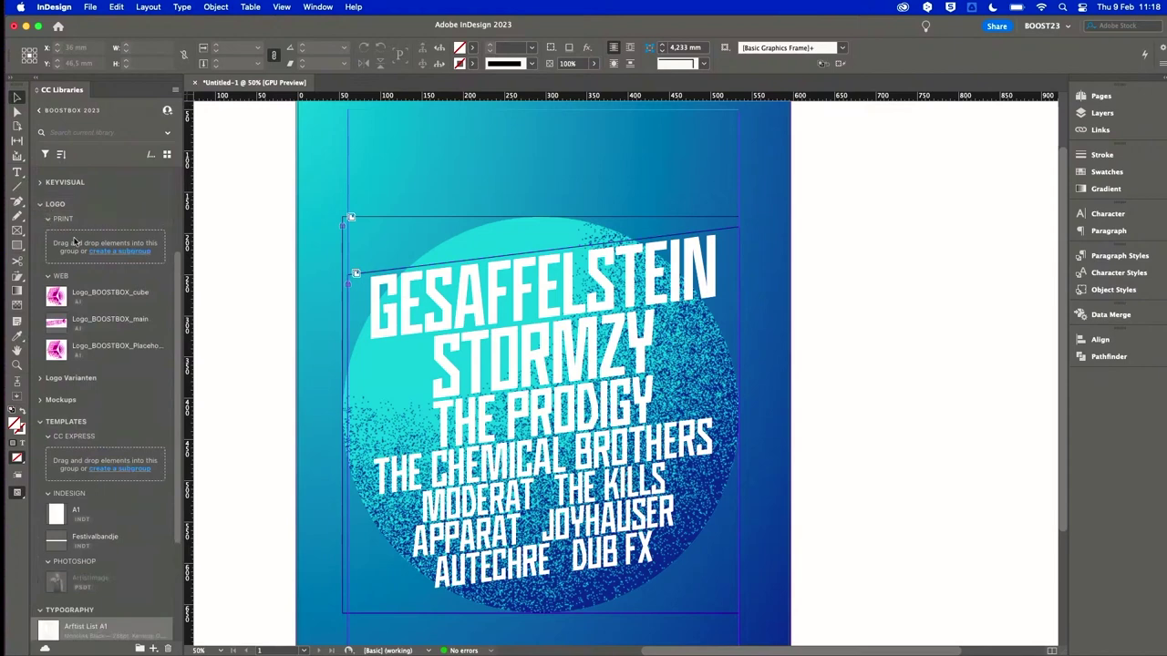
drag(57, 321, 635, 237)
drag(577, 186, 518, 216)
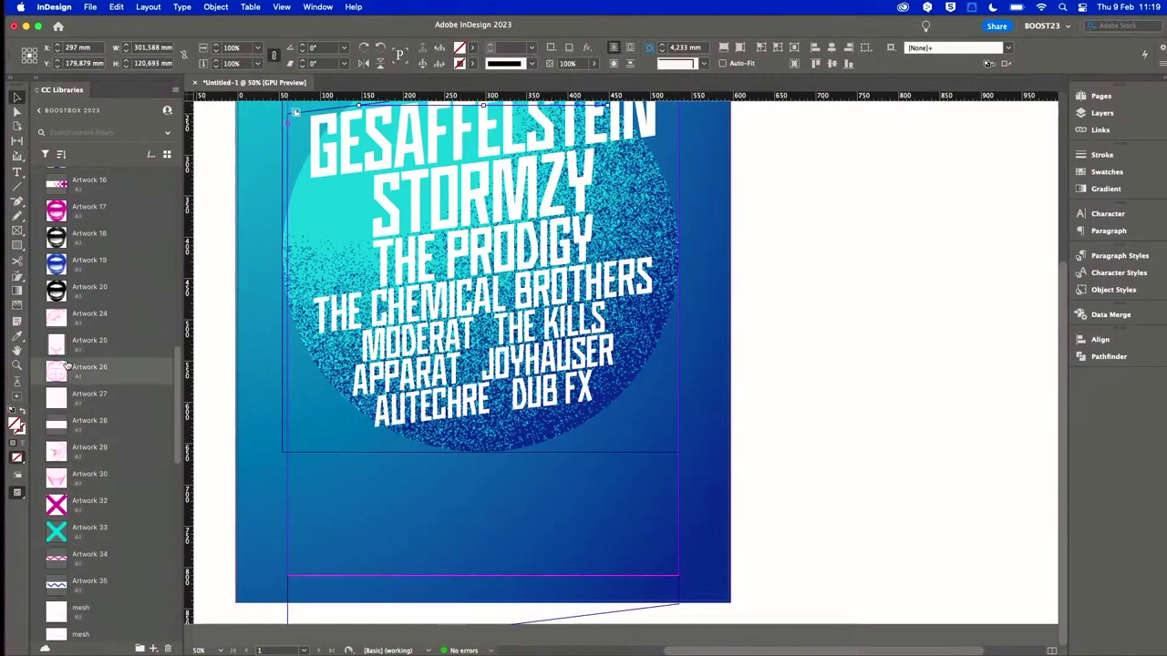
Place the magenta orbit-line artwork across the page's lower-left corner and the turquoise cross Artwork 33 at the end of GESAFFELSTEIN.
drag(110, 415, 412, 293)
drag(690, 435, 358, 510)
drag(57, 529, 655, 233)
click(655, 233)
scroll(665, 273, up, 5)
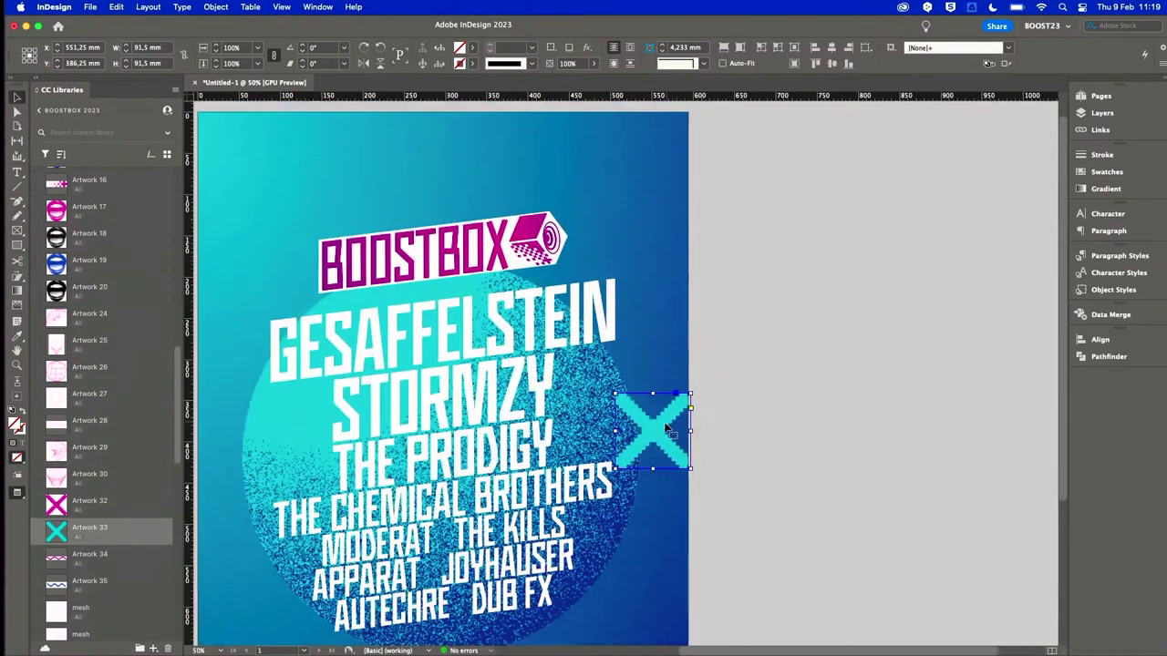
drag(653, 417, 616, 270)
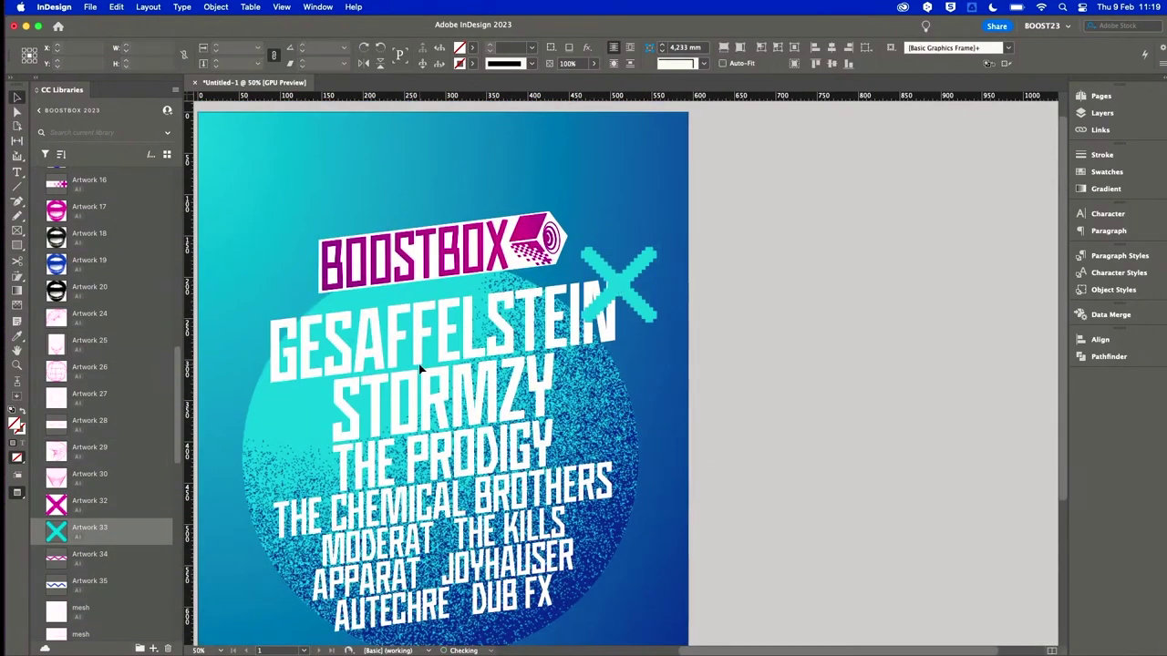
Move the artist list frame from the BG layer to the Line-up layer.
key(super+shift+a)
drag(487, 419, 535, 408)
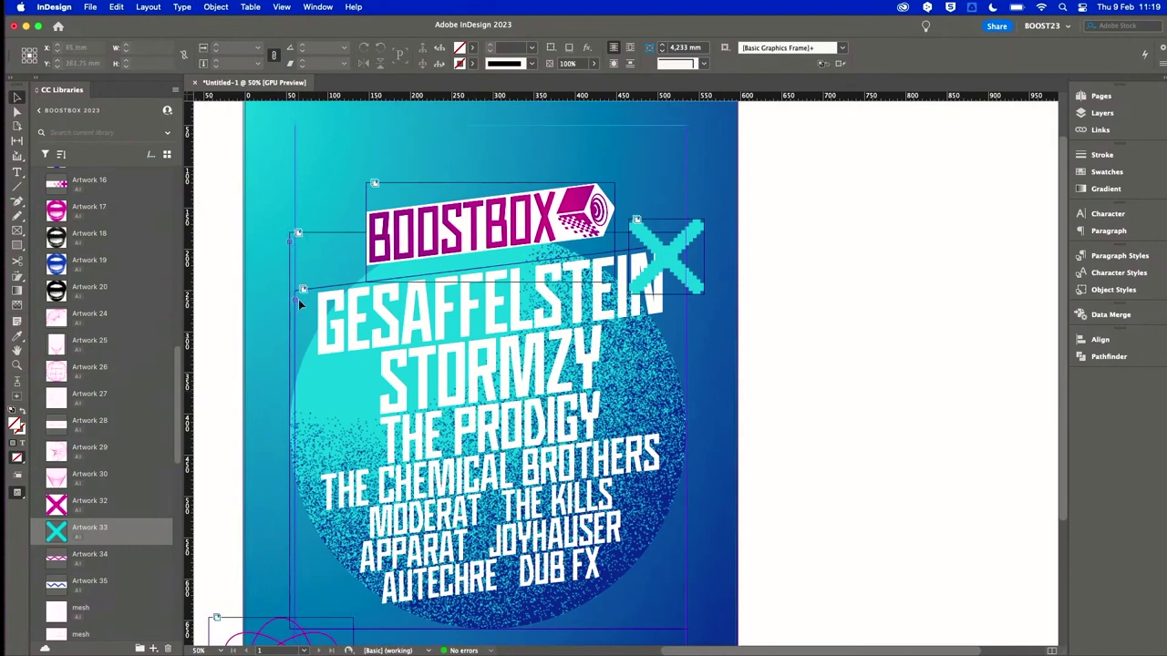
click(296, 298)
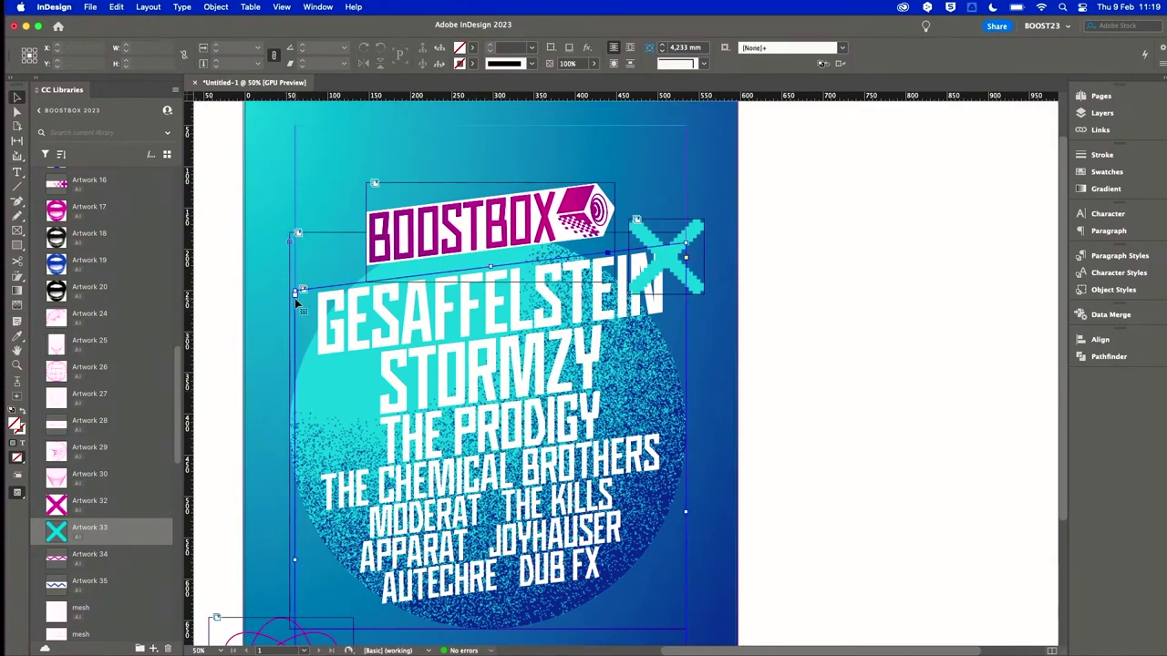
click(1102, 113)
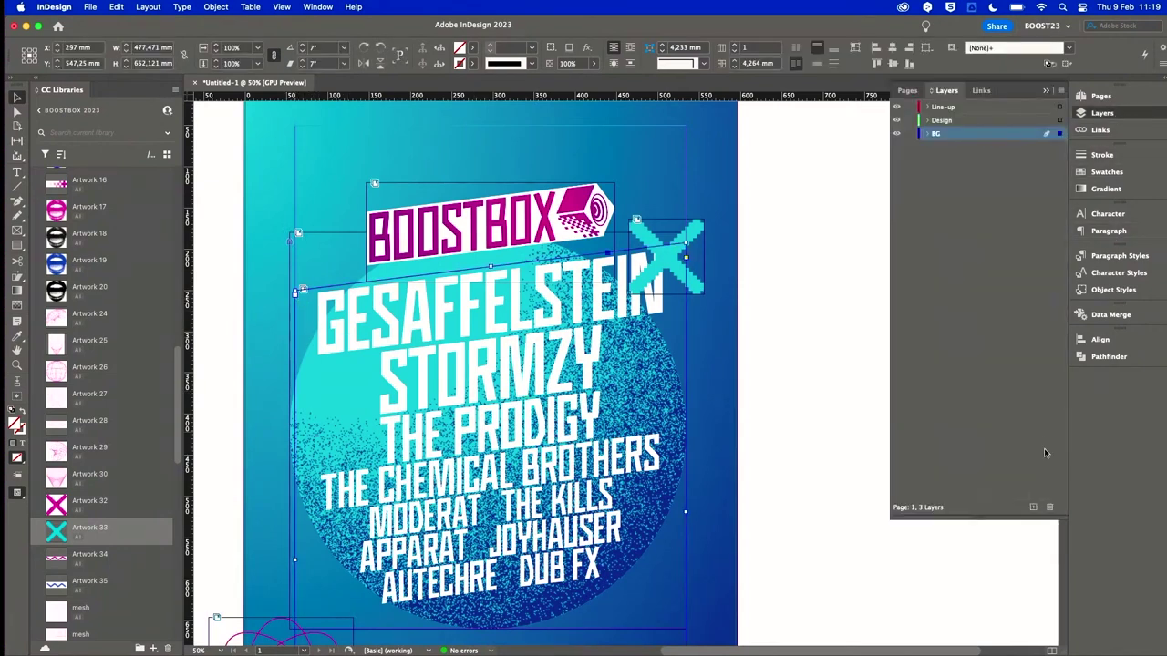
click(1061, 108)
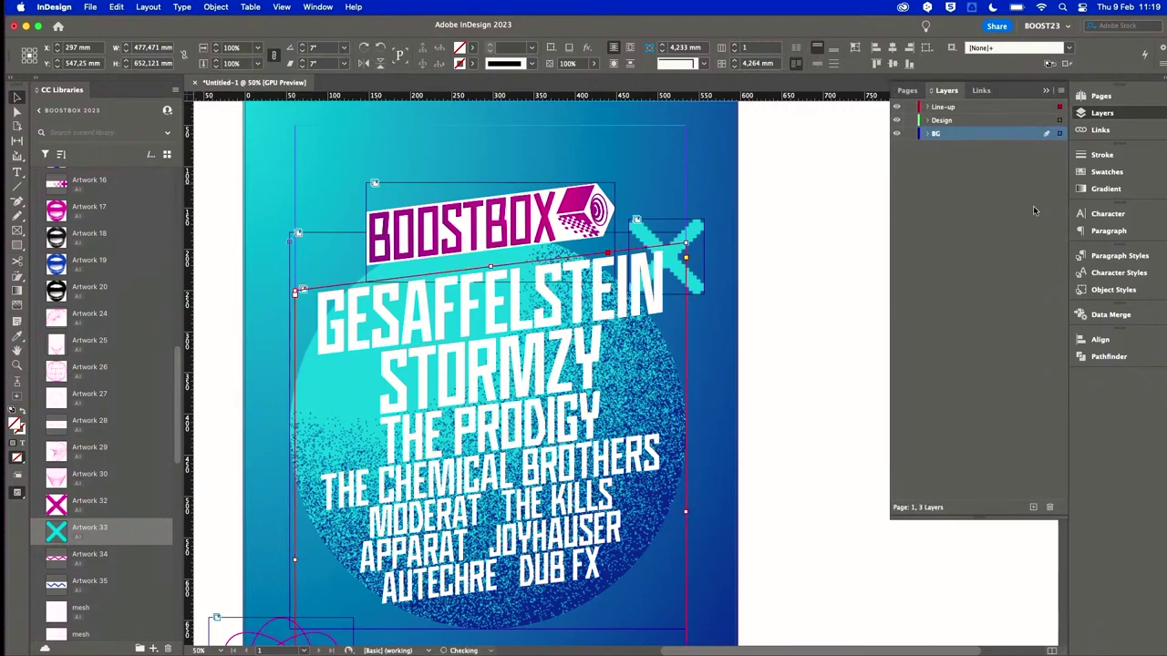
scroll(833, 219, down, 1)
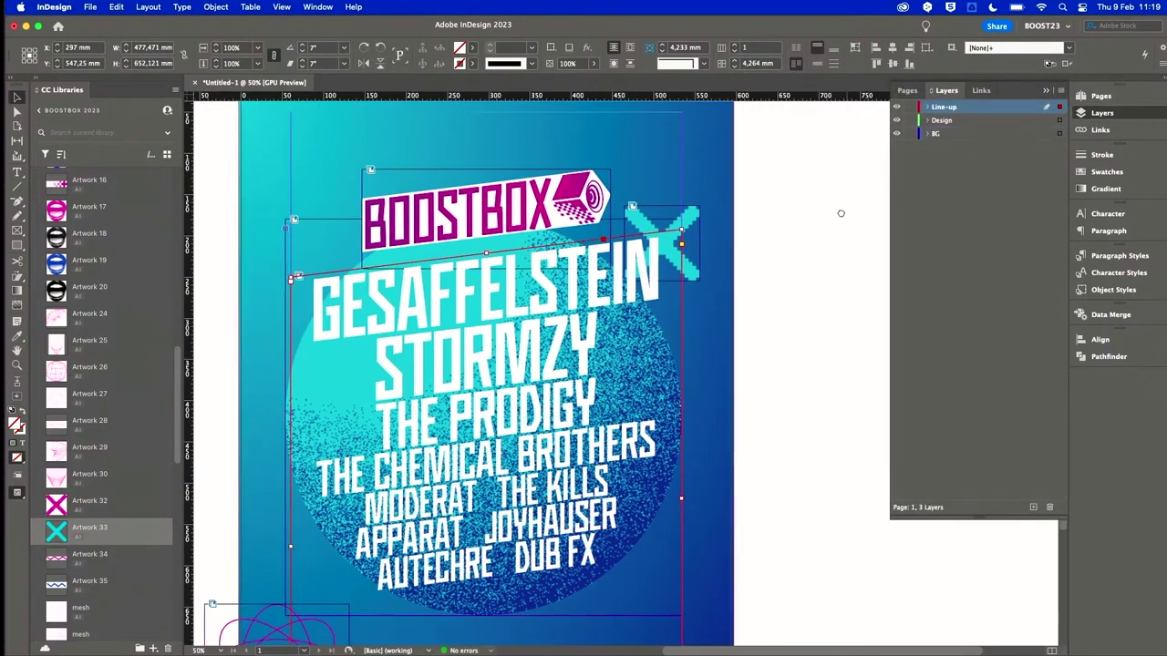
scroll(842, 210, right, 1)
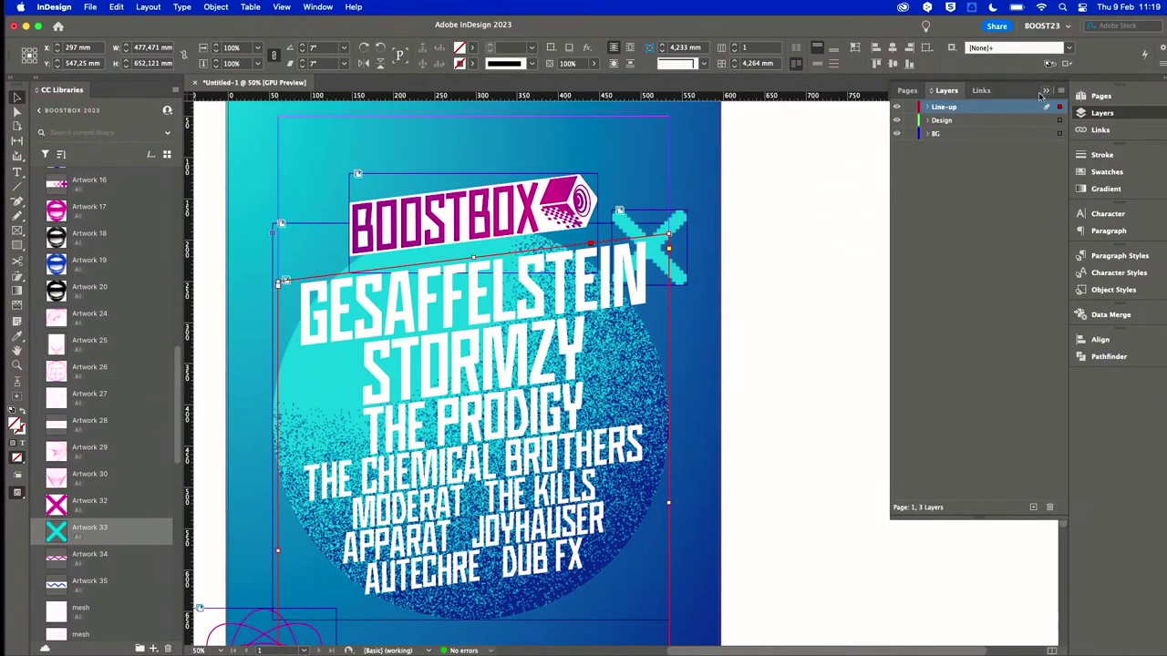
click(964, 149)
Lock the Line-up layer and make Design the active layer.
scroll(911, 210, left, 3)
scroll(912, 209, down, 1)
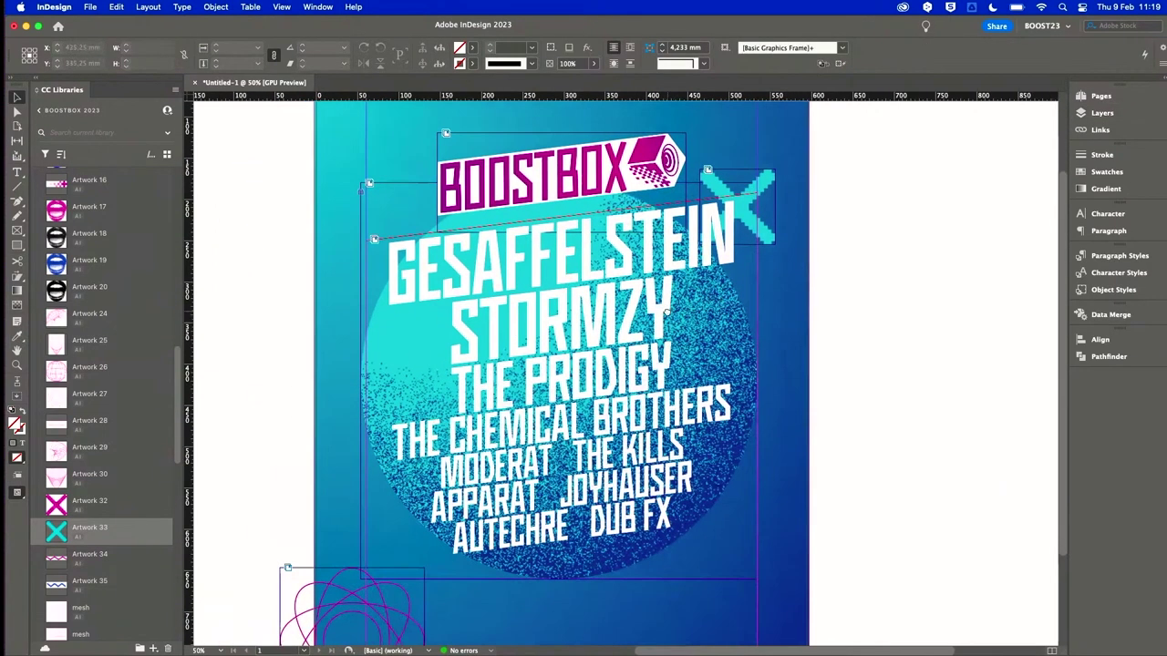
scroll(875, 251, down, 3)
scroll(875, 251, right, 3)
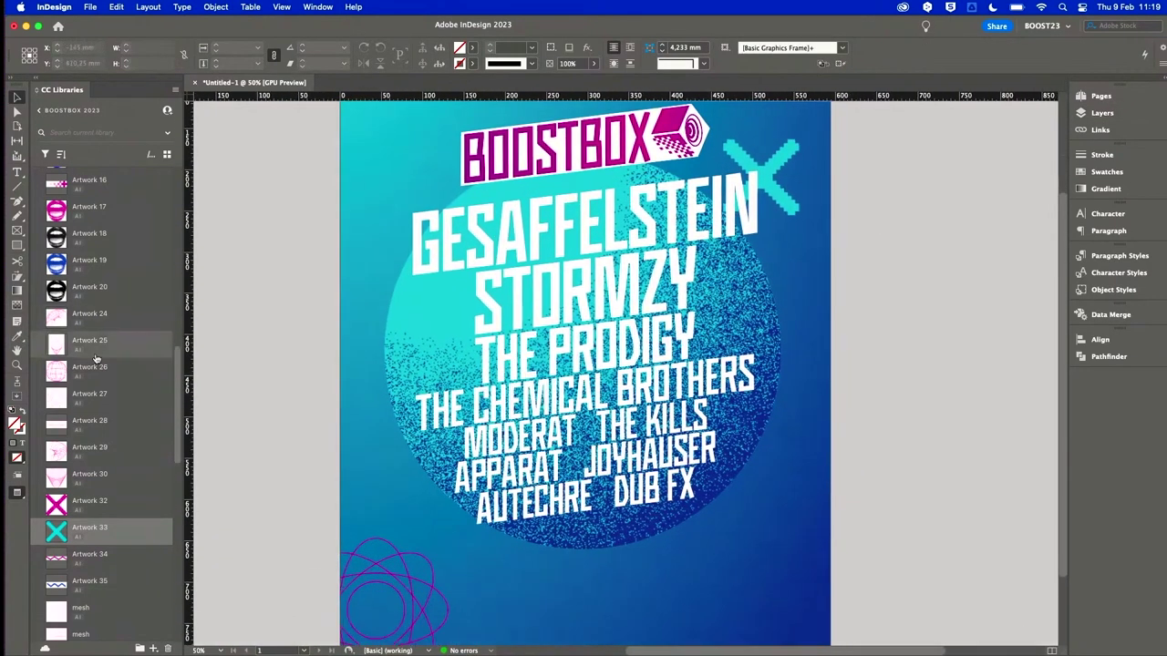
click(64, 292)
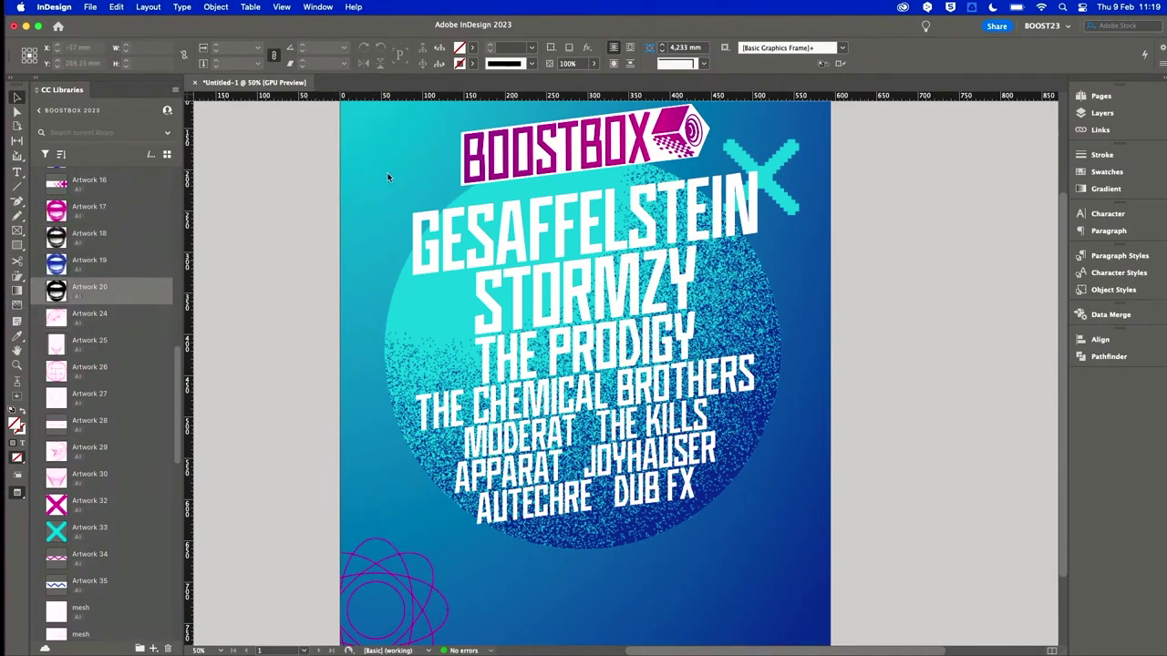
key(w)
click(1099, 112)
click(973, 122)
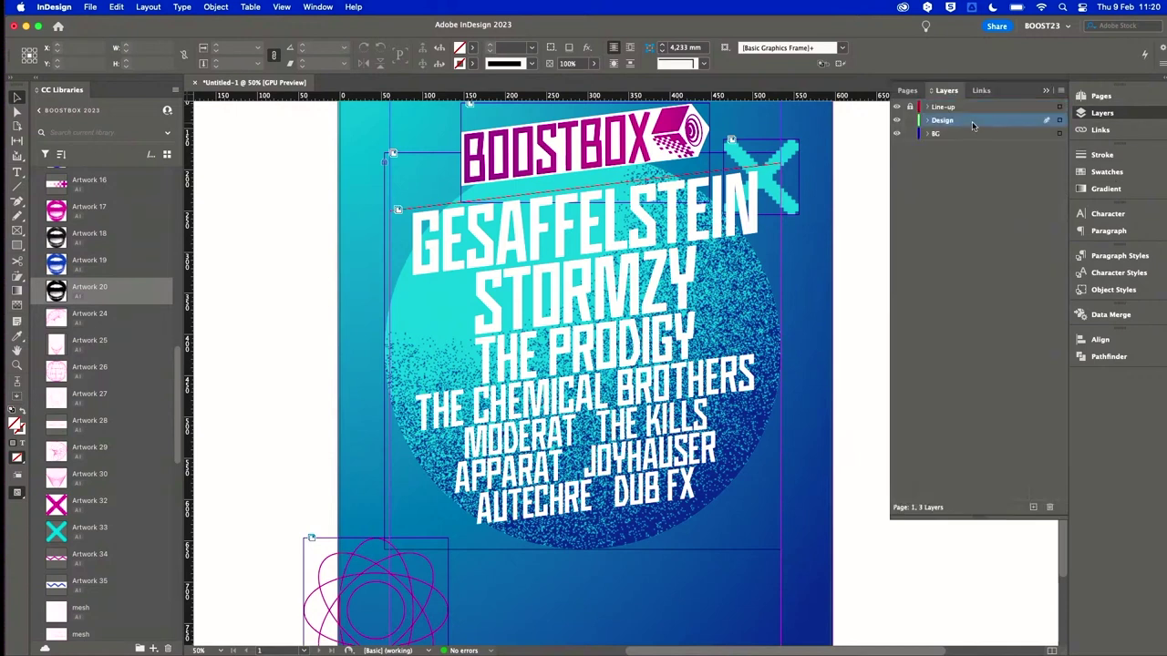
click(966, 136)
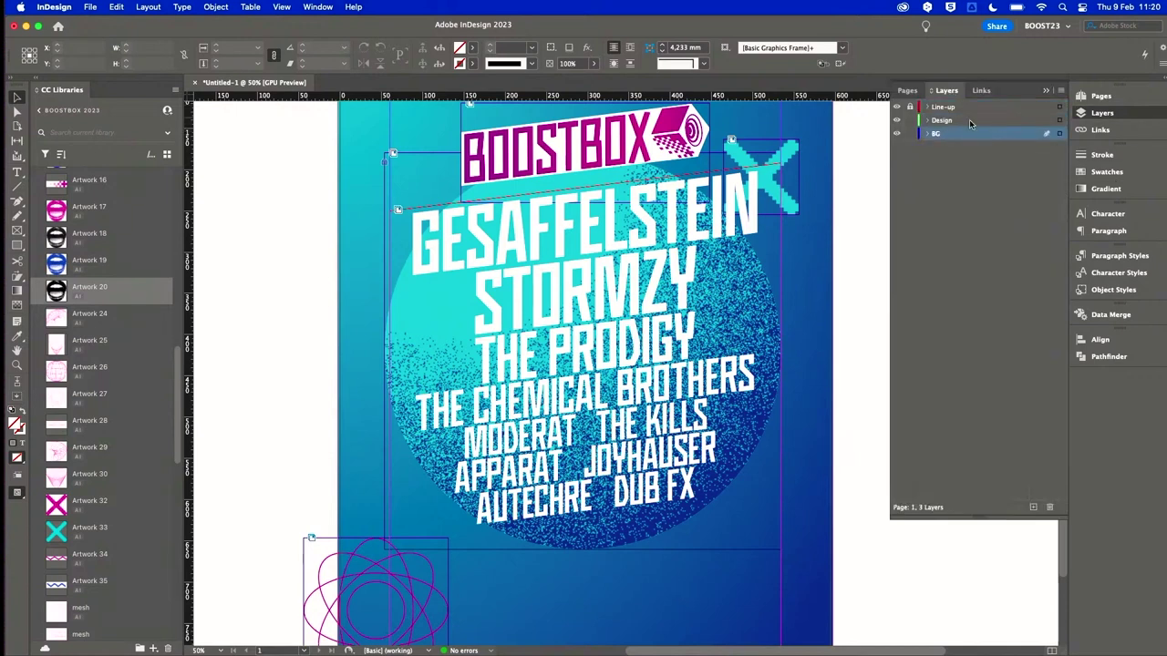
click(973, 122)
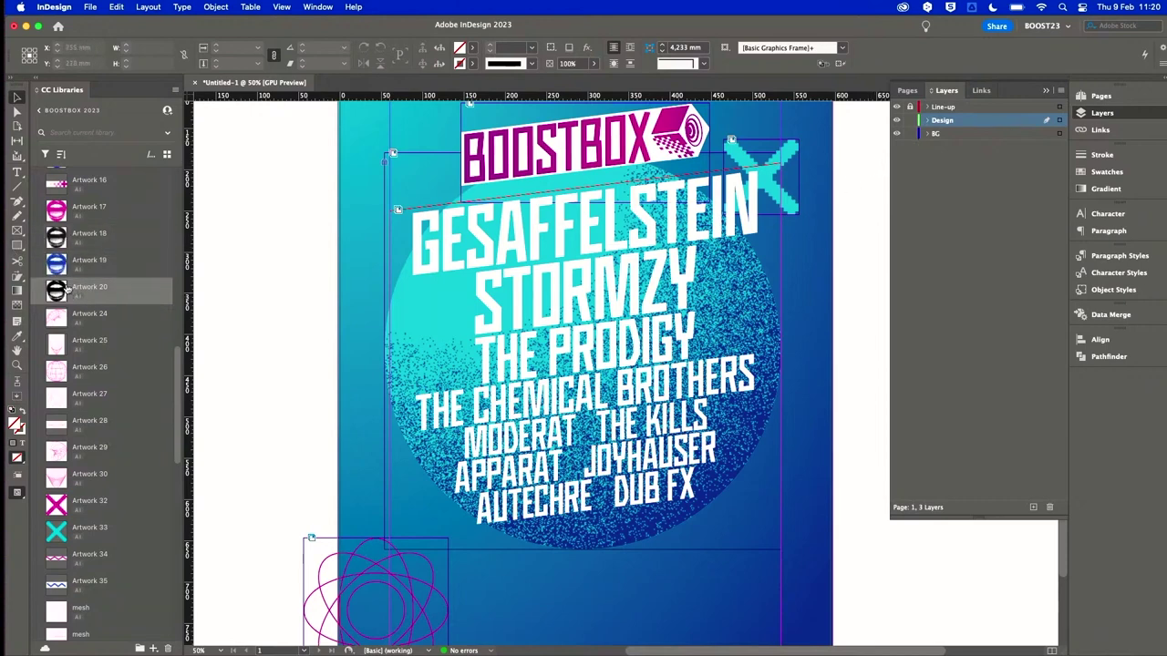
Place mouth Artwork 20 on the Design layer, scaled to about 94 × 100 mm, rotated about -9.5°, above and left of the logo.
drag(77, 292, 401, 215)
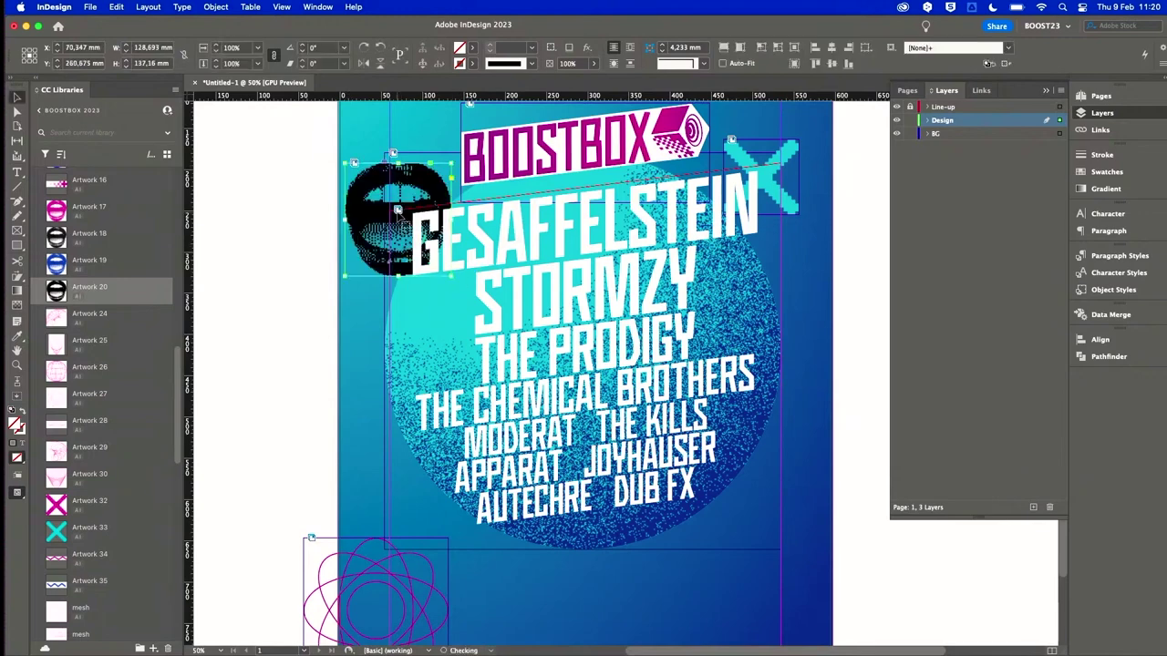
drag(419, 164, 429, 137)
scroll(483, 219, up, 3)
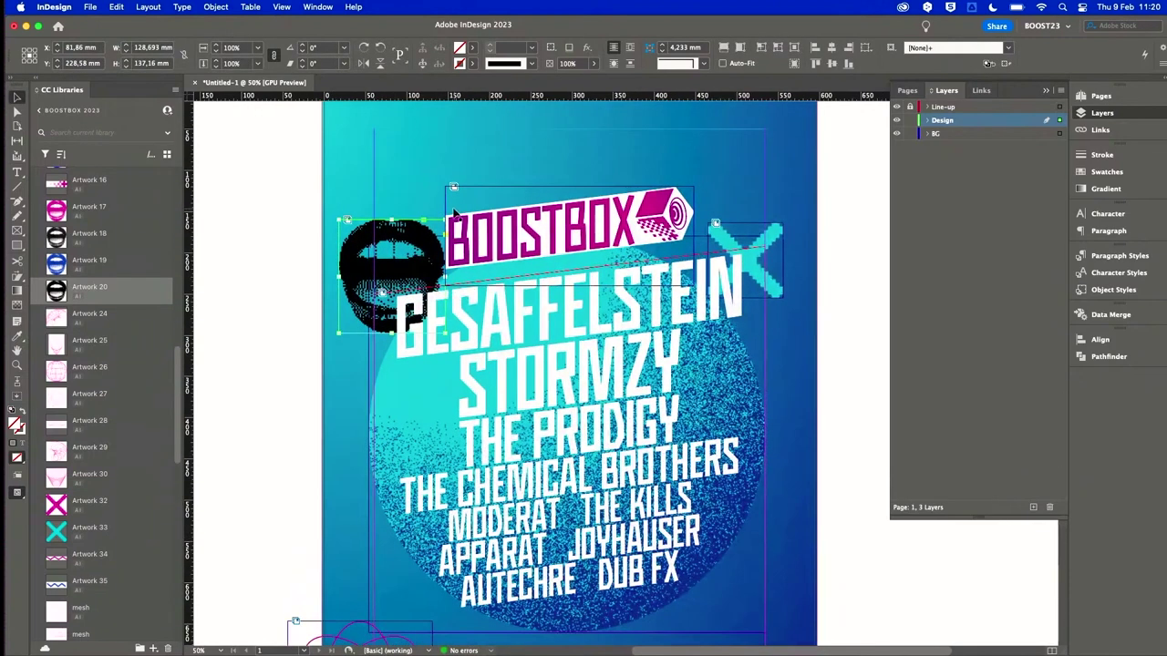
click(450, 217)
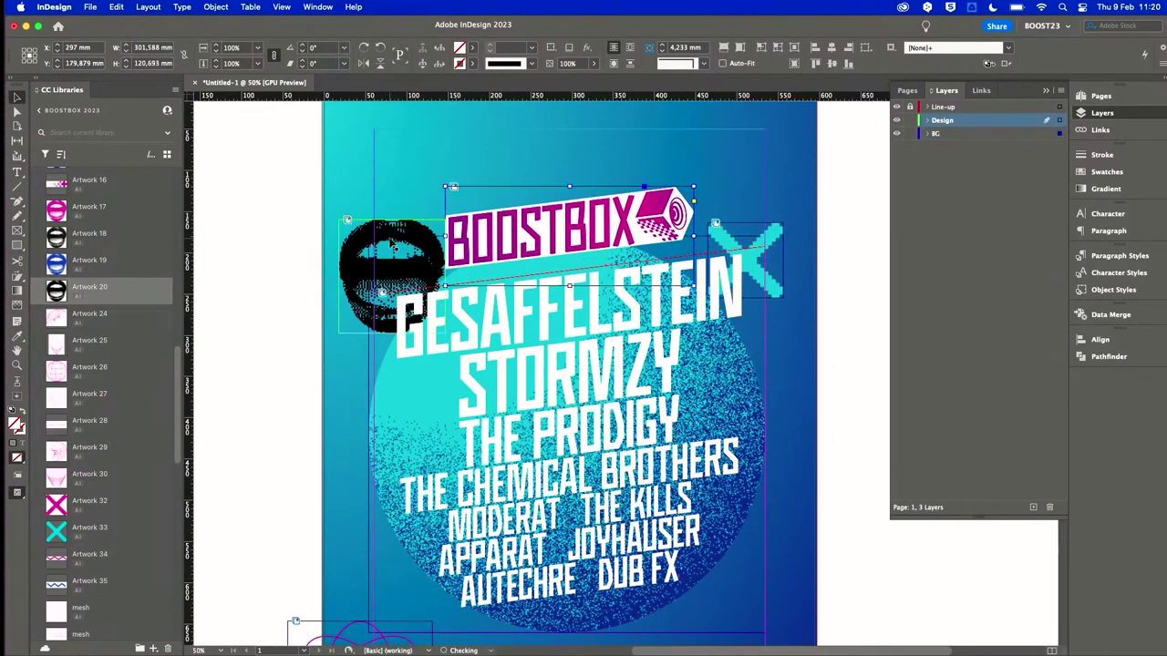
drag(335, 217, 343, 198)
drag(392, 274, 406, 205)
drag(442, 264, 432, 256)
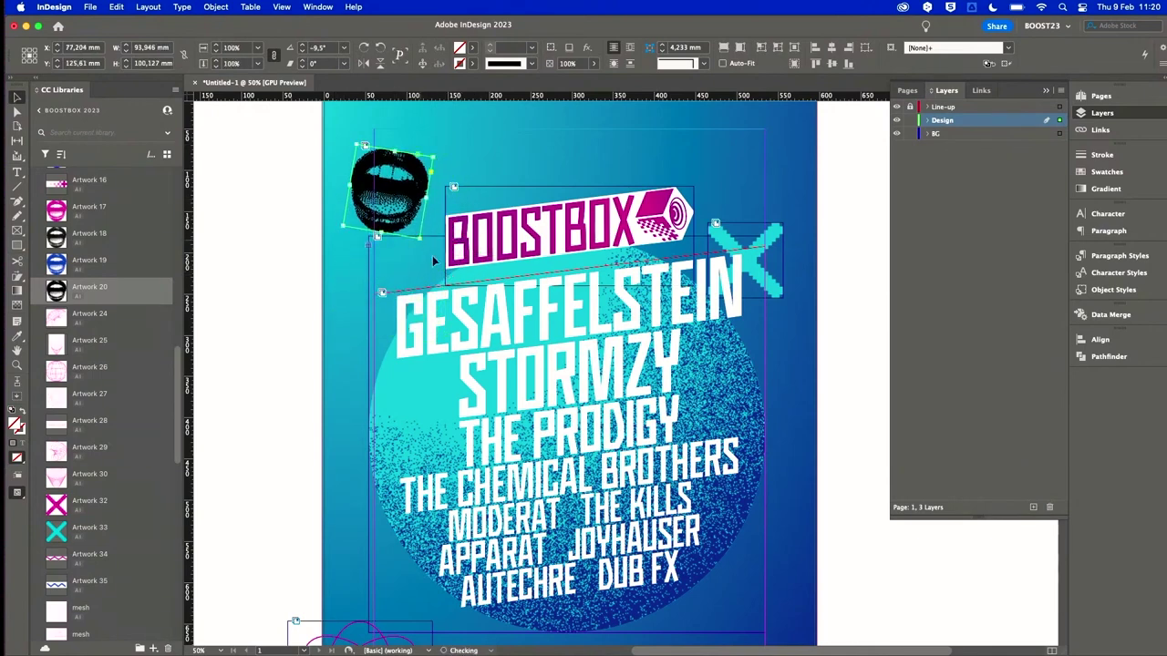
Place the magenta jagged ellipse Artwork 9 near the page's lower-right corner at about X 463 mm, Y 718 mm.
scroll(547, 365, down, 5)
scroll(547, 365, right, 2)
scroll(547, 365, down, 2)
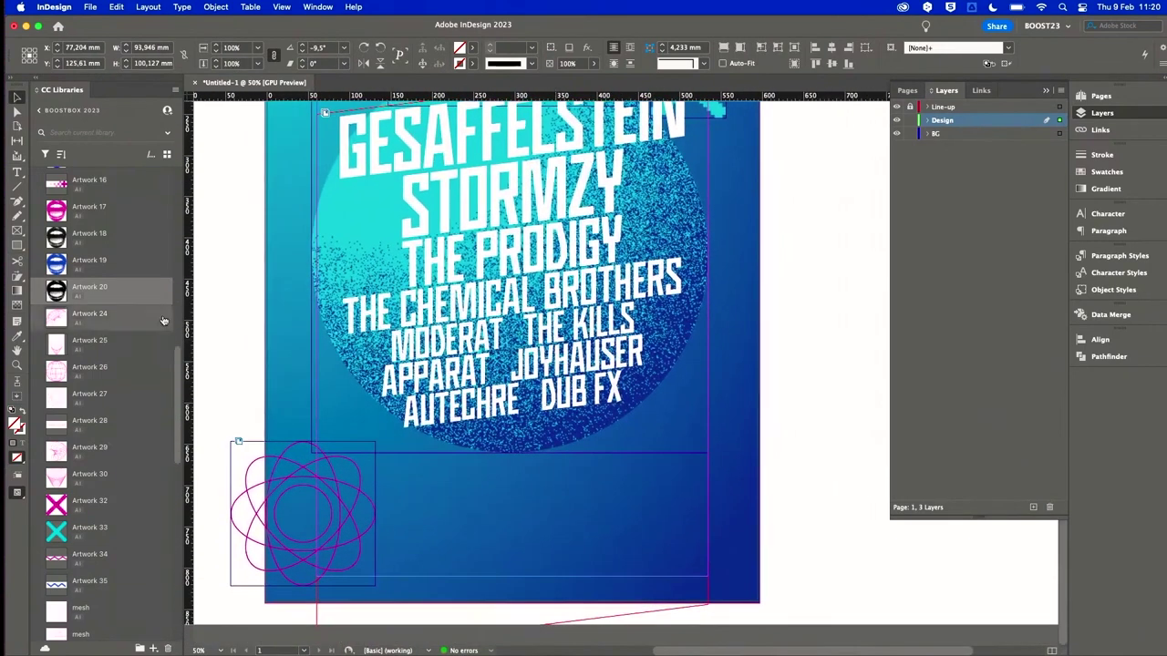
scroll(120, 279, down, 3)
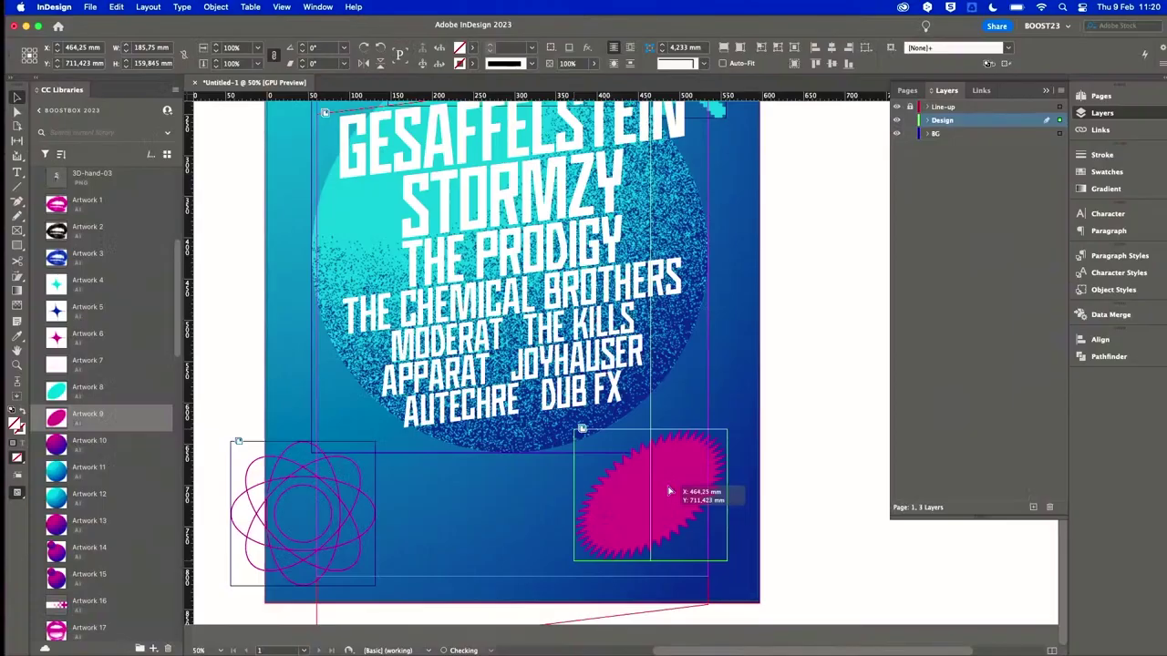
drag(669, 490, 656, 492)
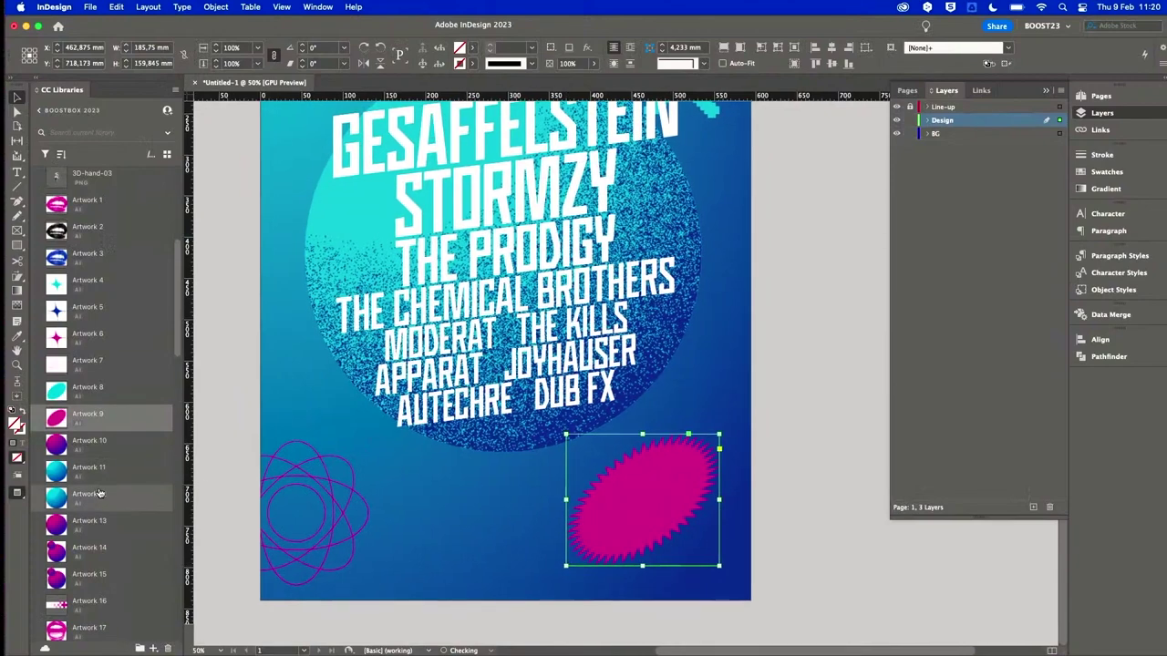
Browse the library's Logo Varianten, Mockups, Keyvisual, Images and Elements groups for further poster artwork.
scroll(113, 430, down, 10)
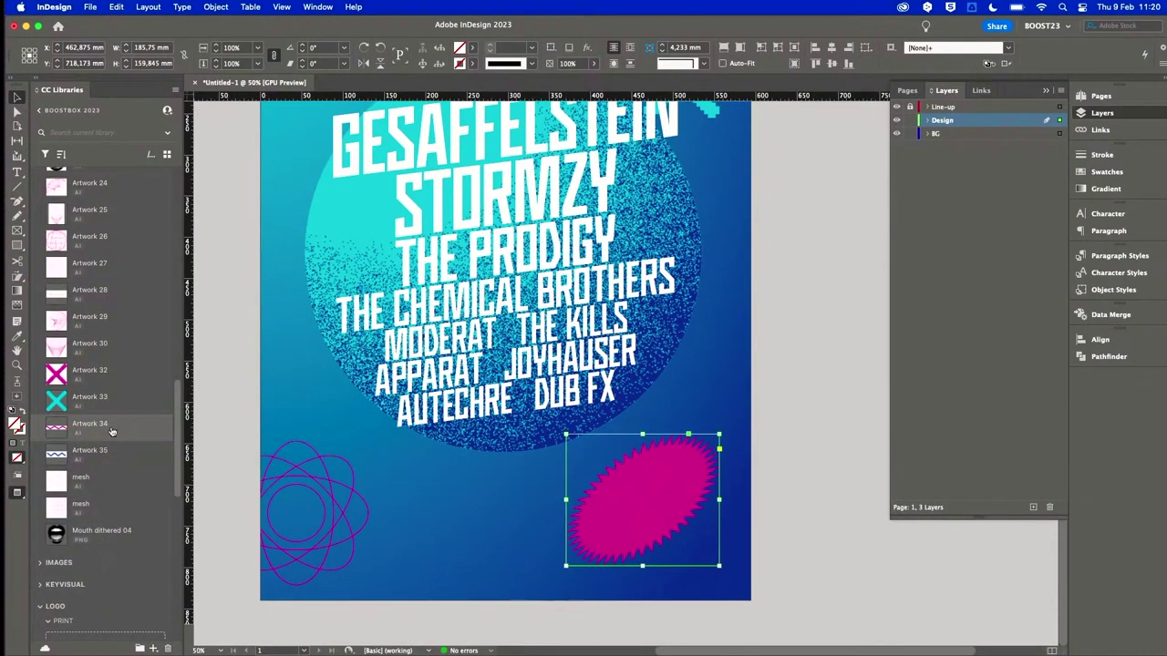
scroll(111, 431, down, 6)
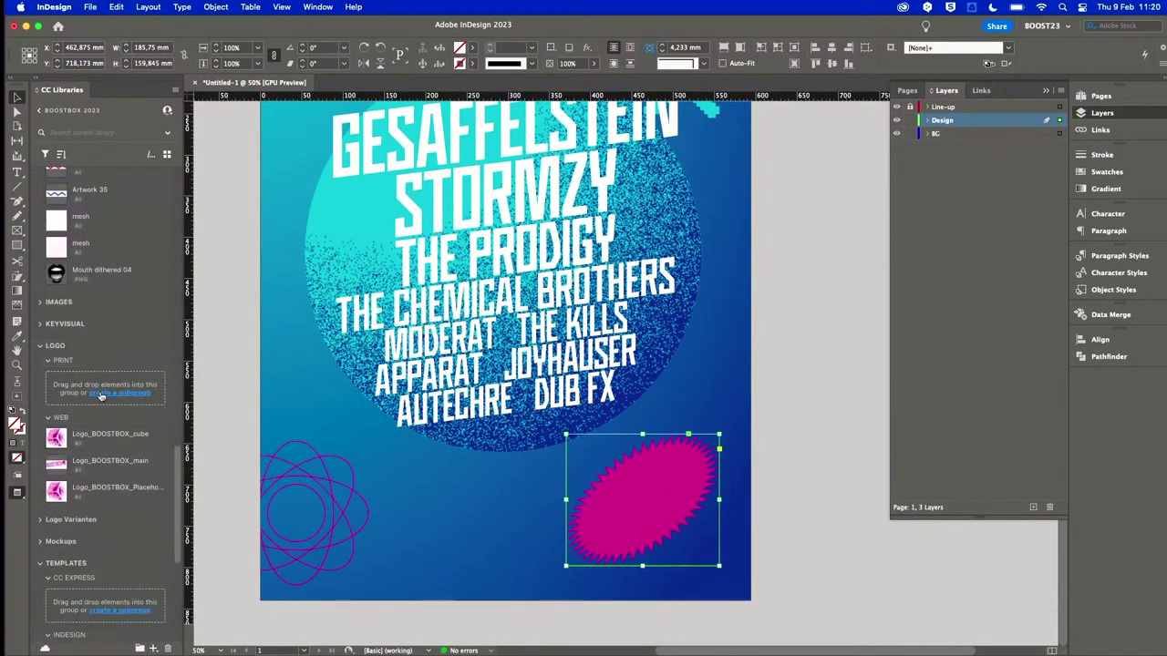
scroll(112, 496, down, 2)
scroll(48, 490, down, 5)
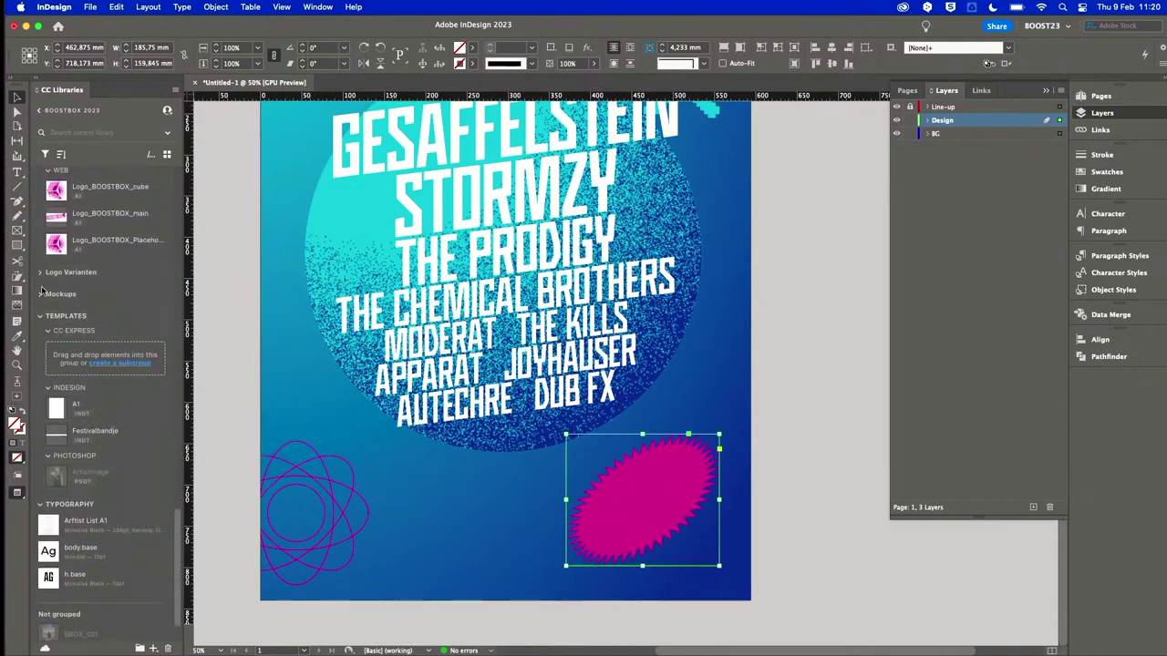
click(40, 272)
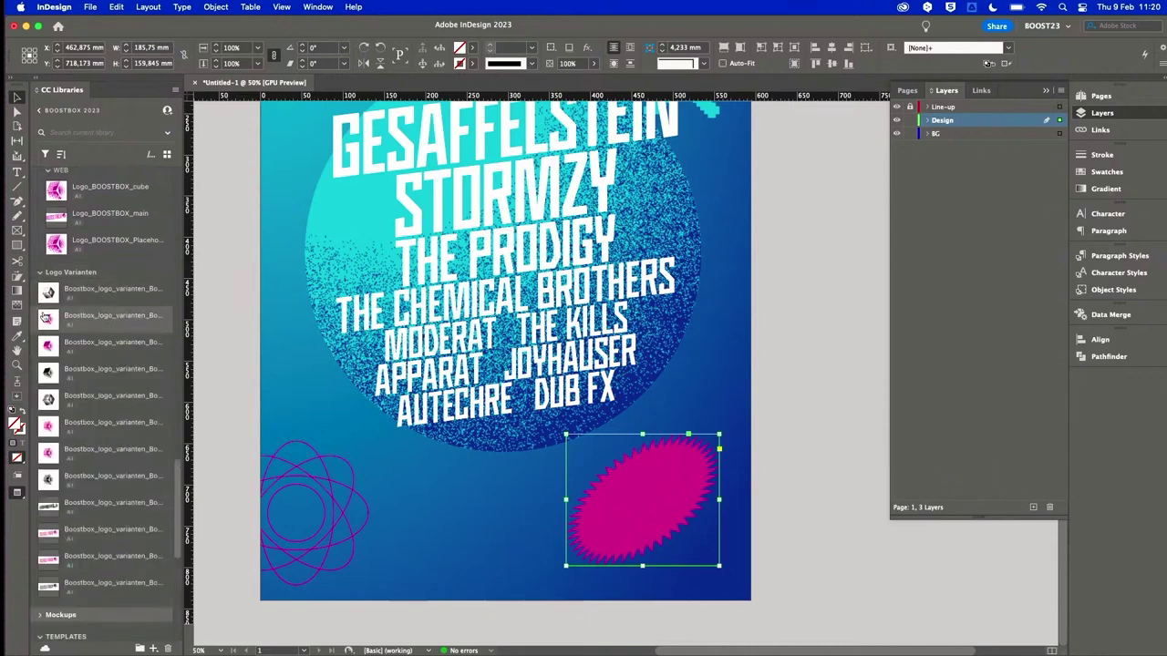
click(39, 272)
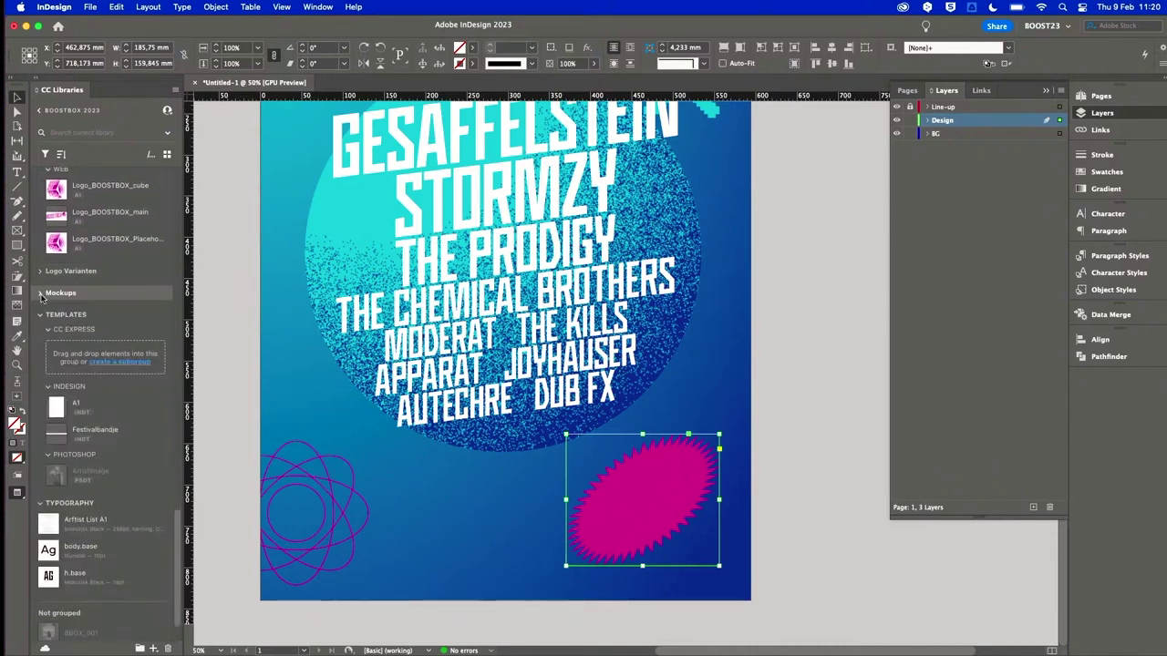
click(41, 292)
scroll(44, 302, up, 6)
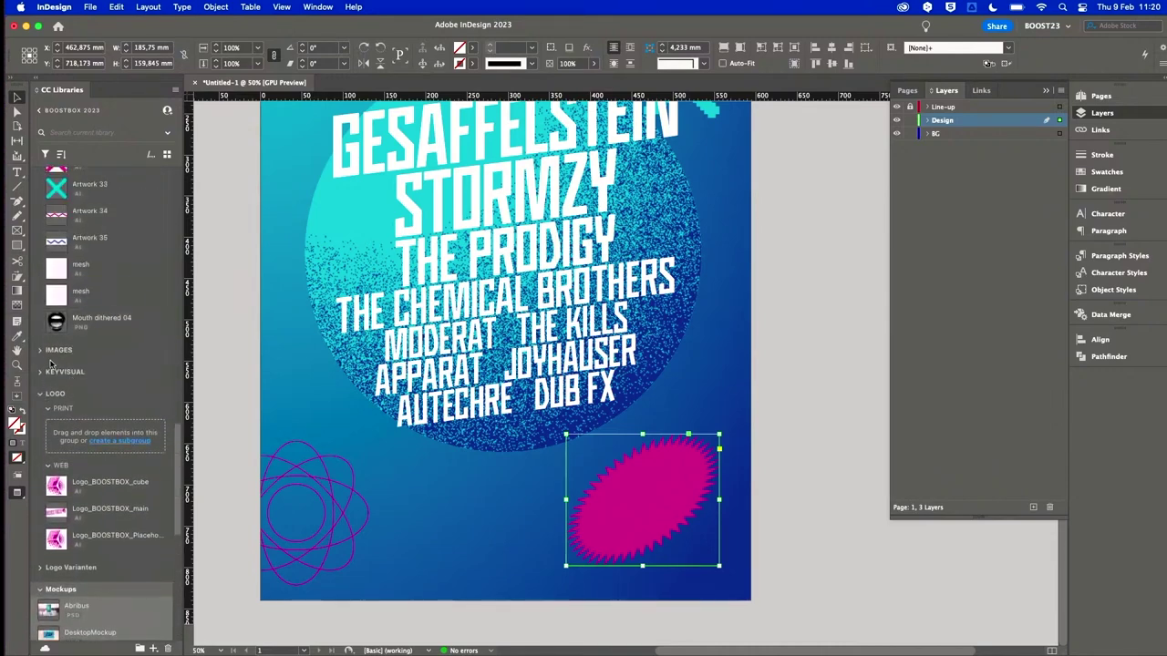
click(40, 372)
click(40, 351)
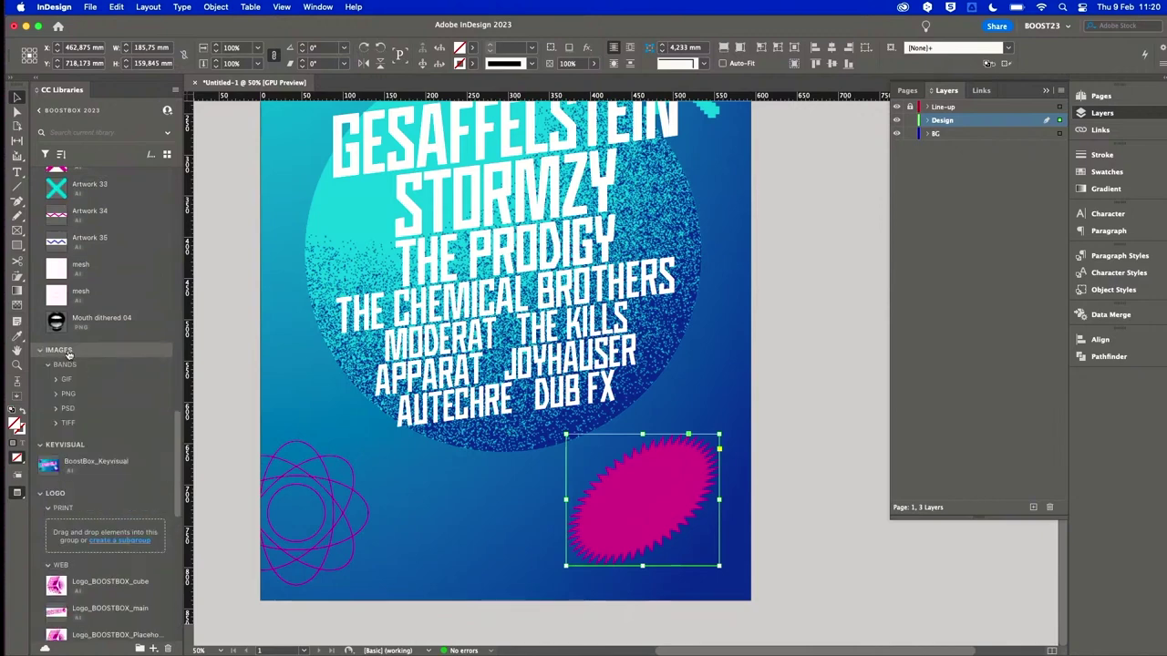
scroll(80, 352, up, 15)
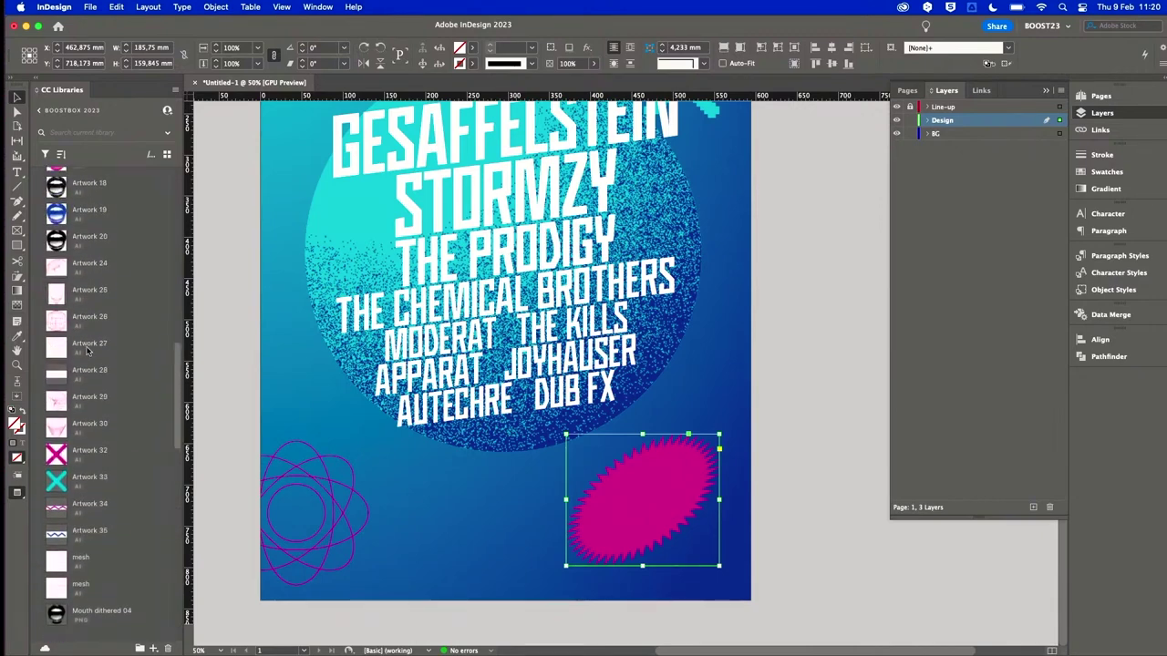
scroll(88, 353, up, 8)
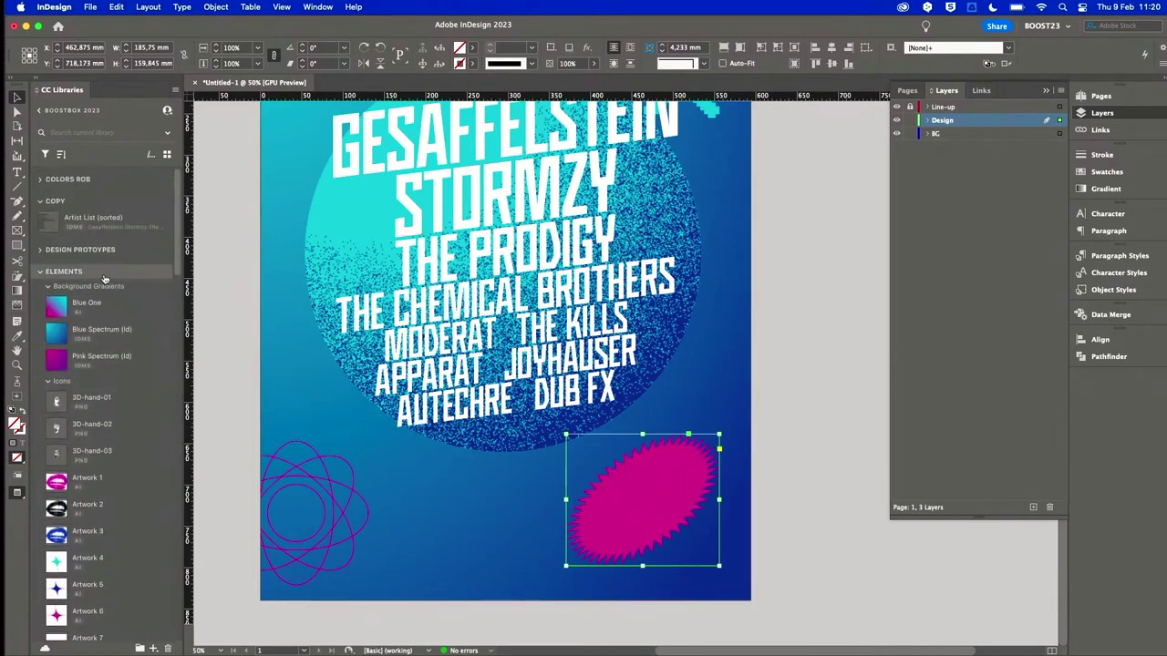
Place the date Artwork 36 from the library's Design Protoypes group over the magenta ellipse, at about X 396 mm, Y 714 mm.
click(40, 249)
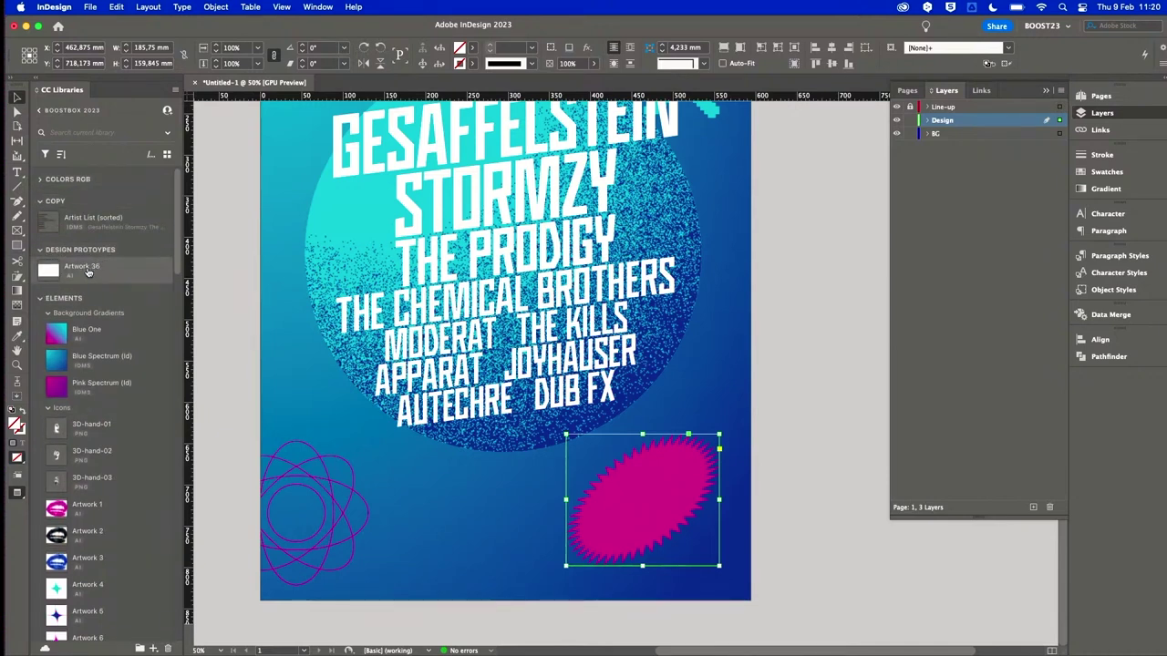
drag(53, 276, 560, 549)
drag(479, 510, 588, 509)
scroll(664, 464, up, 3)
scroll(664, 464, right, 5)
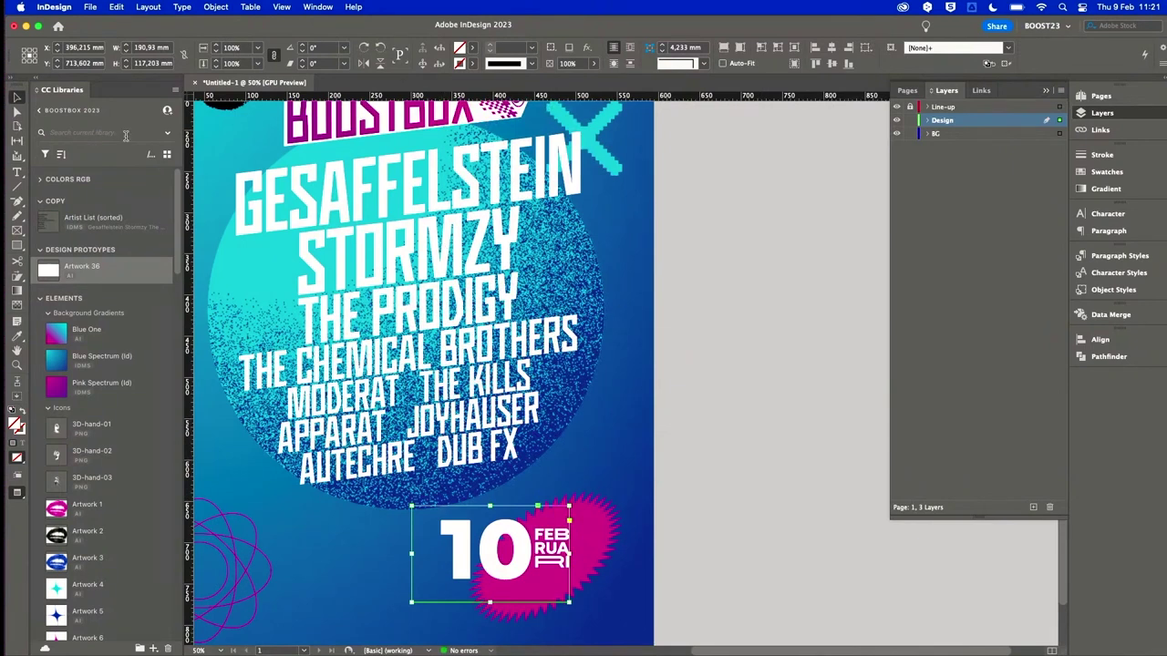
Sort the library elements by custom order and deselect the date artwork.
click(61, 155)
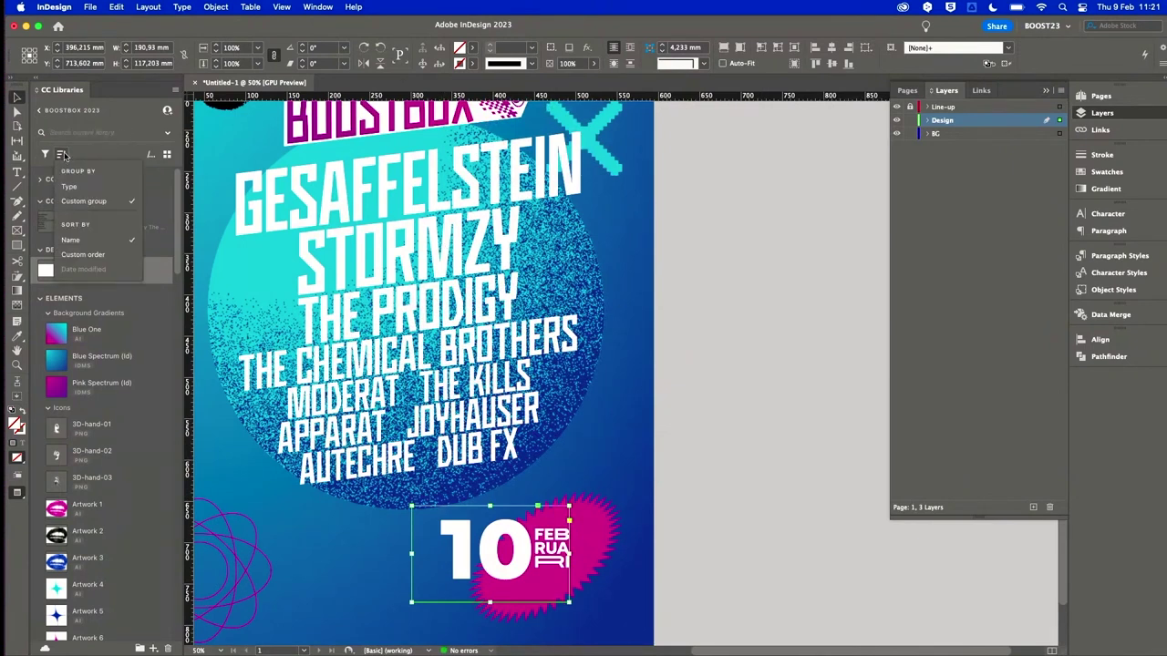
click(87, 255)
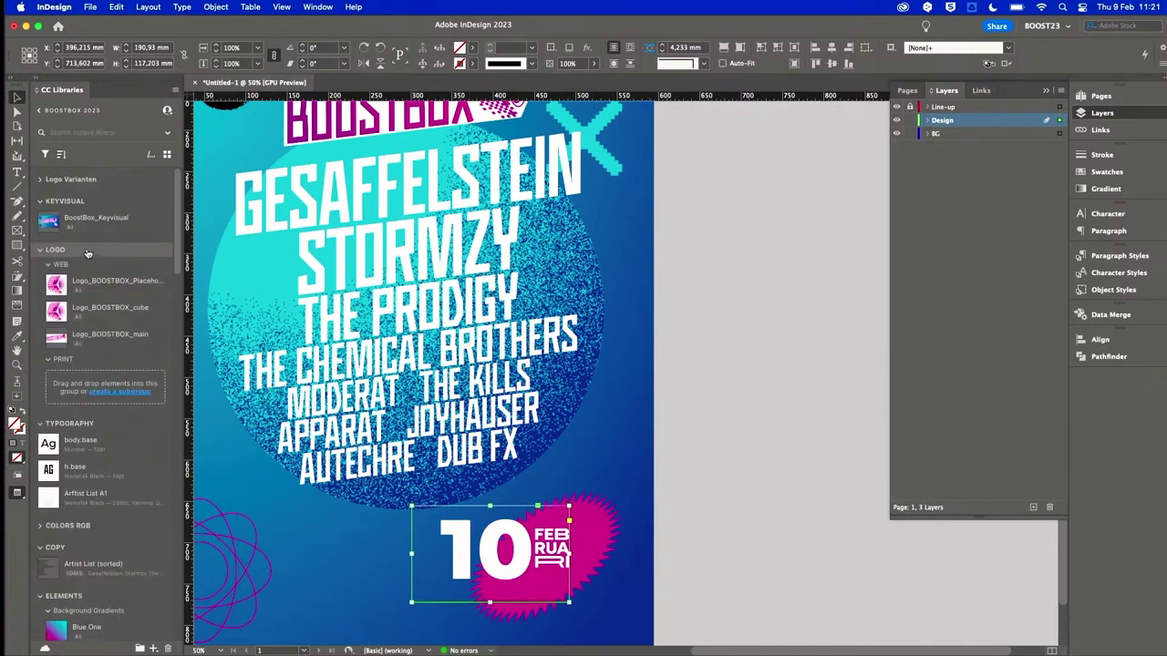
click(61, 155)
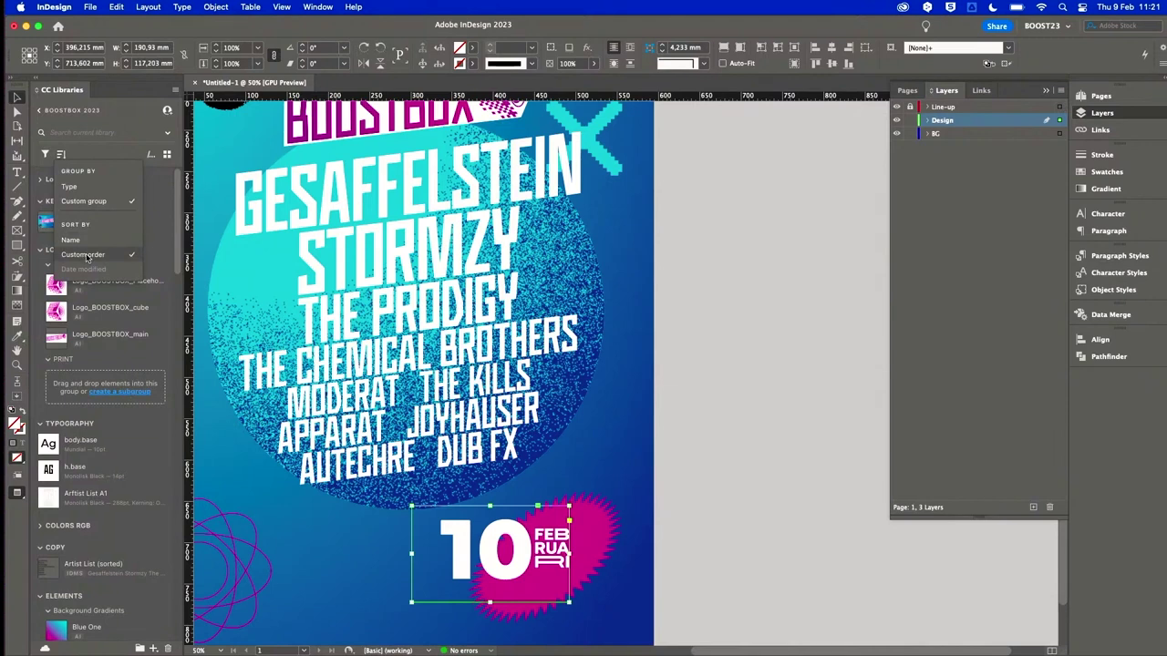
click(755, 296)
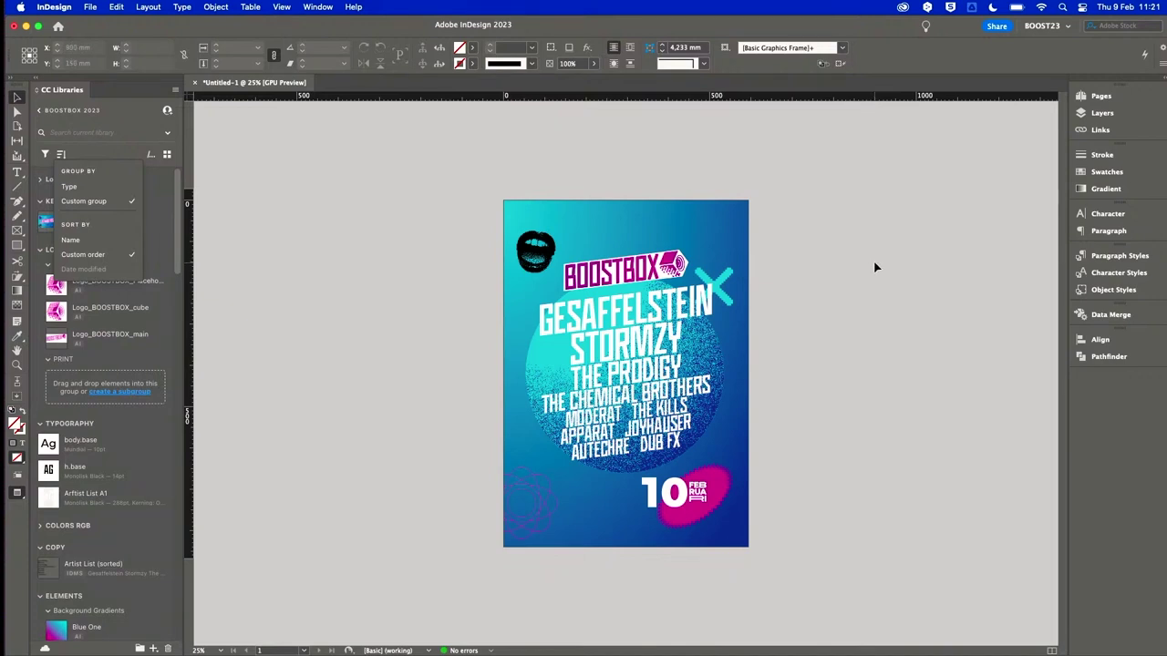
Save the poster as Prototype Affiche.indd in the Target folder of the 01 Ontwerpen met Library project, replacing the existing file.
key(super+s)
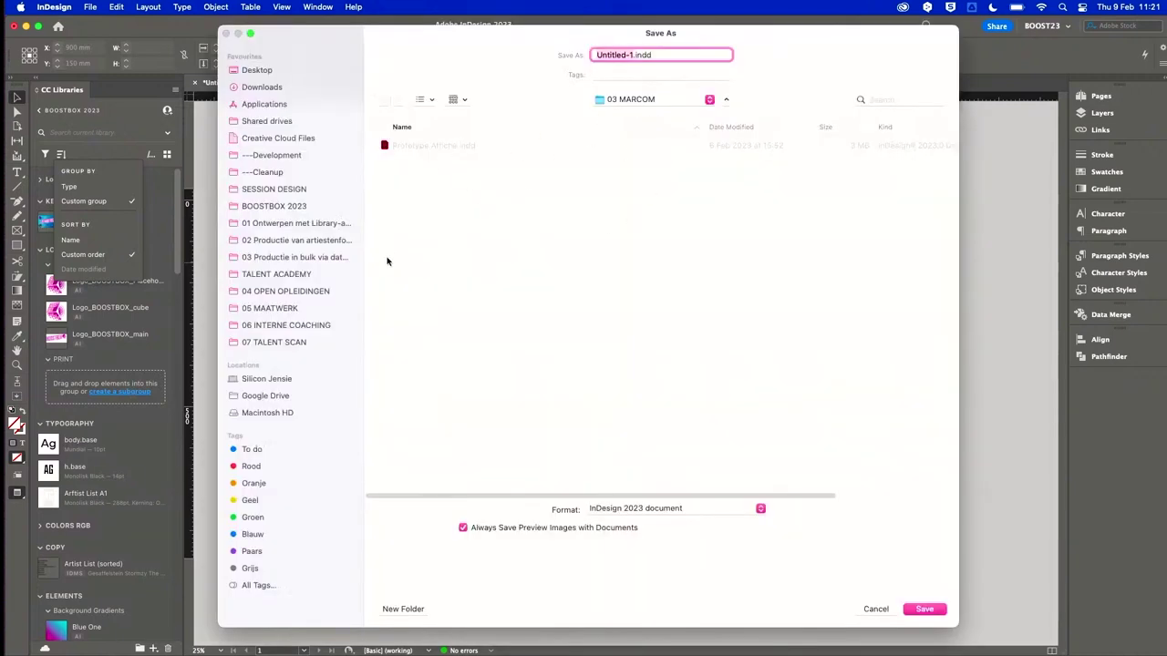
click(282, 224)
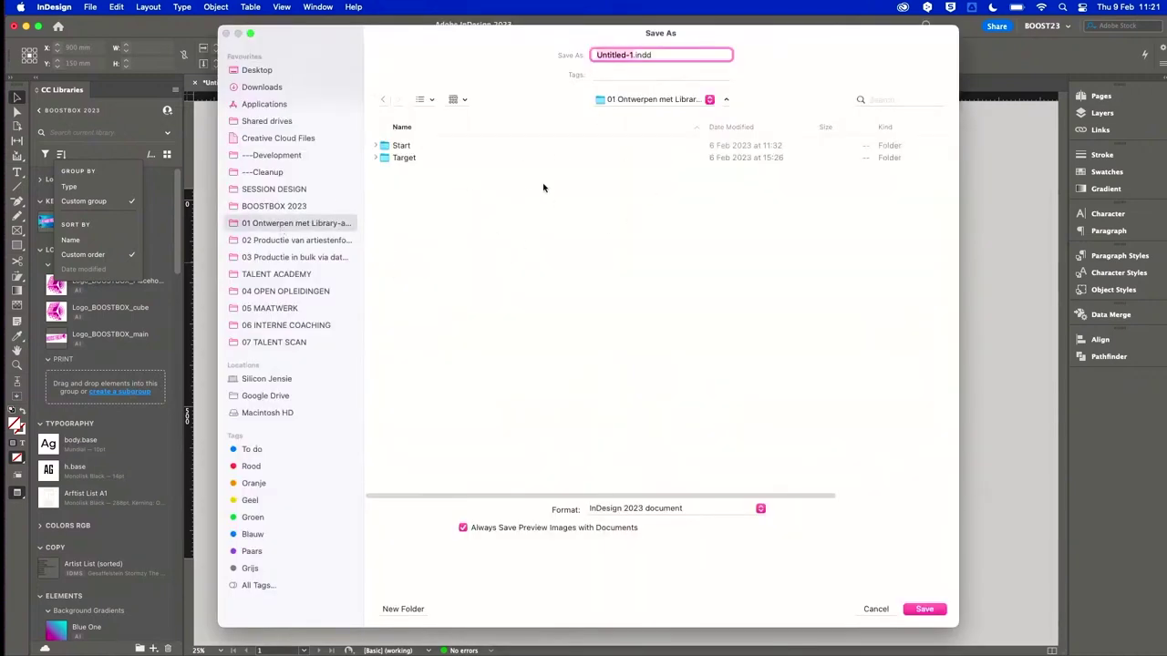
click(457, 161)
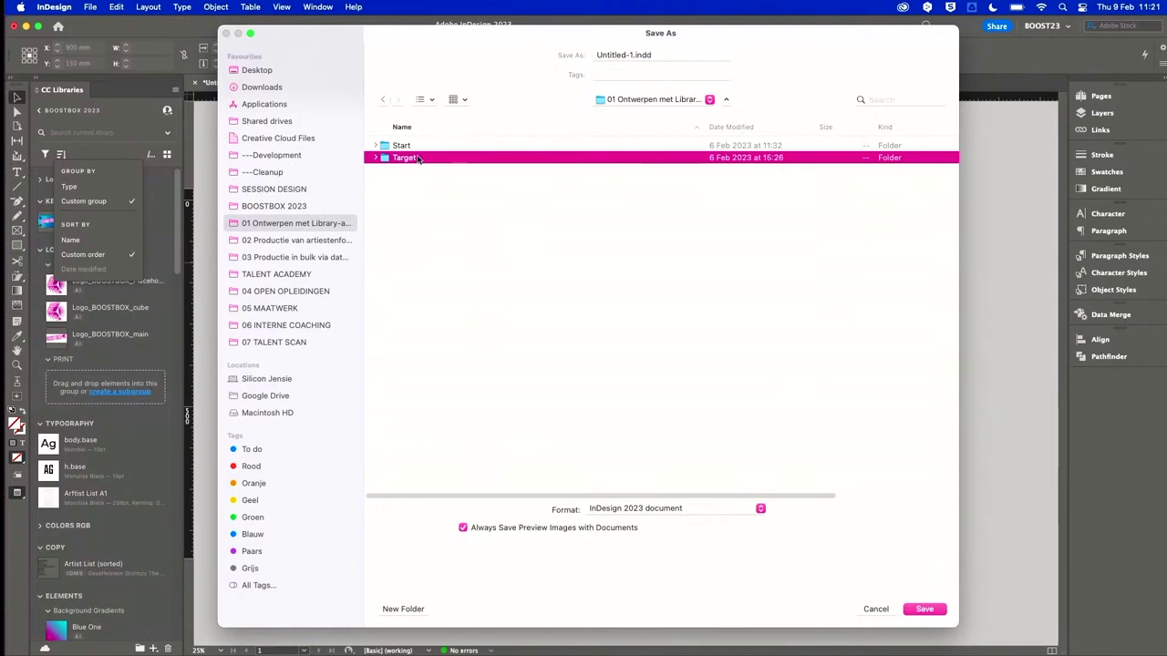
double_click(417, 158)
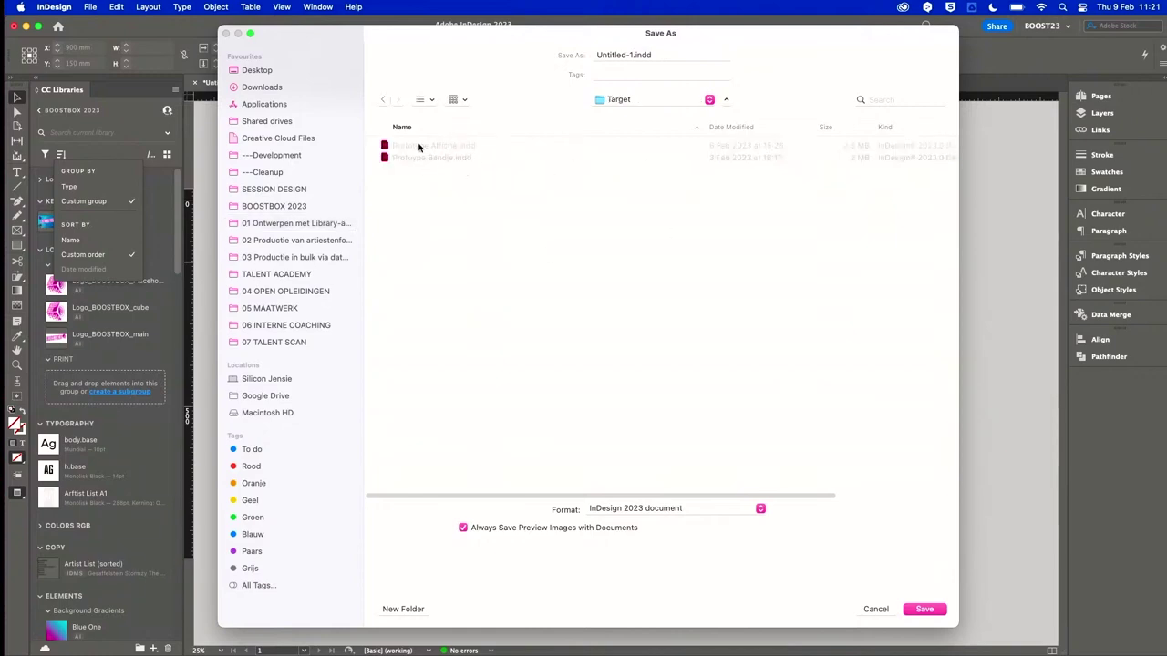
click(923, 609)
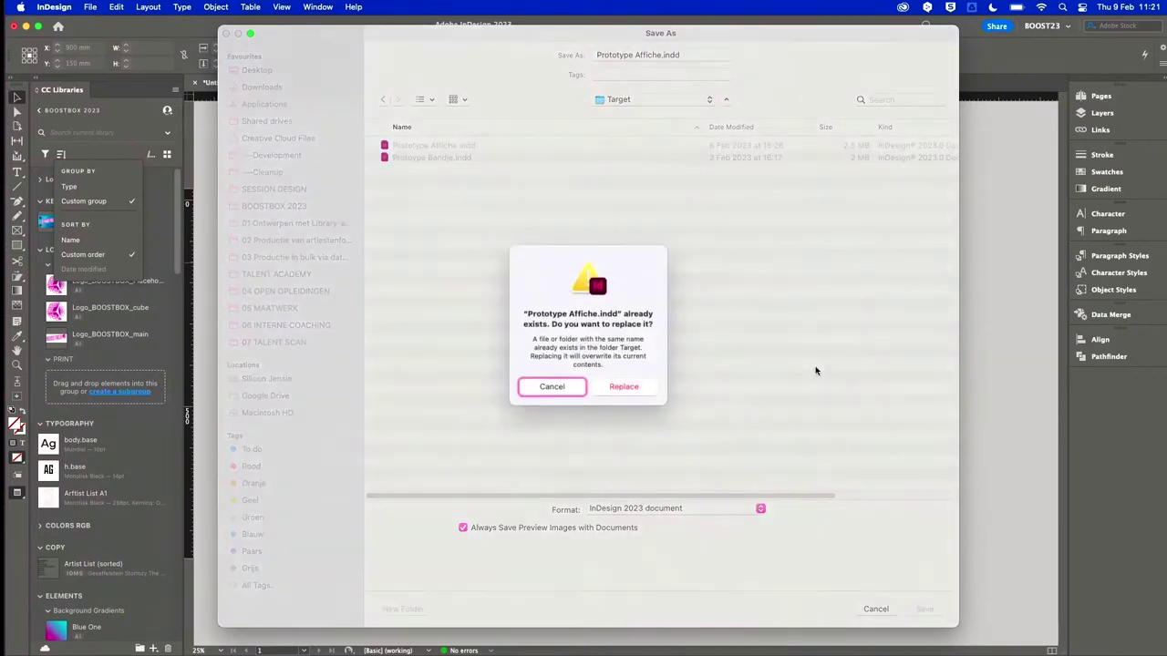
click(638, 387)
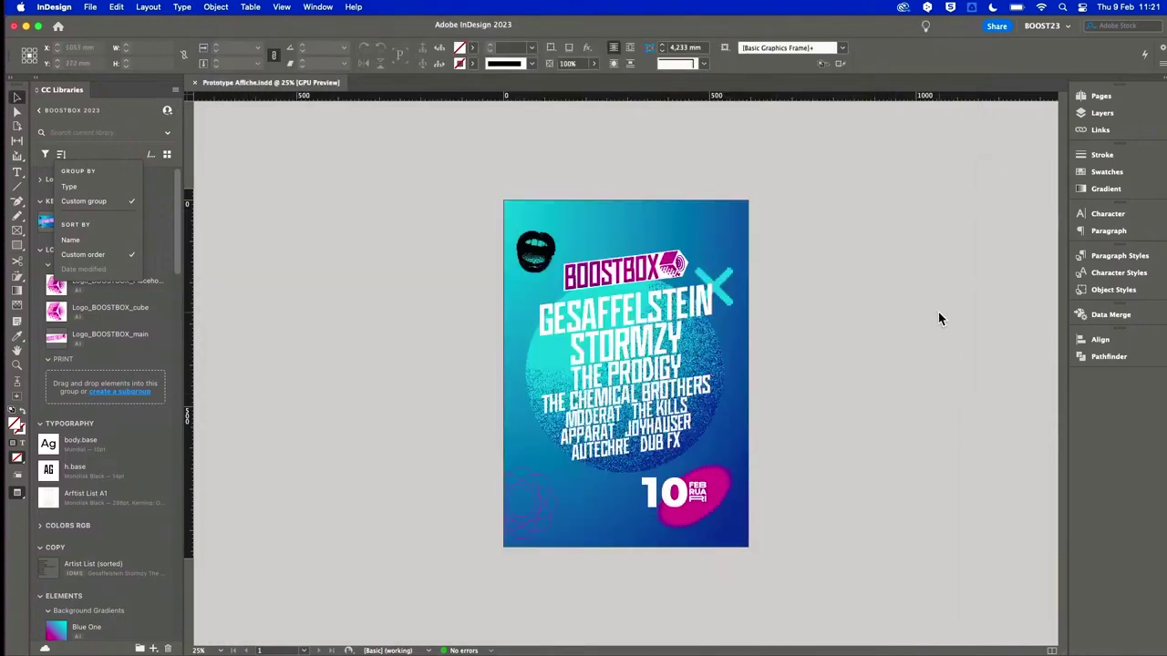
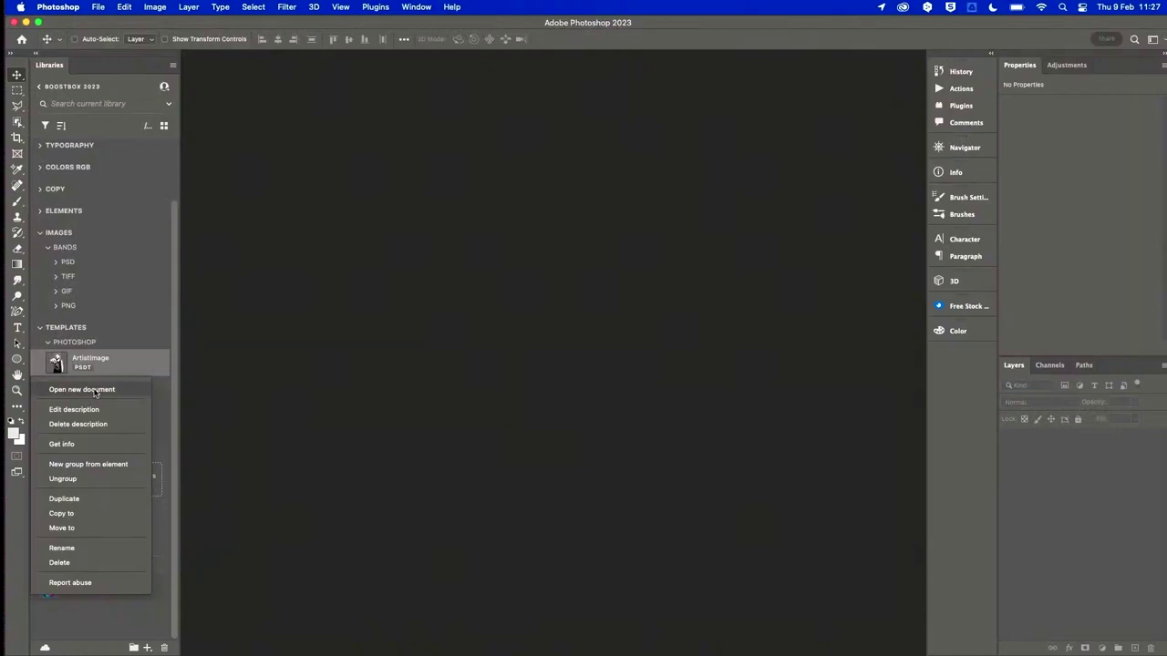
In Photoshop, create a document from the ArtistImage library template and open its nested [EDIT CONTENTS] and [REPLACE CONTENTS] smart objects.
click(91, 390)
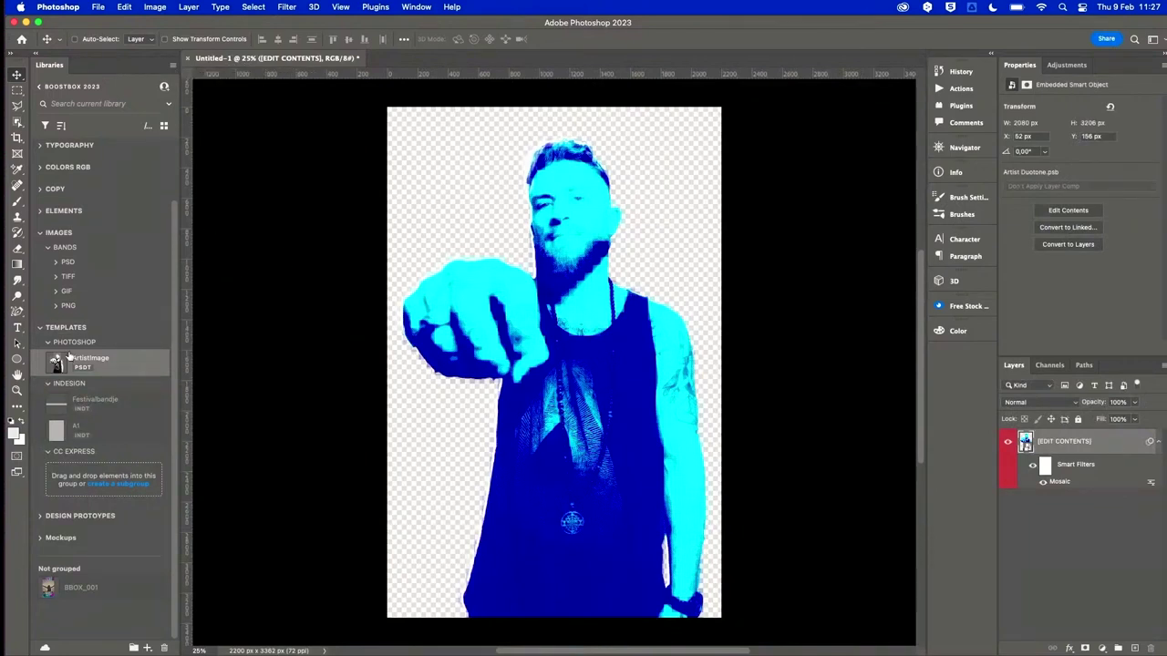
mouse_move(69, 357)
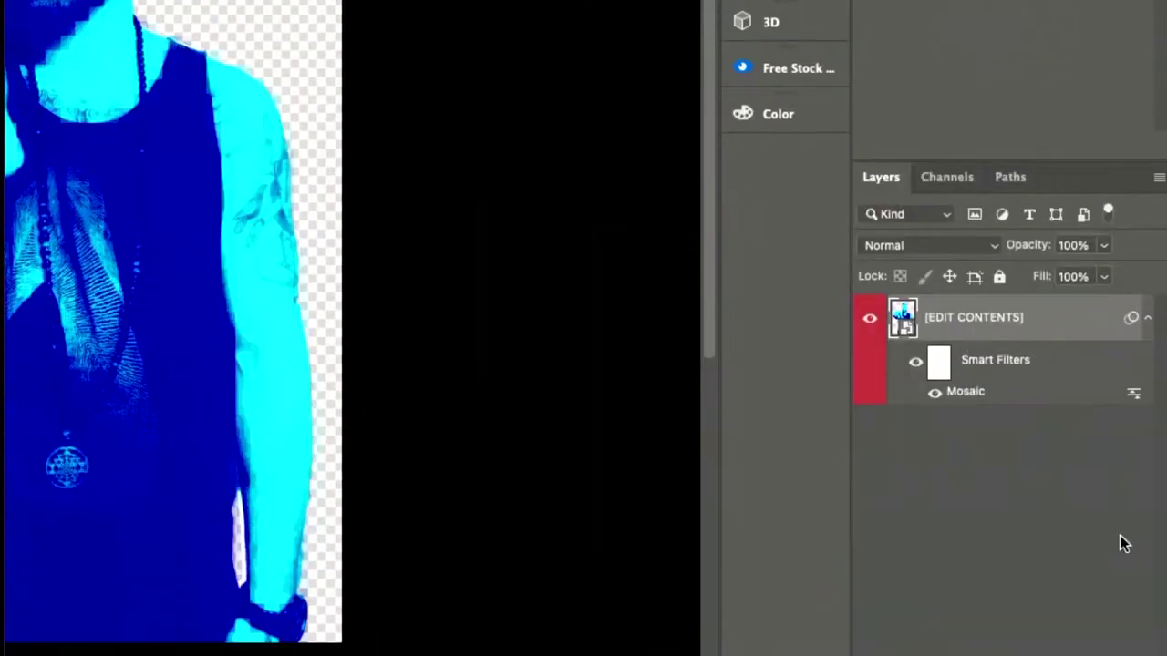
double_click(903, 316)
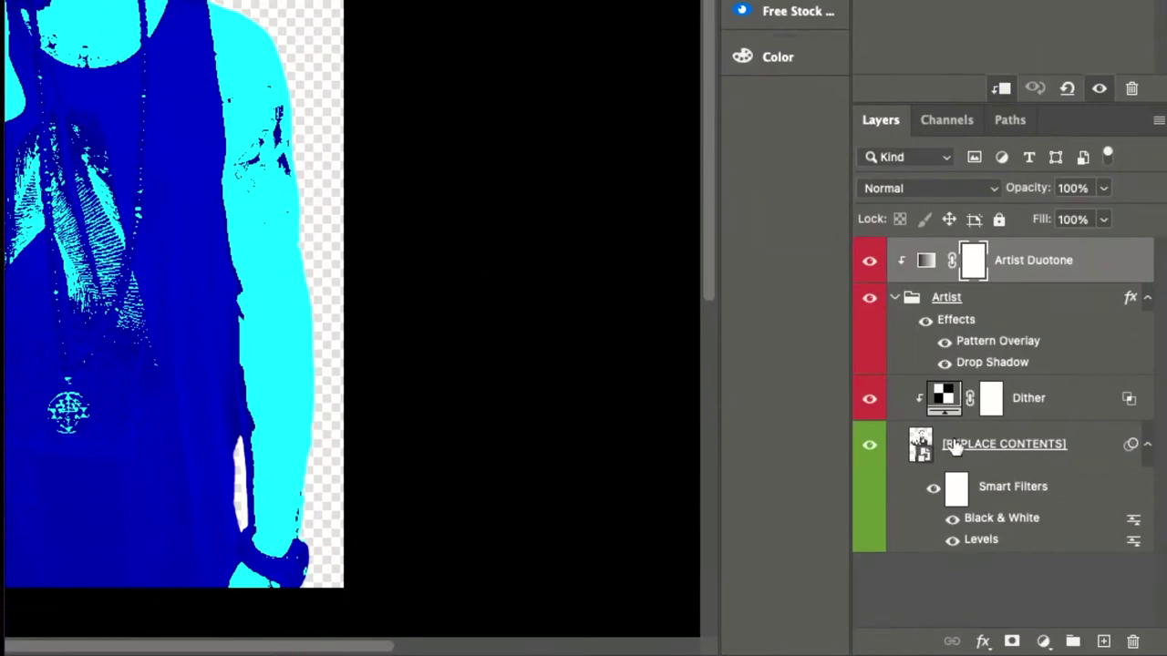
double_click(918, 443)
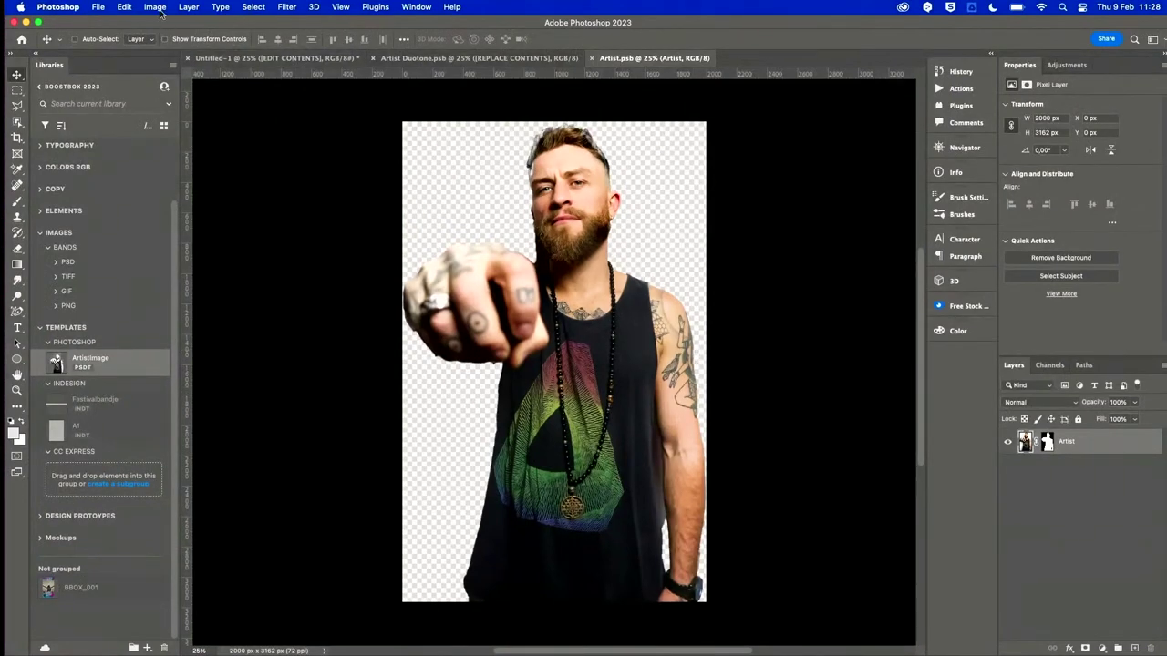
Flip the Artist layer horizontally, then save and close Artist.psb to update the duotone smart object.
click(156, 7)
mouse_move(130, 7)
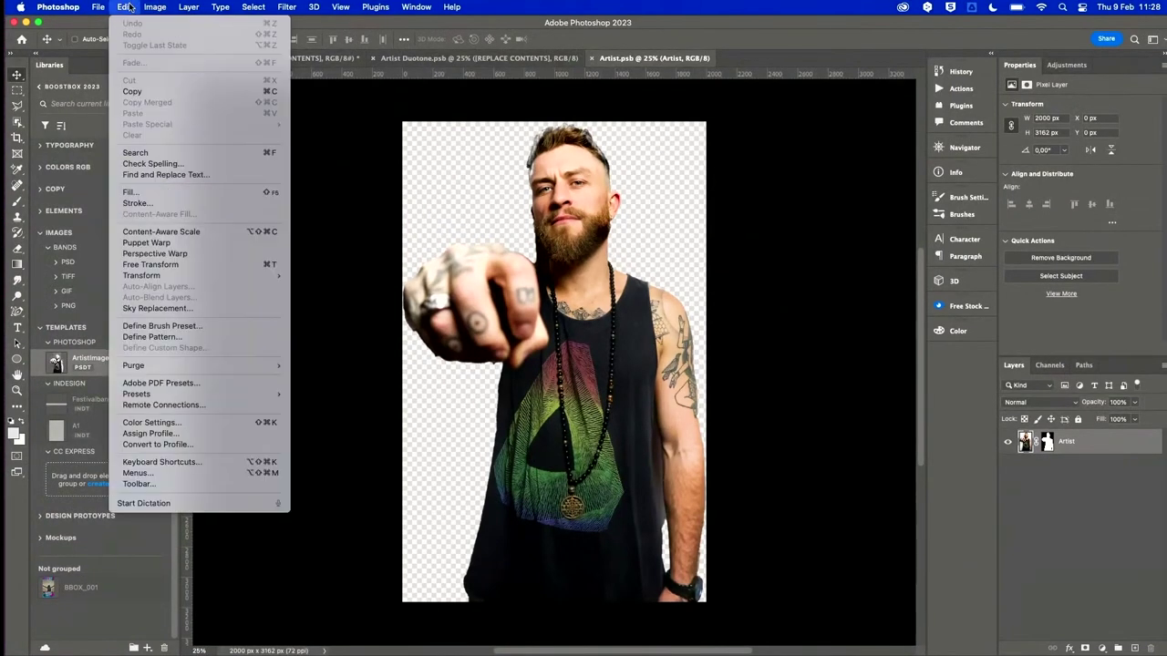
mouse_move(262, 372)
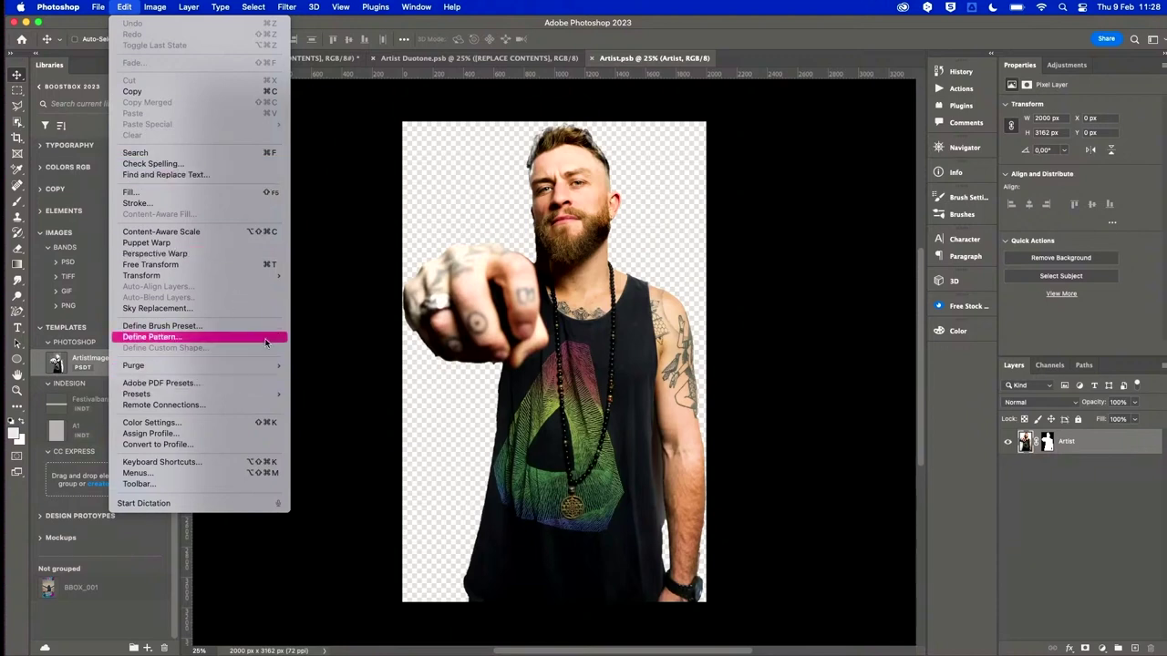
mouse_move(222, 276)
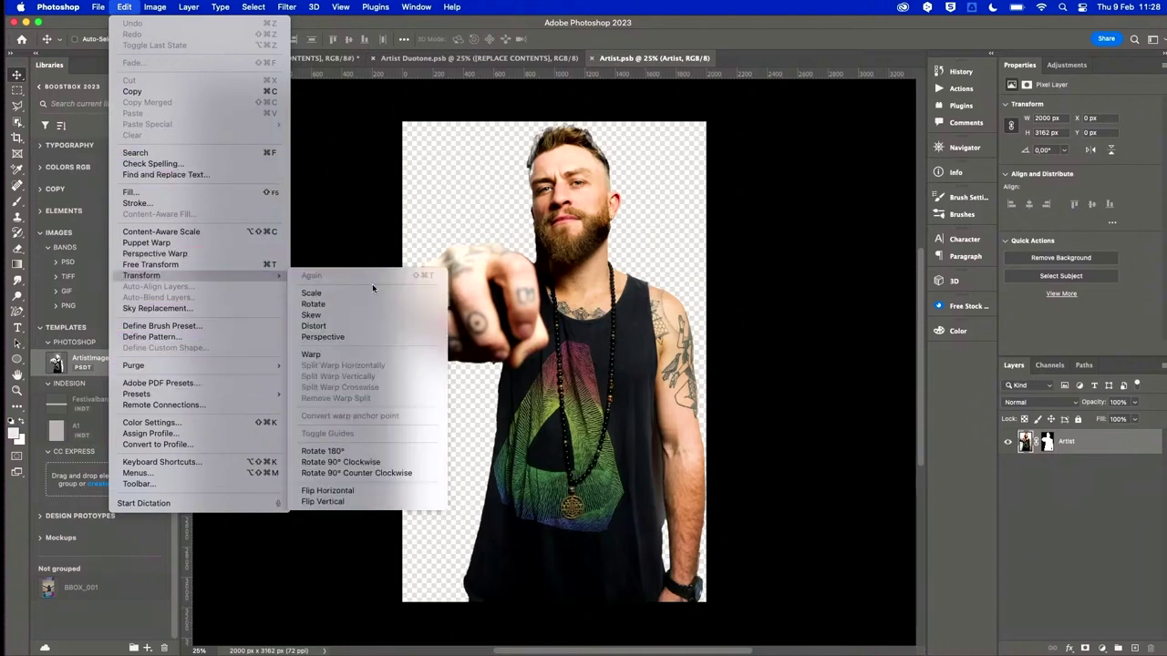
click(356, 492)
key(super+s)
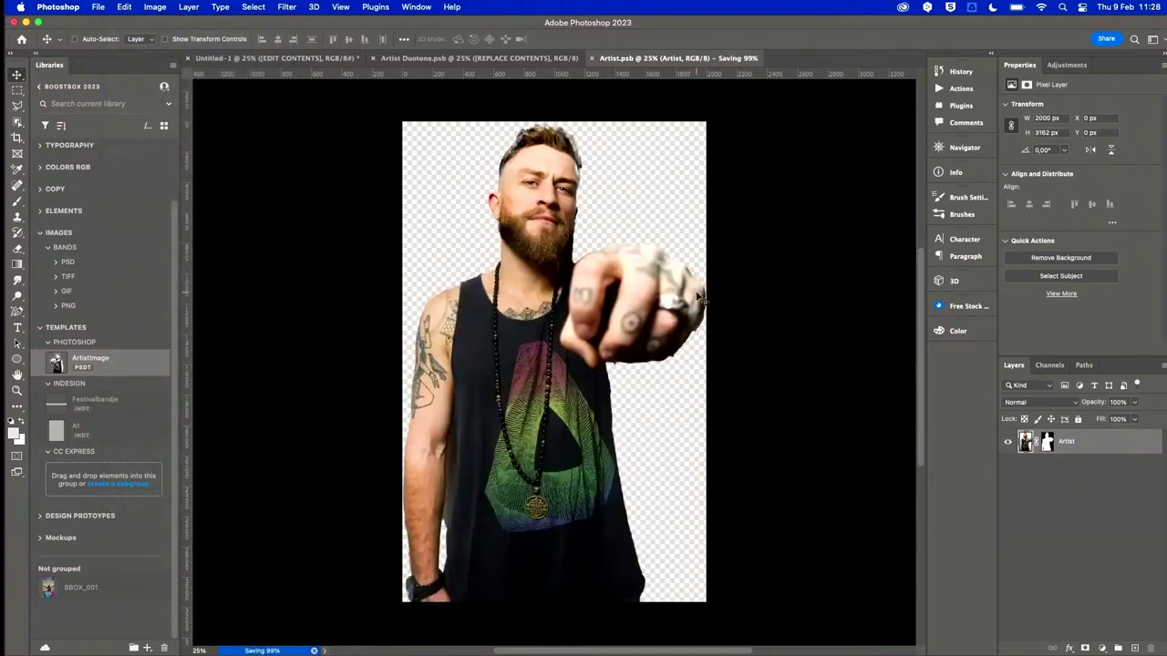
key(super+w)
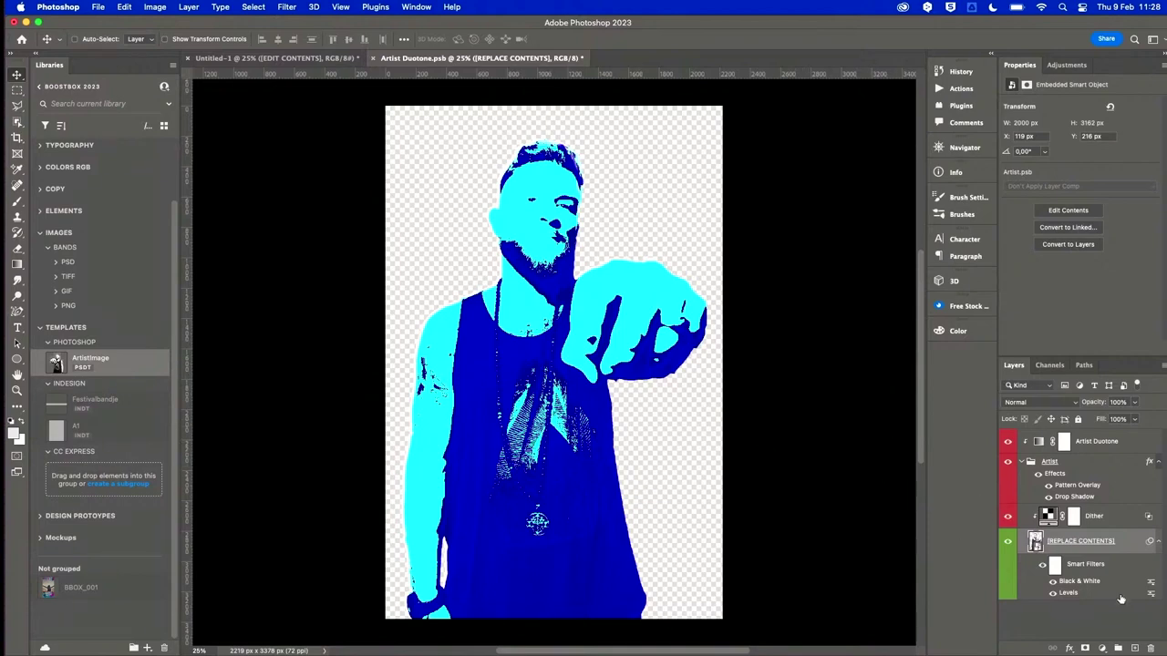
Examine the dithered duotone pattern on the flipped artist's face and beard up close.
scroll(591, 254, up, 5)
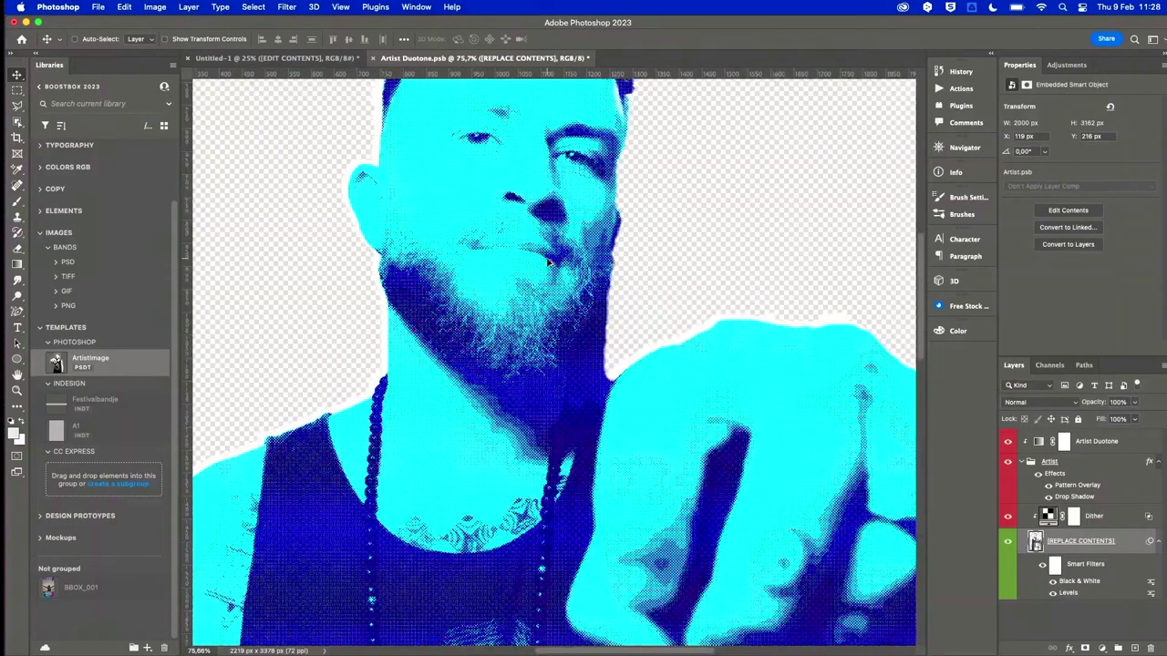
scroll(515, 229, up, 5)
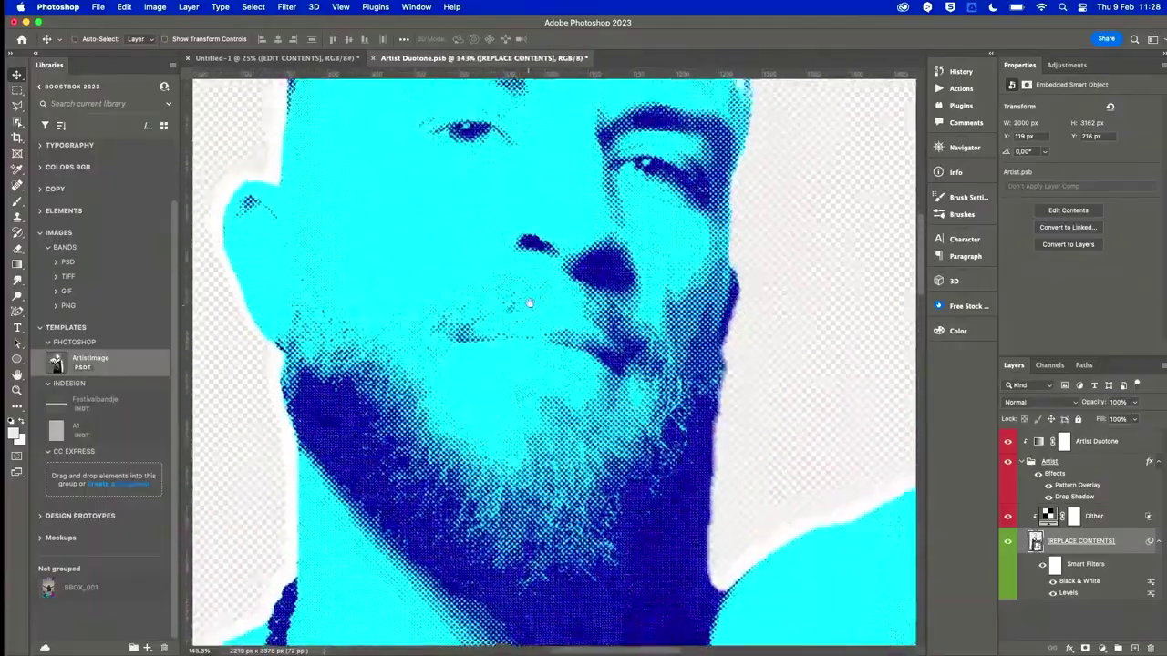
scroll(426, 310, up, 5)
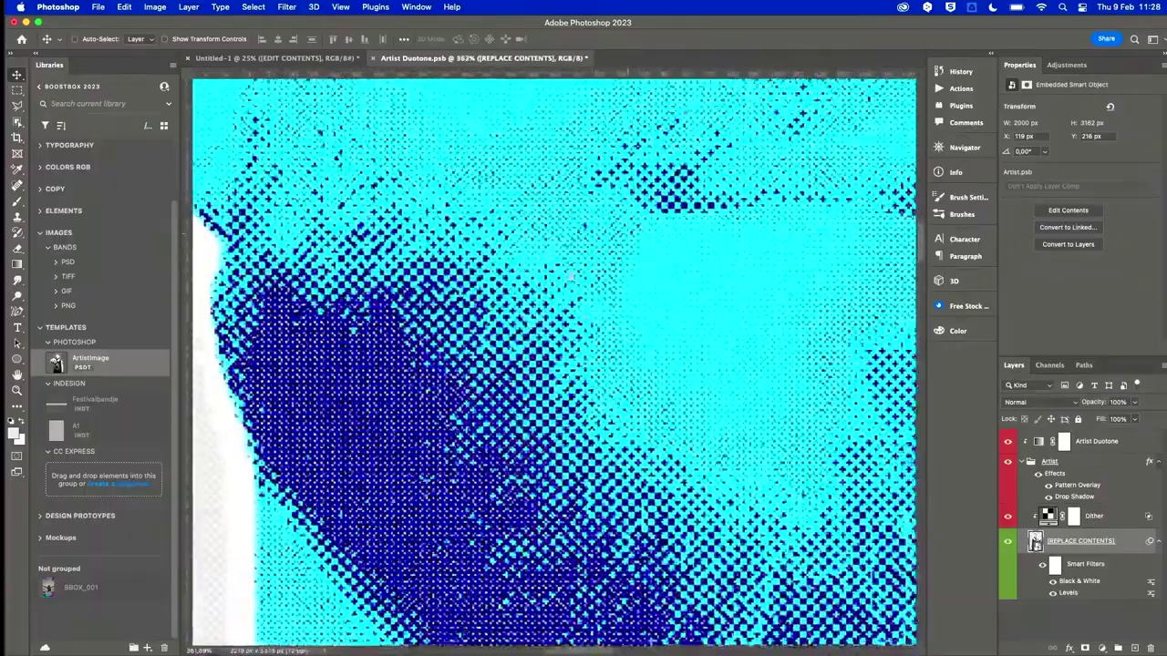
scroll(575, 268, down, 10)
scroll(575, 268, up, 6)
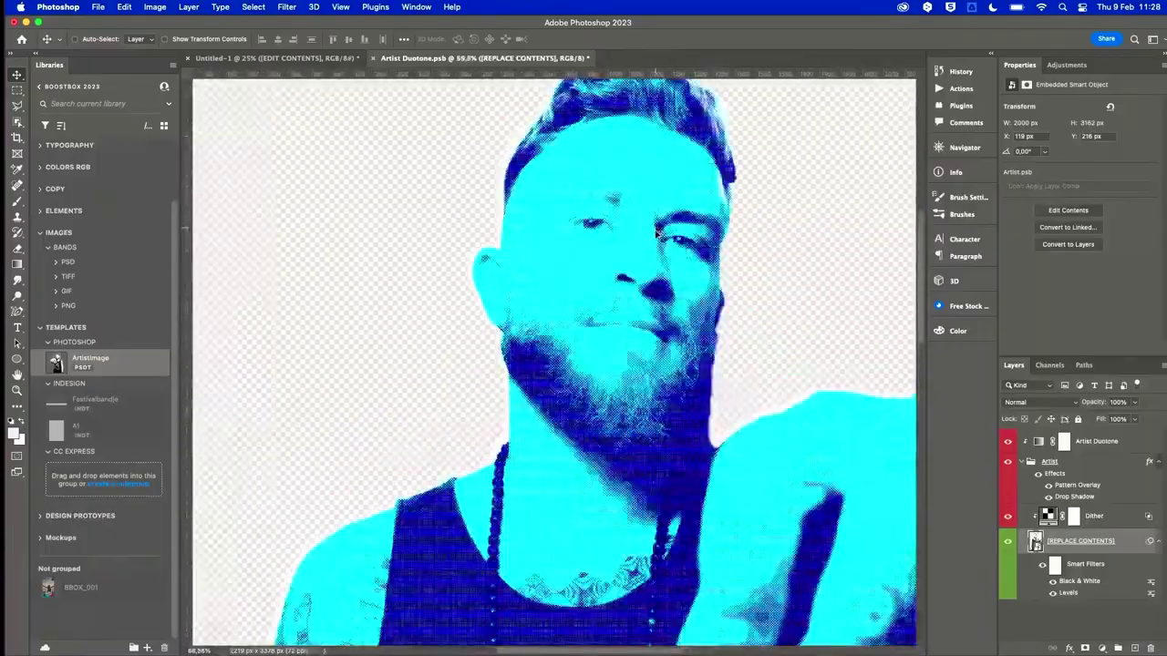
Inspect the halftone dots around the artist's eye and nose, and compare them with the full duotone figure.
scroll(575, 268, down, 5)
scroll(615, 317, up, 8)
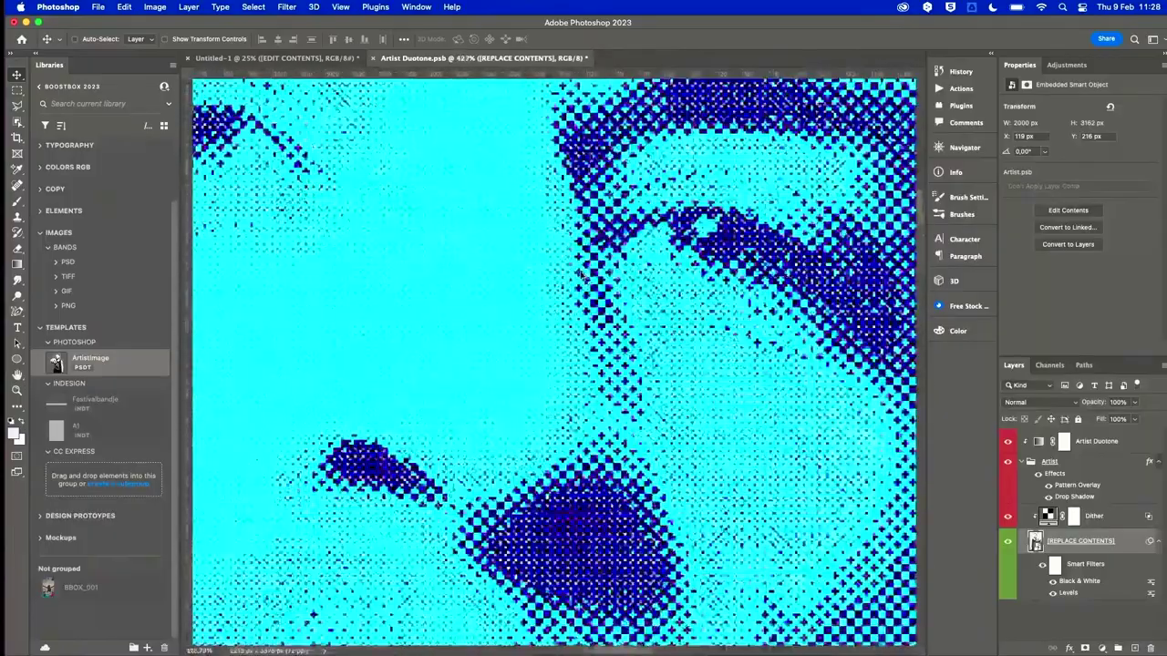
scroll(616, 316, down, 10)
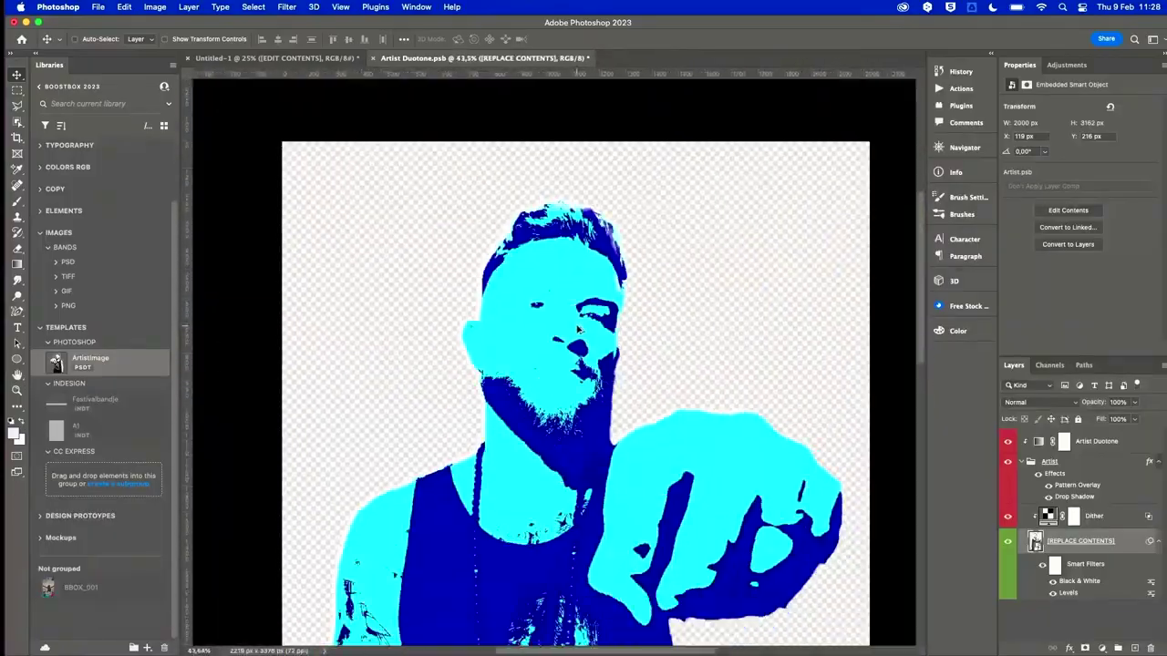
scroll(581, 333, down, 5)
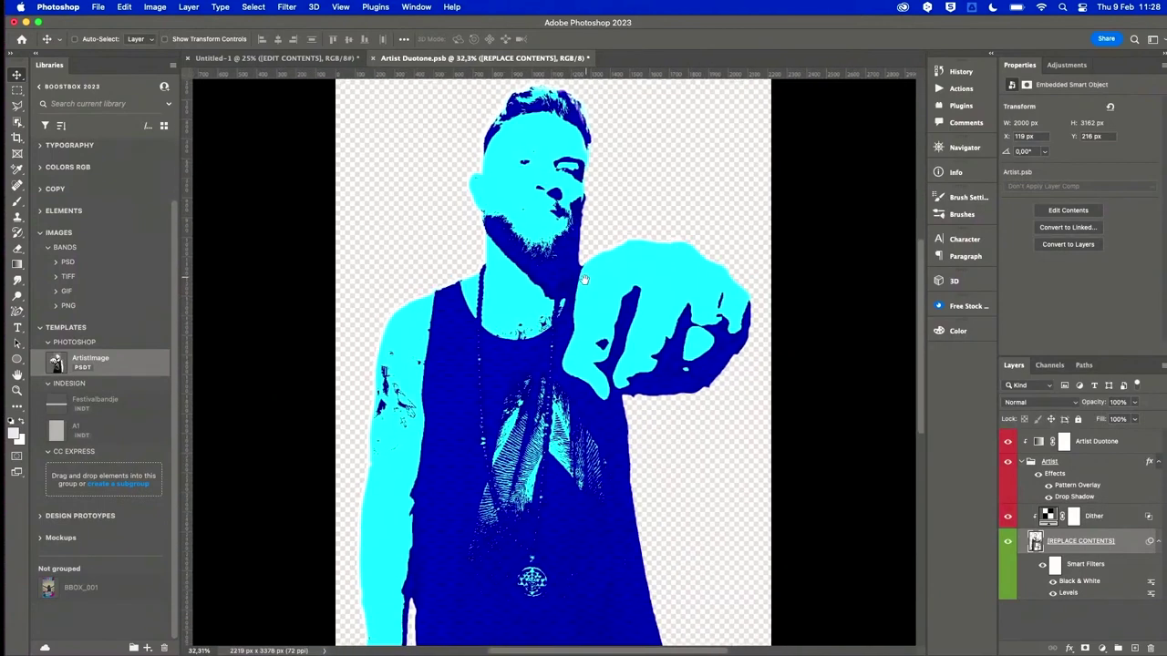
drag(571, 304, 567, 307)
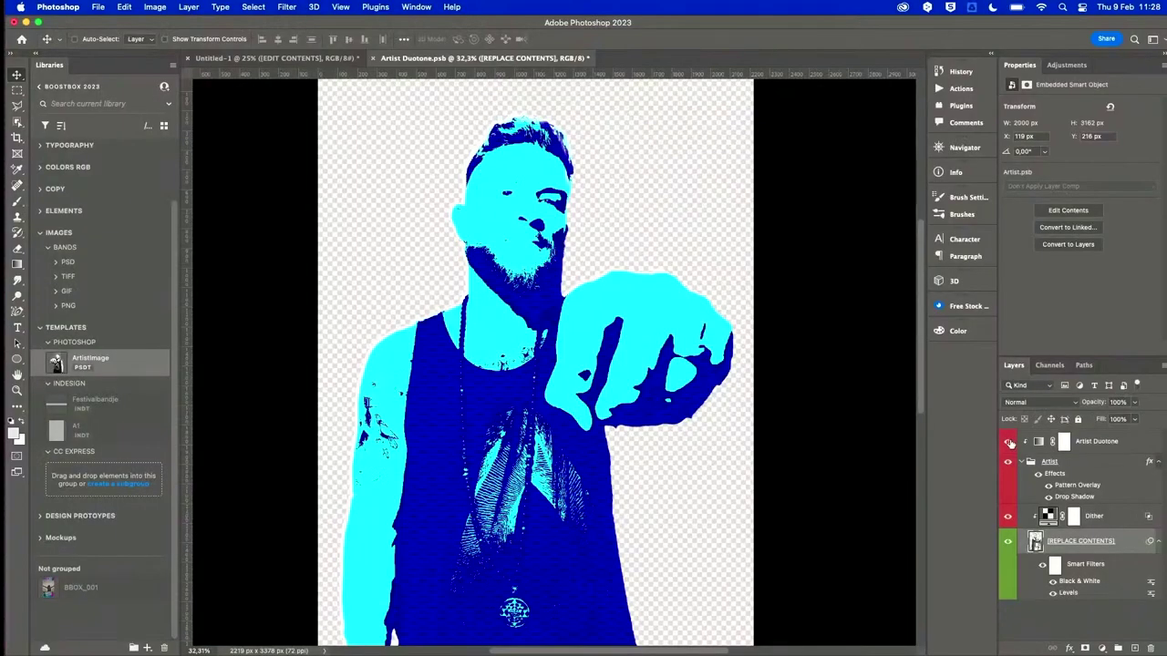
Hide the Artist Duotone and Dither layers, the Artist group's effects, and the Black & White and Levels smart filters.
click(1009, 442)
click(1049, 485)
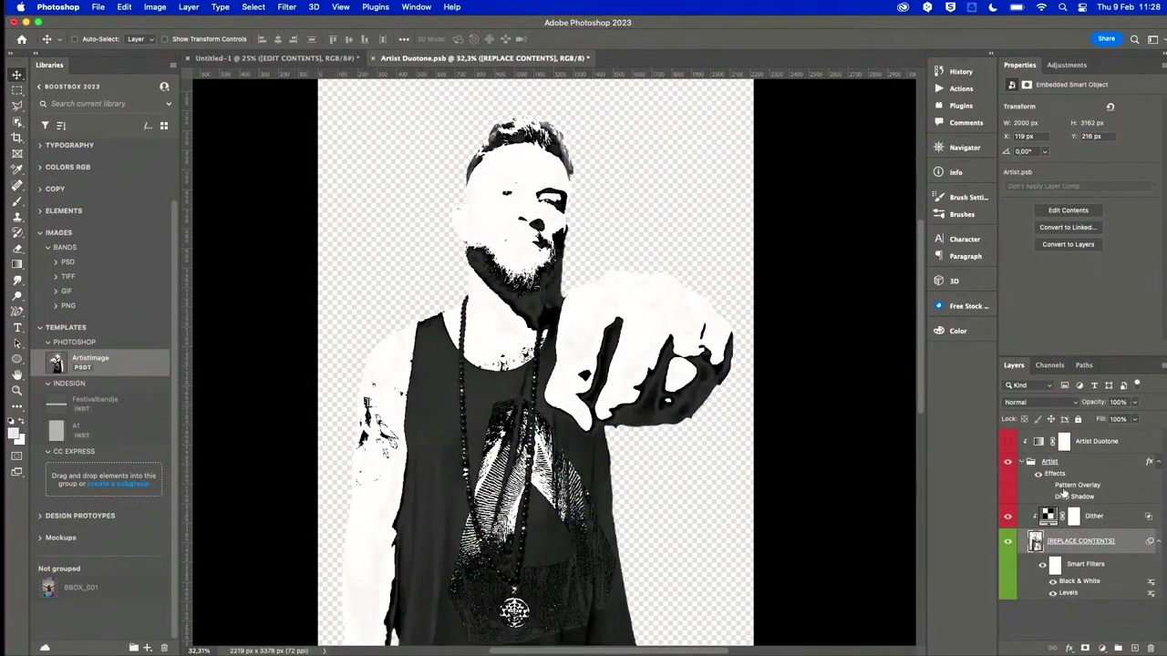
click(1053, 581)
click(1052, 593)
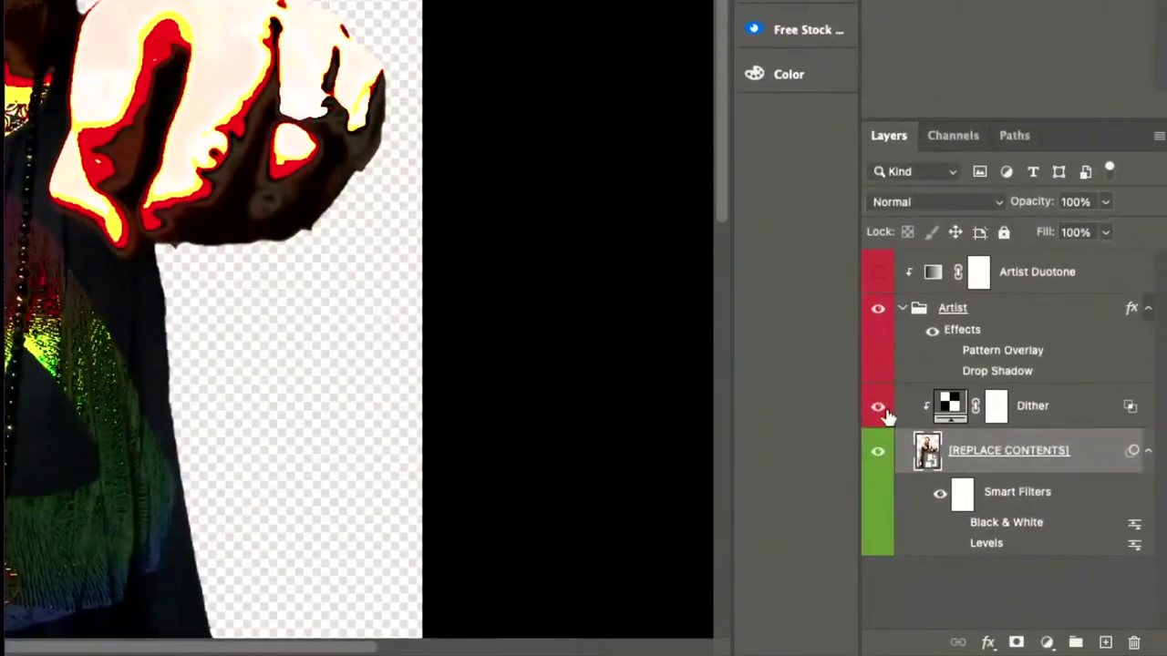
click(881, 410)
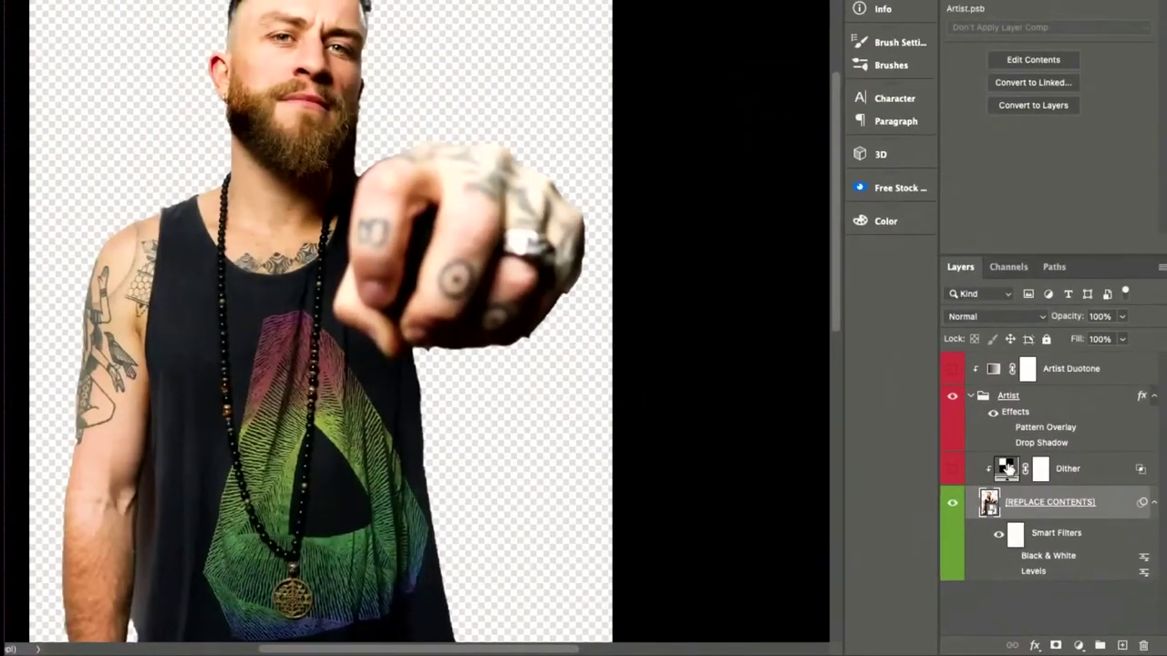
Examine the Dither layer's Pattern Fill settings and the available pattern presets, leaving them unchanged.
double_click(1007, 467)
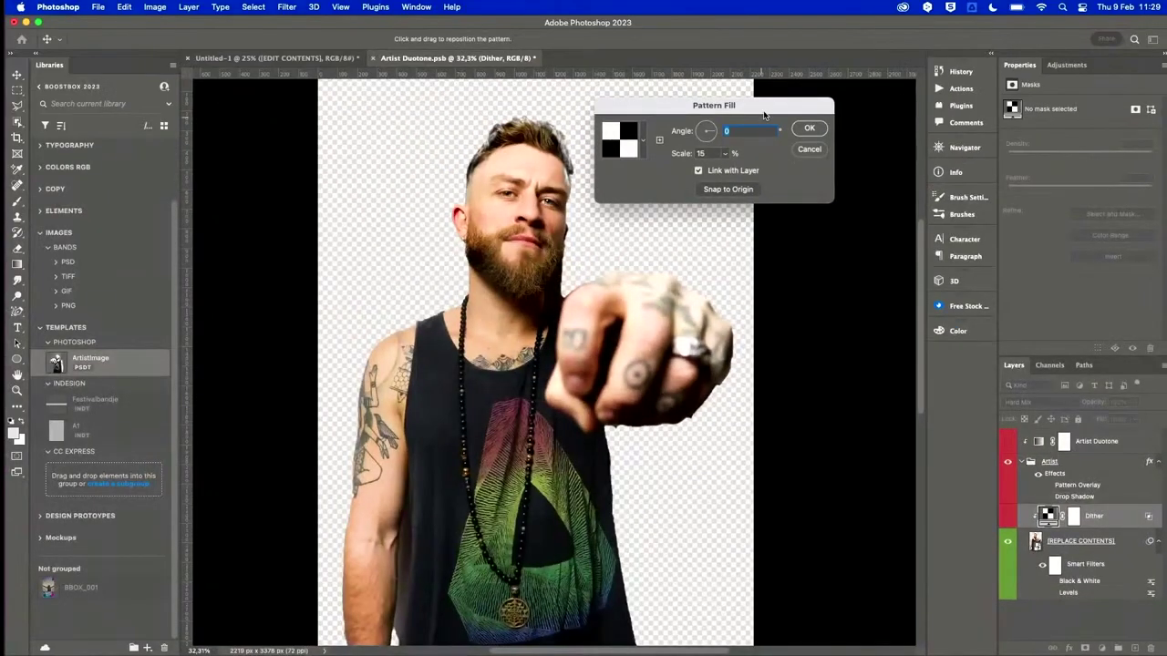
drag(764, 114, 725, 274)
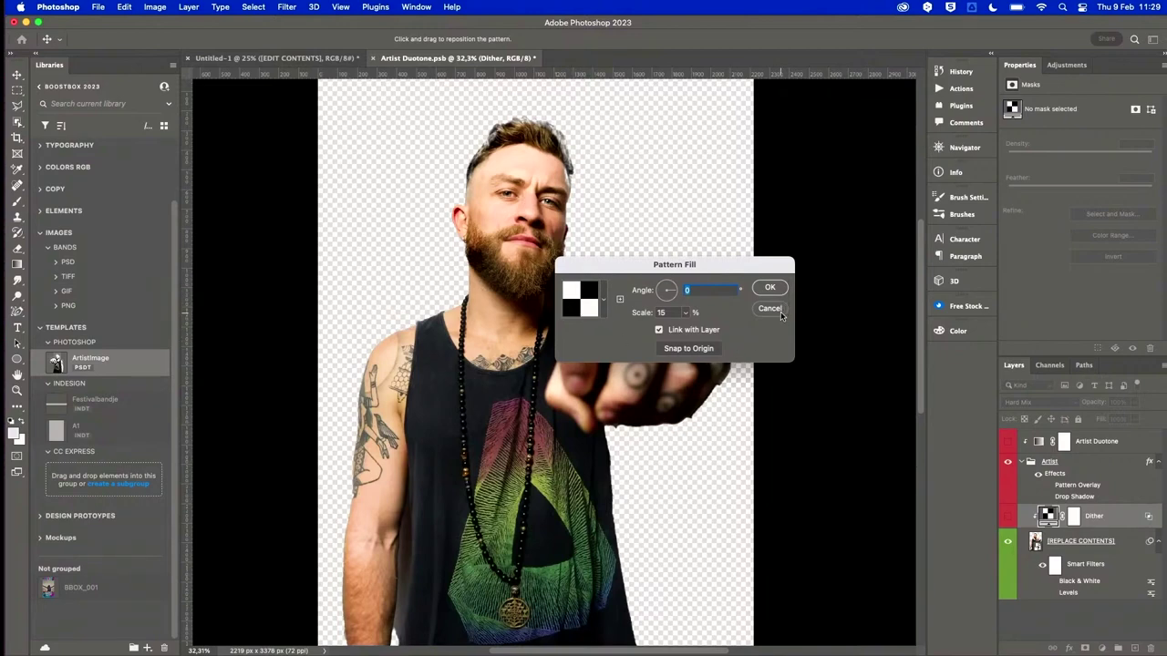
click(609, 299)
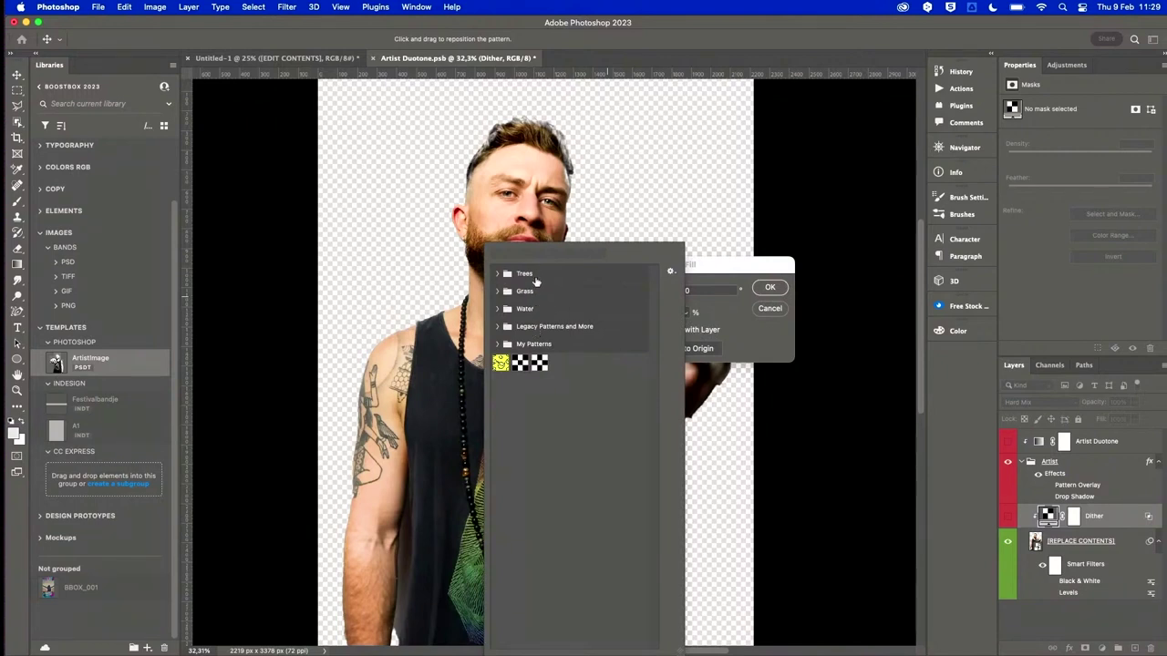
click(670, 271)
click(664, 272)
click(770, 309)
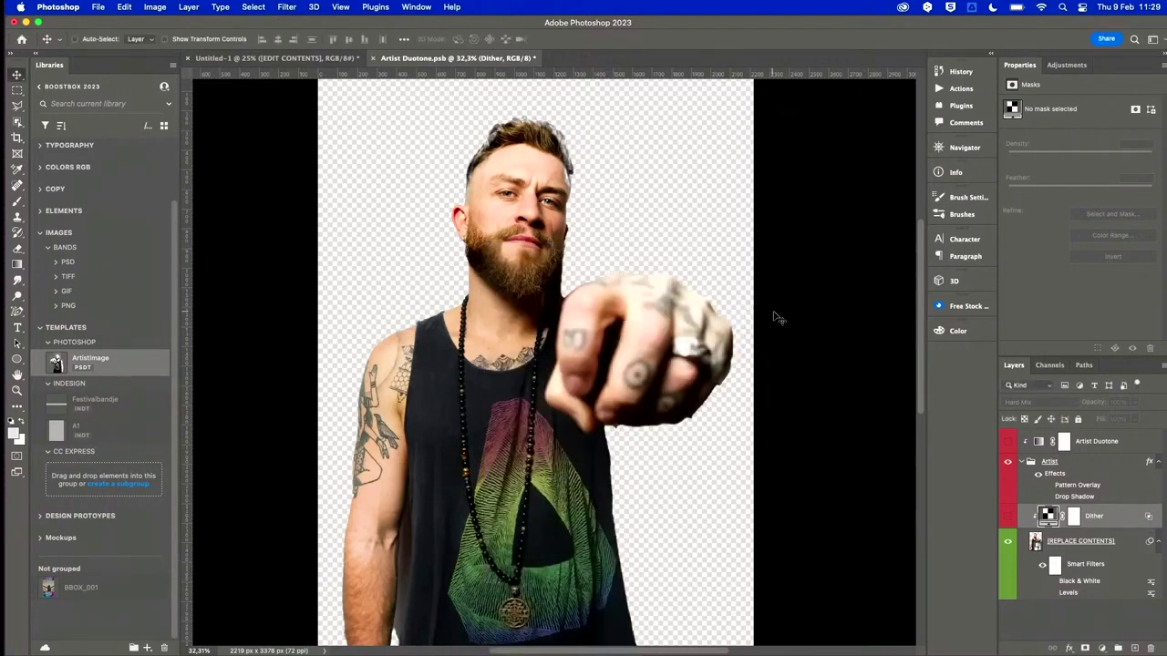
click(417, 7)
click(1153, 515)
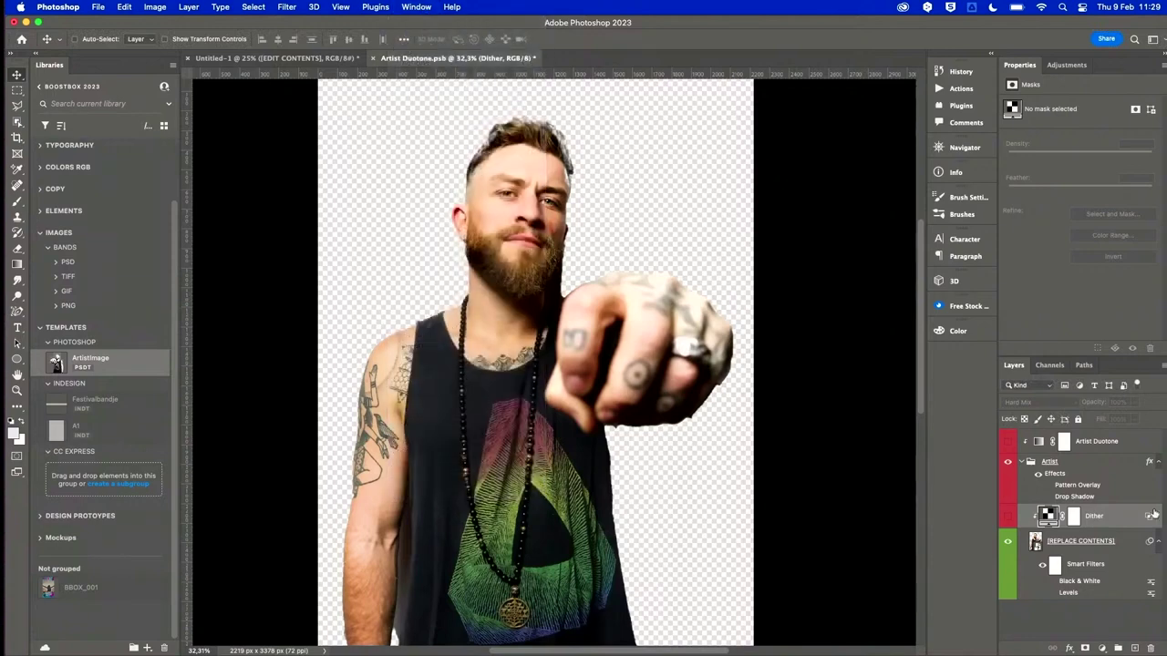
click(1101, 649)
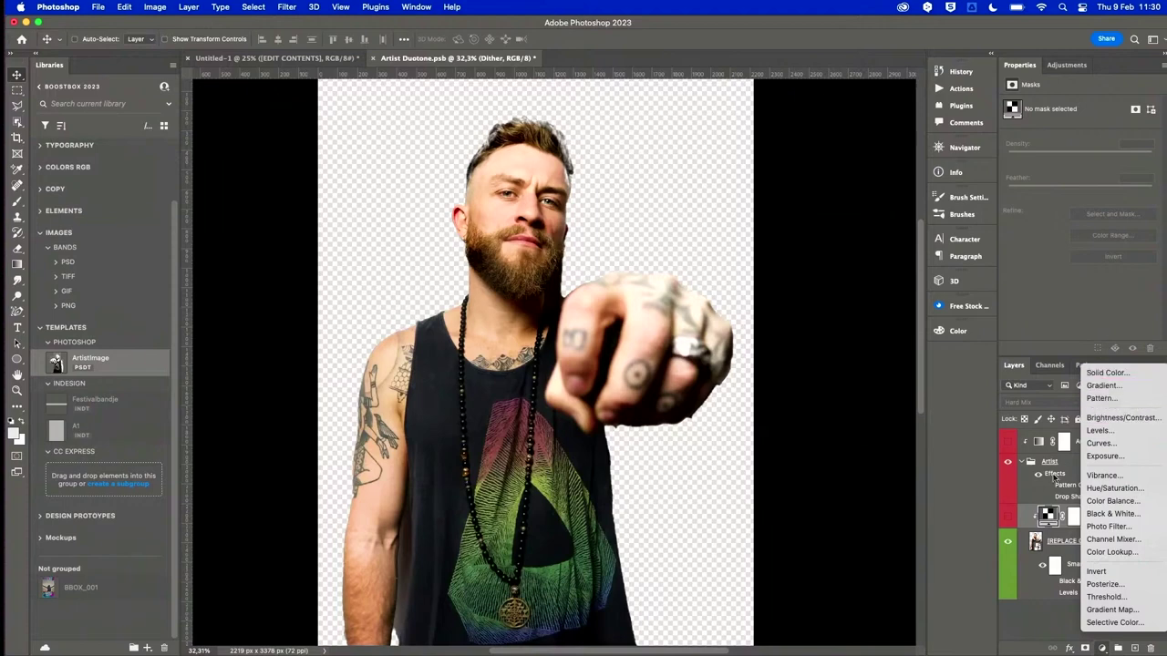
click(942, 485)
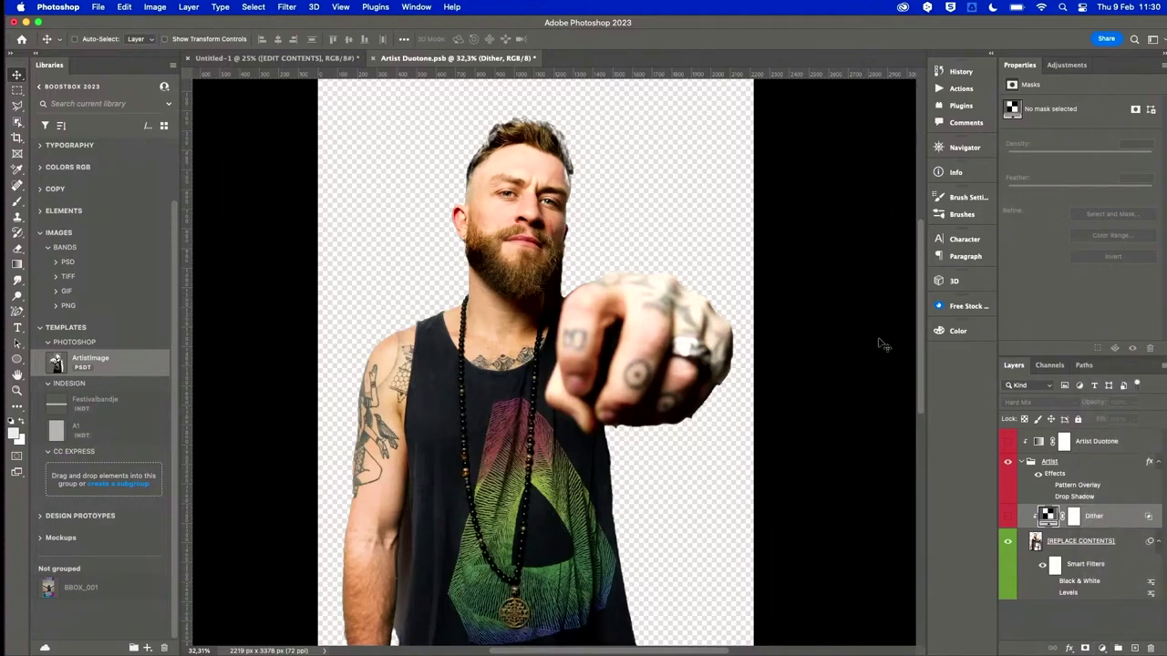
Turn the Dither layer back on and review its blending options without changing them.
click(1006, 518)
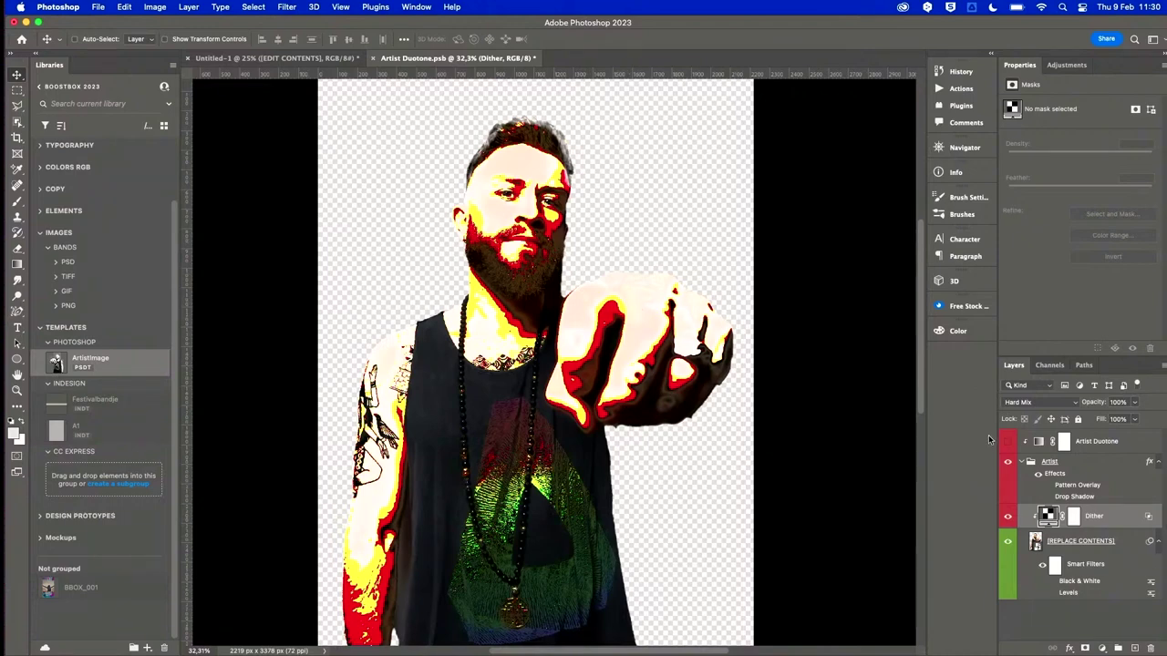
double_click(1144, 518)
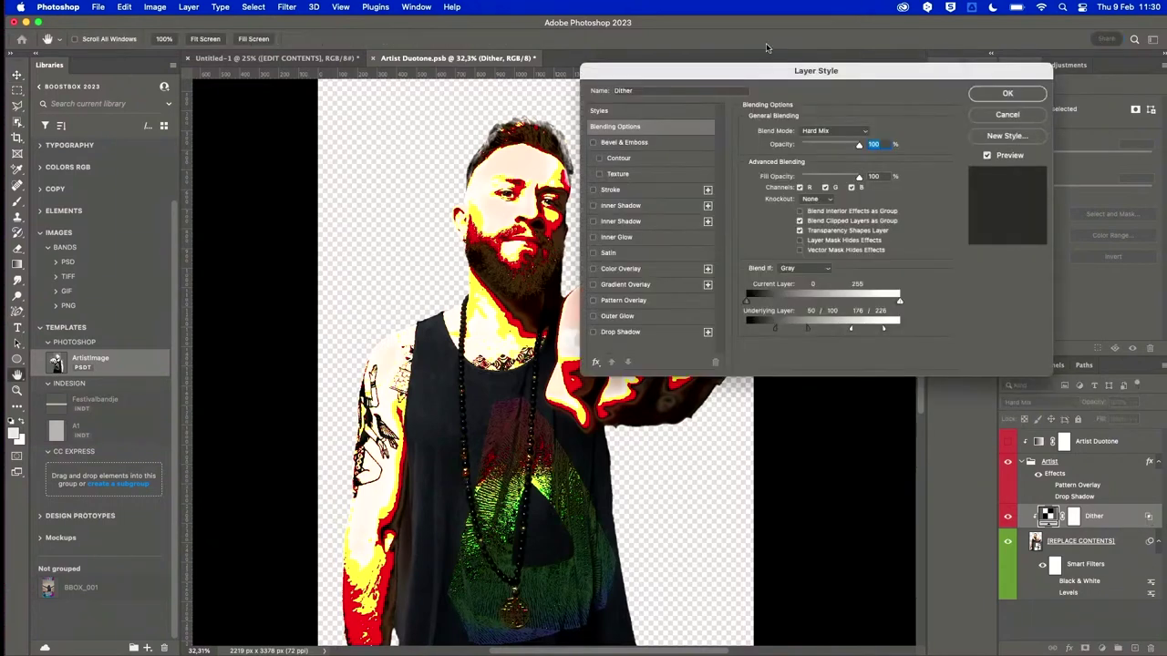
drag(761, 73, 744, 89)
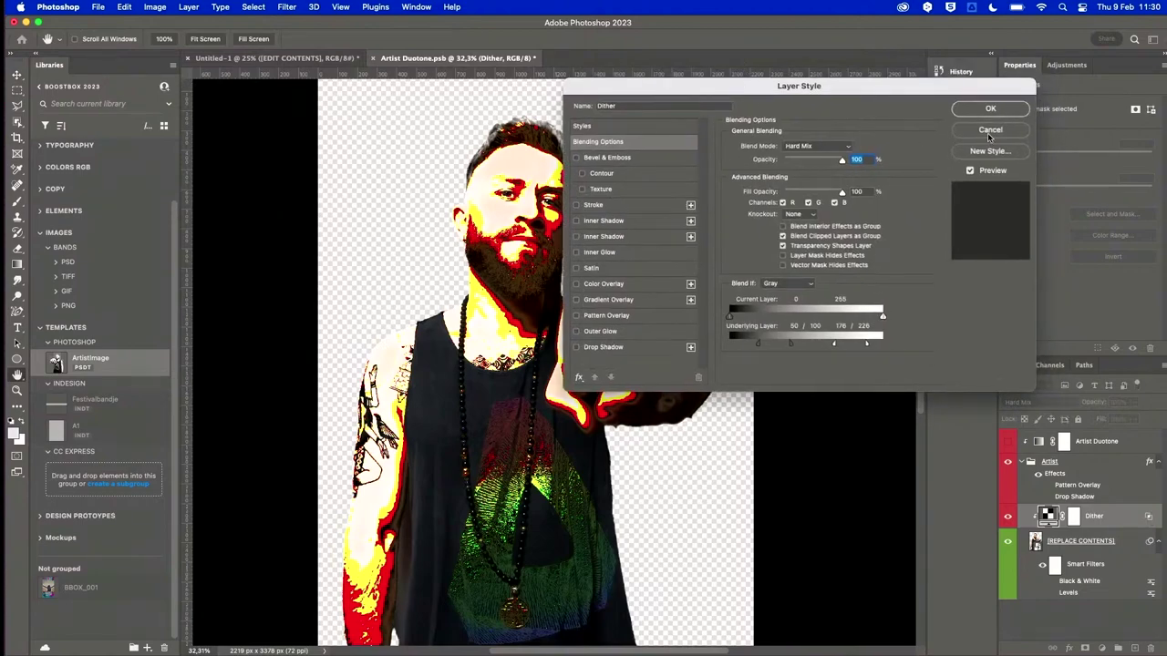
click(989, 133)
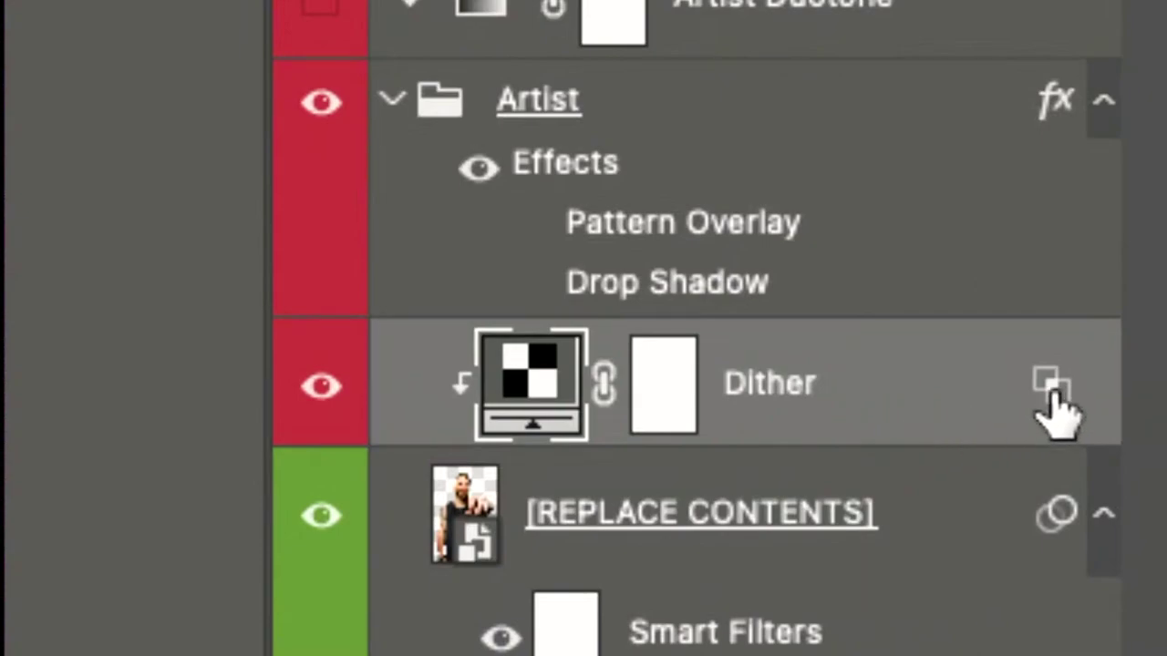
Try resetting the Dither layer's Blend If range for the underlying layer to the full 0 to 255.
double_click(1050, 388)
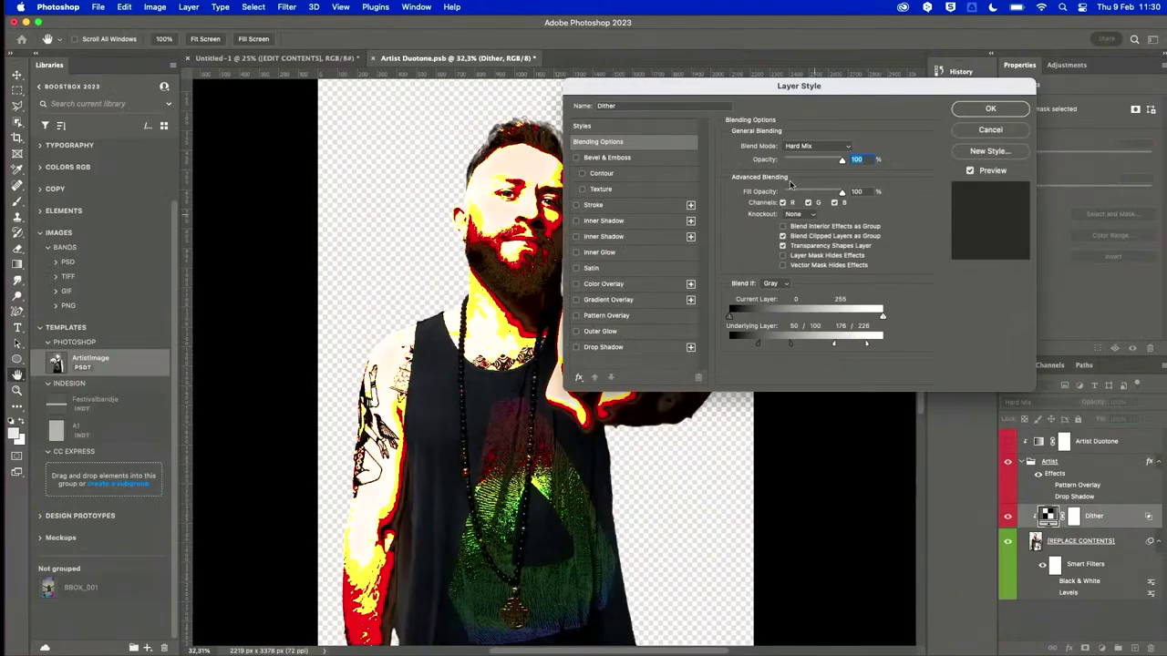
drag(738, 91, 659, 113)
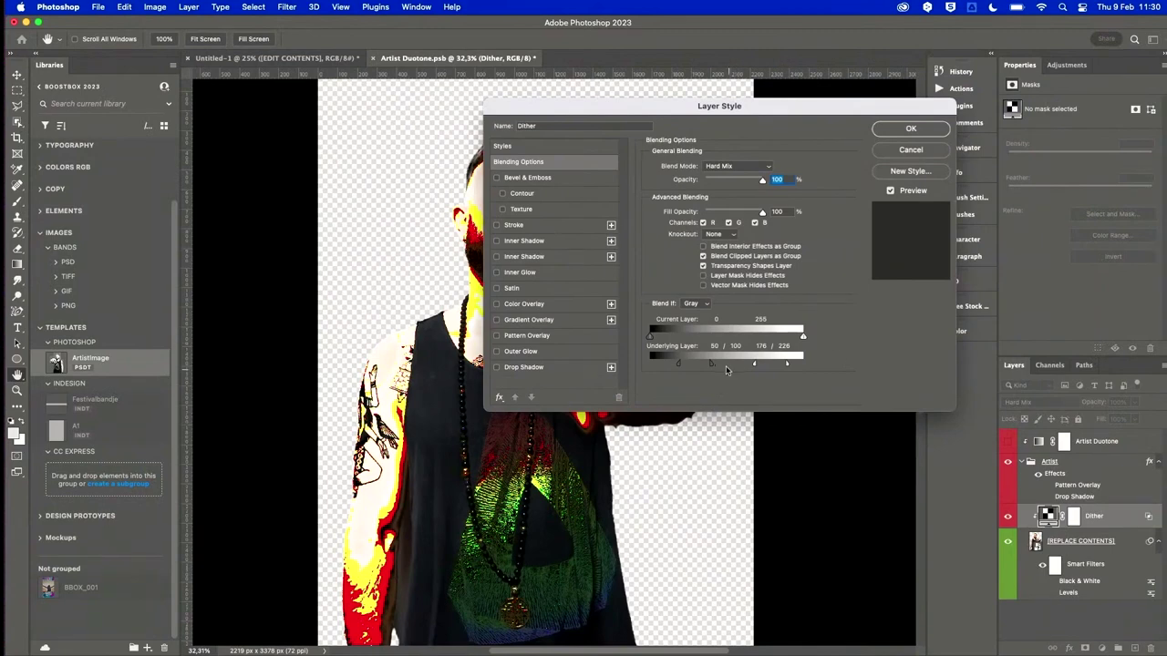
drag(712, 364, 649, 364)
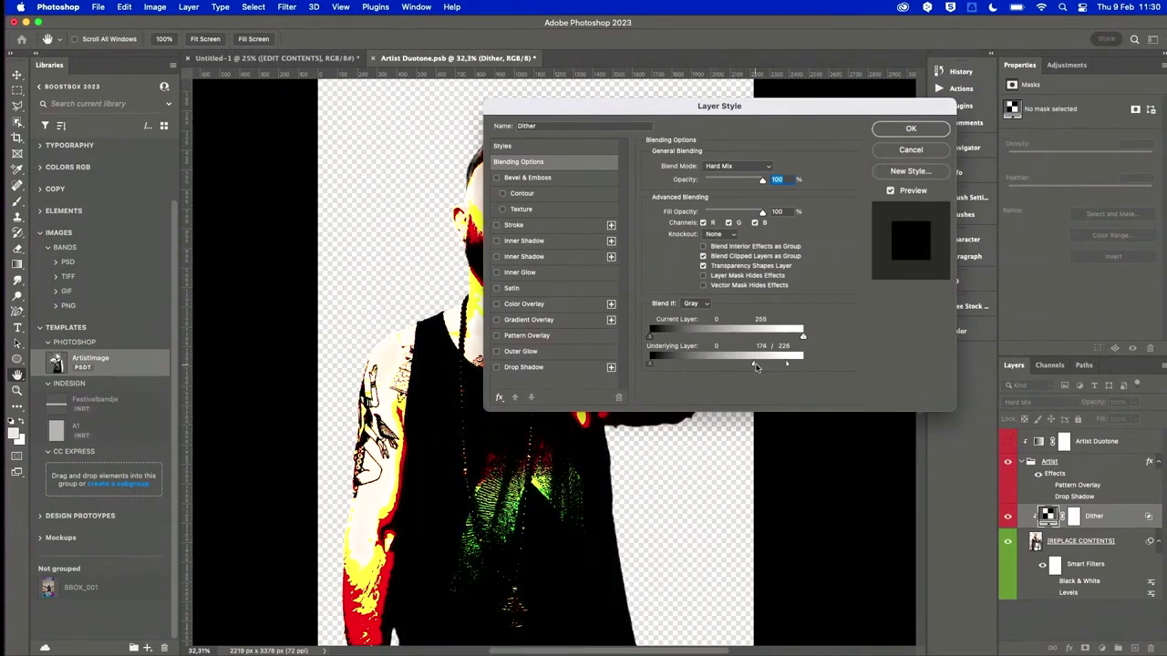
drag(755, 365, 803, 363)
drag(810, 107, 1047, 81)
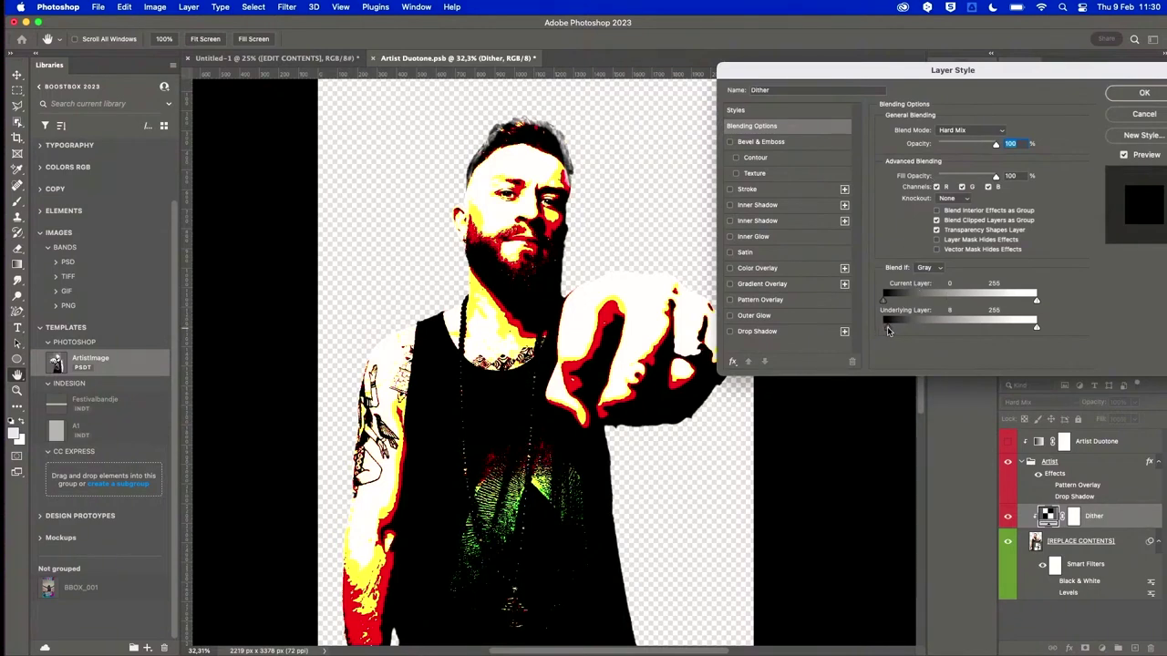
Try splitting the Dither layer's underlying Blend If sliders to 7 / 90 and 203 / 255, and cancel the layer style changes.
drag(892, 332, 920, 331)
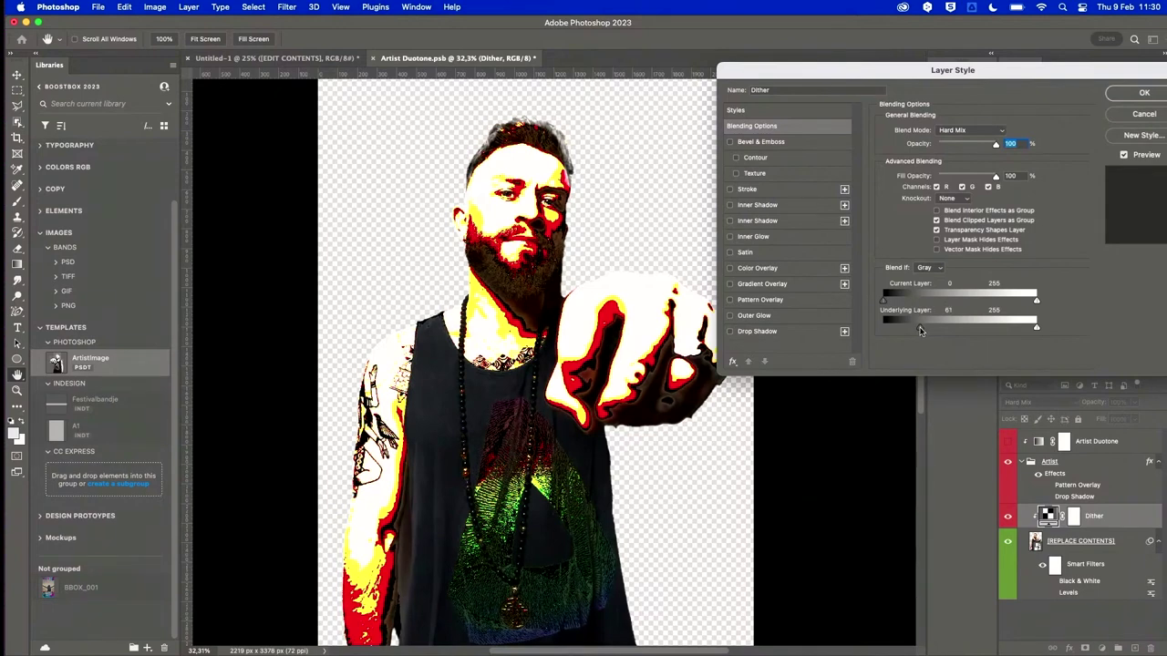
drag(920, 331, 920, 330)
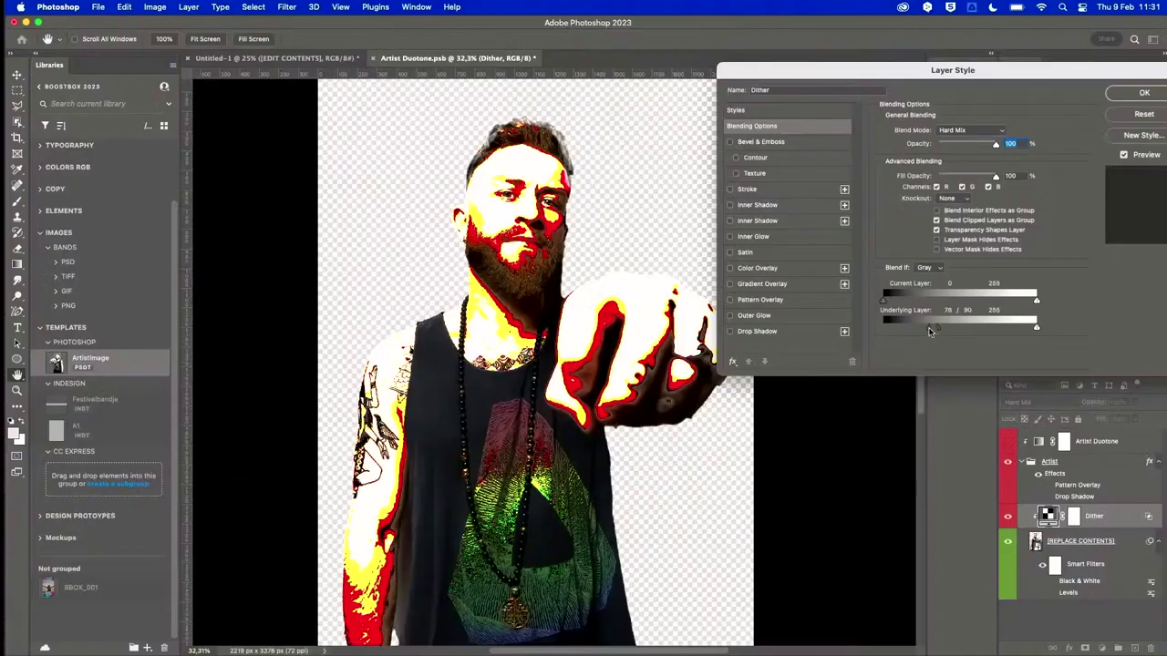
drag(930, 330, 915, 330)
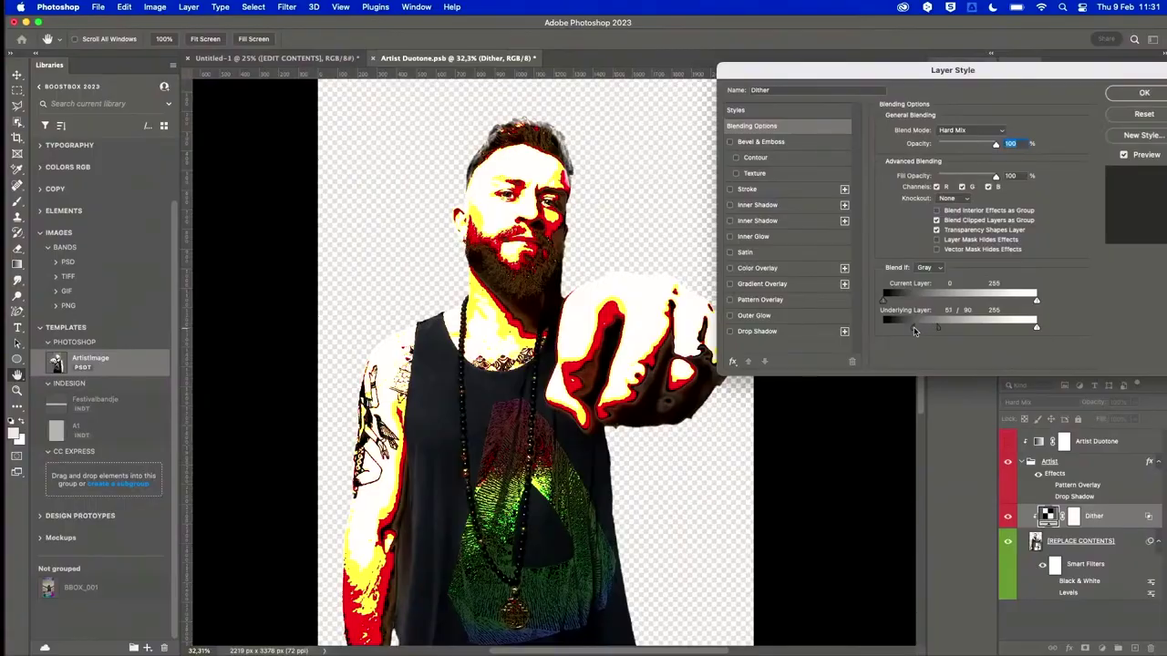
drag(914, 330, 886, 330)
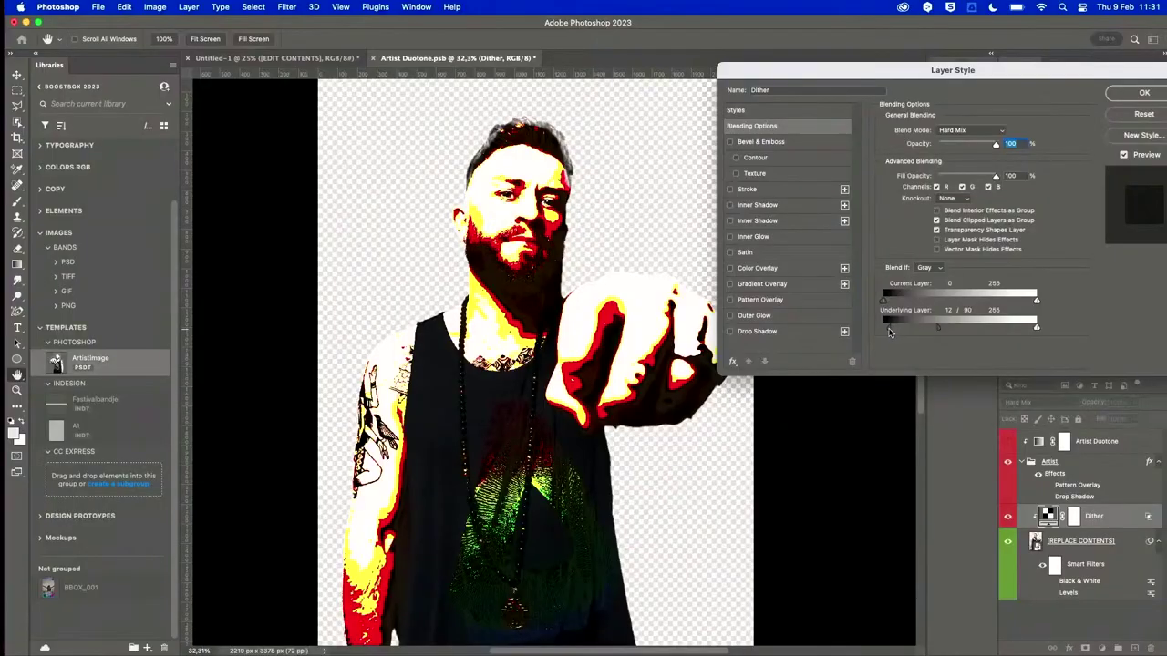
drag(1037, 330, 1078, 327)
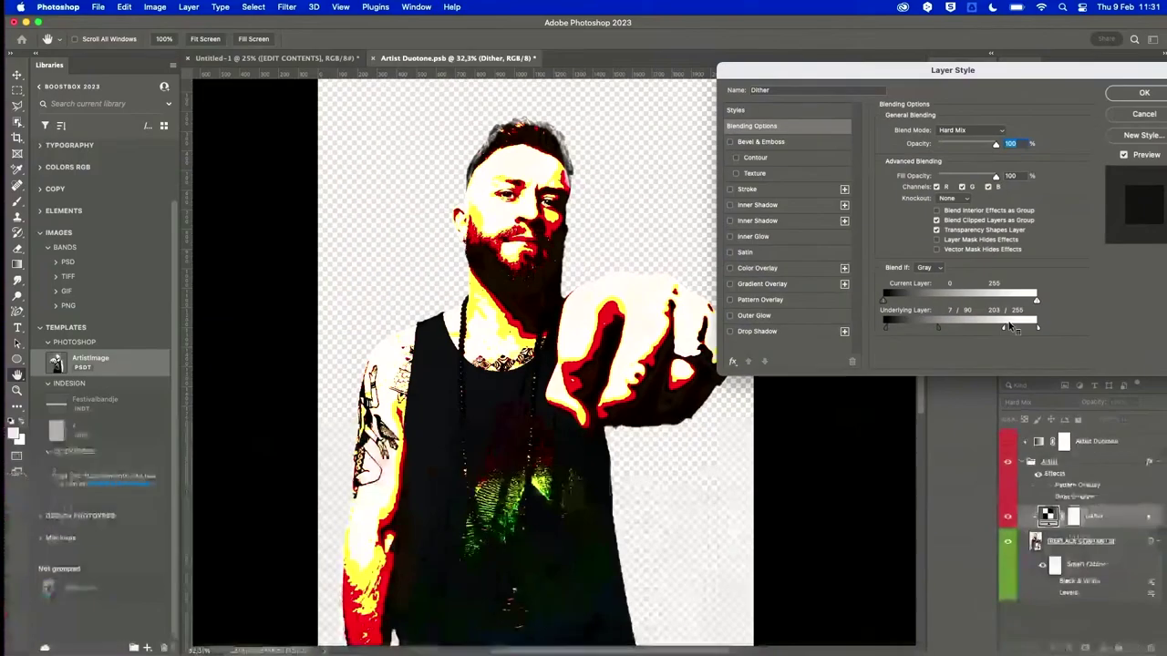
scroll(535, 337, down, 5)
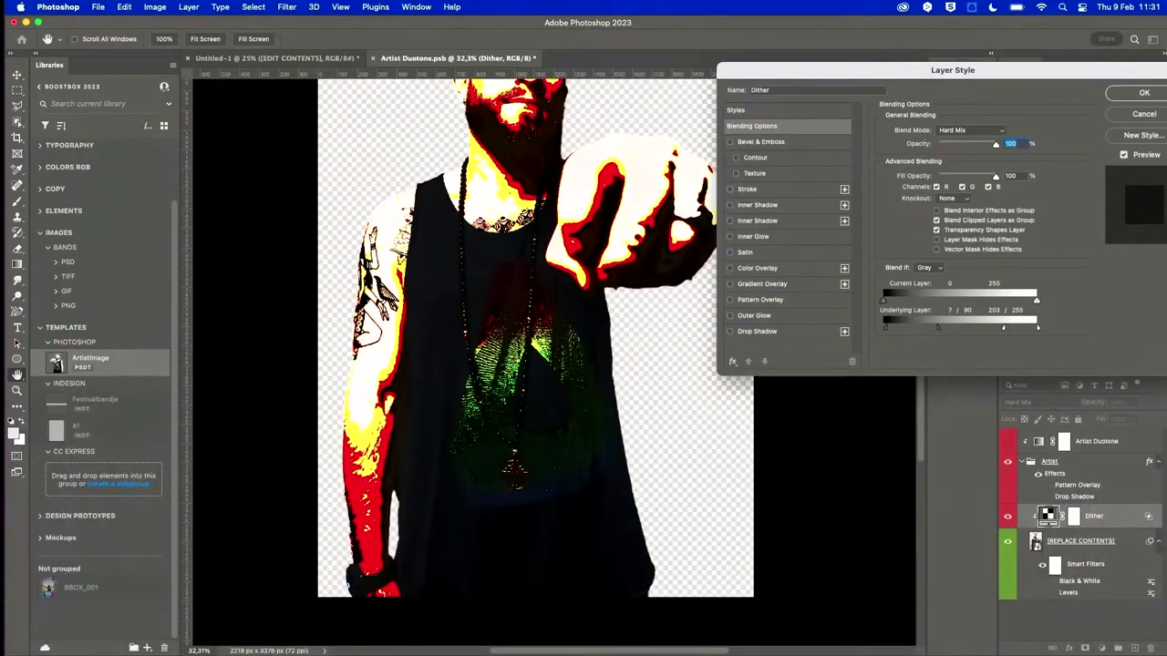
drag(1158, 78, 1061, 80)
click(1058, 112)
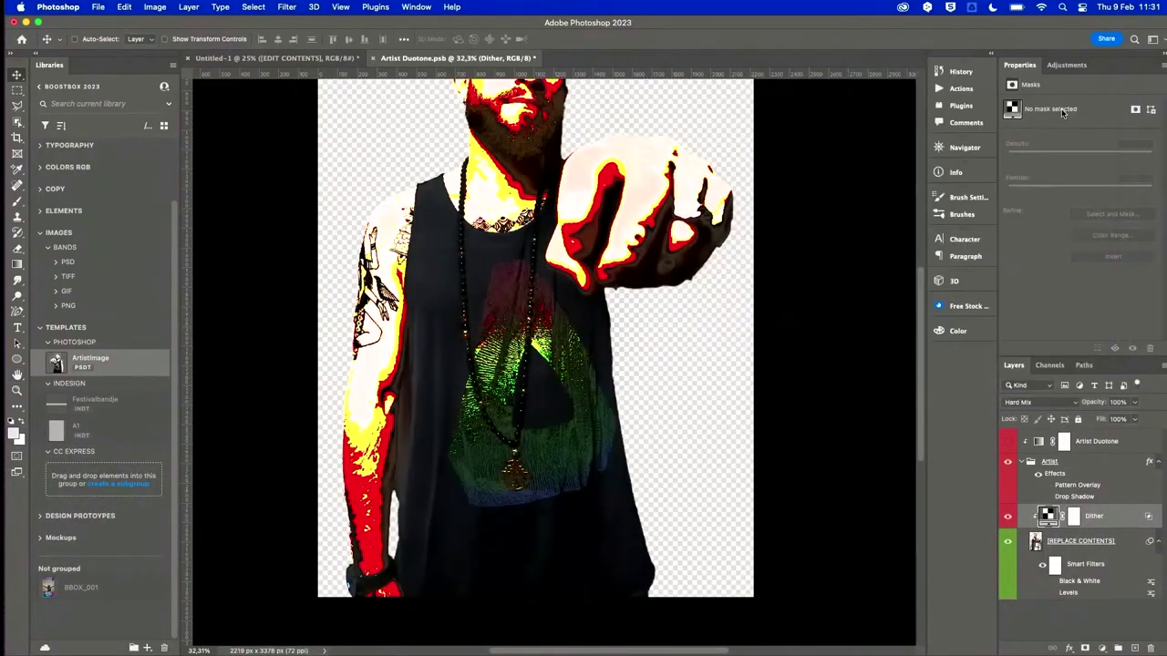
Turn the Artist Duotone layer back on above the dithered artist image.
scroll(602, 290, up, 5)
scroll(600, 293, down, 1)
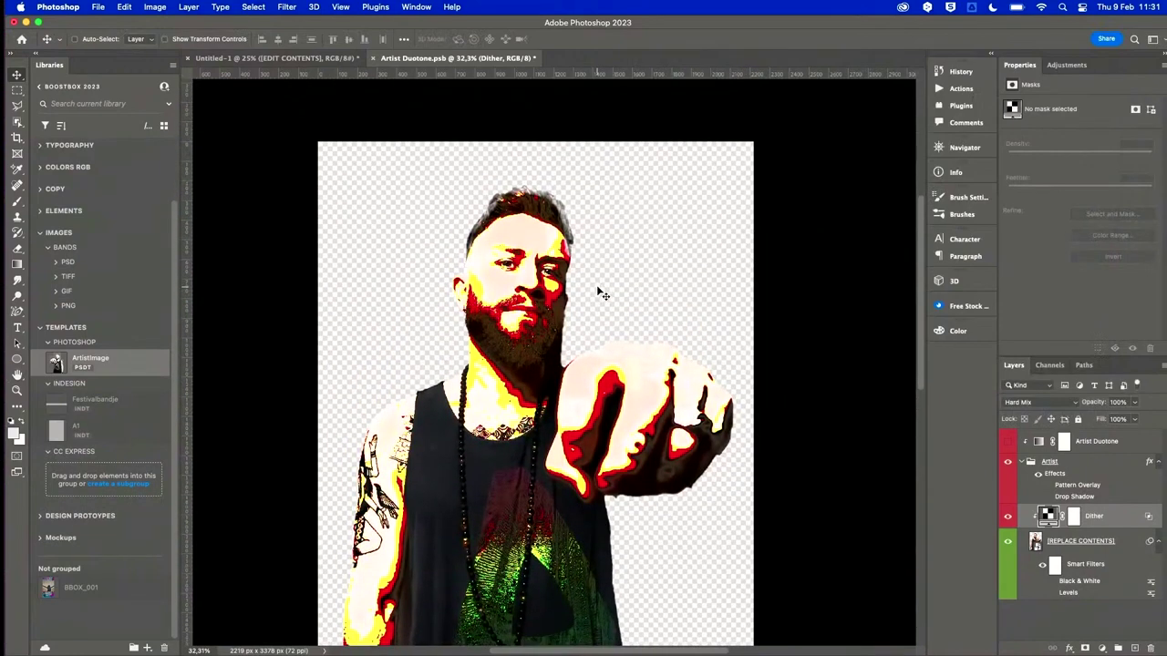
scroll(626, 384, down, 1)
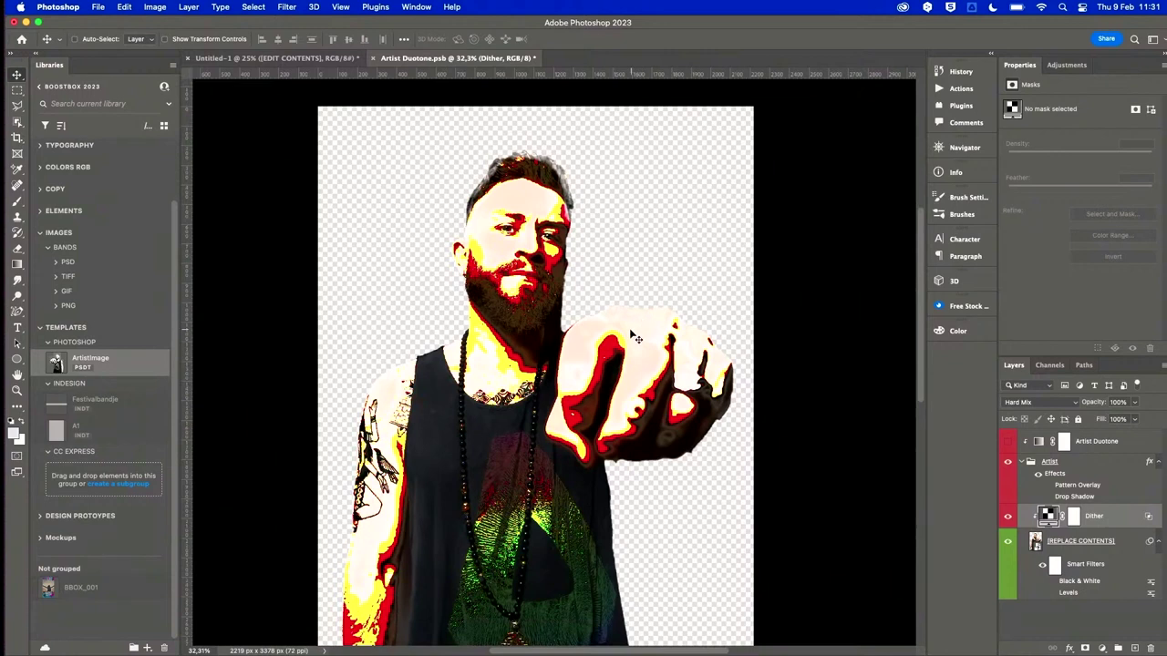
scroll(631, 330, down, 1)
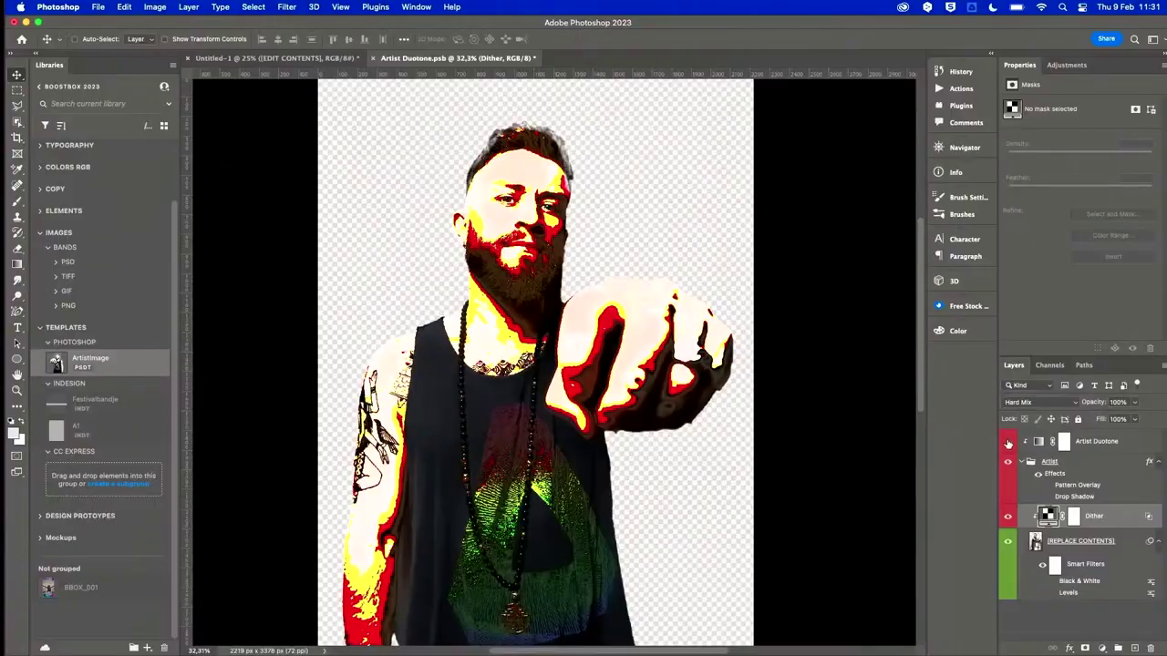
click(1007, 443)
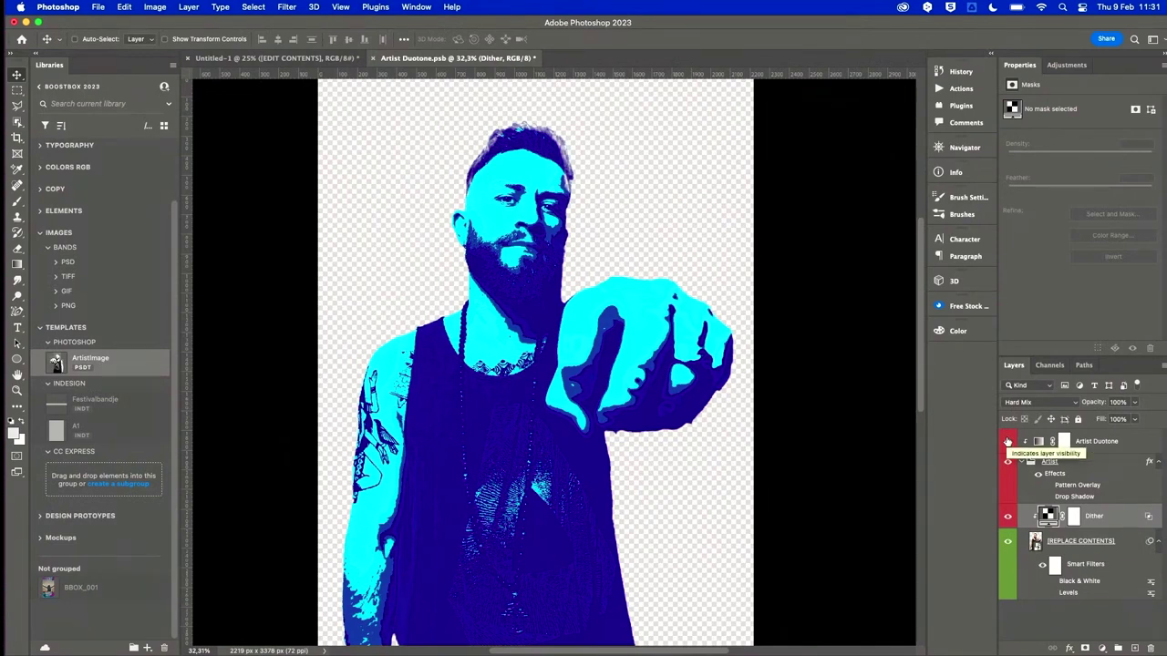
Inspect the Artist Duotone gradient map's colour stops in the Gradient Editor and cancel without changing them.
click(1039, 441)
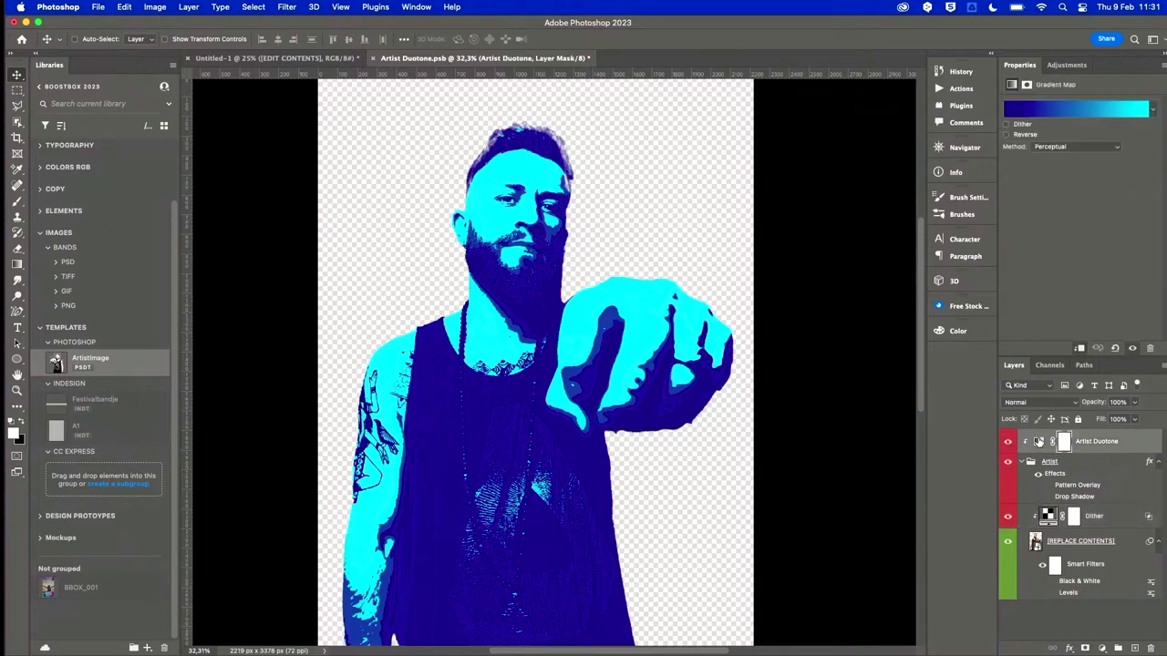
click(1096, 111)
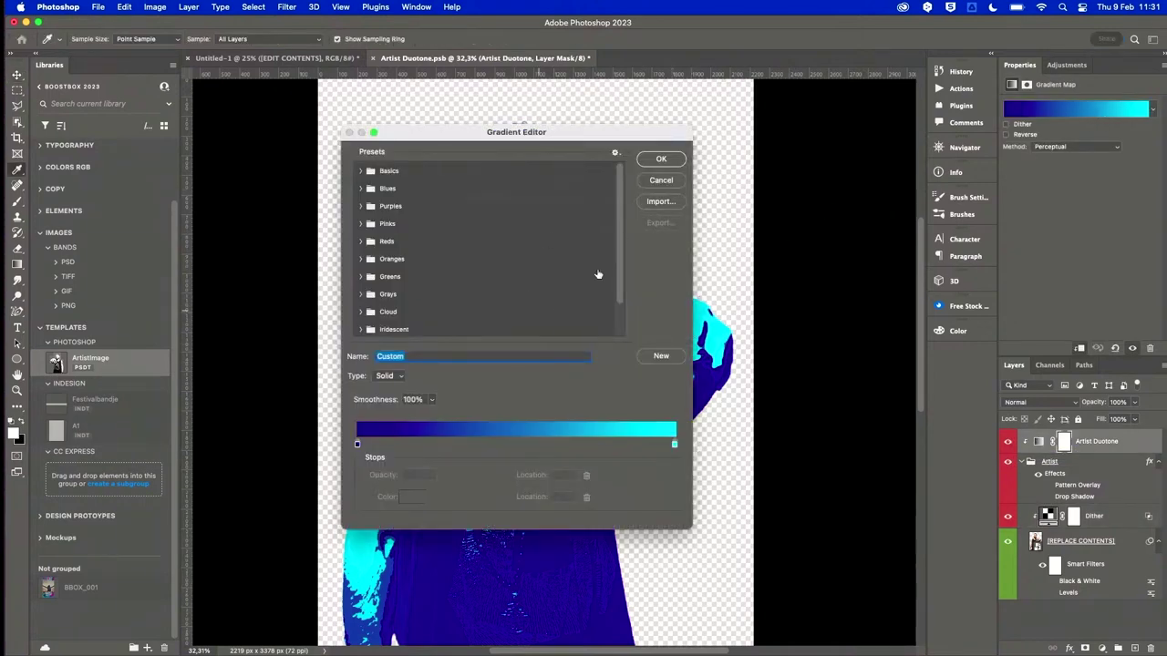
drag(585, 128, 586, 112)
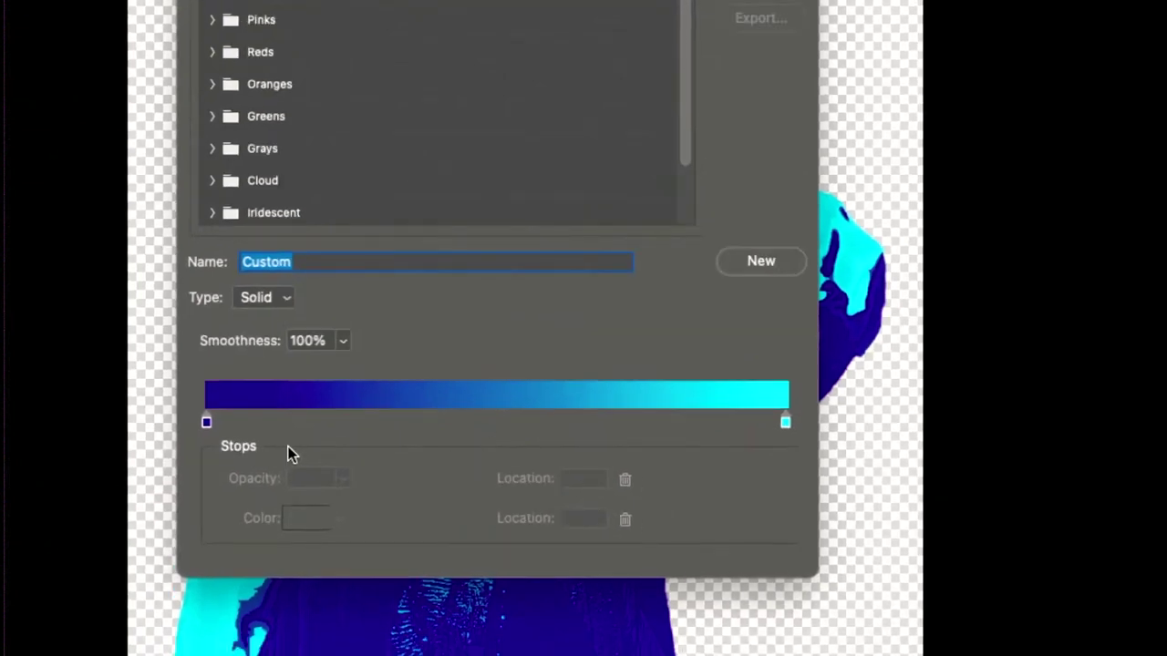
click(206, 423)
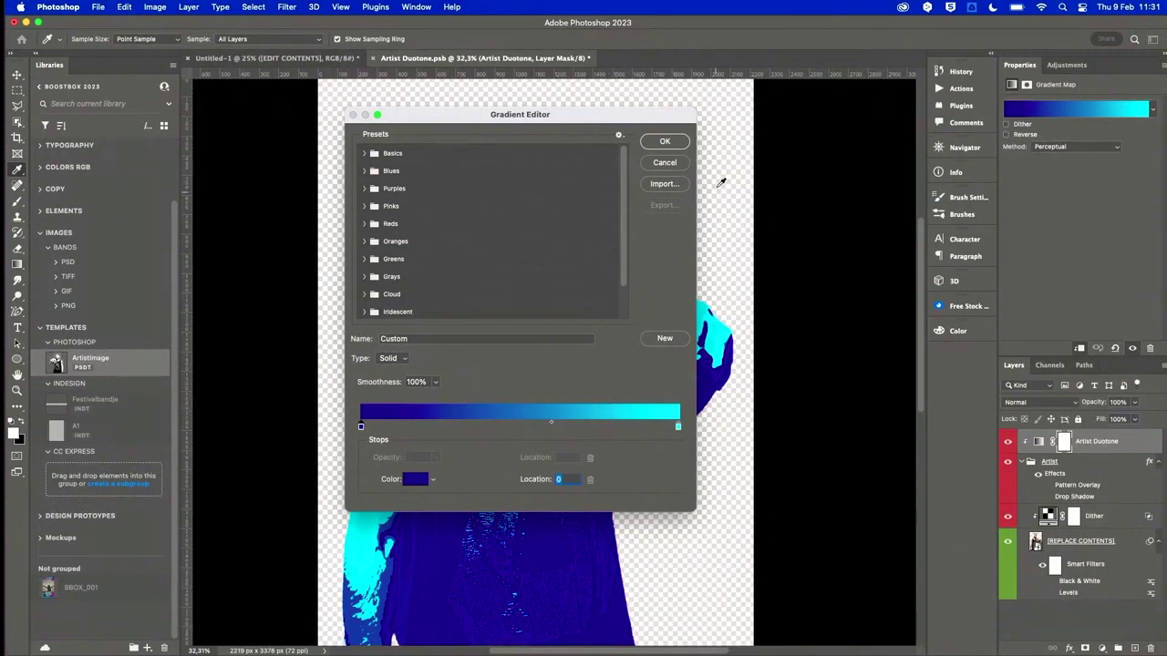
click(667, 161)
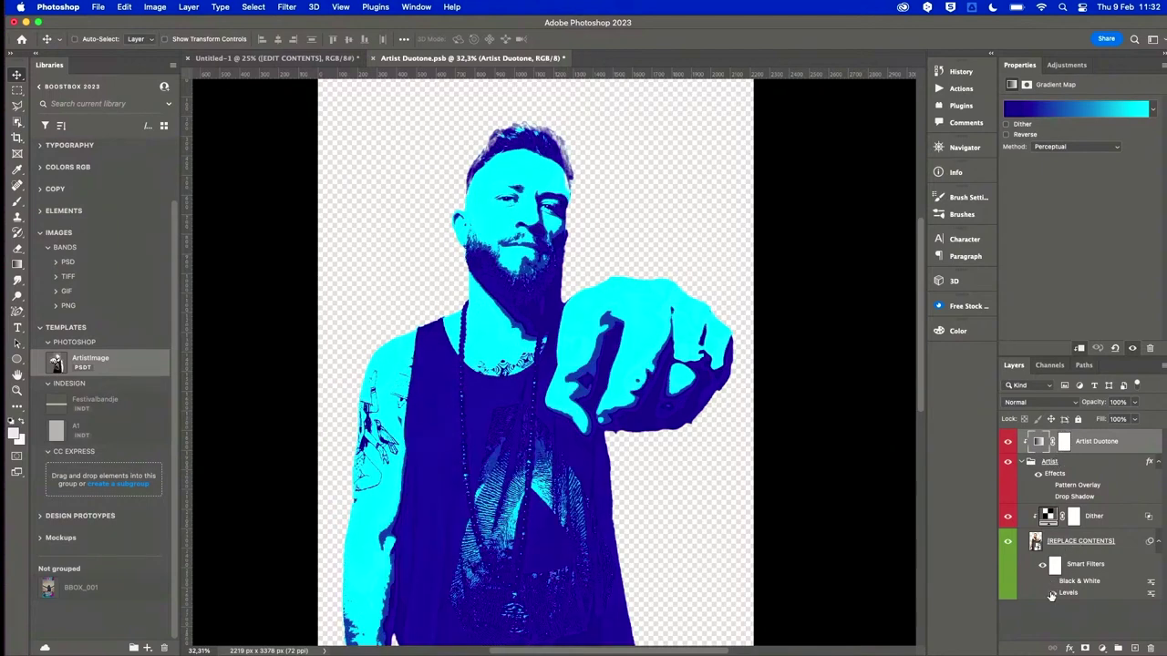
Turn on the Levels smart filter of the artist image and open its settings to fine-tune the levels slightly.
click(1065, 596)
click(1053, 594)
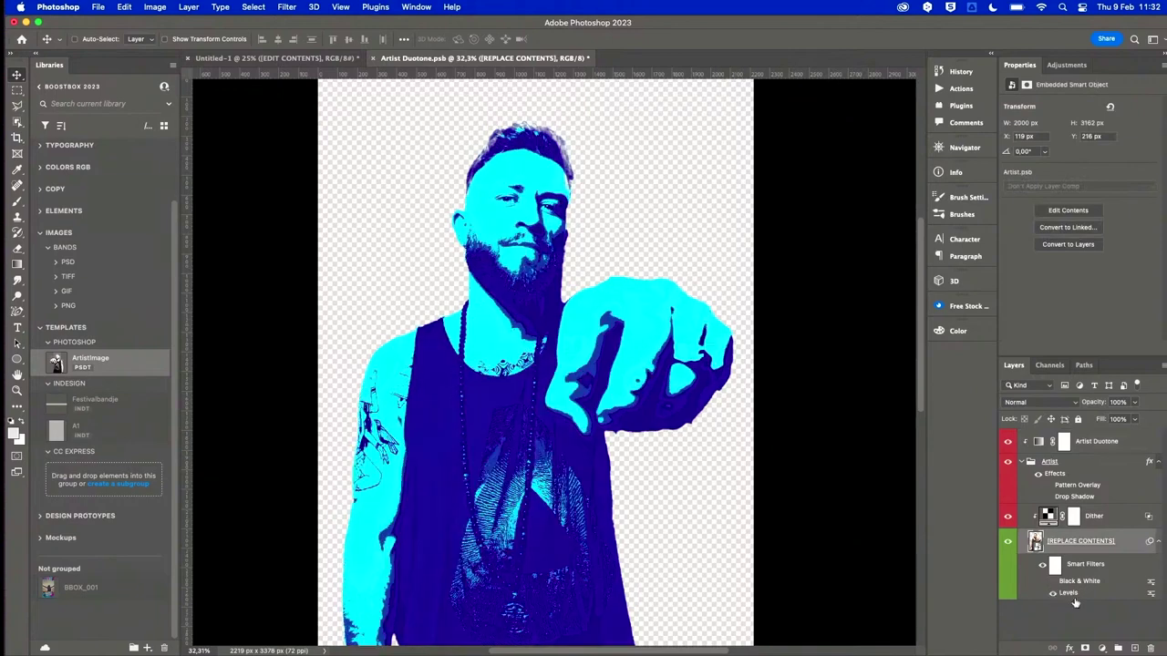
double_click(1070, 594)
drag(605, 150, 736, 135)
mouse_move(691, 264)
mouse_down()
mouse_move(716, 264)
mouse_move(675, 264)
mouse_move(711, 264)
mouse_move(686, 264)
mouse_up()
click(832, 154)
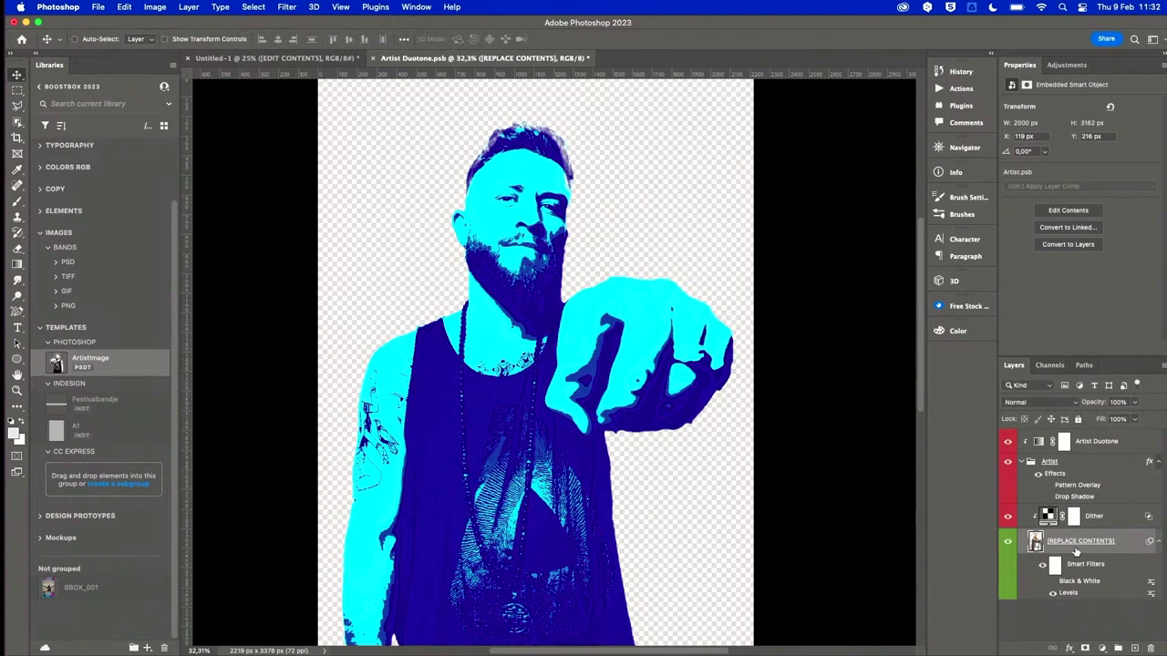
Turn on the artist image's Black & White smart filter and the Artist group's Pattern Overlay and Drop Shadow effects.
click(1052, 581)
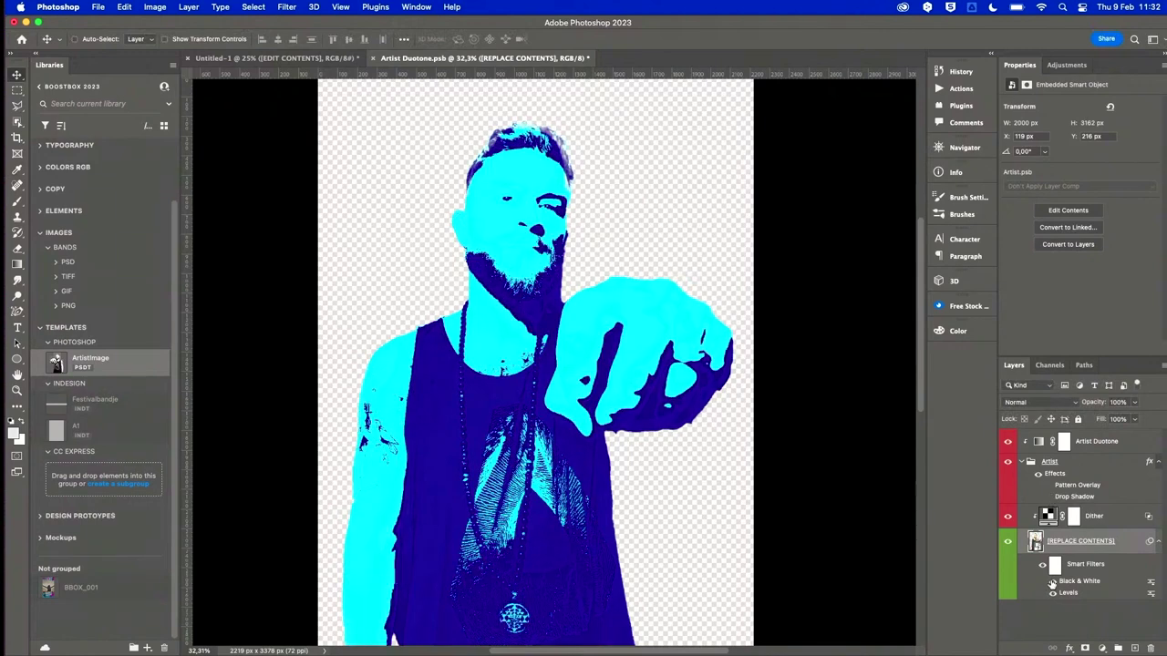
click(1051, 582)
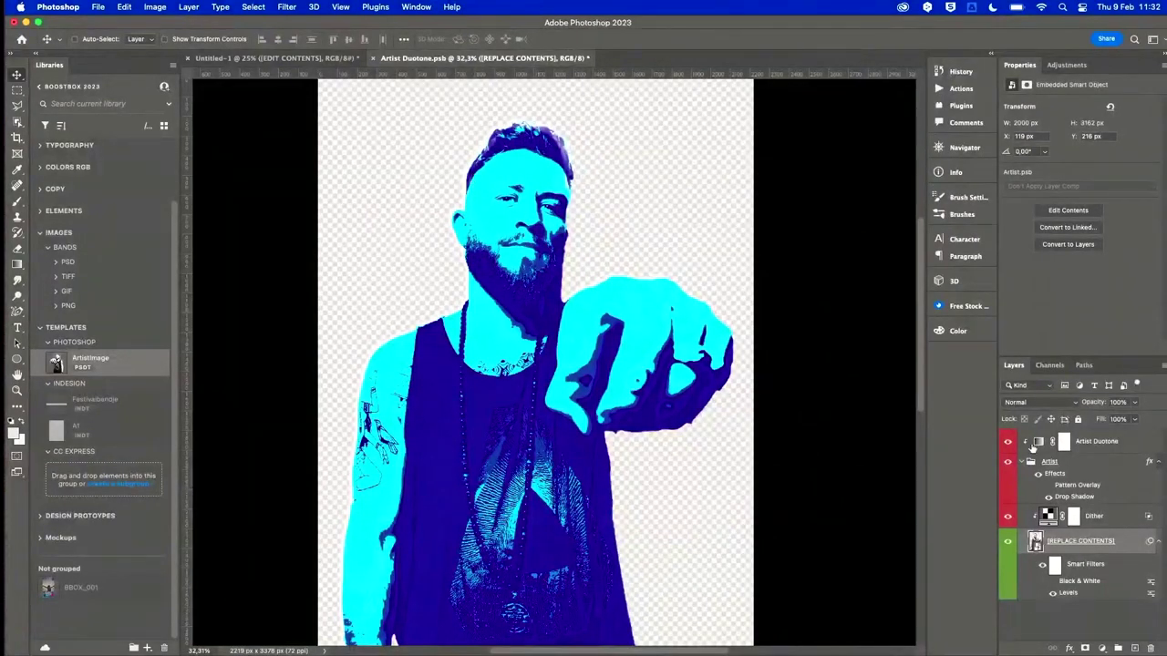
click(1049, 485)
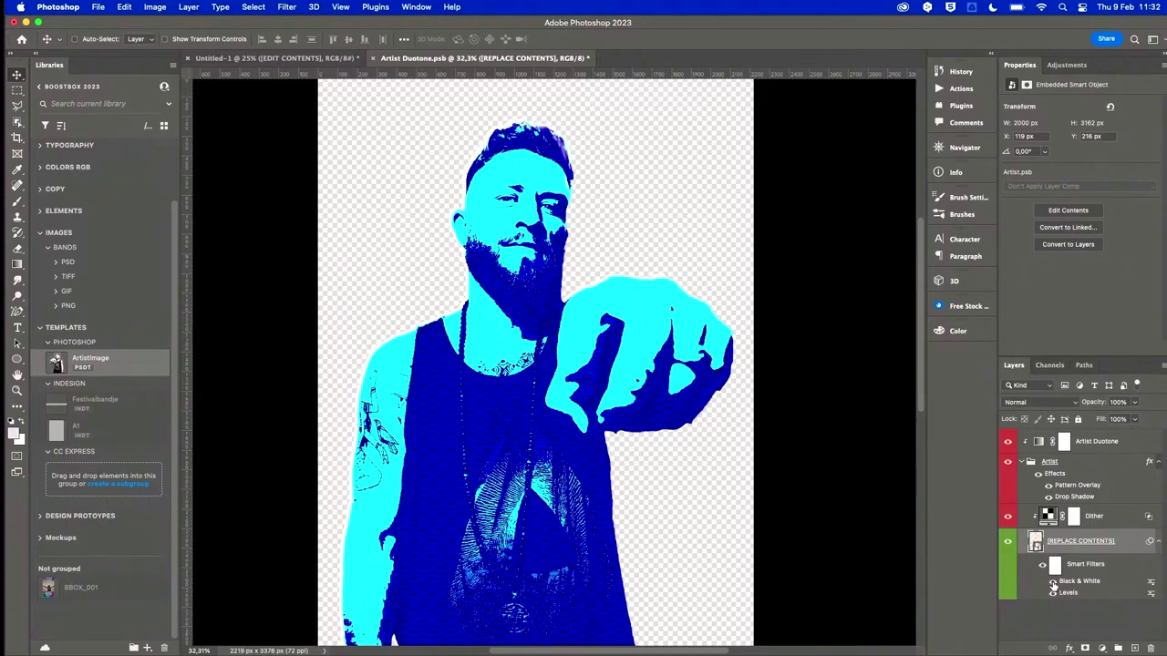
scroll(600, 330, down, 5)
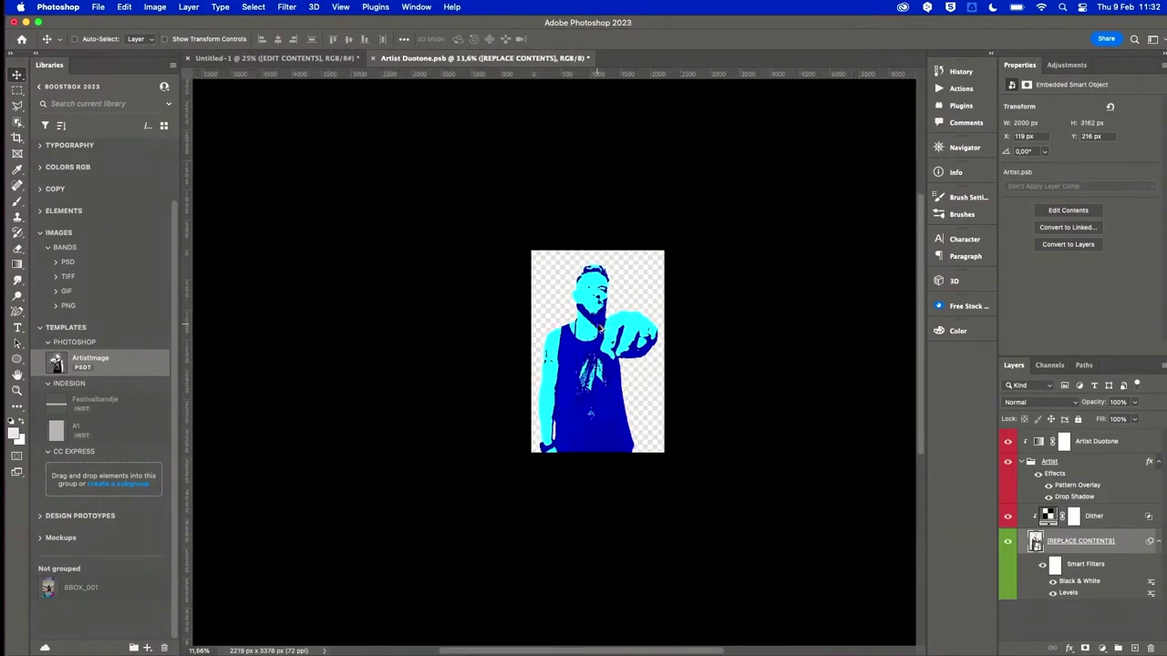
scroll(600, 330, up, 10)
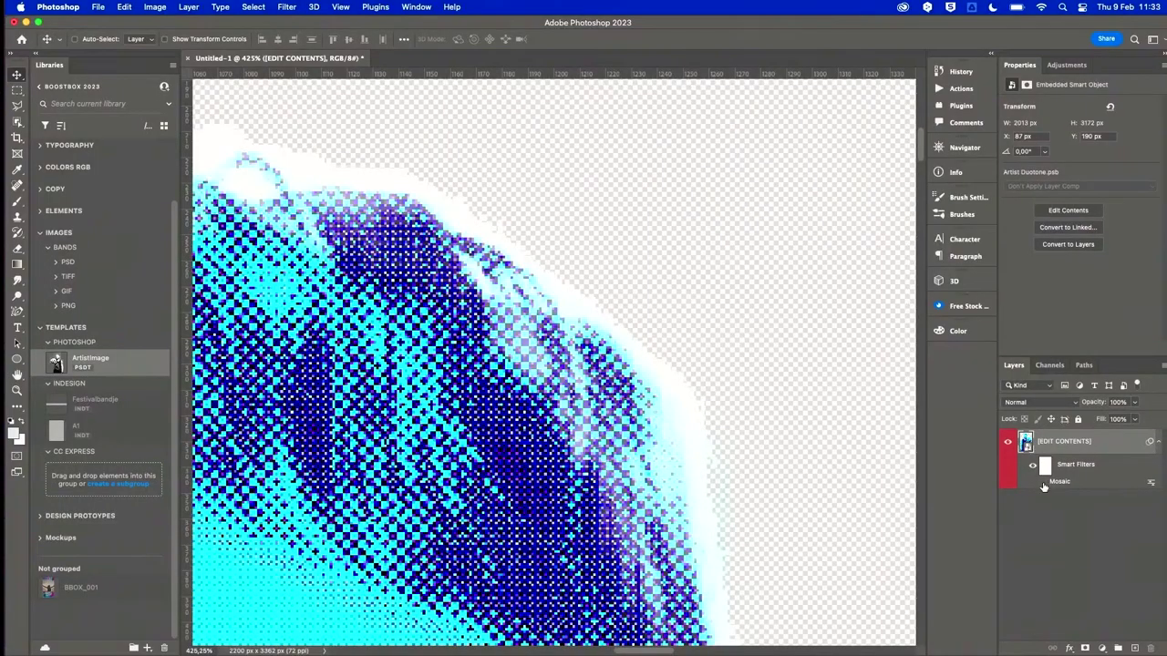
Turn on the Mosaic smart filter of the [EDIT CONTENTS] layer in the main document.
click(1043, 481)
scroll(561, 296, down, 10)
scroll(588, 485, up, 5)
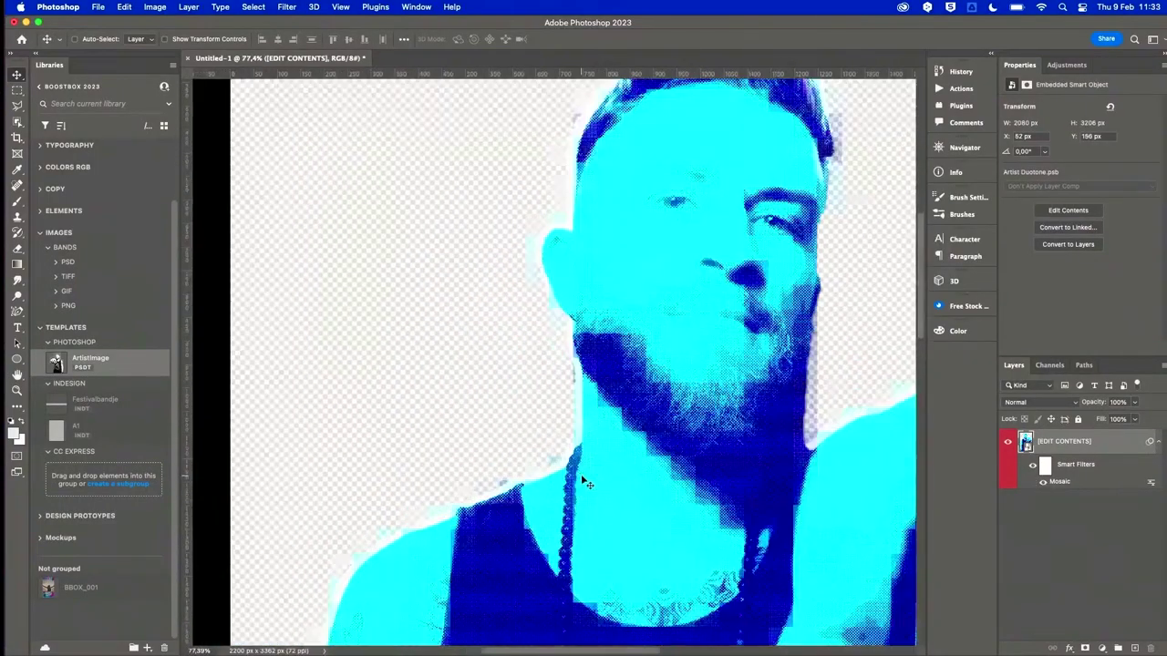
Examine the mosaic blocks and dither pattern around the artist's fist, shoulder and neck at different magnifications.
scroll(588, 484, right, 10)
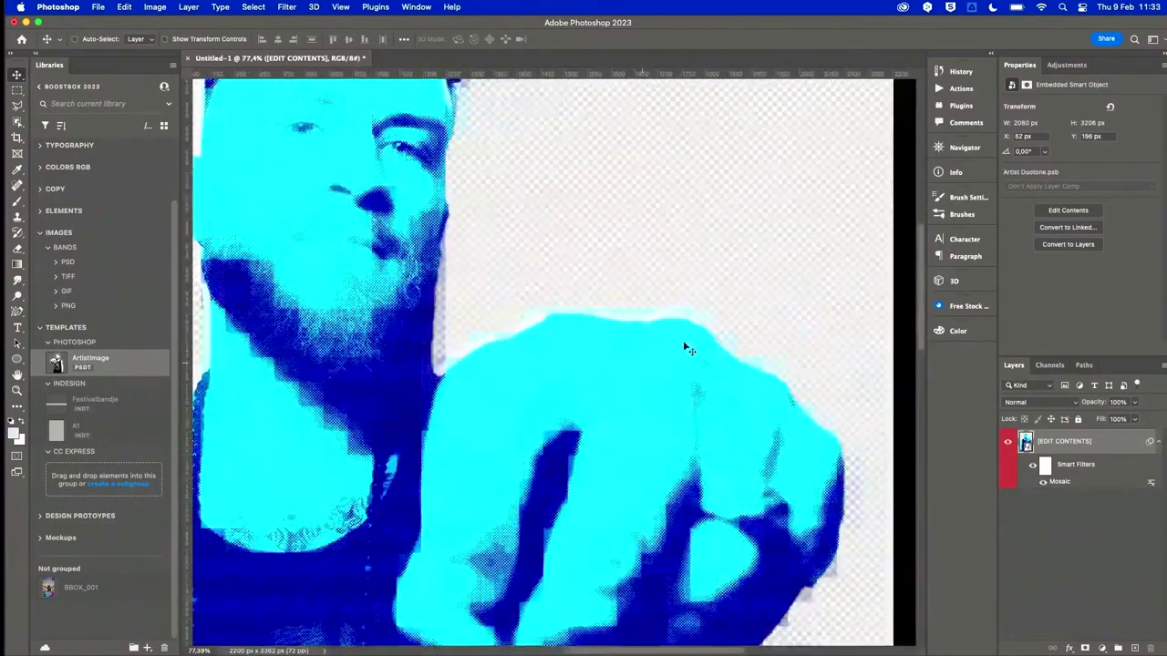
scroll(689, 350, up, 8)
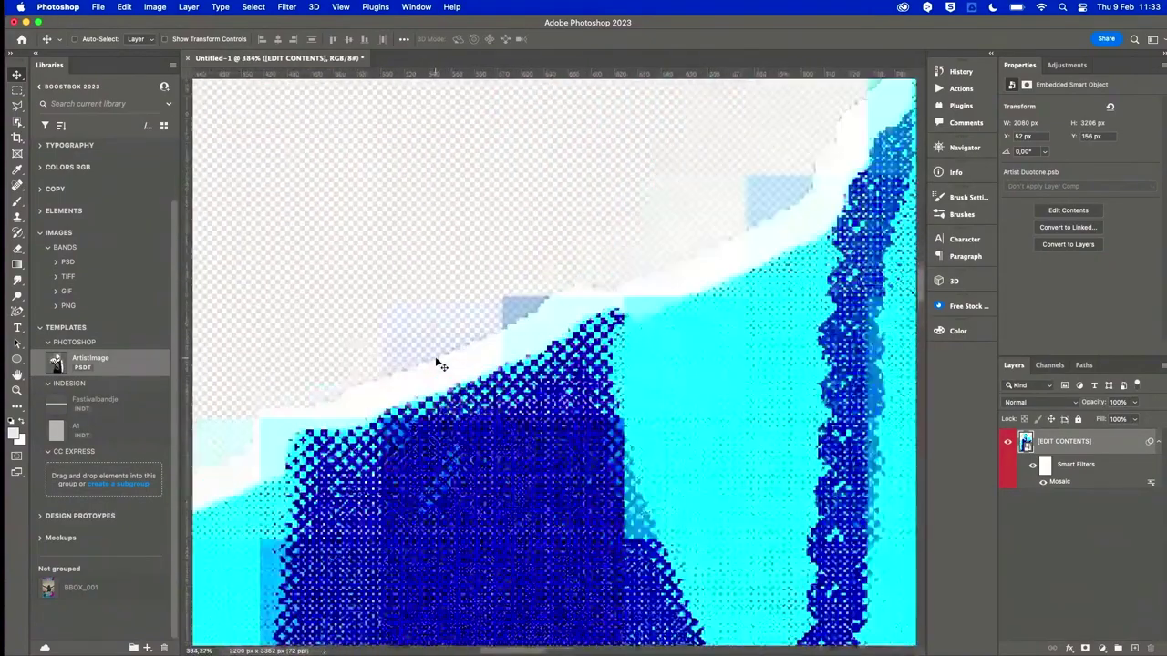
scroll(447, 373, left, 5)
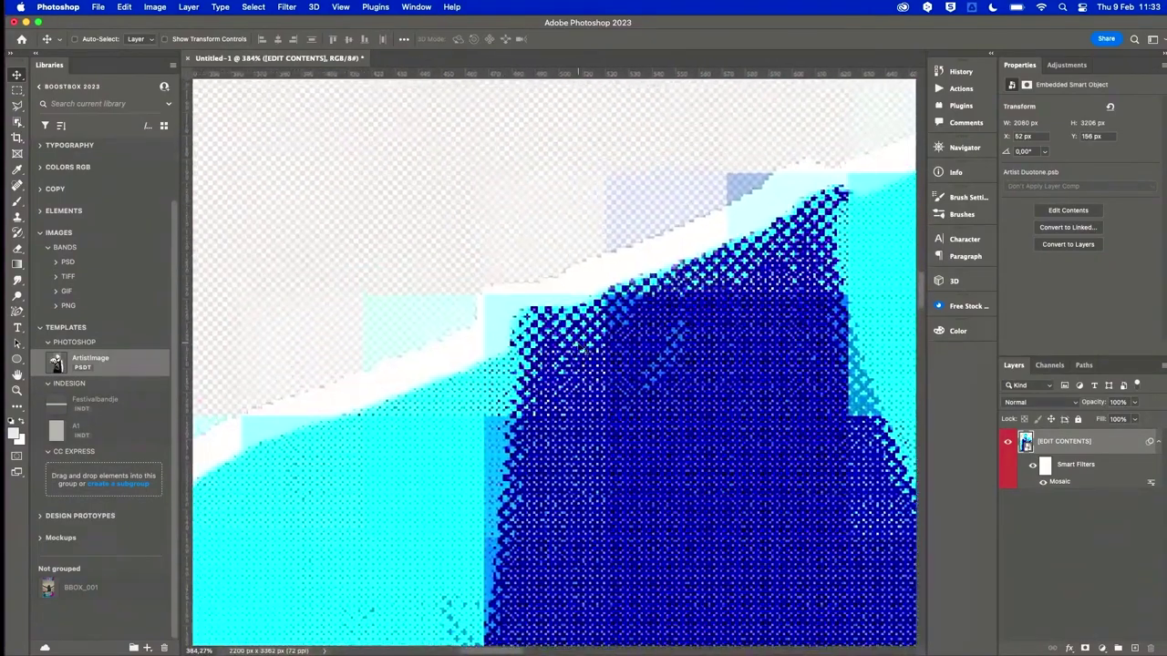
scroll(588, 310, down, 10)
scroll(579, 319, up, 8)
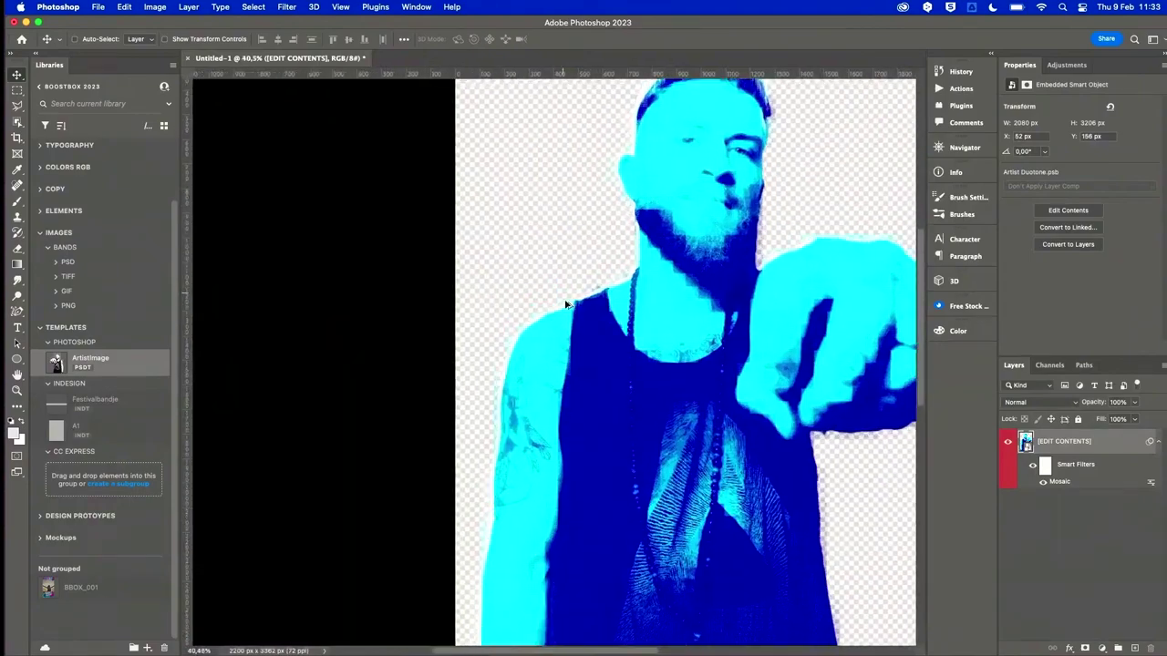
scroll(574, 325, down, 6)
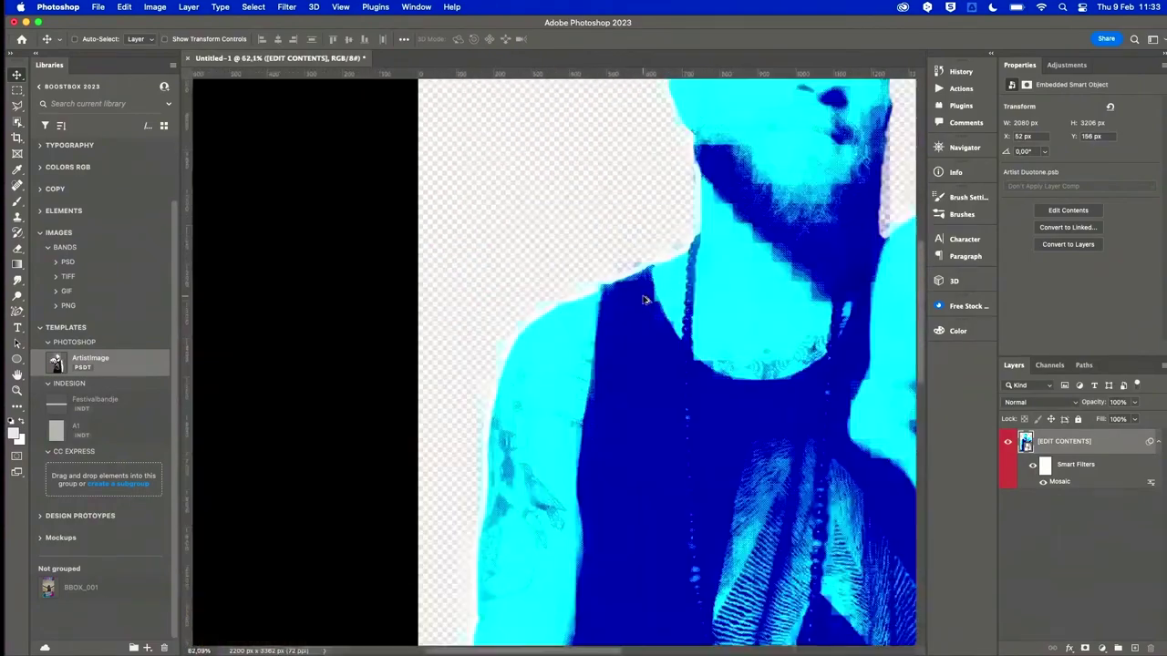
scroll(614, 349, down, 2)
scroll(606, 343, down, 3)
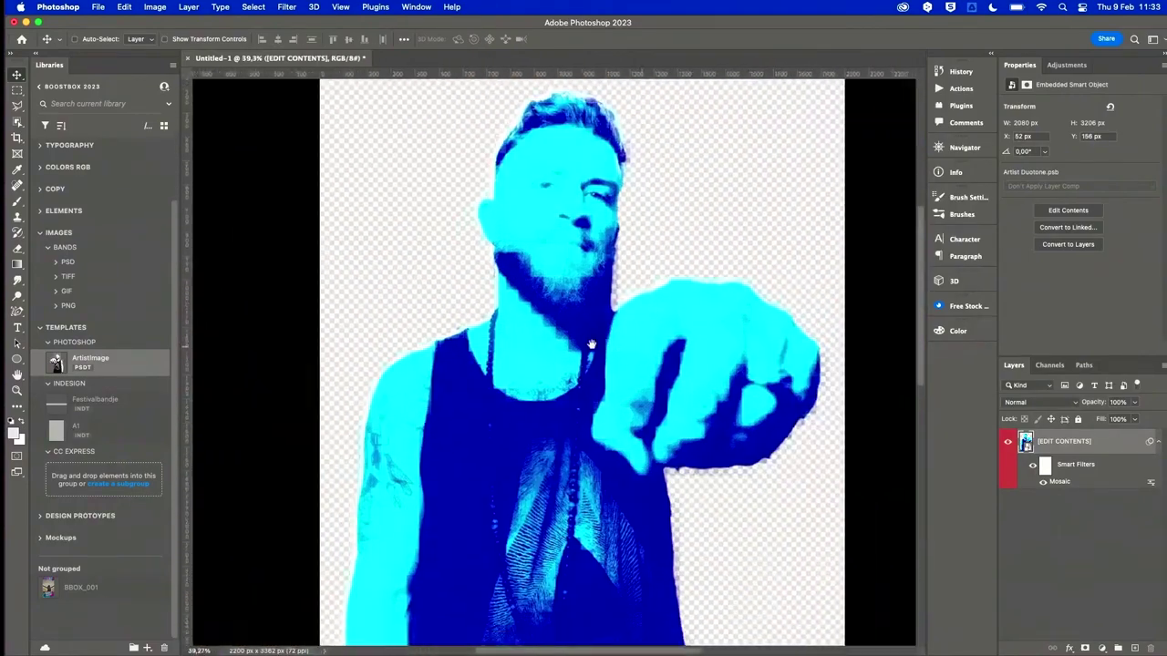
Review the Mosaic filter's blending mode and opacity against the portrait and cancel without changes.
scroll(602, 343, down, 3)
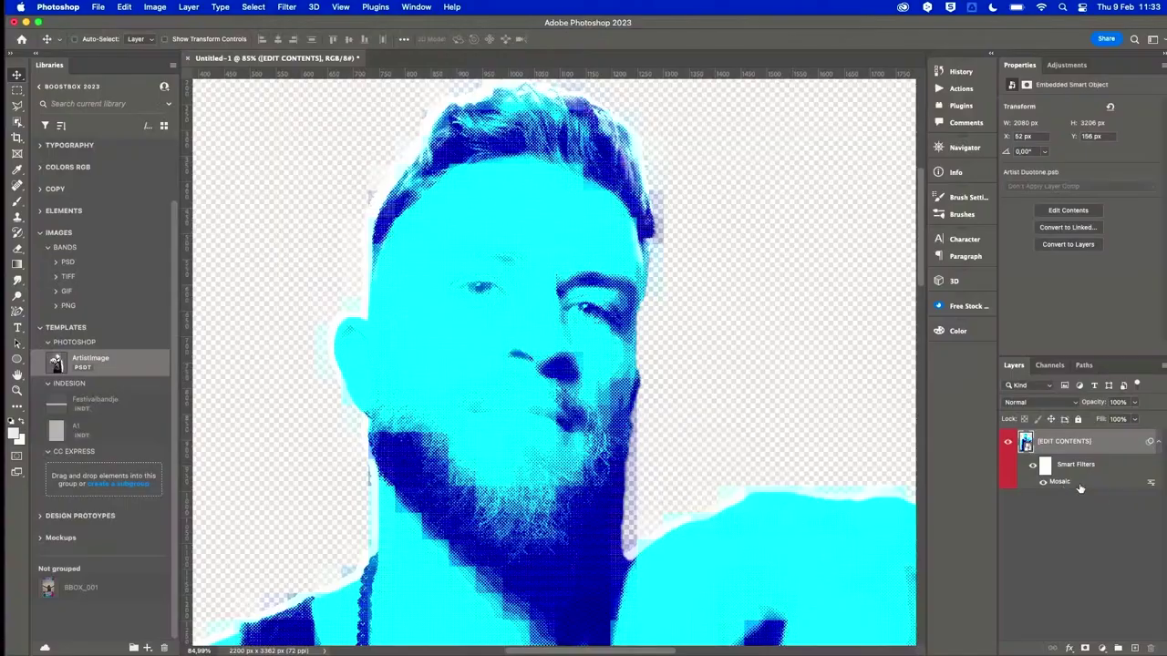
double_click(1151, 484)
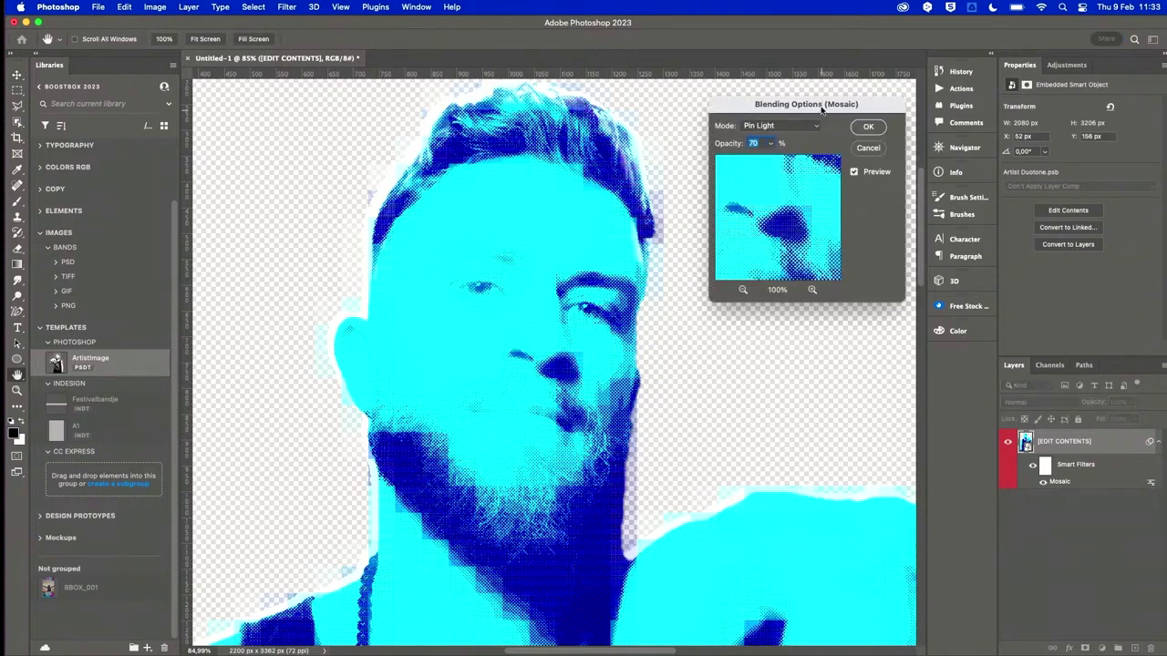
drag(821, 110, 735, 114)
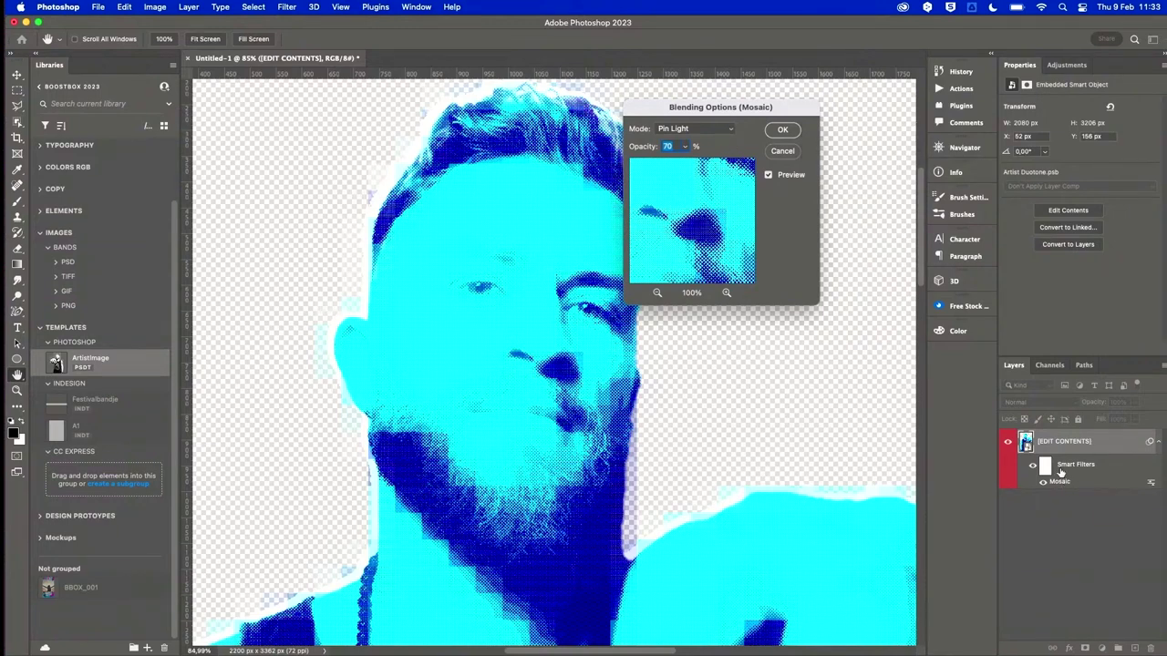
click(783, 153)
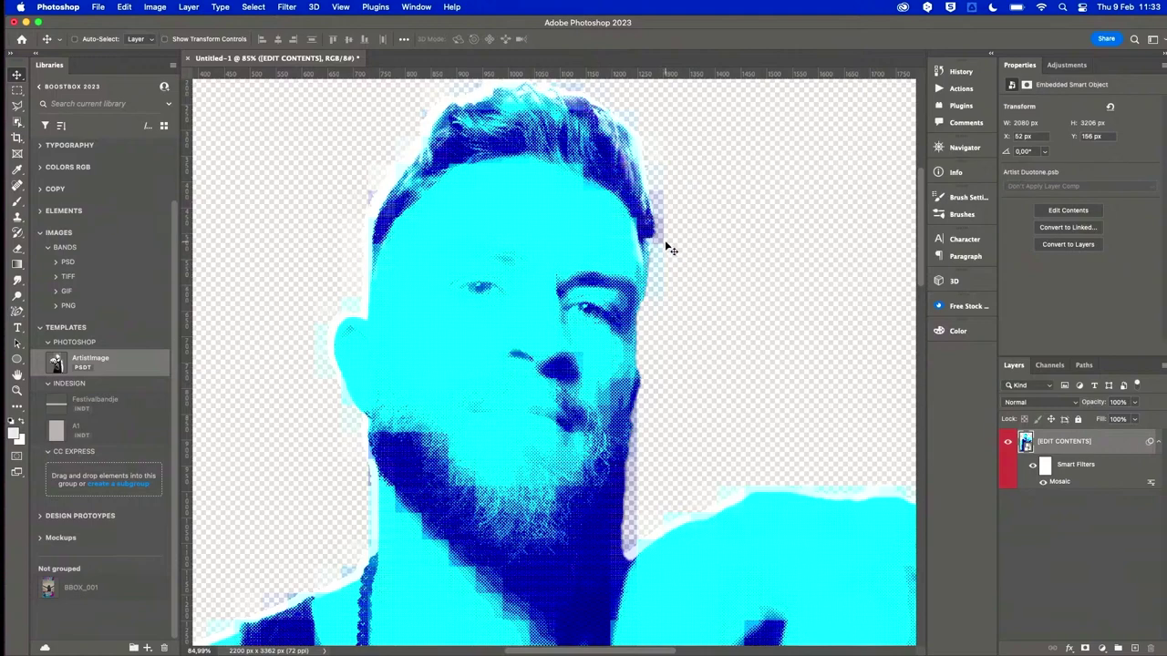
scroll(652, 248, down, 5)
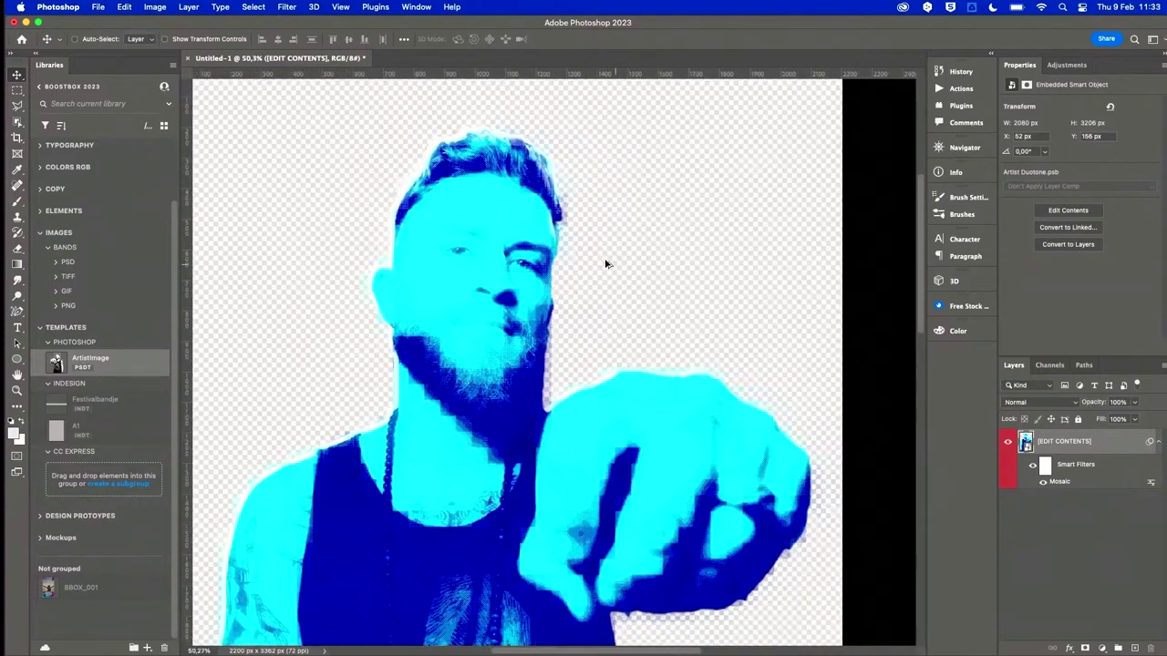
scroll(606, 265, down, 4)
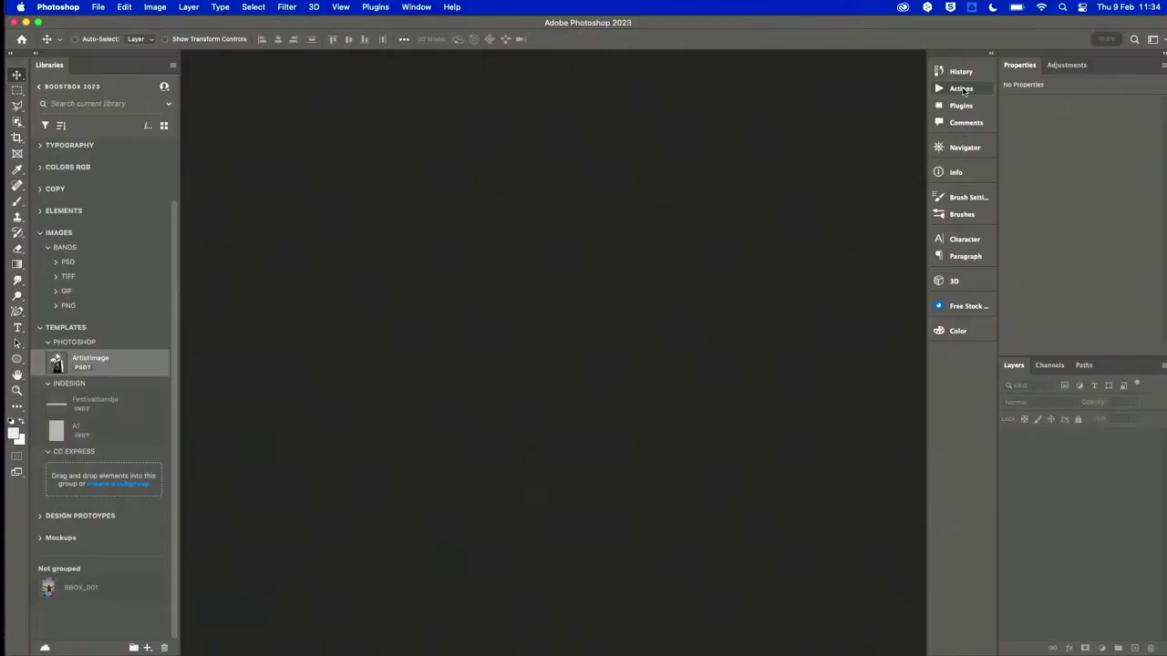
Examine the BoostBox action set, including the three actions chained in Play all: General Prep, Artist FX and Export.
click(961, 89)
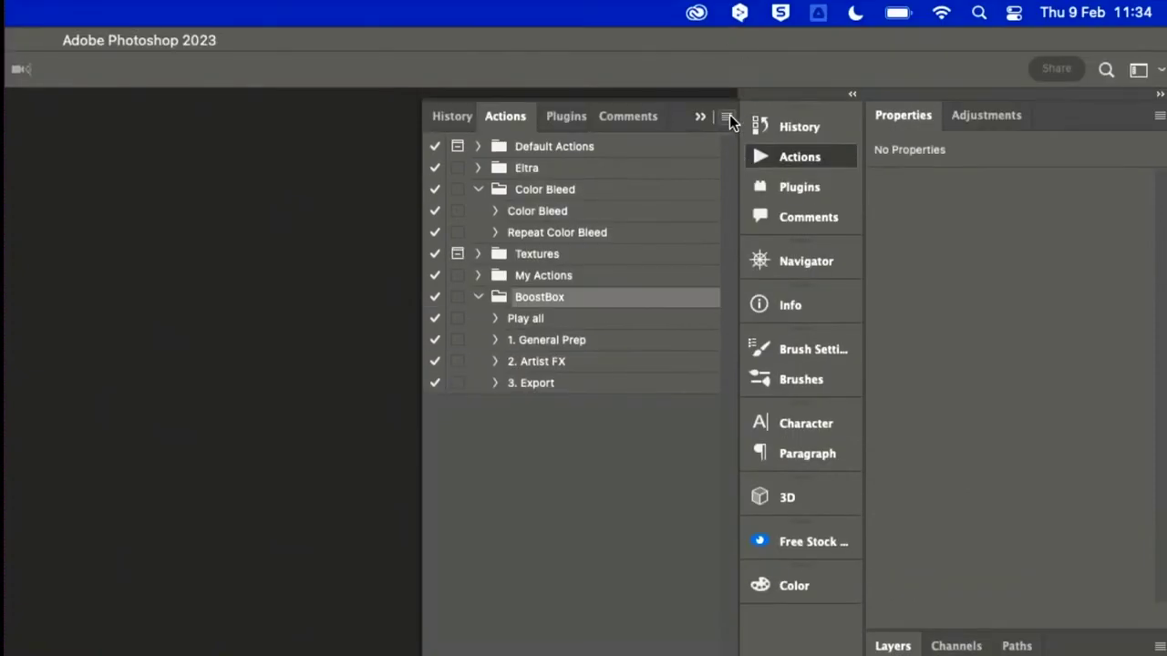
click(727, 116)
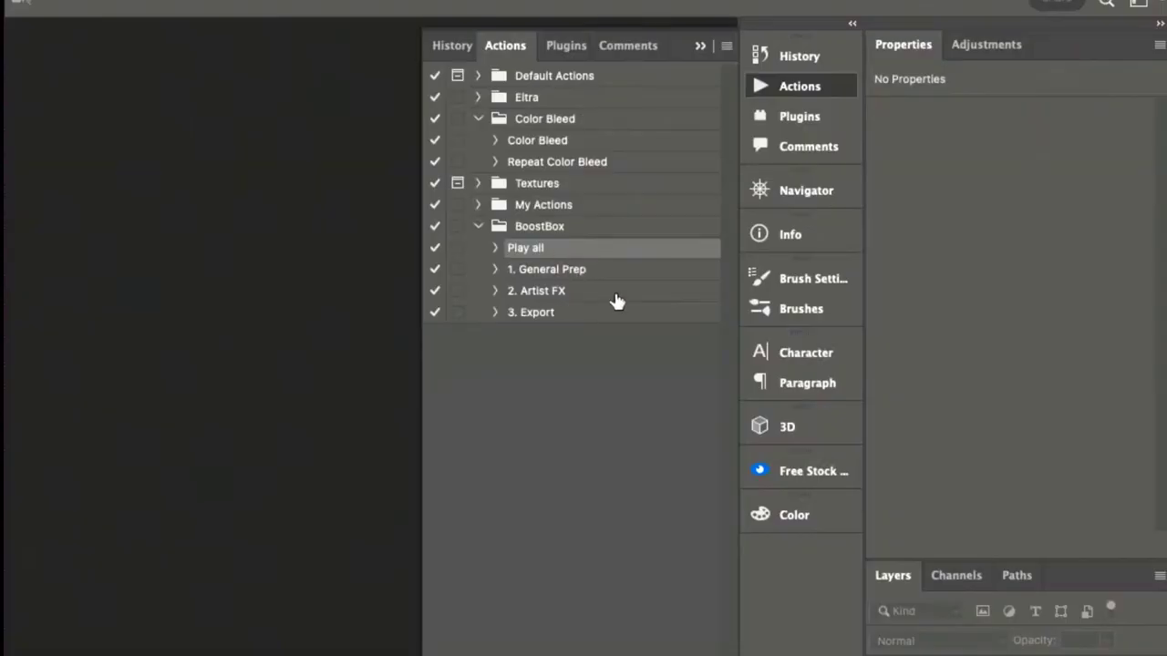
click(495, 249)
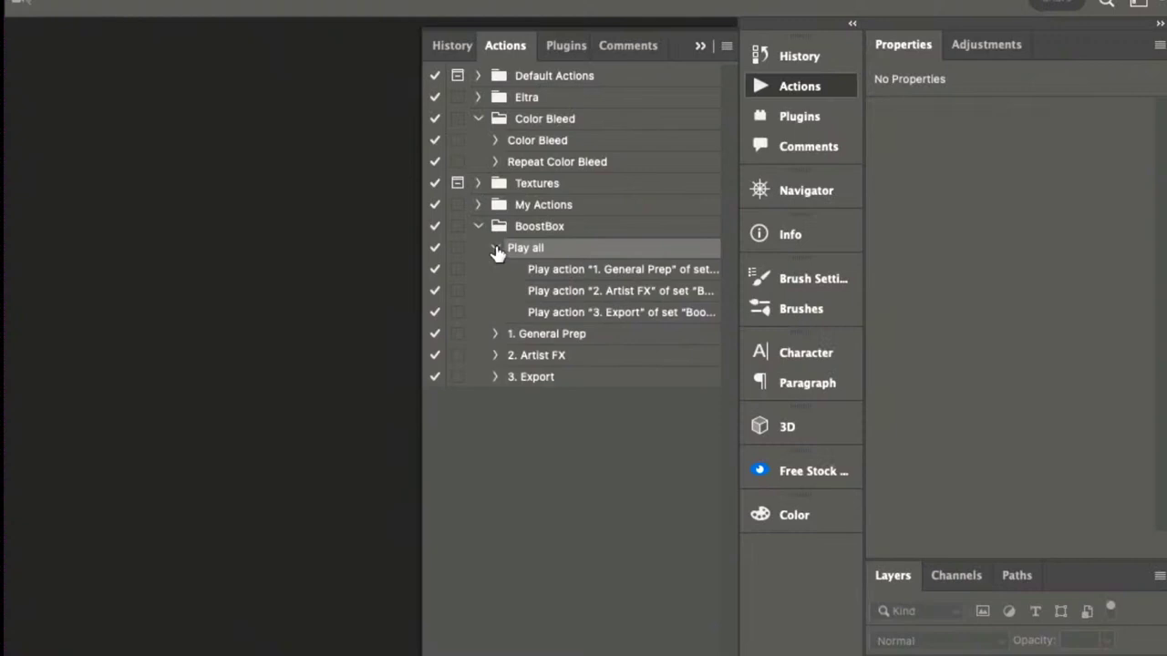
click(597, 269)
click(588, 290)
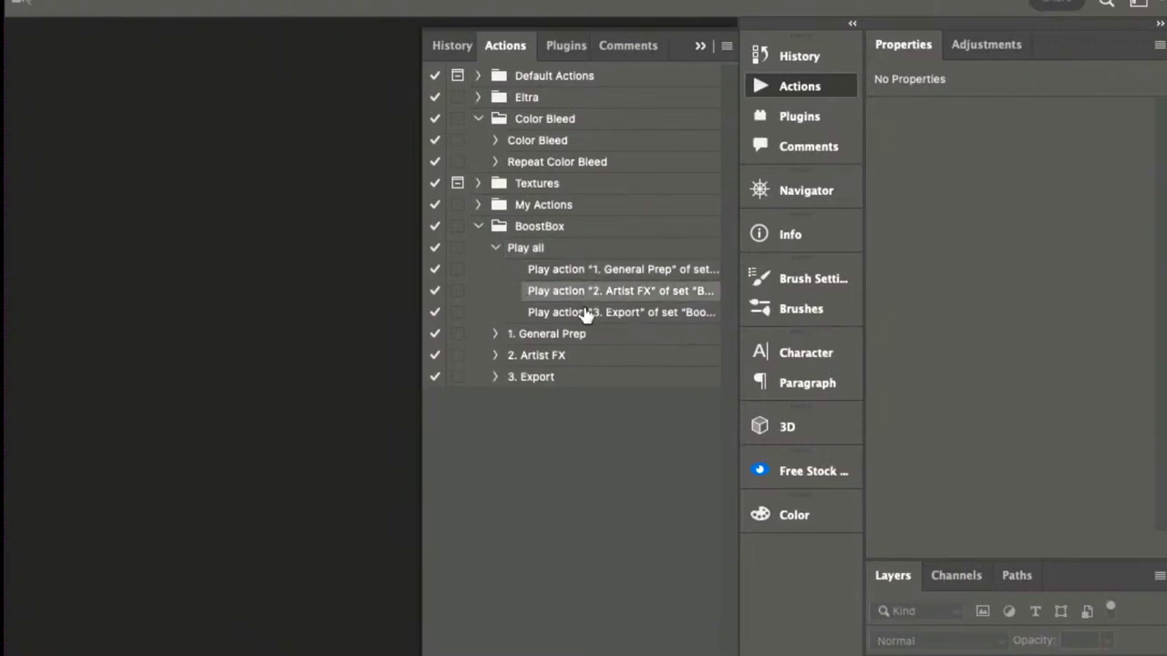
click(557, 337)
click(559, 355)
click(558, 378)
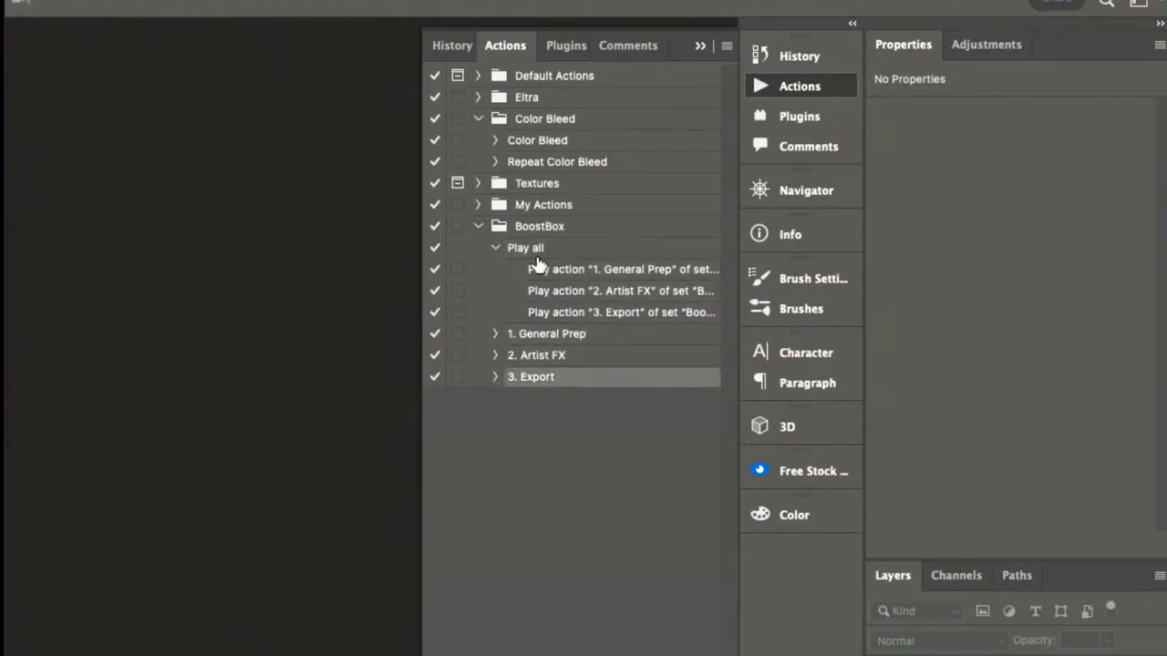
click(496, 248)
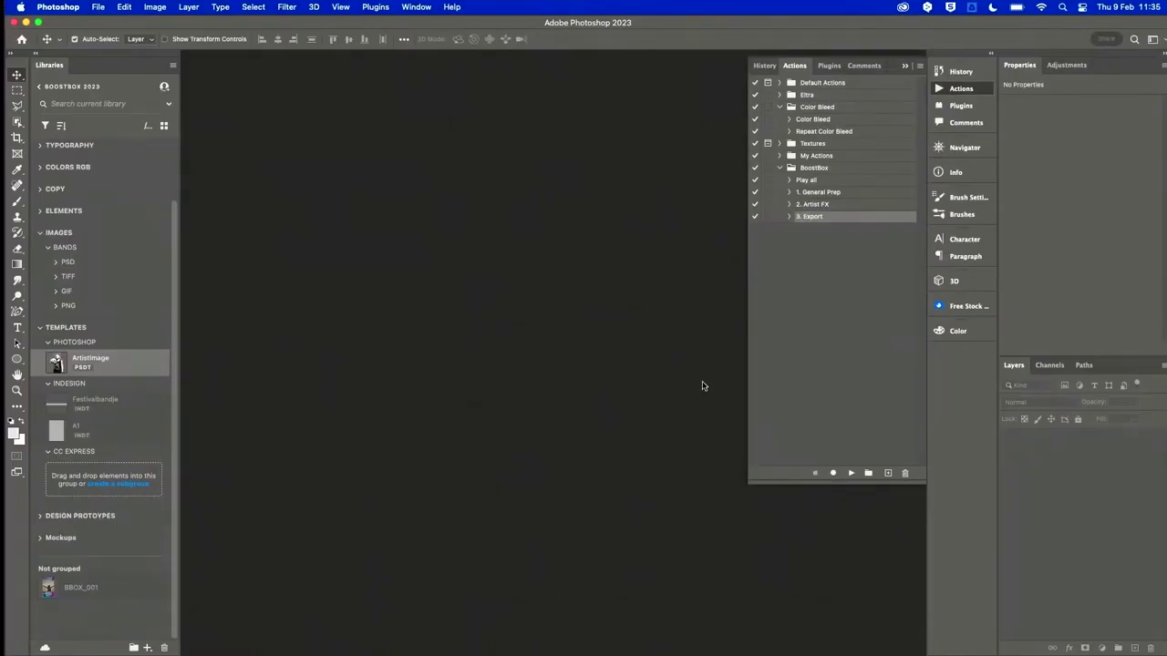
Switch to Finder and open the beelden folder inside the Start folder of the 02 Productie van artiesten project.
key(super+Tab)
key(super+Tab)
key(super+Tab)
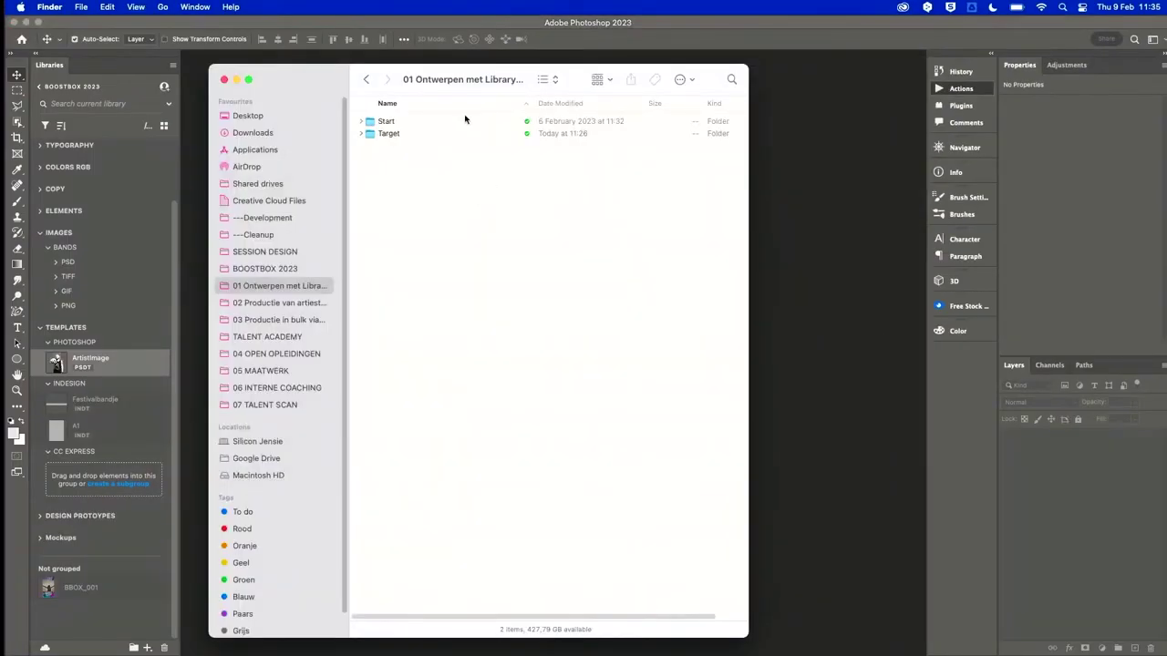
click(261, 304)
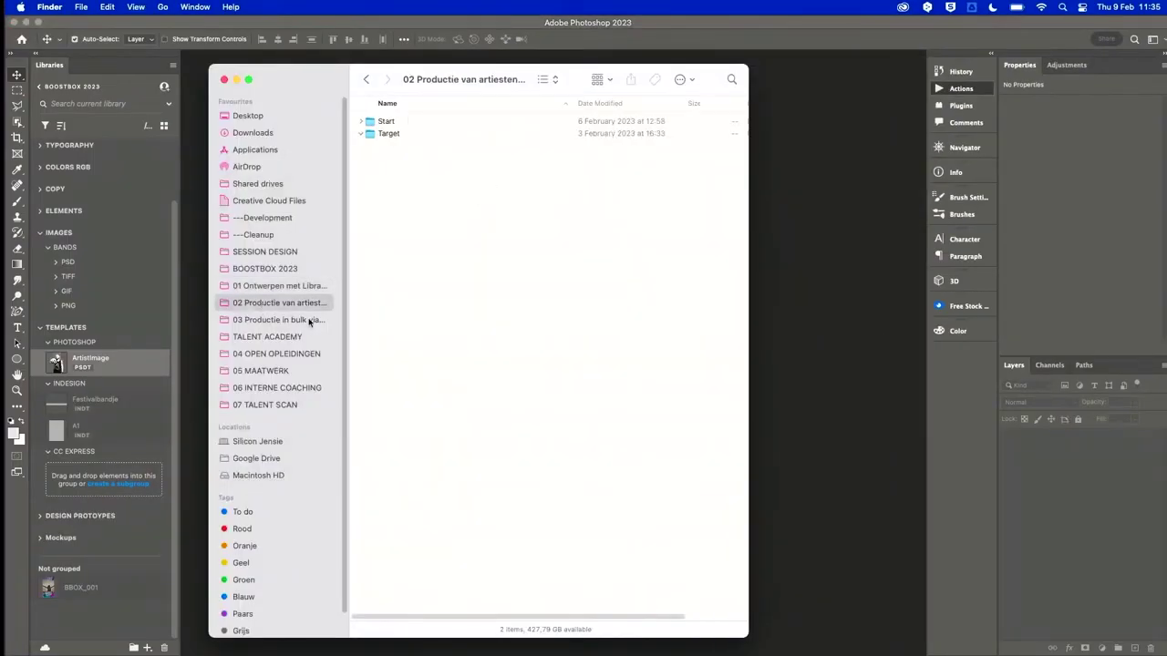
double_click(435, 125)
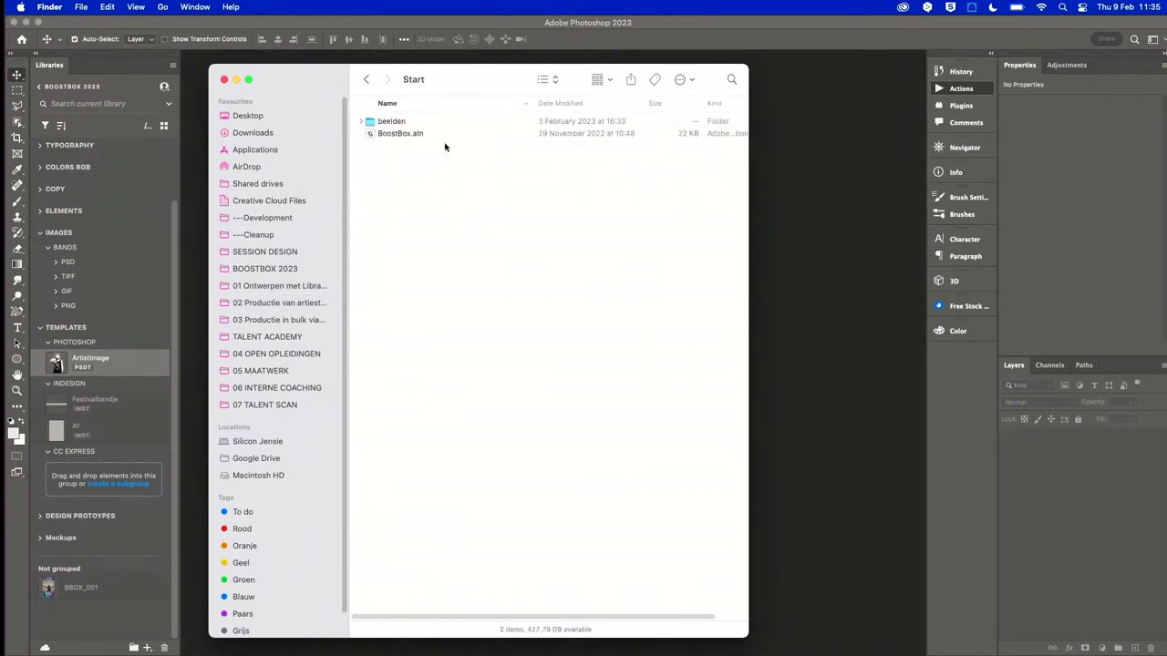
double_click(434, 122)
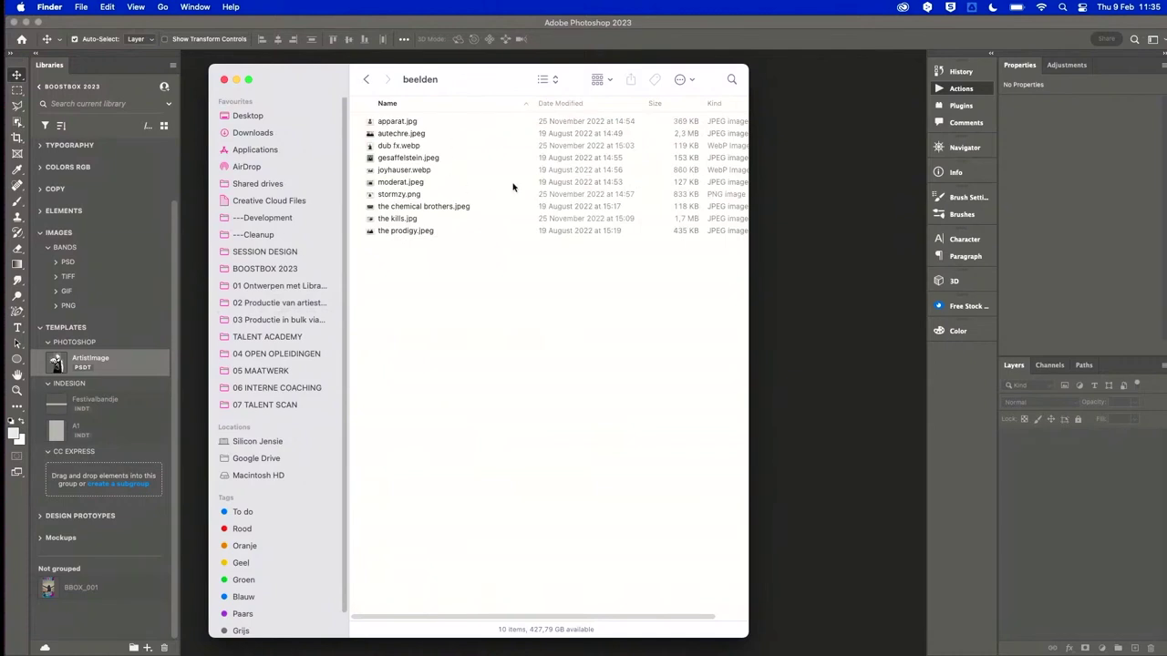
Open the kills.jpg from the beelden folder in Photoshop and run the BoostBox General Prep action on it.
double_click(472, 220)
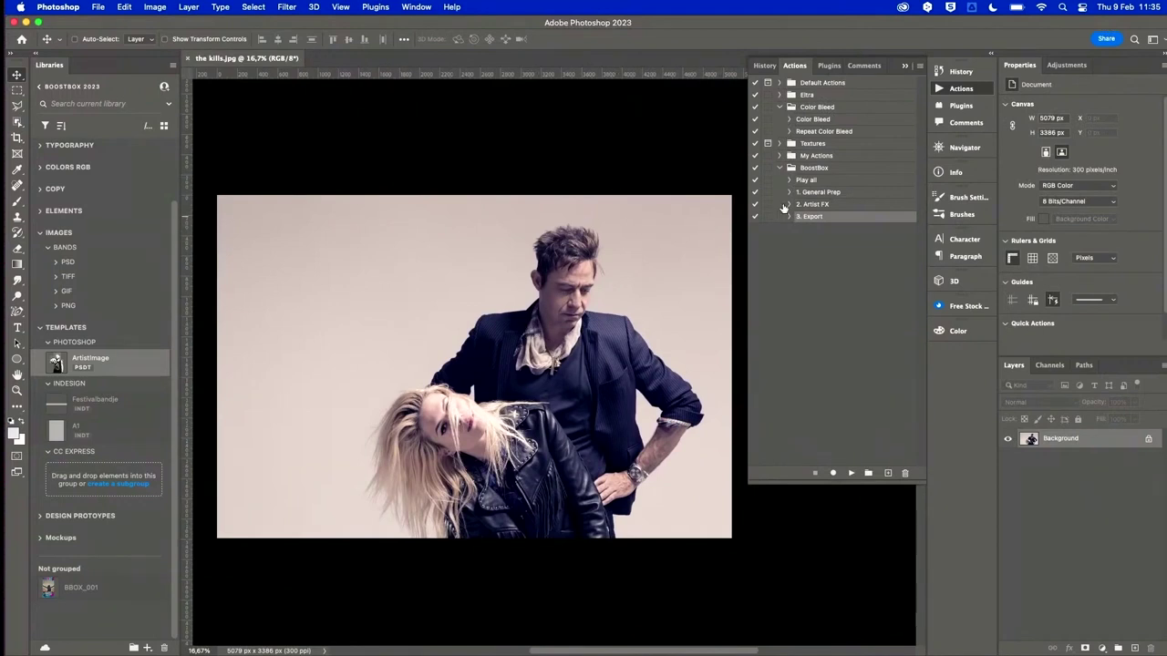
click(827, 196)
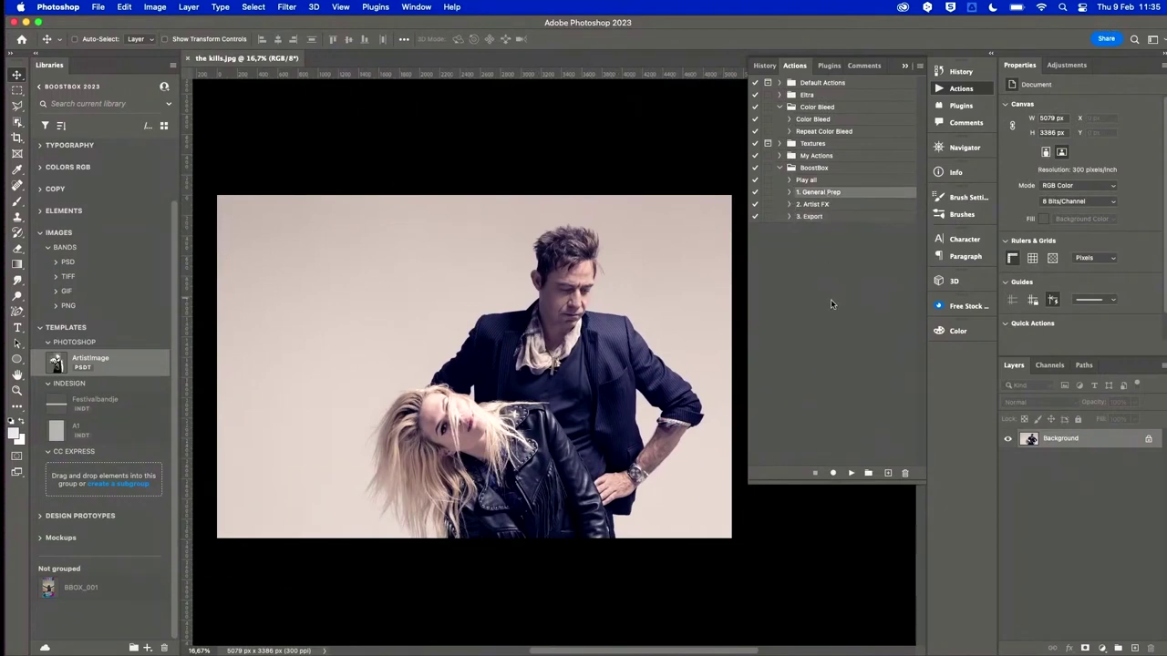
click(850, 473)
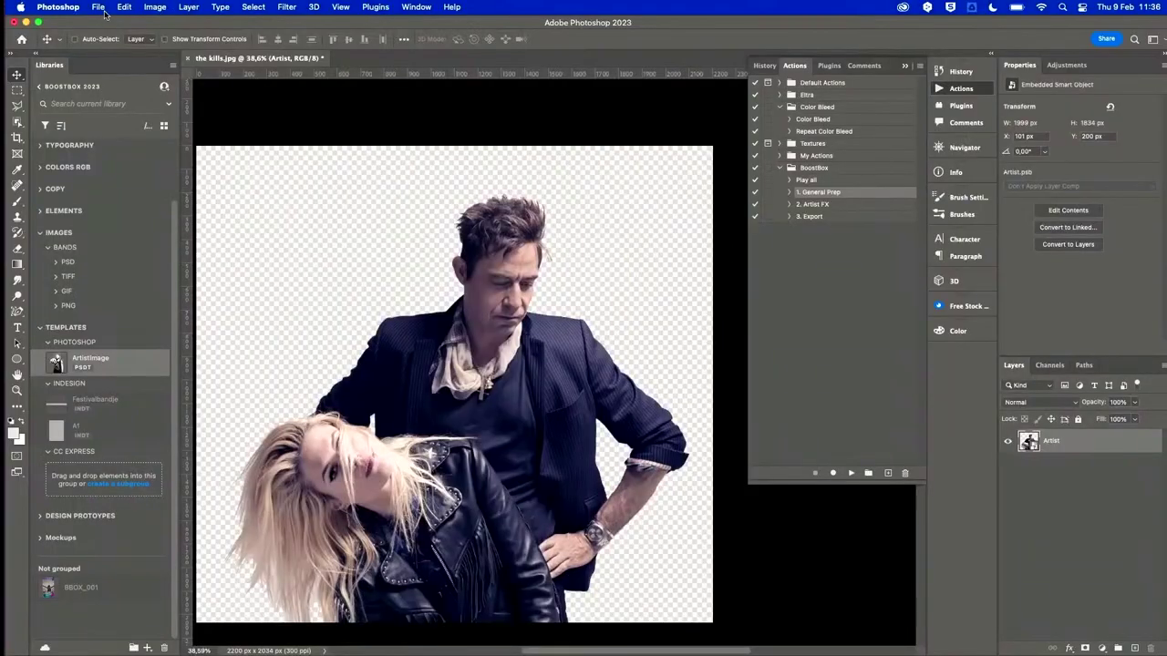
Revert the kills.jpg and replay General Prep's first recorded steps individually, from the profile conversion to naming the layer Artist.
click(99, 8)
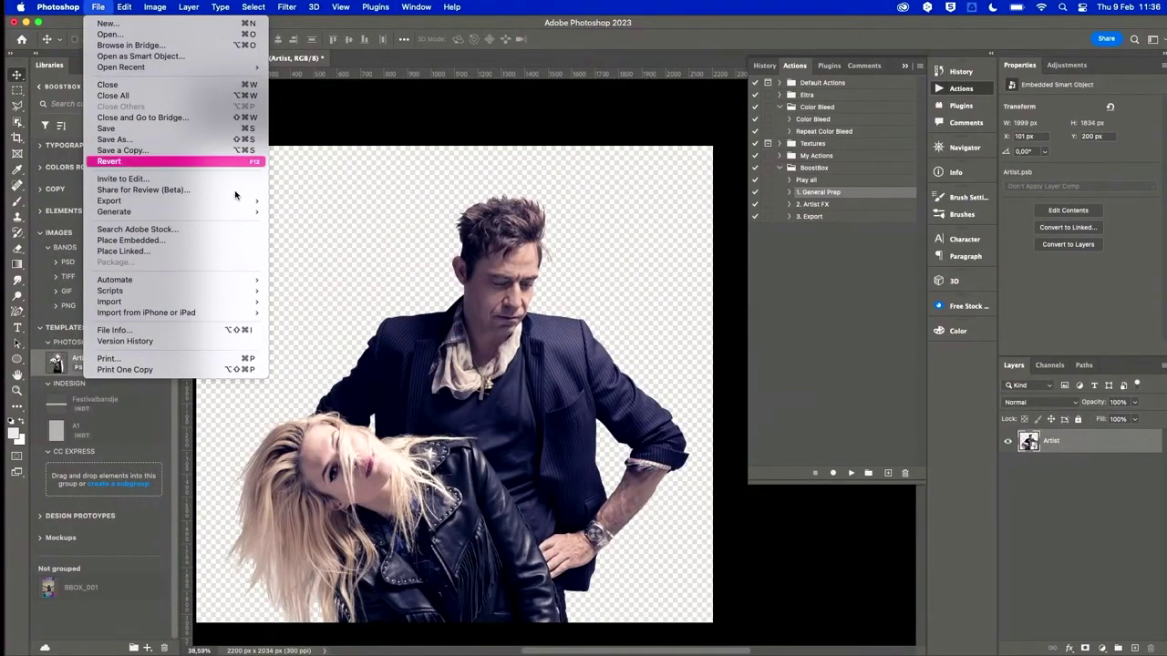
click(785, 194)
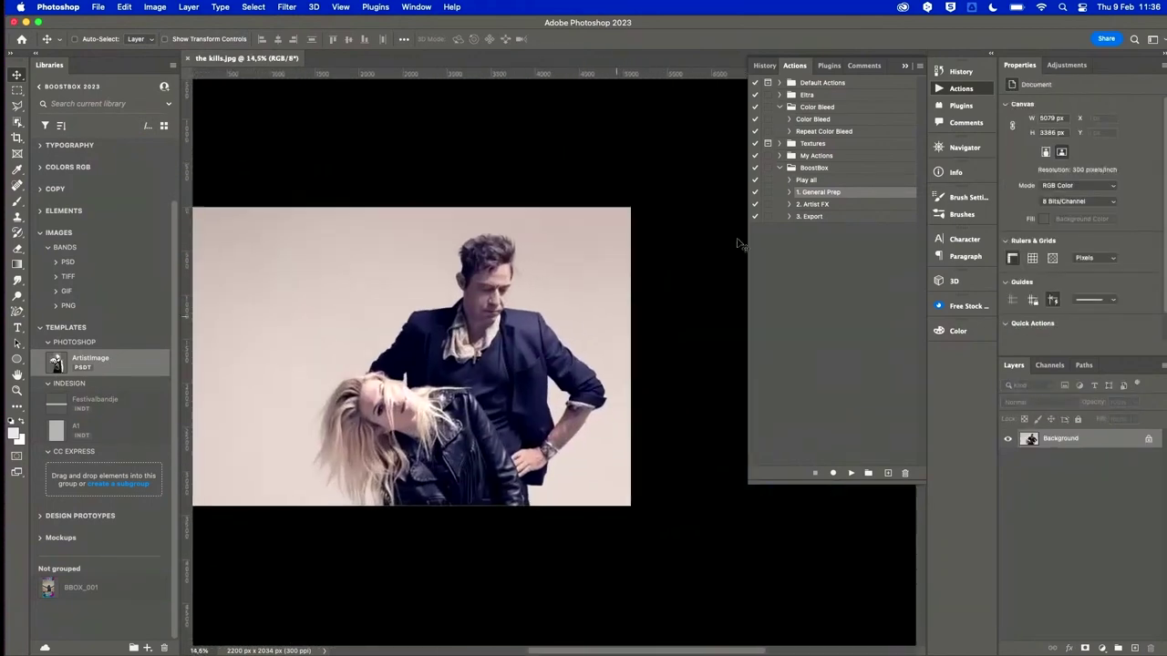
click(790, 194)
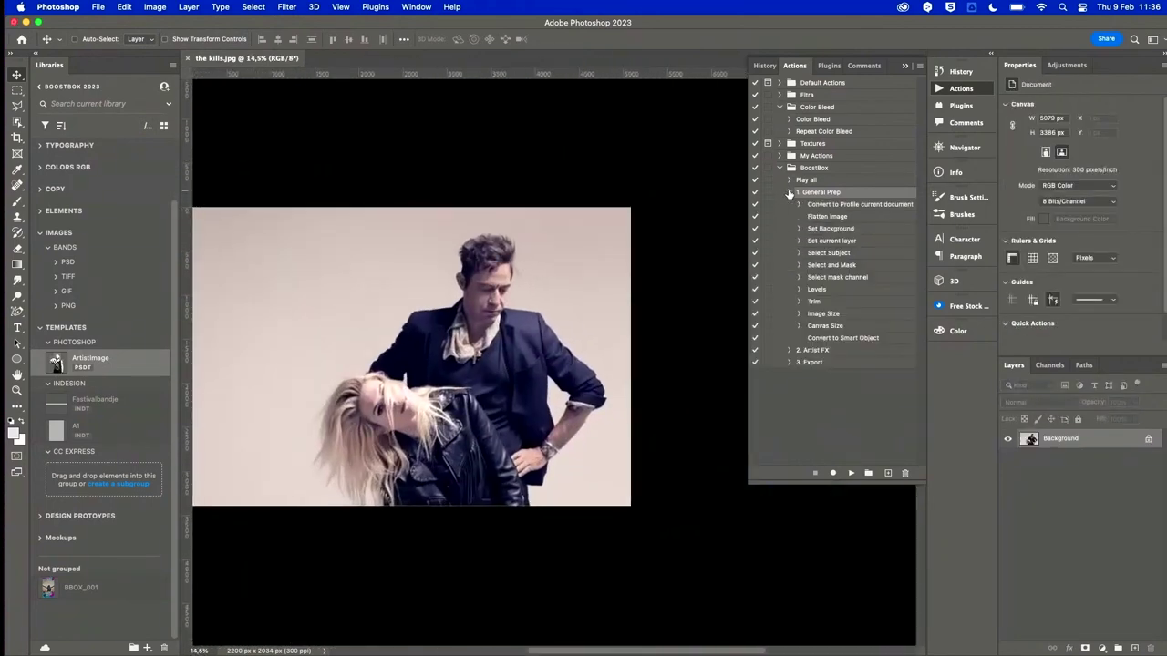
click(846, 208)
click(855, 217)
click(838, 227)
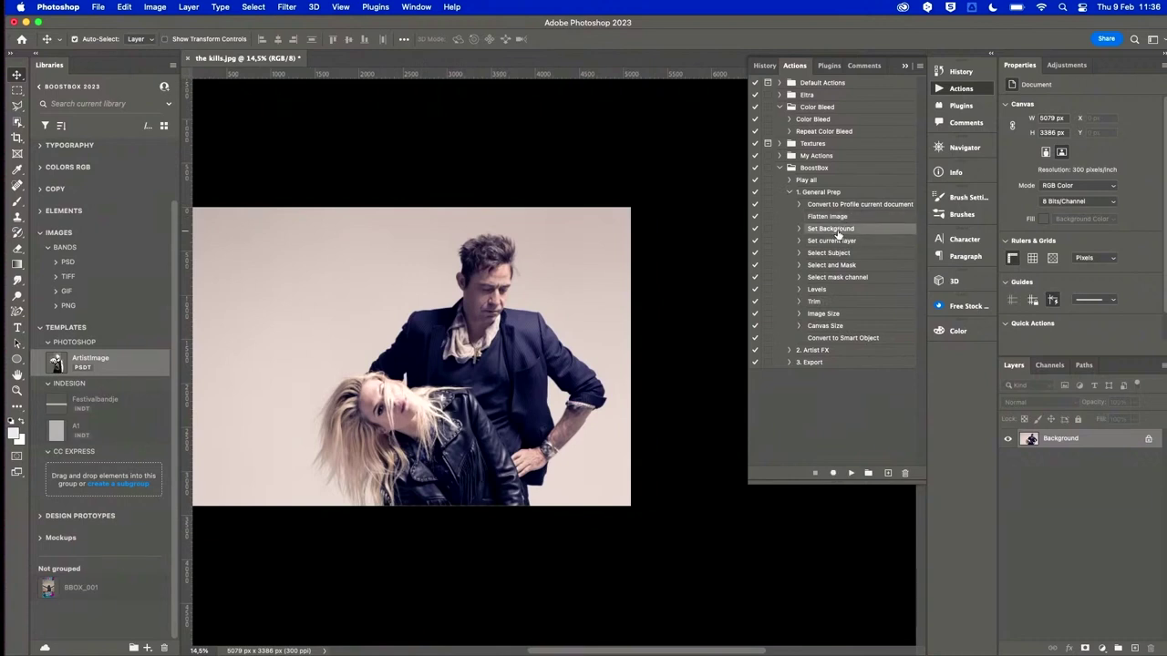
click(844, 242)
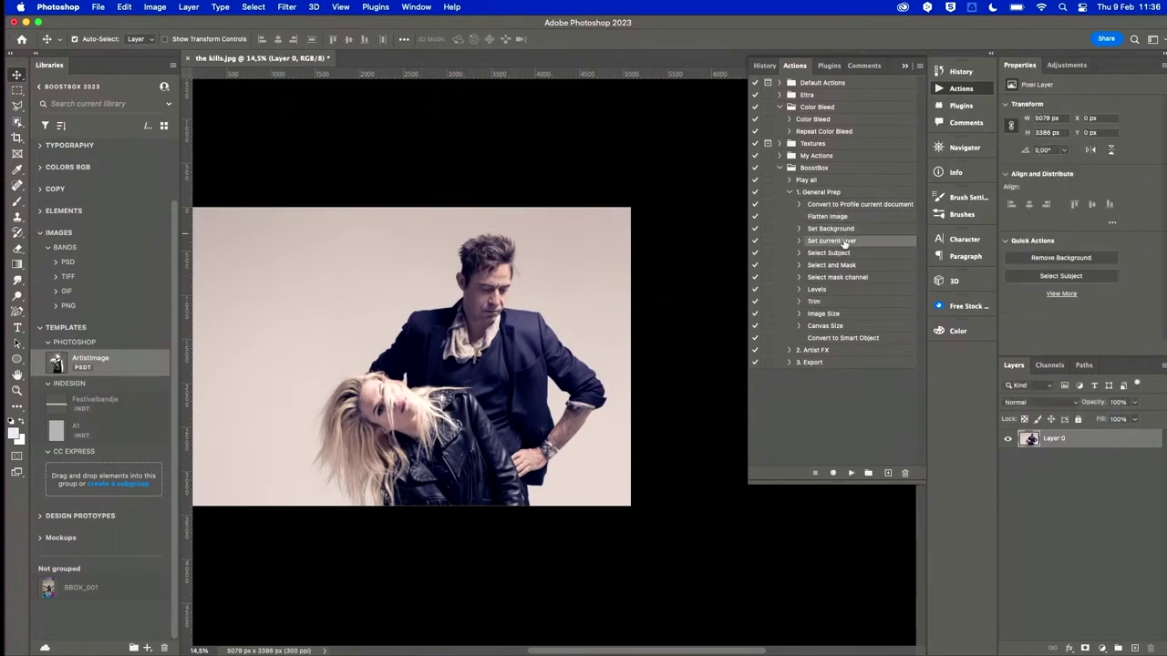
Play the remaining General Prep steps individually, from Select Subject through Select and Mask, Levels and Trim to Convert to Smart Object.
click(830, 253)
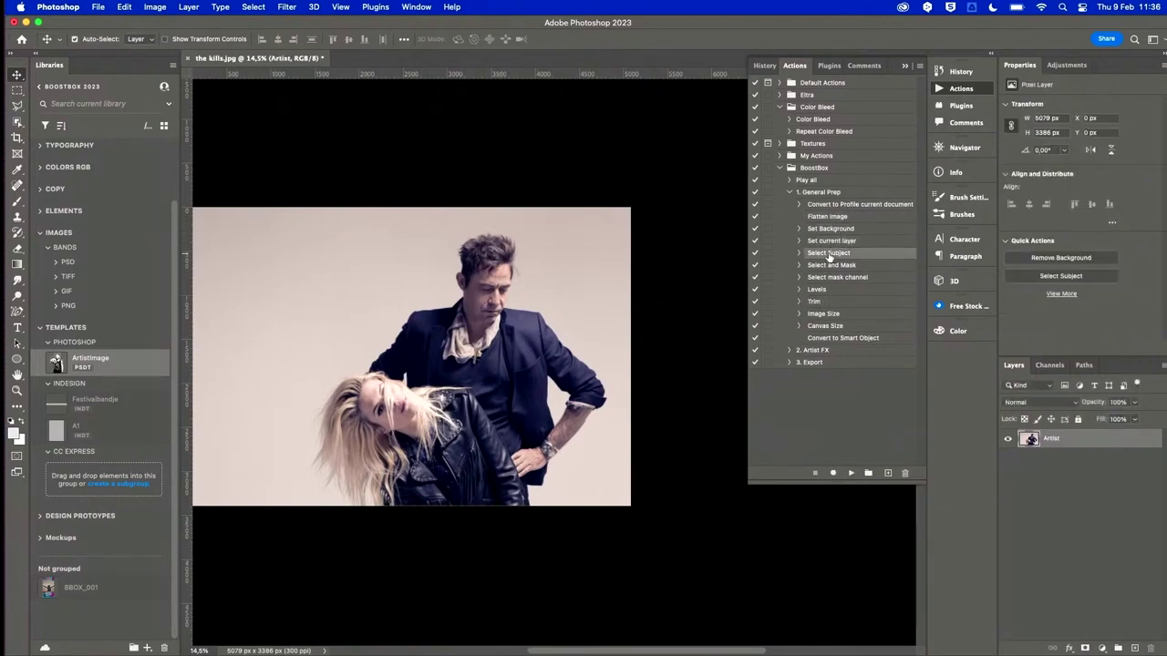
click(829, 253)
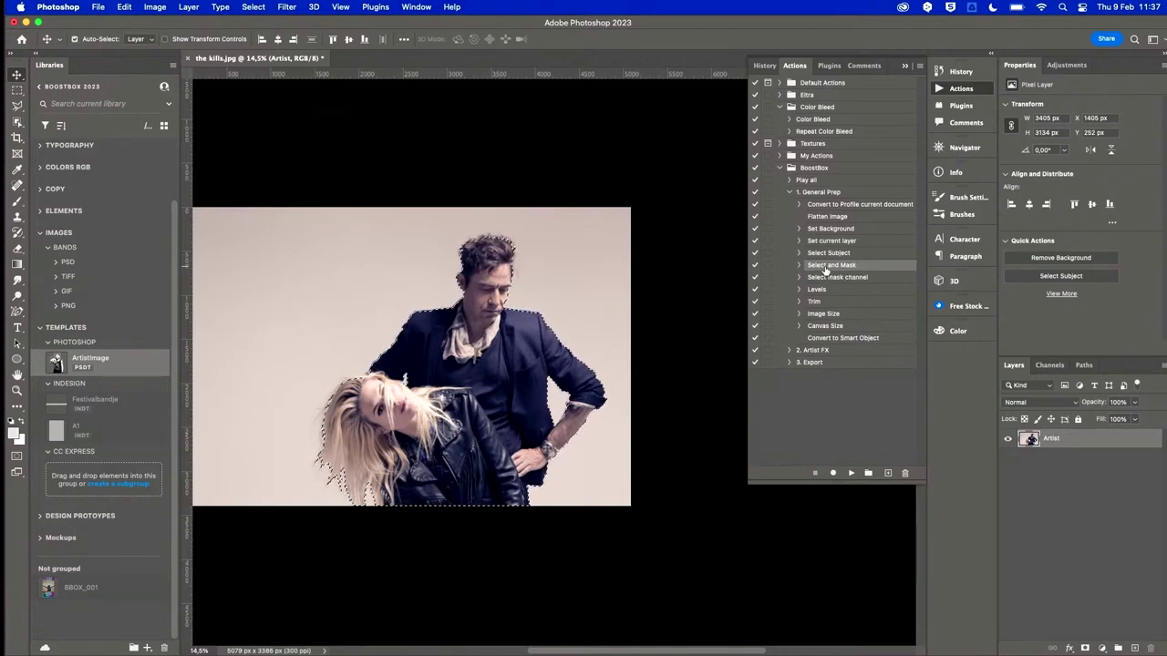
double_click(828, 266)
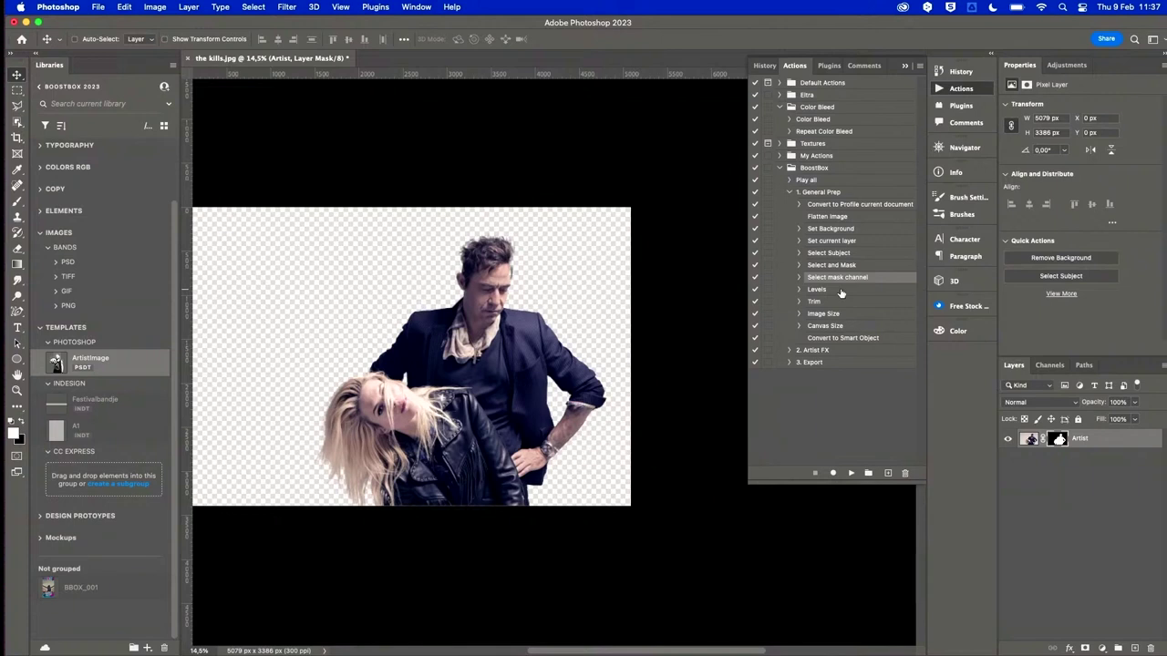
click(842, 302)
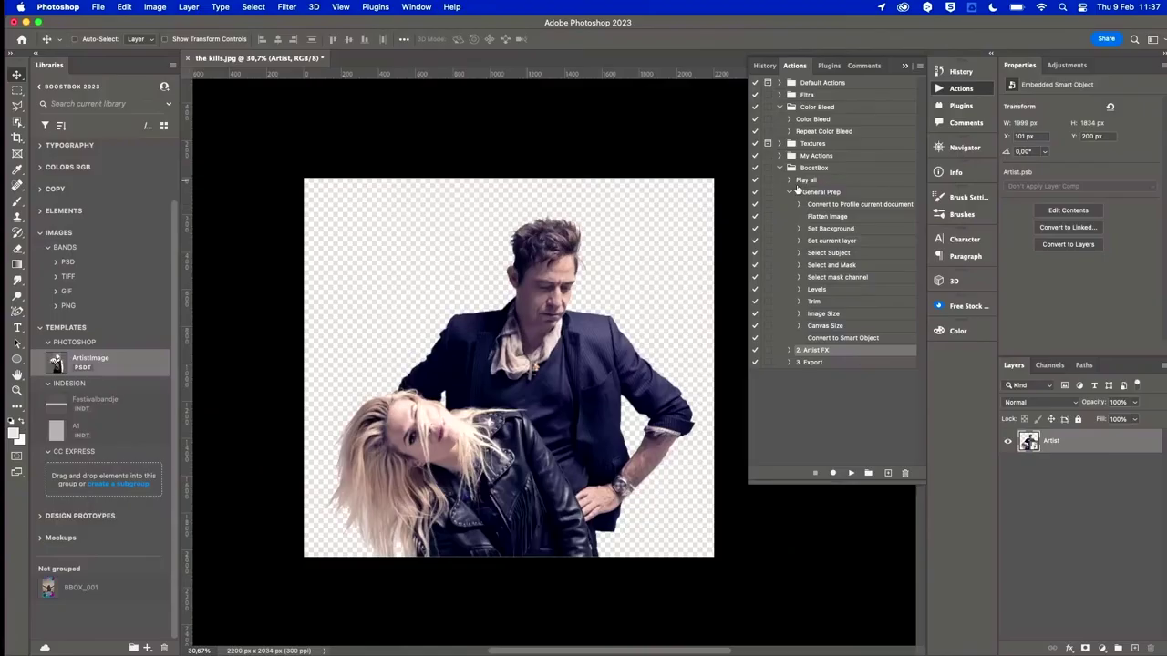
Run the Artist FX action on the isolated duo and examine the action's recorded layer steps.
click(789, 193)
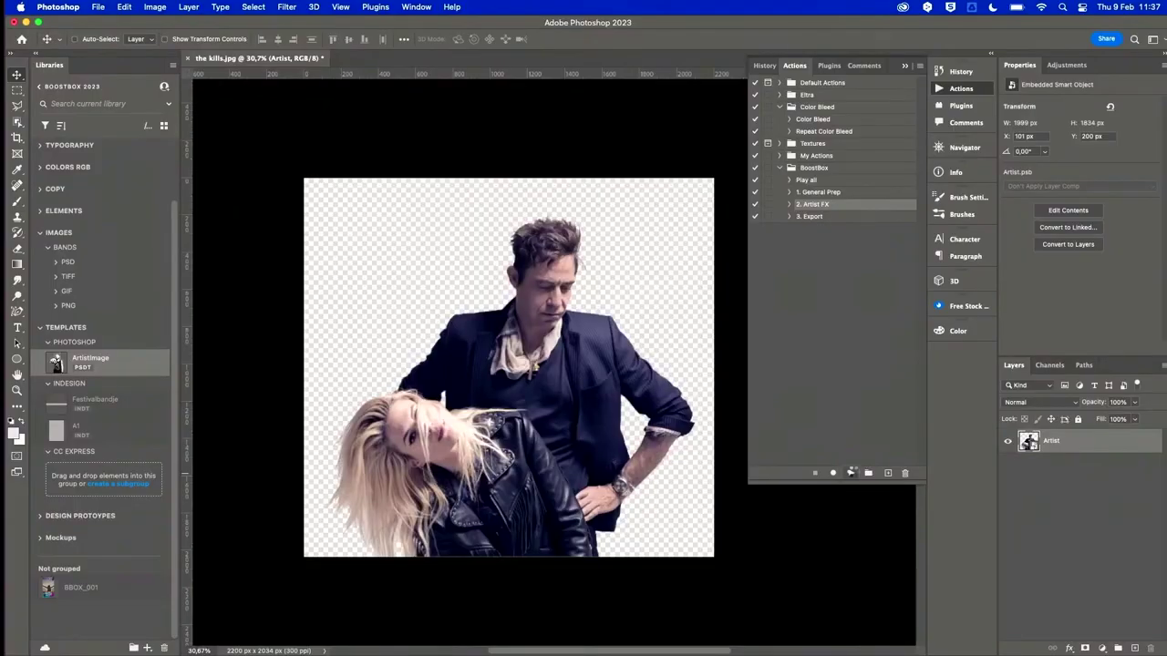
click(853, 473)
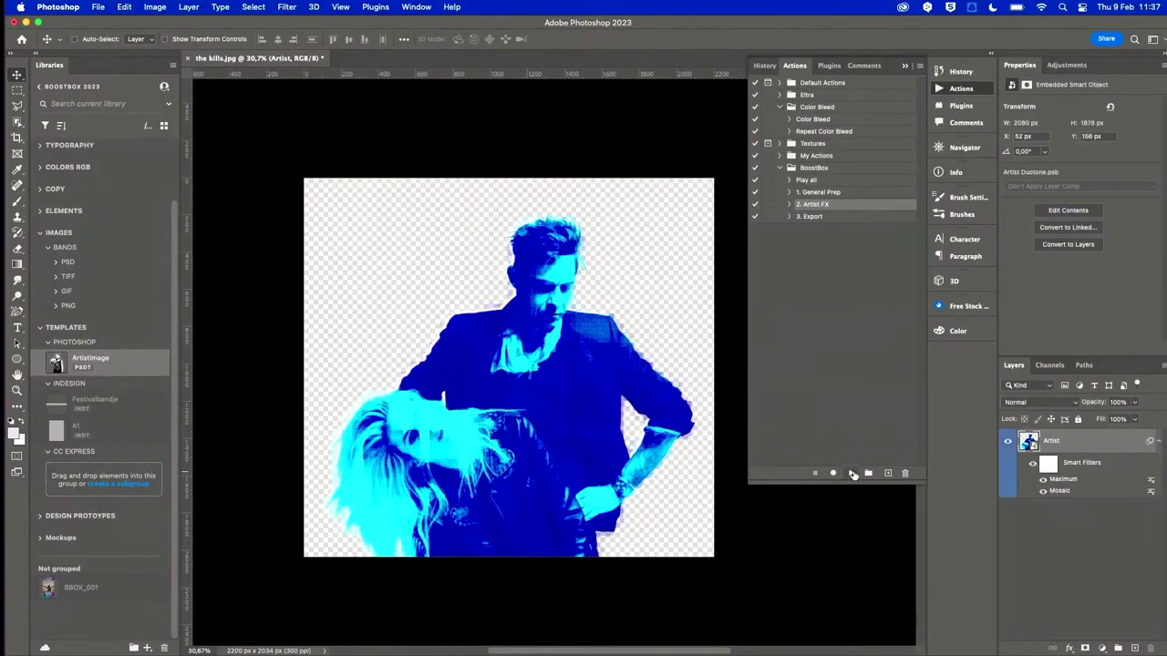
click(790, 204)
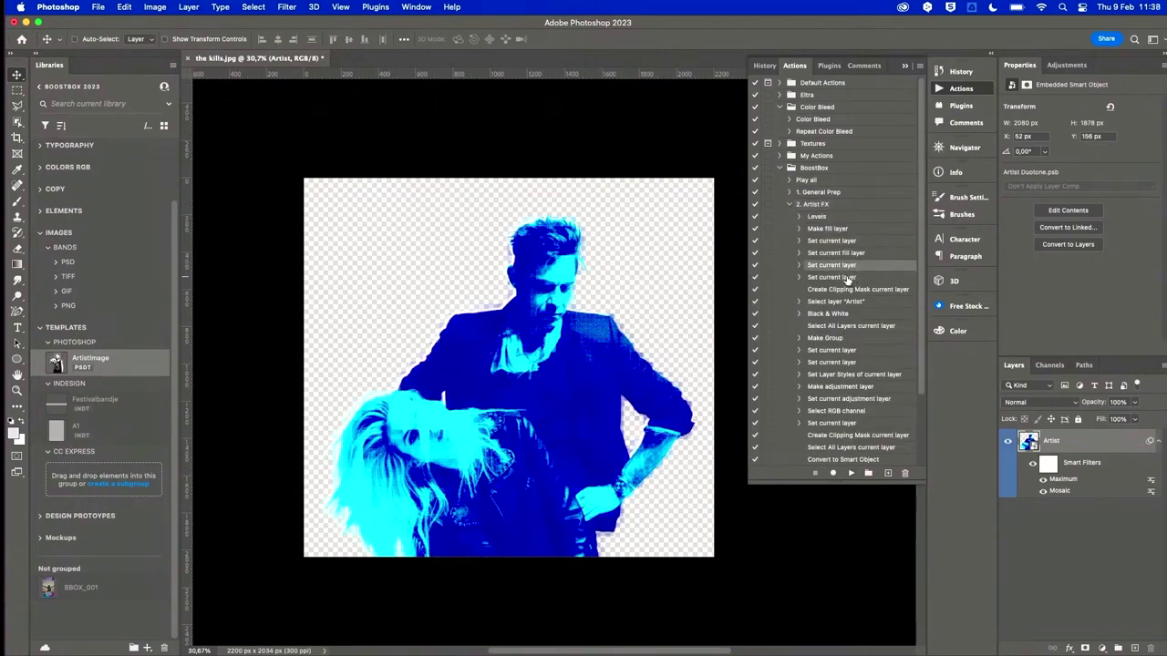
click(846, 278)
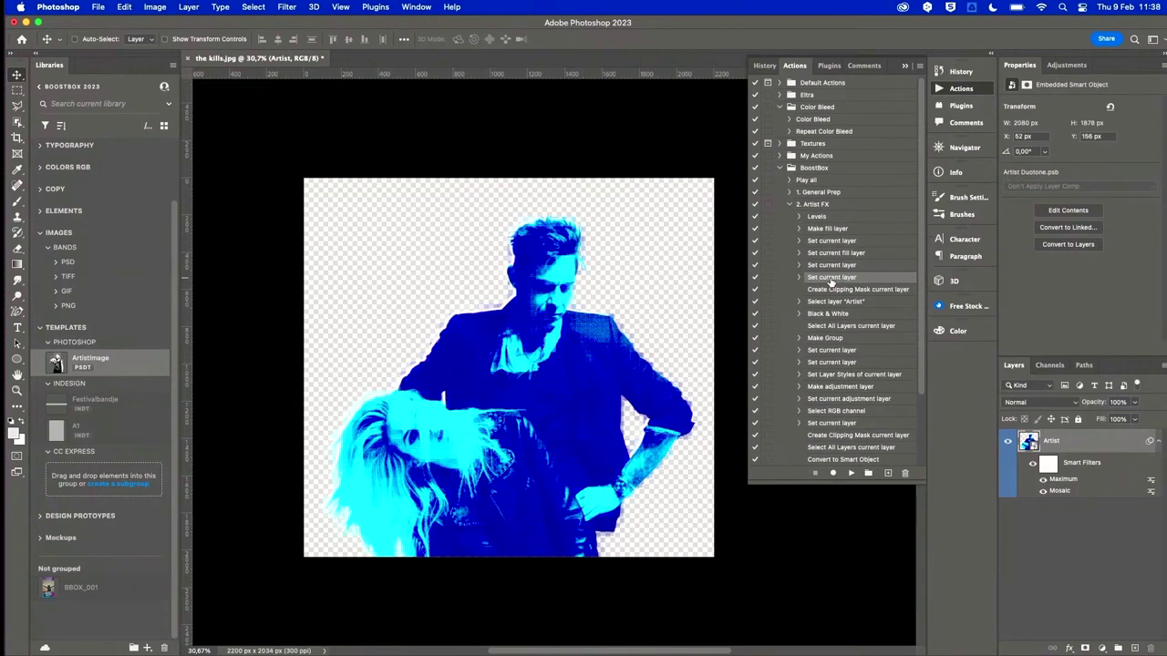
click(836, 267)
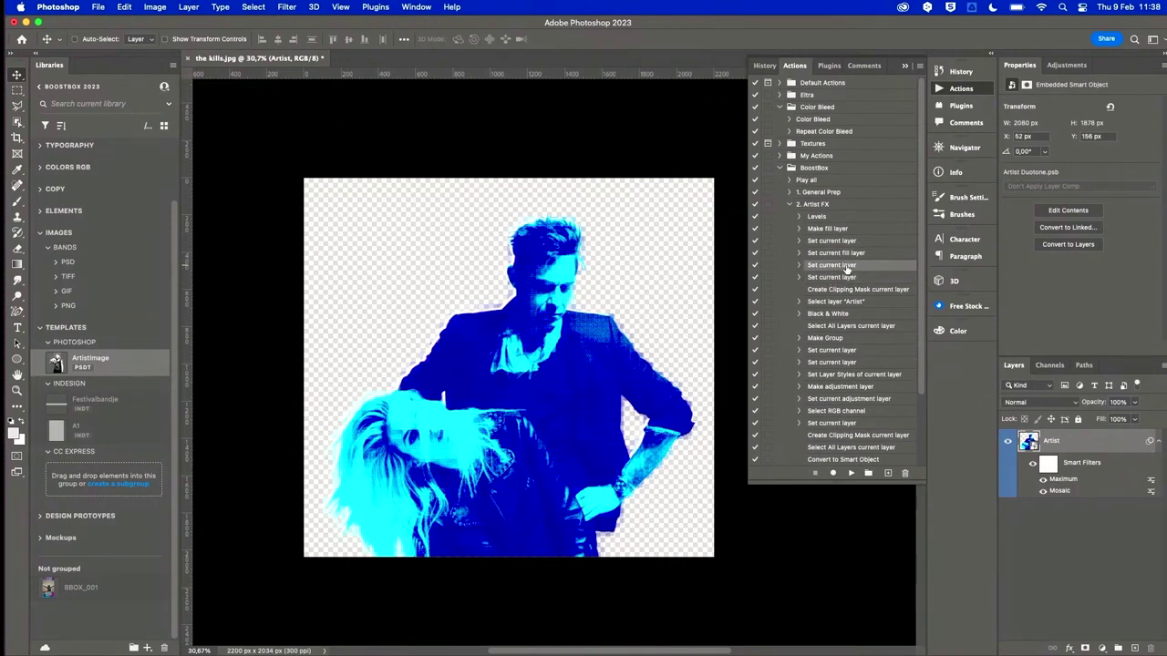
mouse_move(834, 266)
mouse_down()
mouse_move(838, 253)
mouse_move(843, 276)
mouse_up()
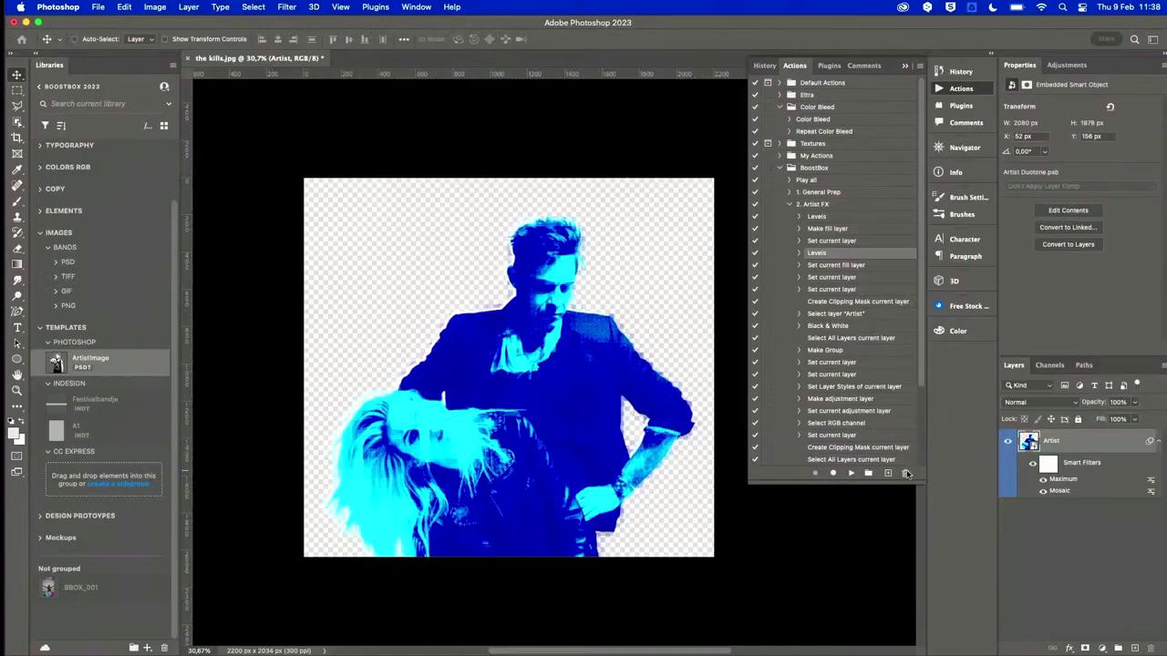
Delete the extra Levels step below the first Set current layer step in Artist FX and collapse the action.
click(904, 473)
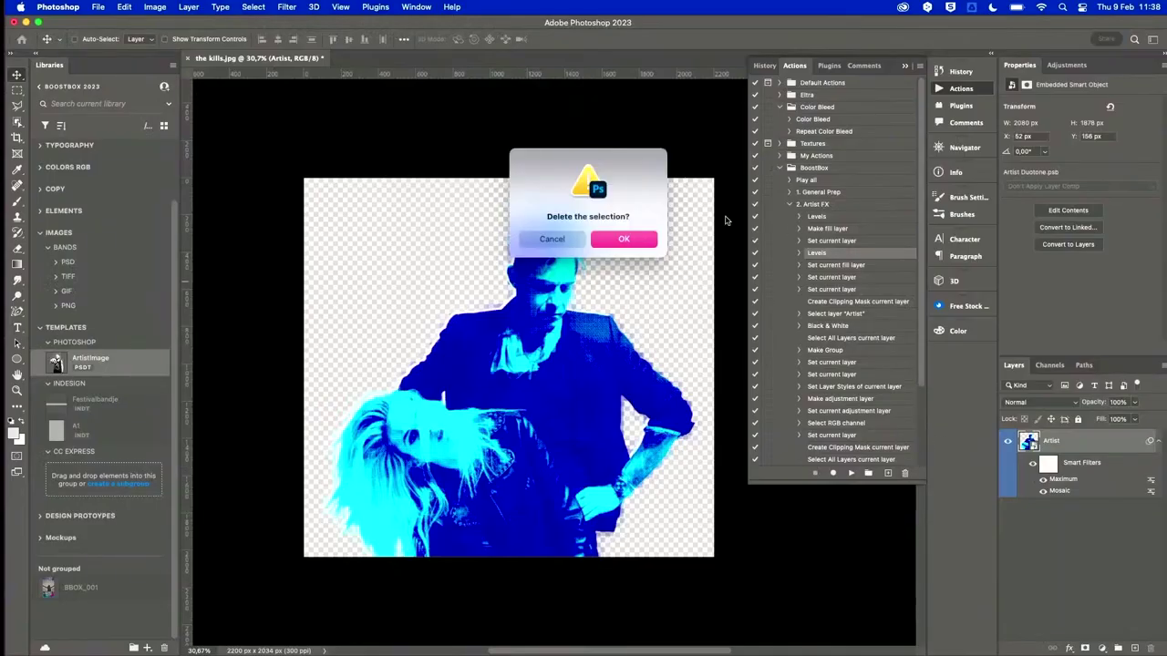
click(623, 239)
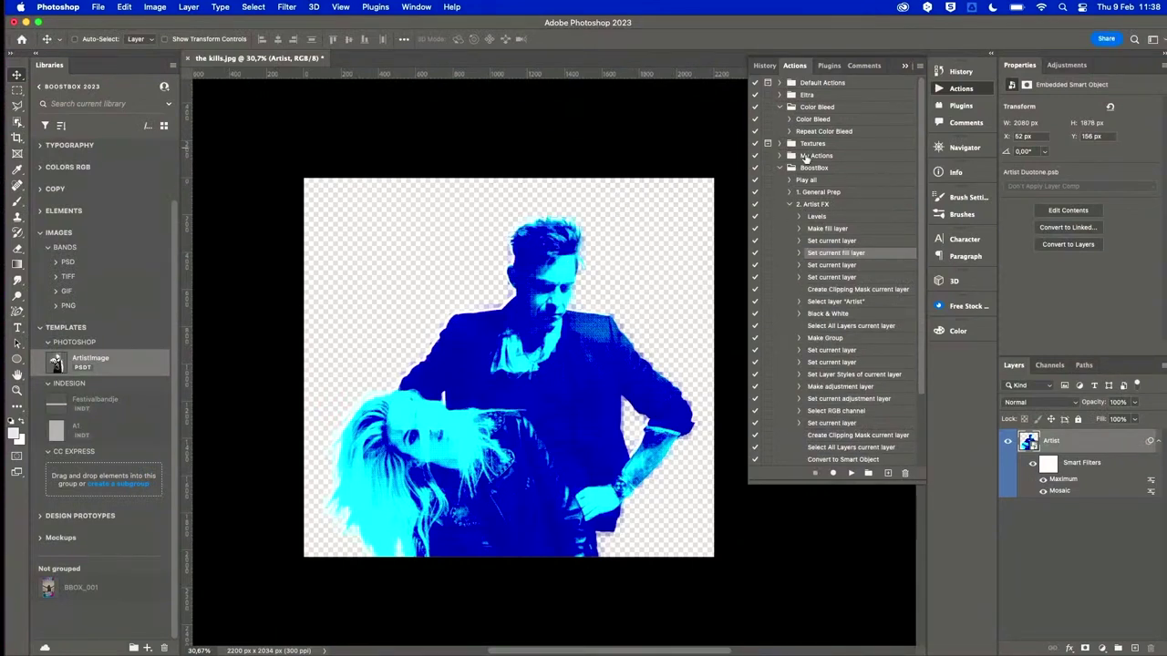
click(789, 204)
Select the Export action, then switch to Finder and open the Target folder in a window beside the image.
click(860, 219)
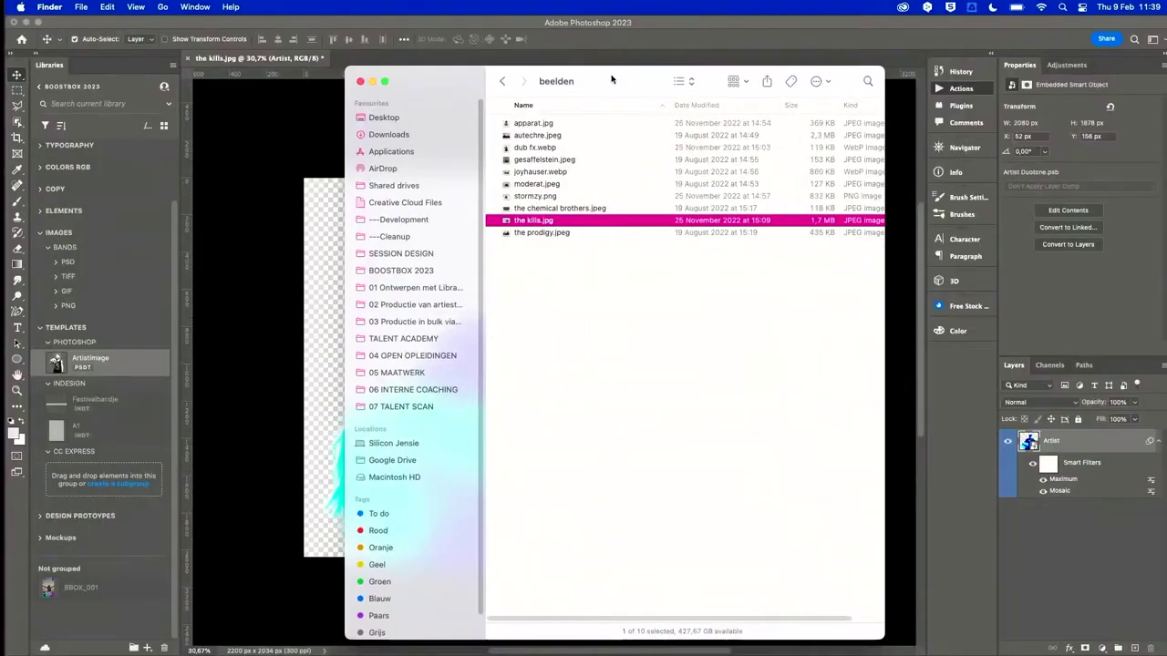
key(super+bracketleft)
key(super+bracketleft)
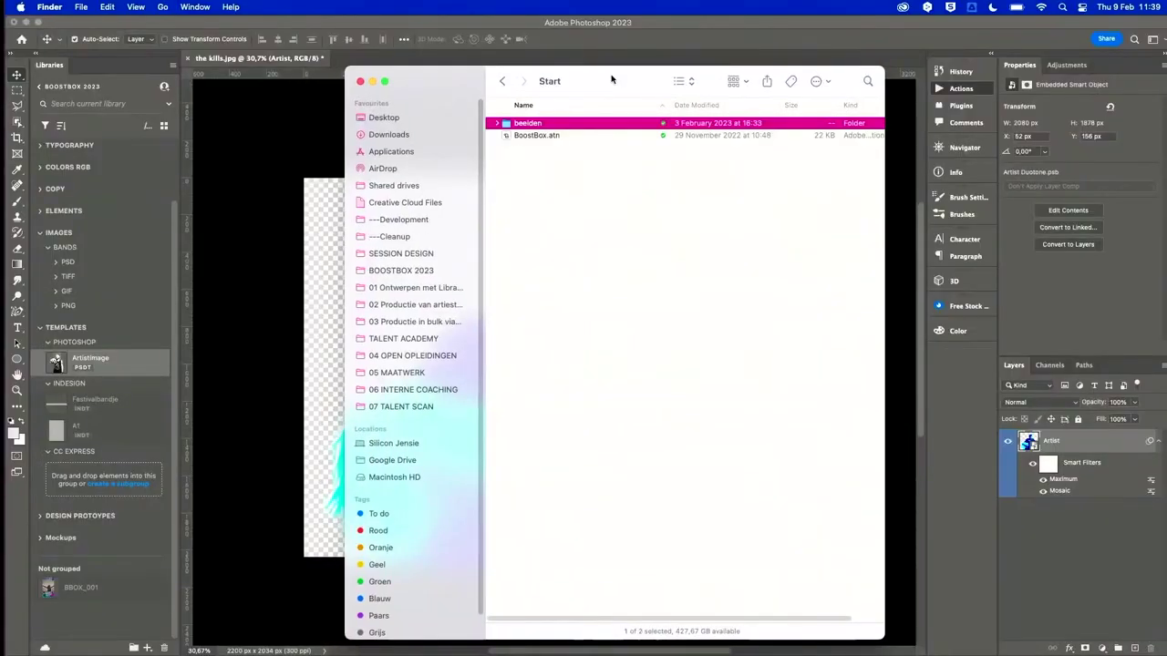
key(super+Down)
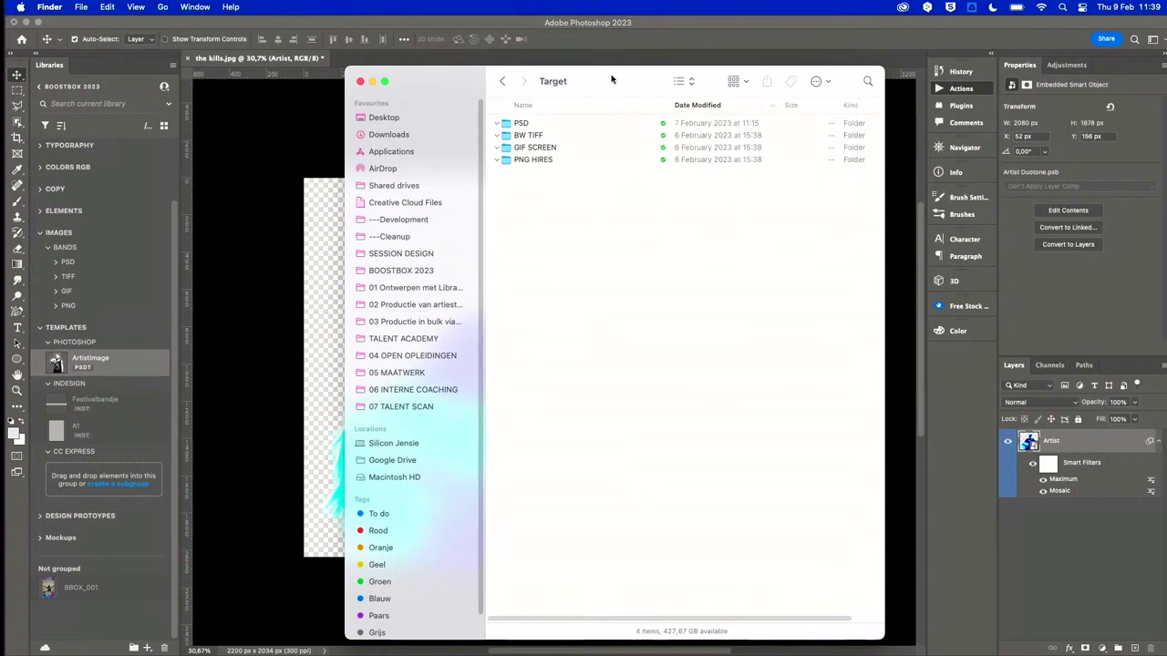
drag(611, 79, 904, 50)
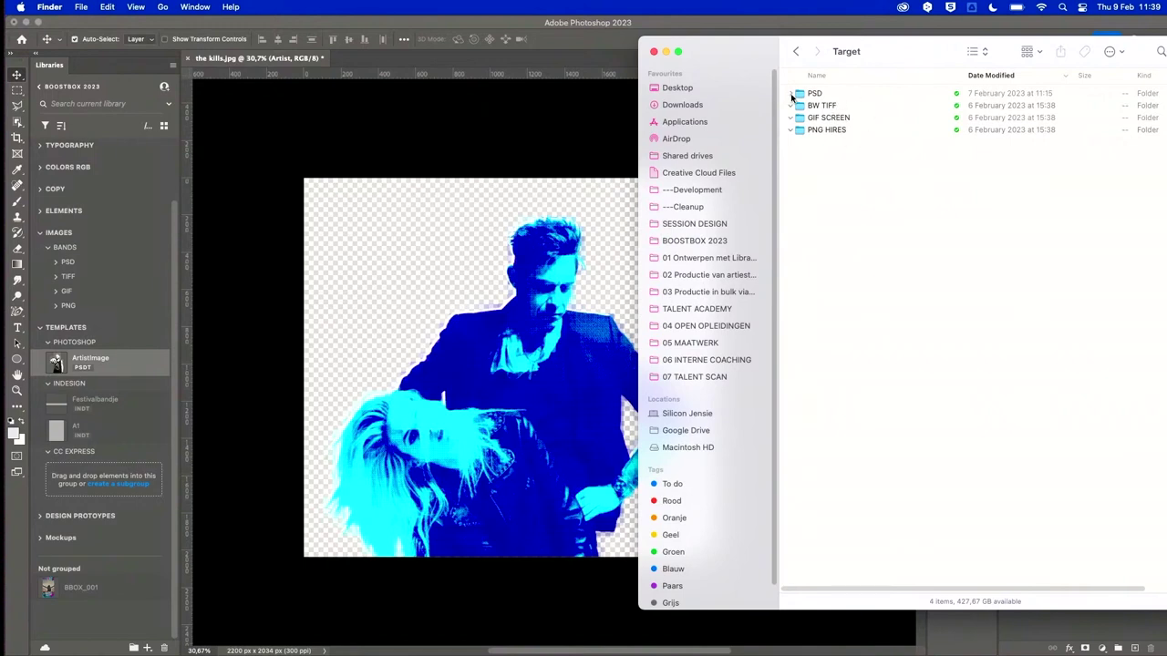
Run the Export action with the Photoshop window narrowed beside the Target folder, and restore the full window width.
click(604, 28)
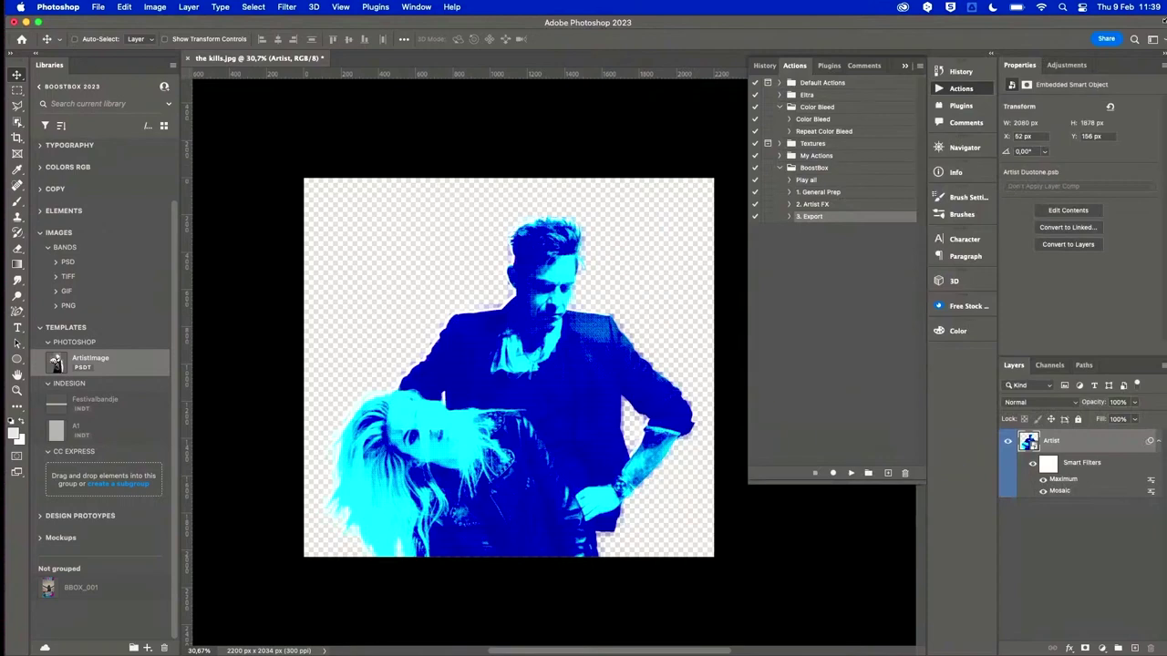
drag(1165, 16, 745, 23)
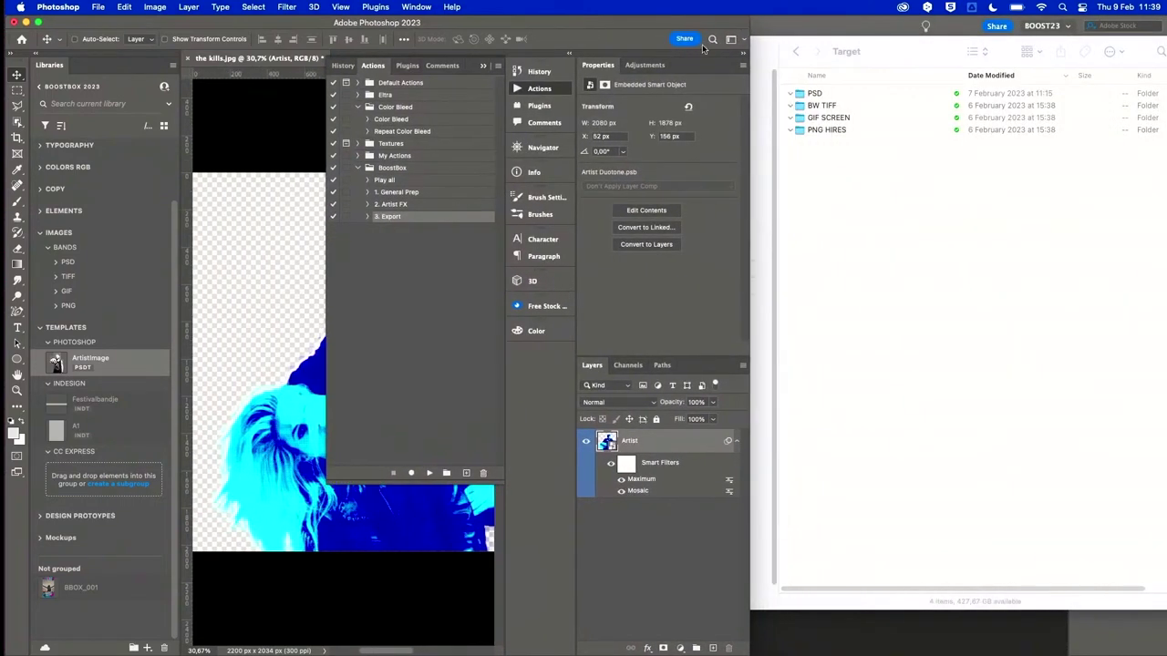
click(430, 473)
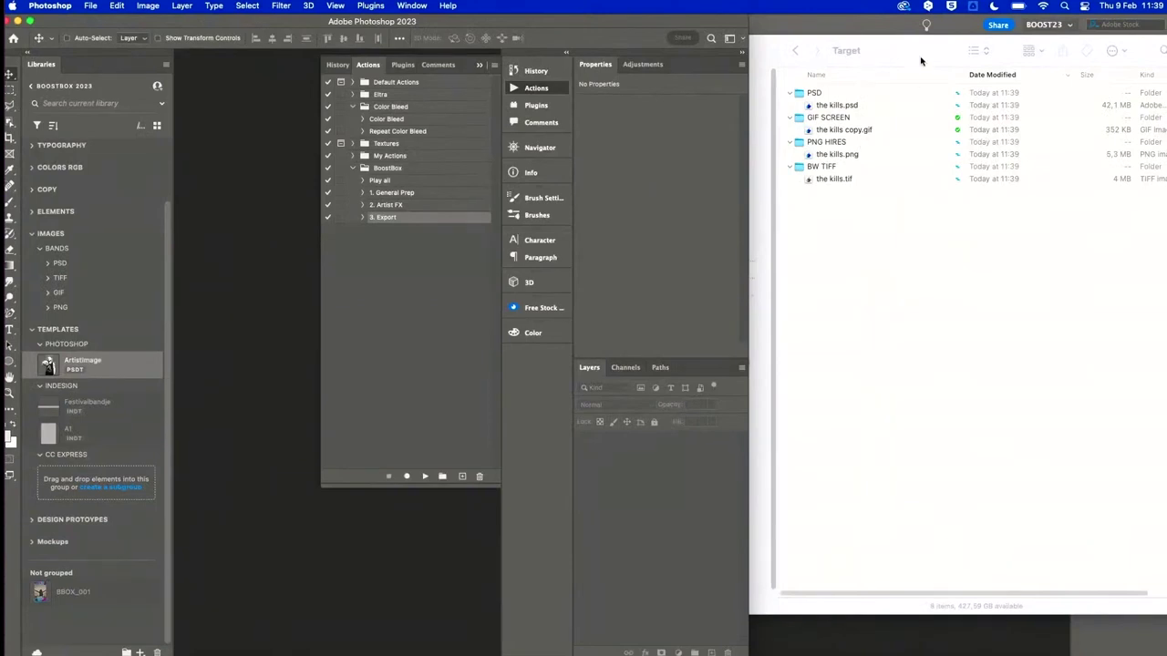
click(920, 61)
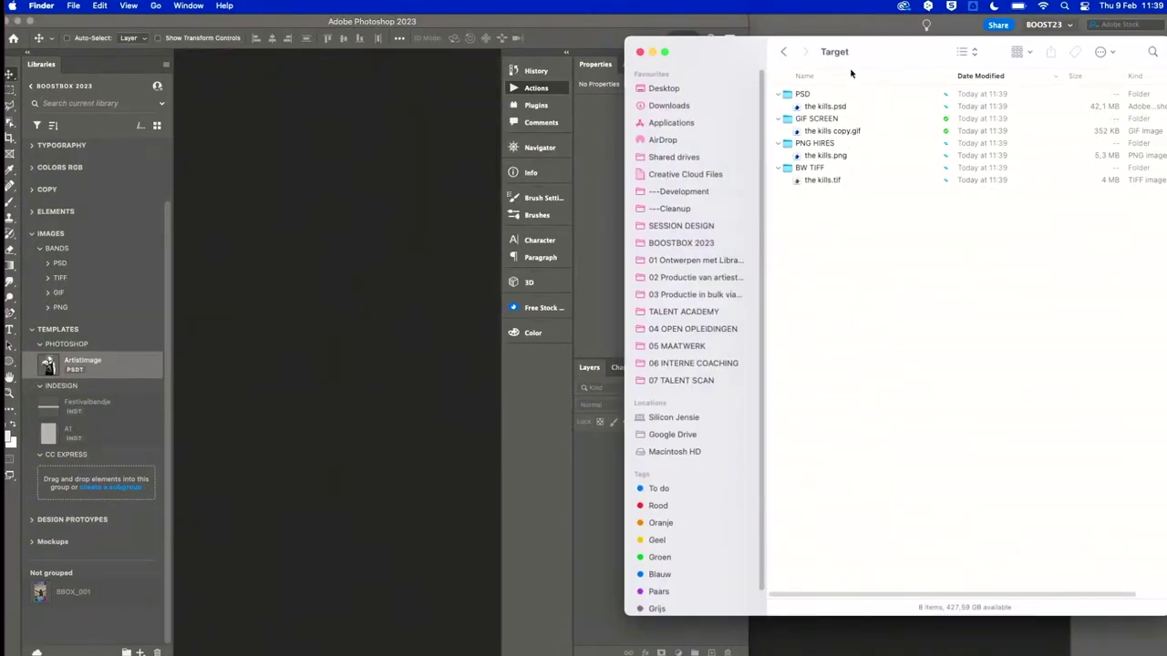
click(551, 24)
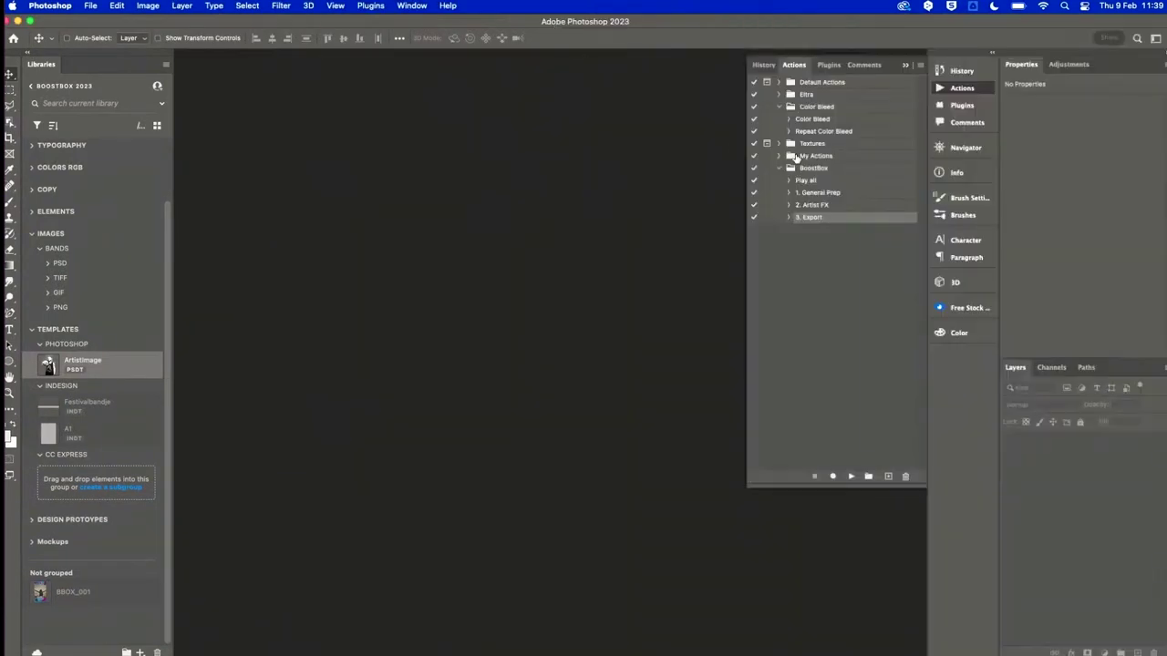
Open the beelden folder from Finder in Adobe Bridge and select nine artist images, leaving out apparat.jpg.
key(super+Tab)
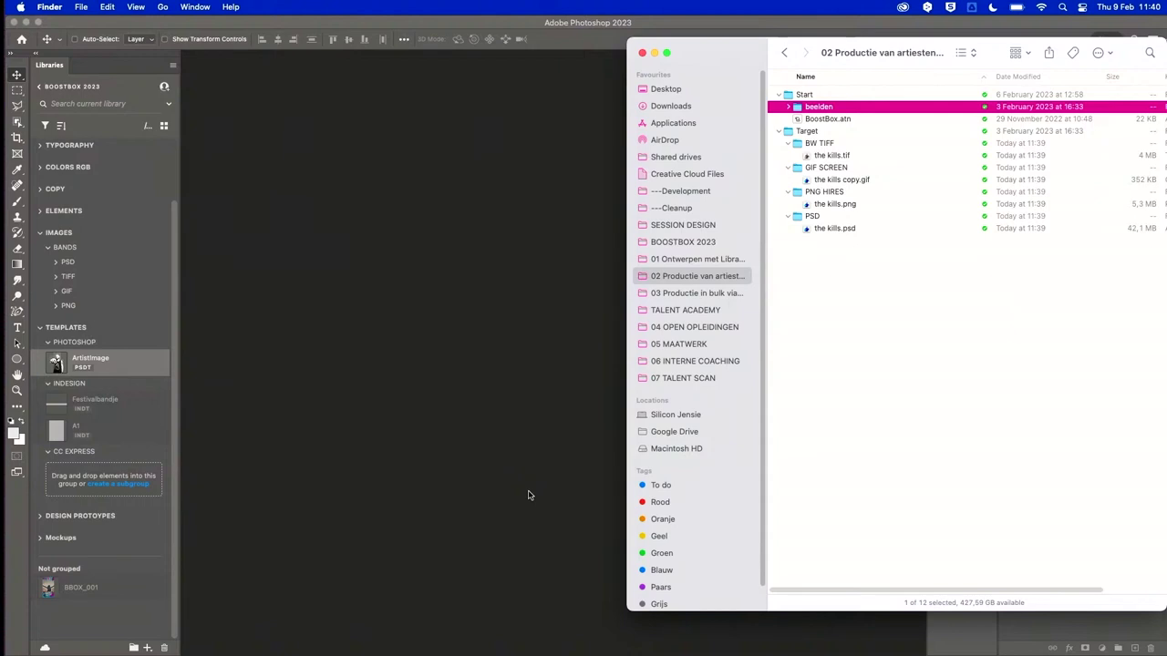
click(528, 495)
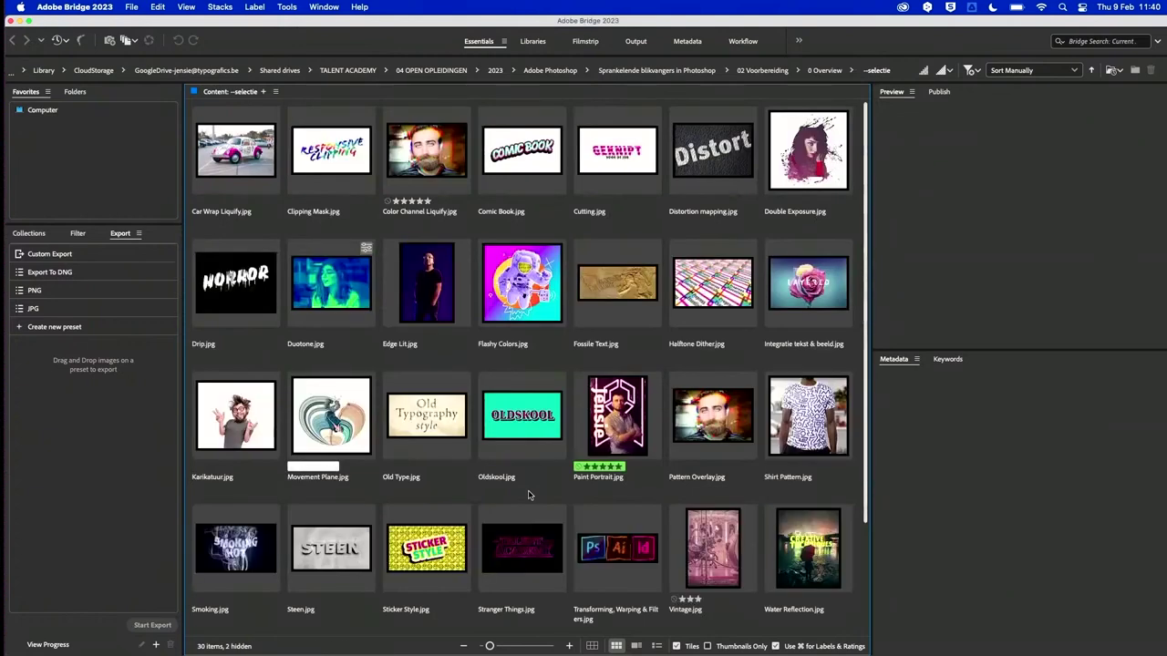
key(super+Tab)
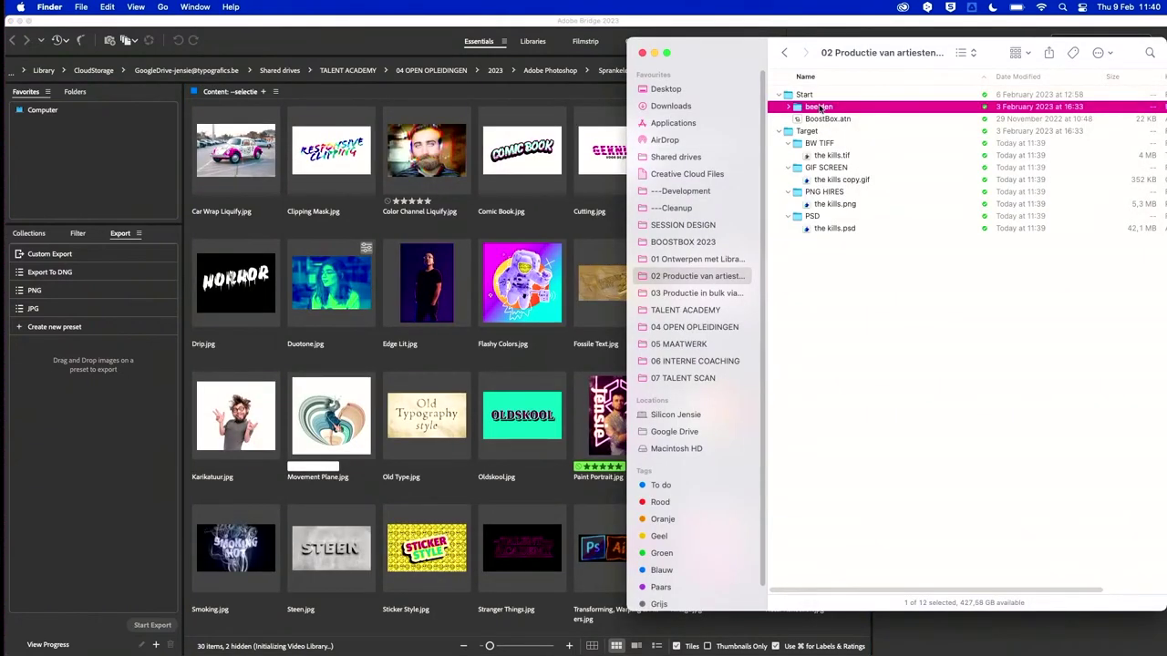
drag(820, 108, 392, 642)
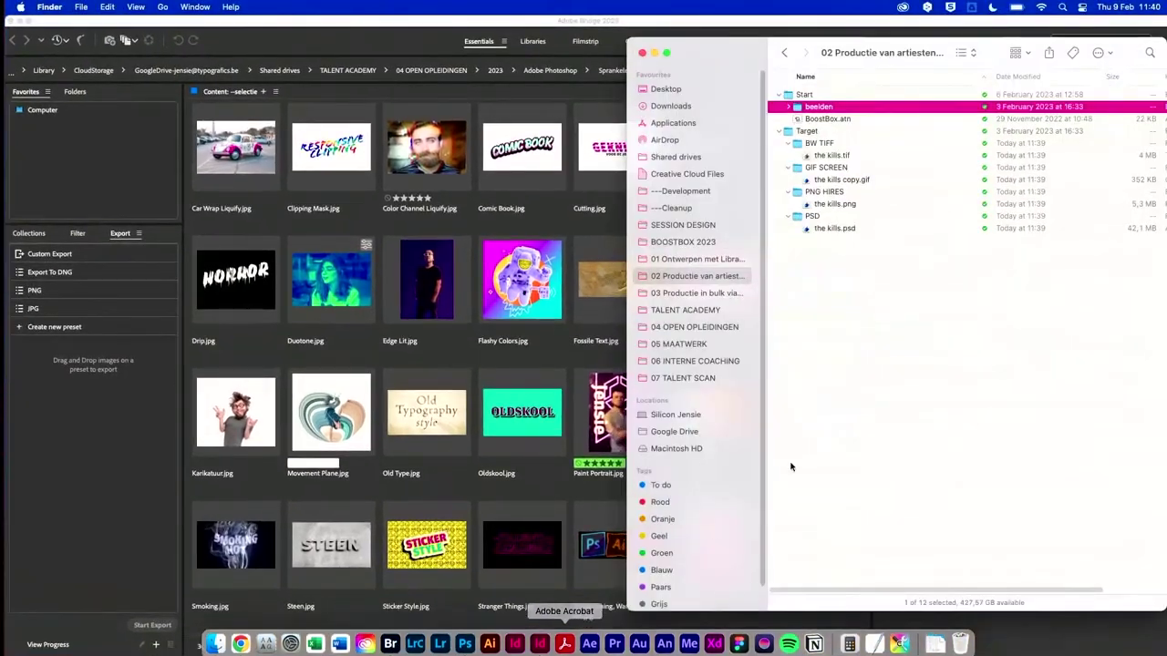
click(818, 101)
drag(827, 114, 378, 641)
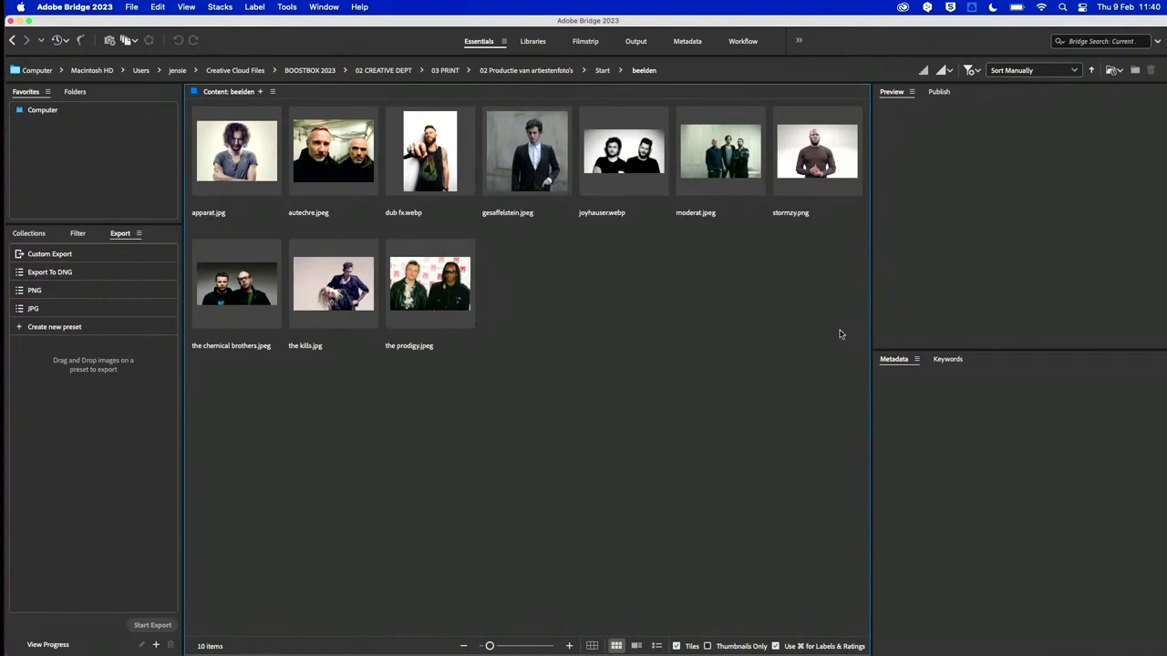
drag(840, 334, 215, 155)
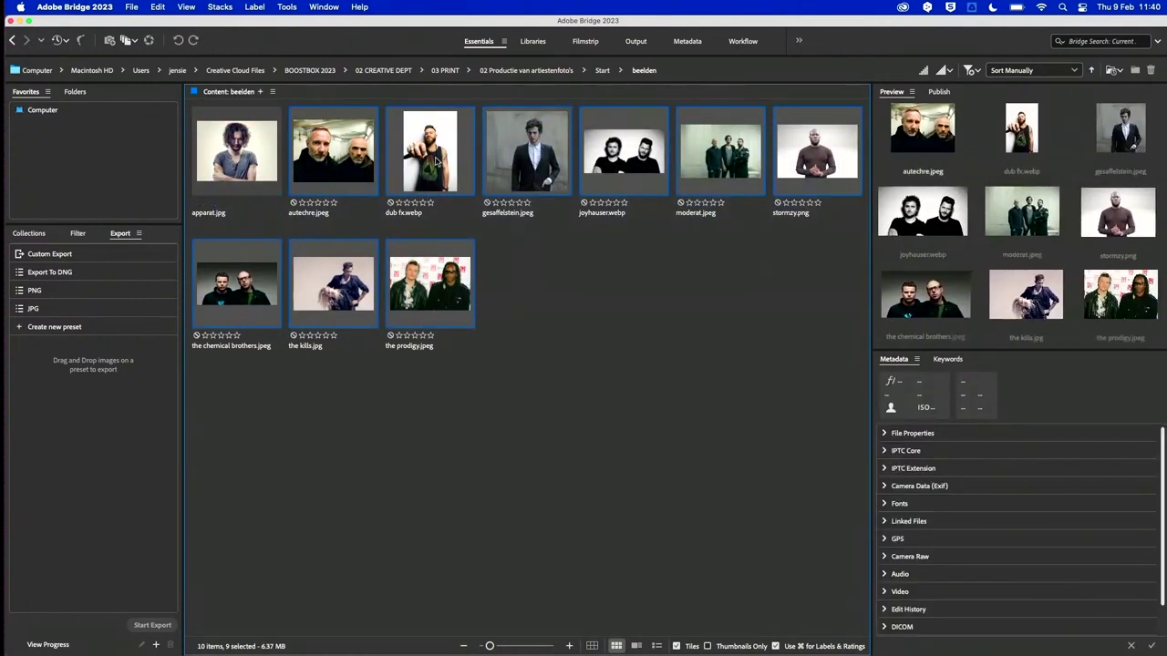
Select all artist images in the beelden folder except the kills.jpg.
super+click(436, 160)
key(super+a)
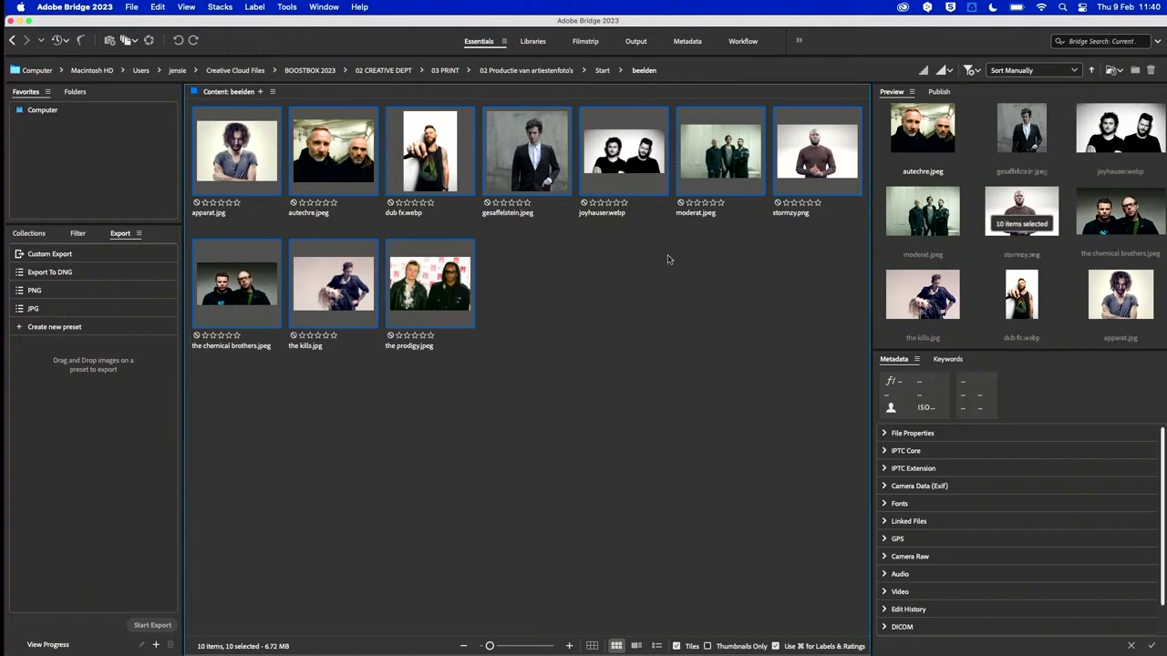
super+click(331, 283)
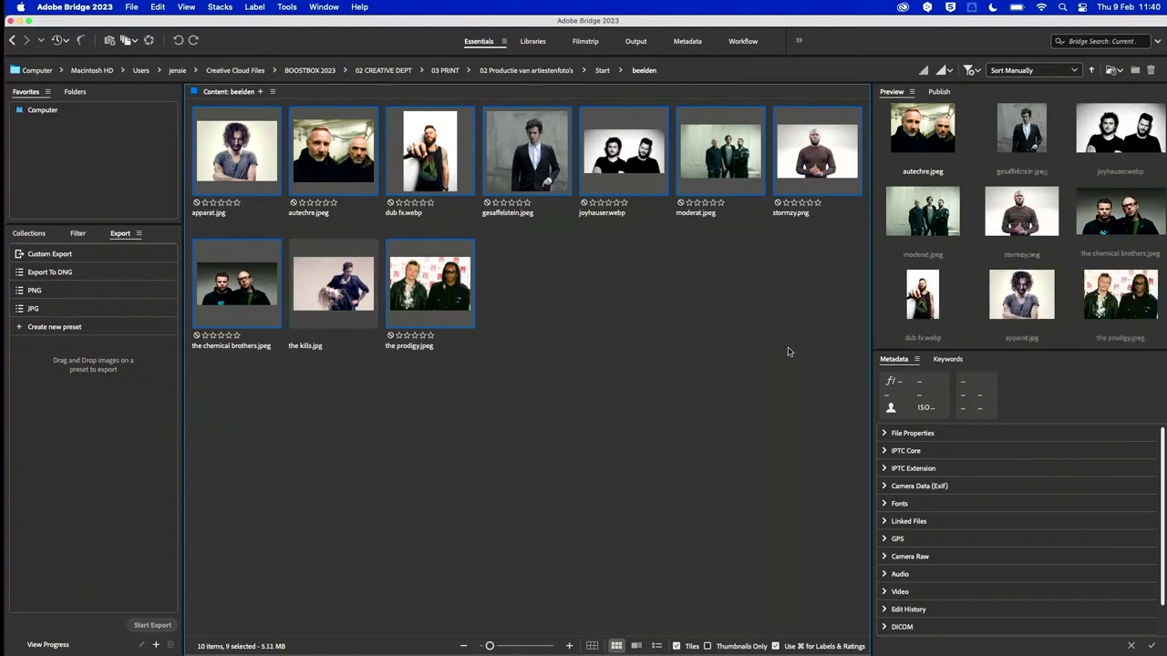
Run a Photoshop Batch on the selected Bridge images with the BoostBox action Play all and destination None.
click(323, 8)
mouse_move(297, 8)
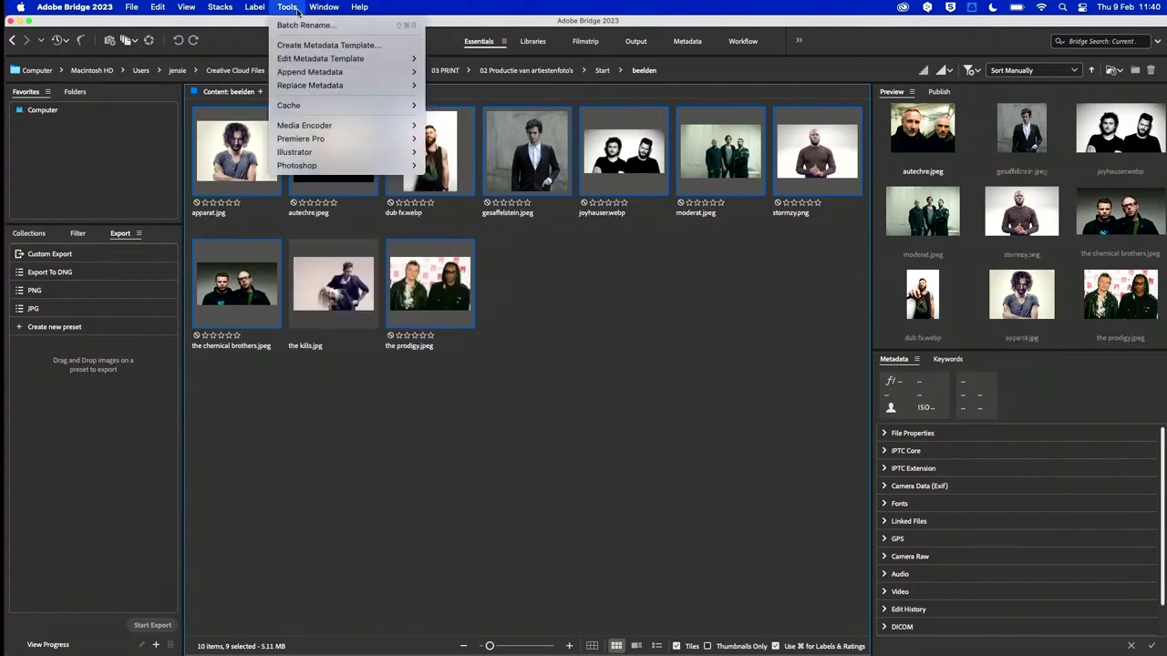
mouse_move(392, 165)
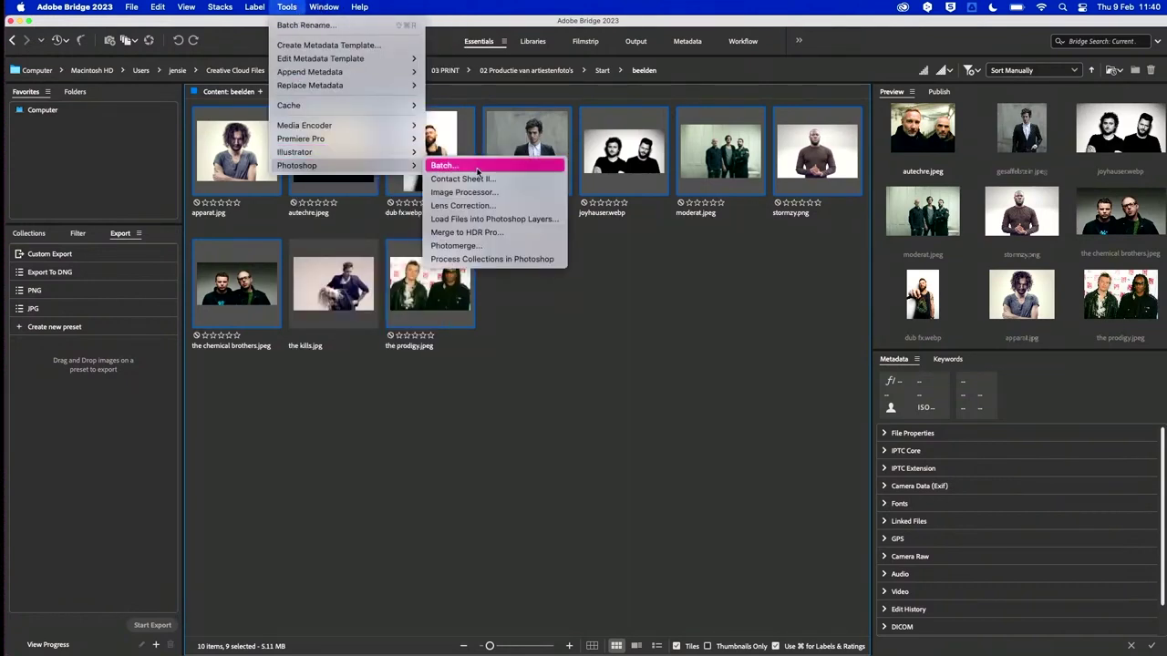
click(476, 170)
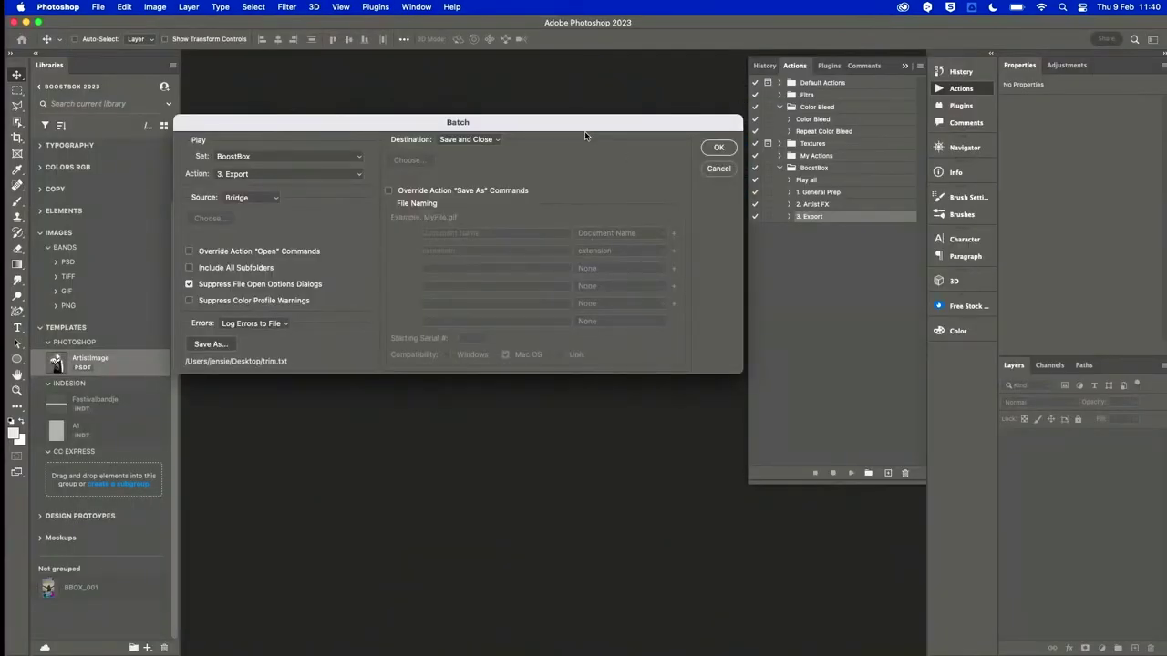
click(309, 170)
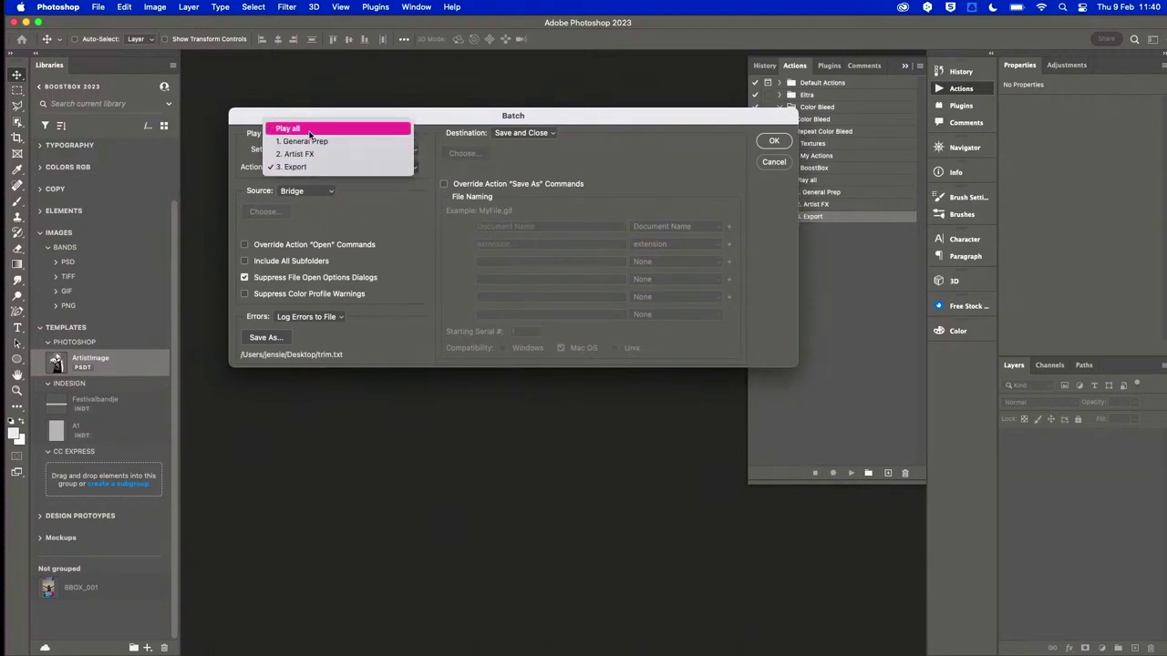
click(309, 133)
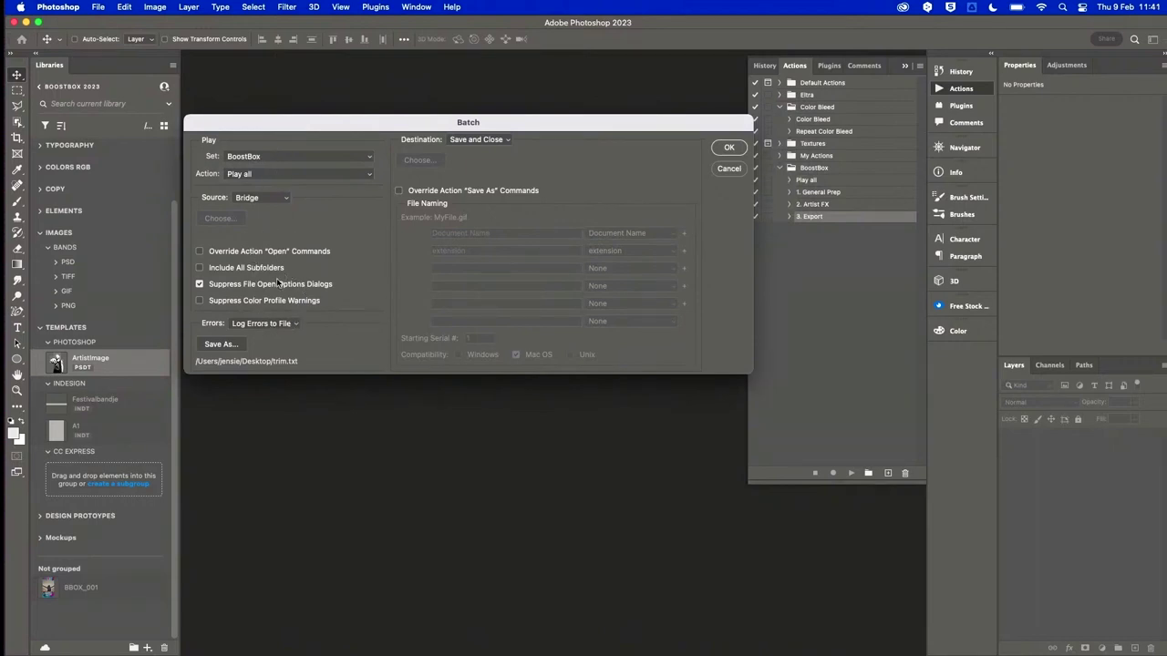
click(495, 141)
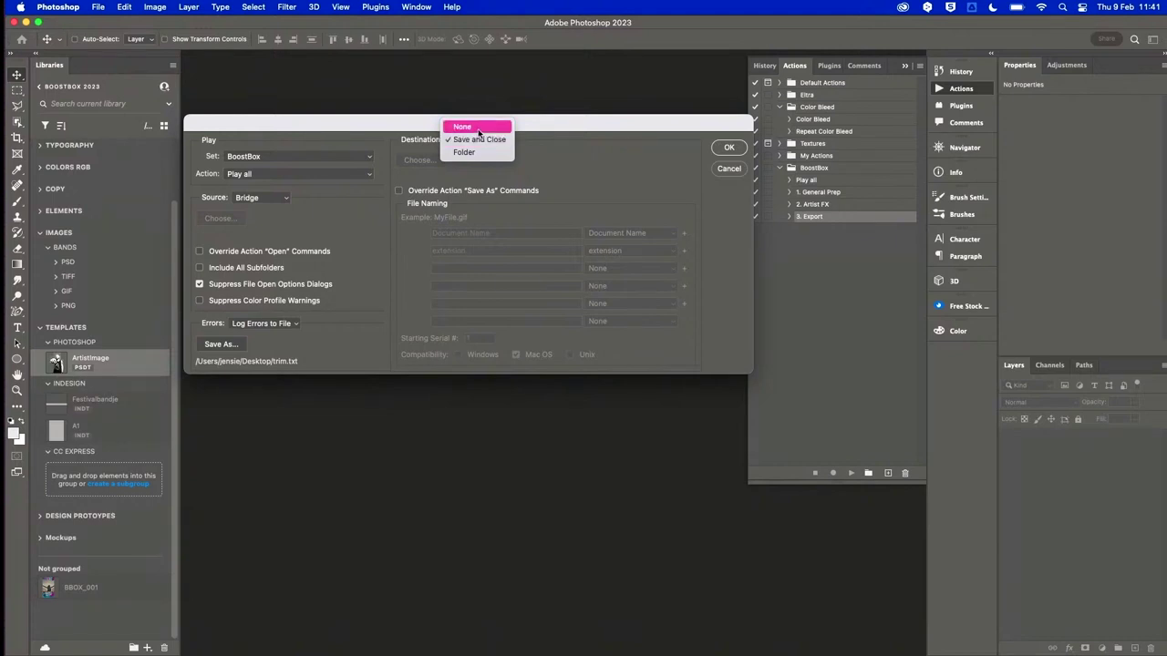
click(479, 130)
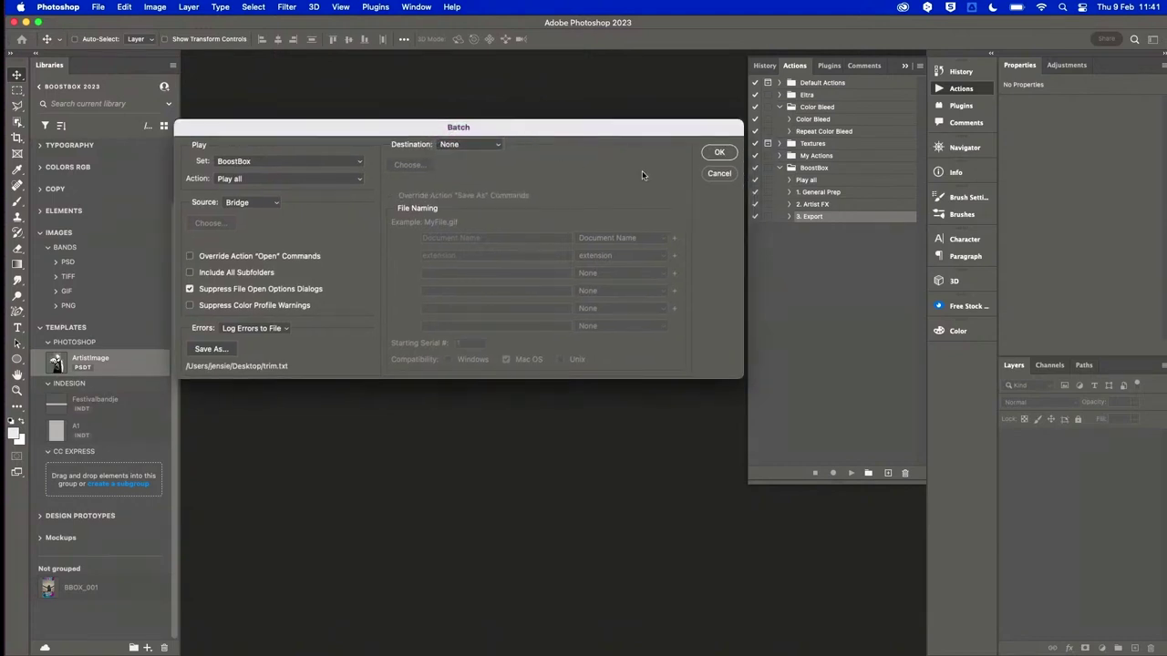
click(722, 153)
Switch to Finder to follow the exports in the Target folder, moving the Batch dialog clear of the file list.
key(super+Tab)
key(super+Tab)
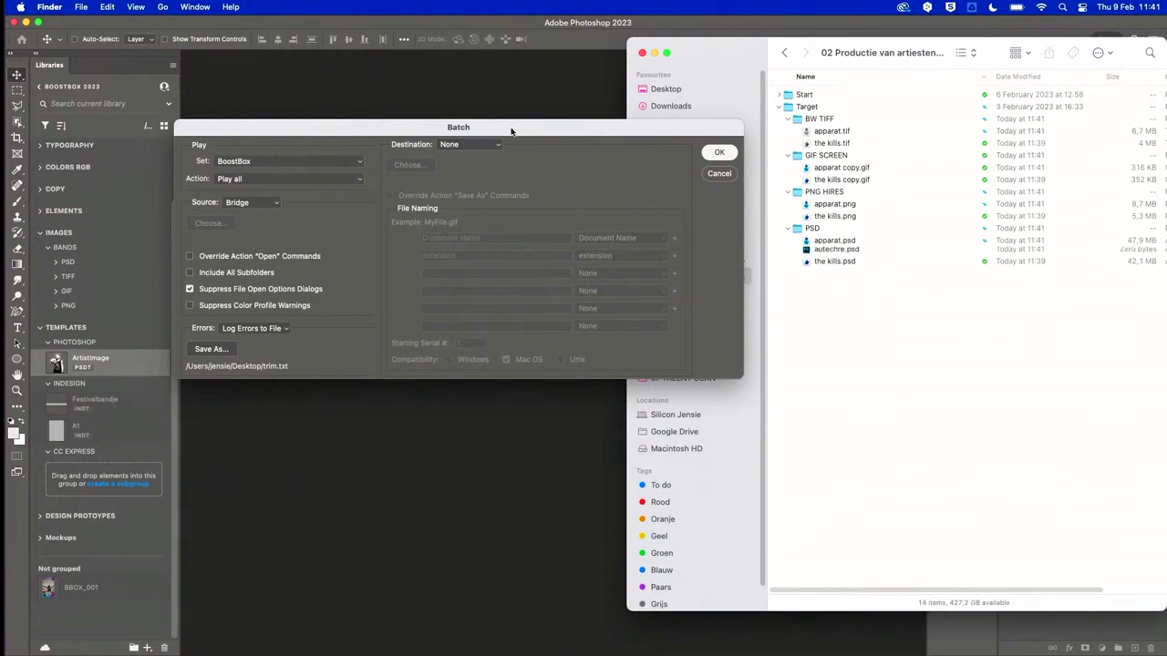
drag(509, 135, 457, 136)
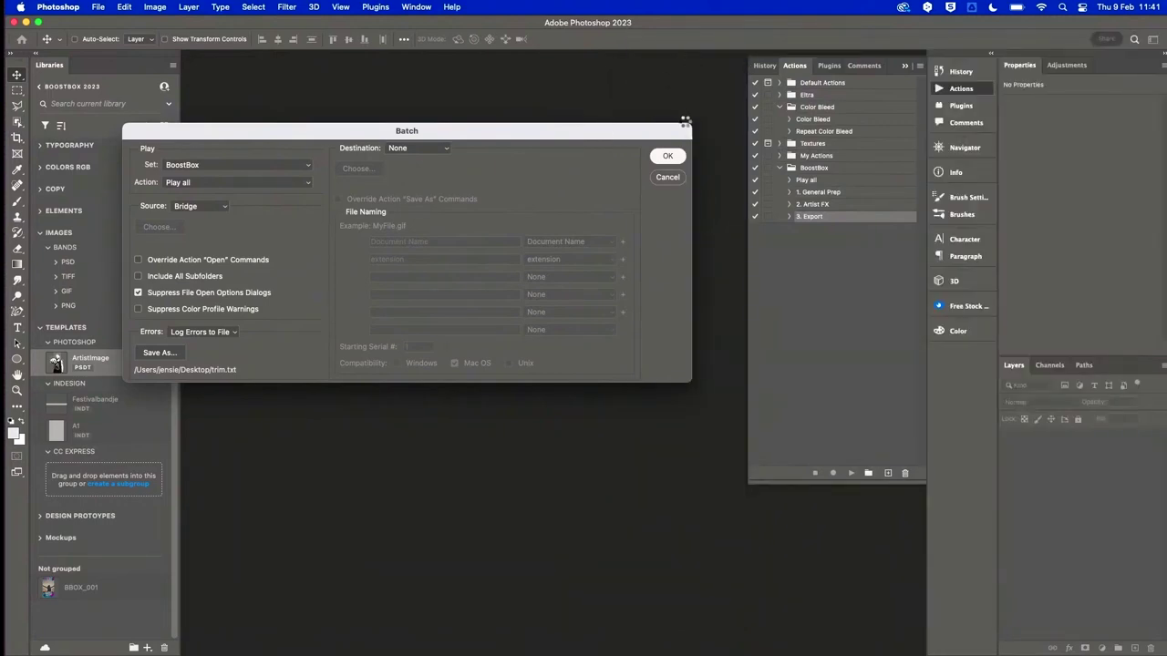
key(super+Tab)
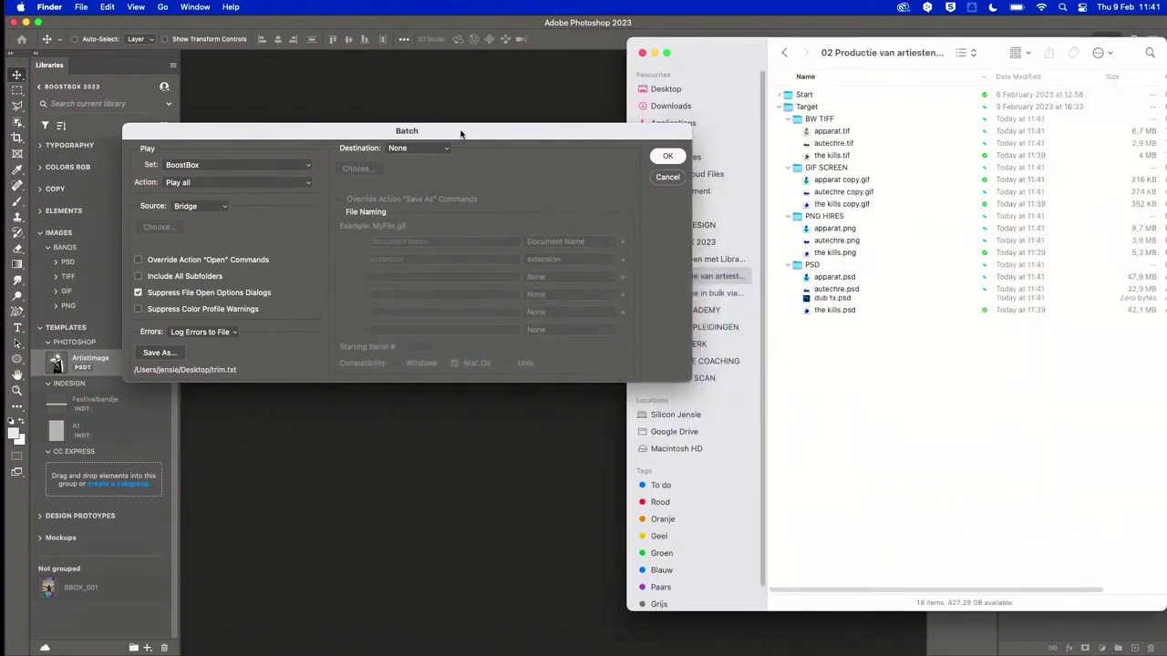
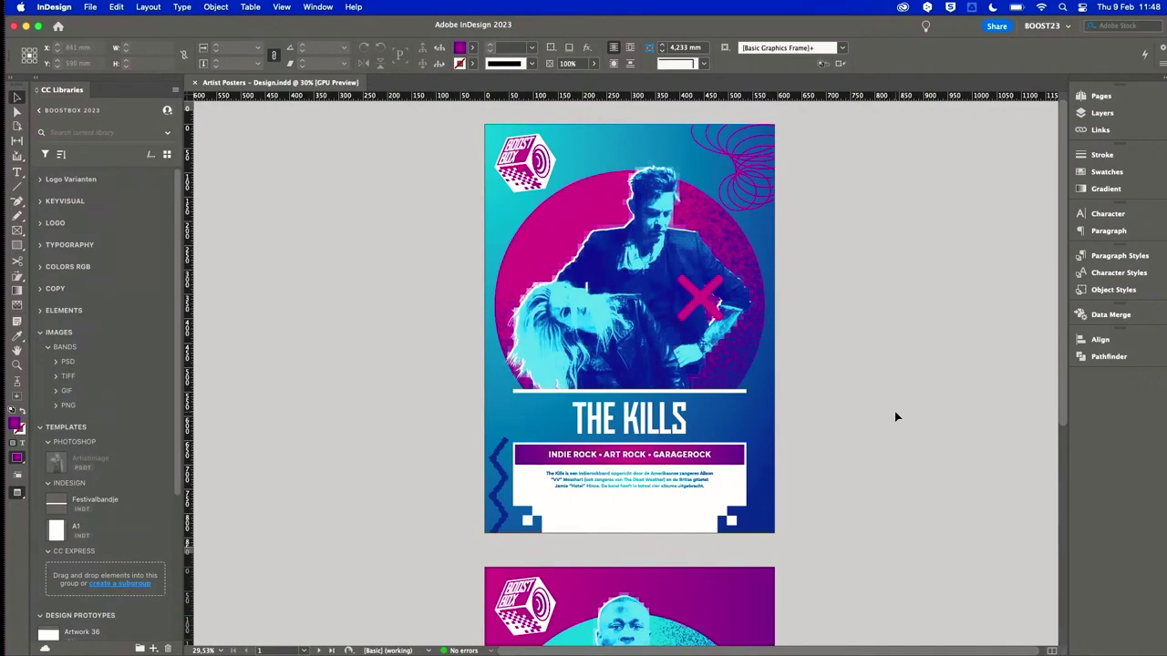
Open Artist Posters - Data Setup.indd from the Start folder in Finder and update its modified links.
scroll(871, 404, down, 5)
scroll(883, 406, up, 5)
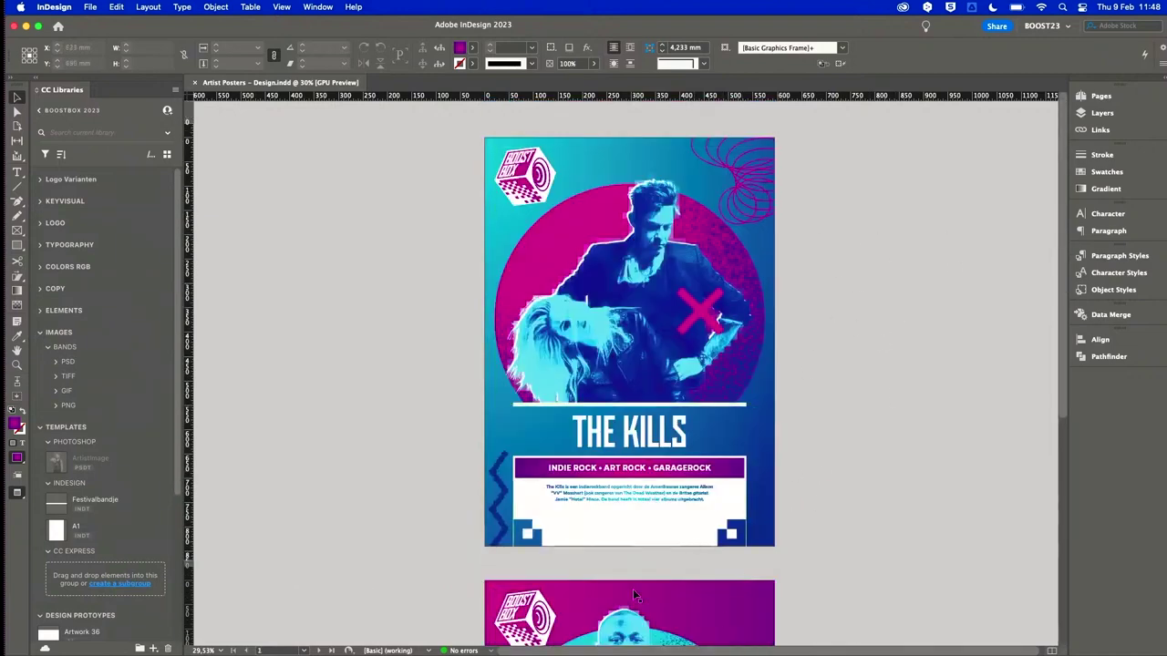
click(215, 637)
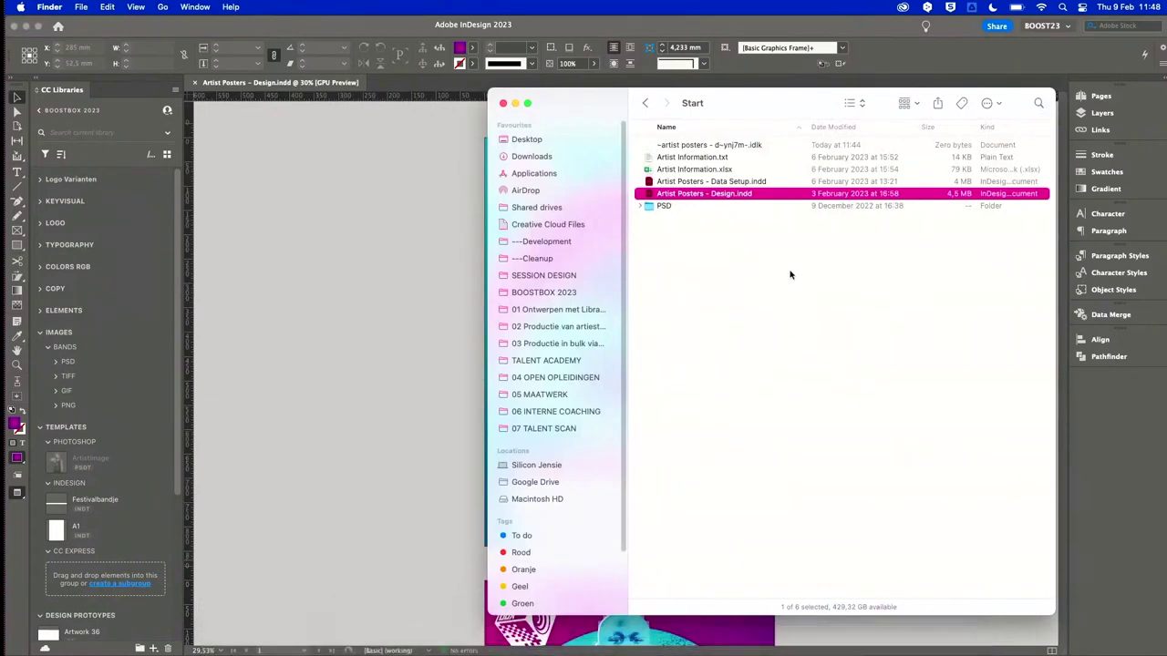
click(707, 182)
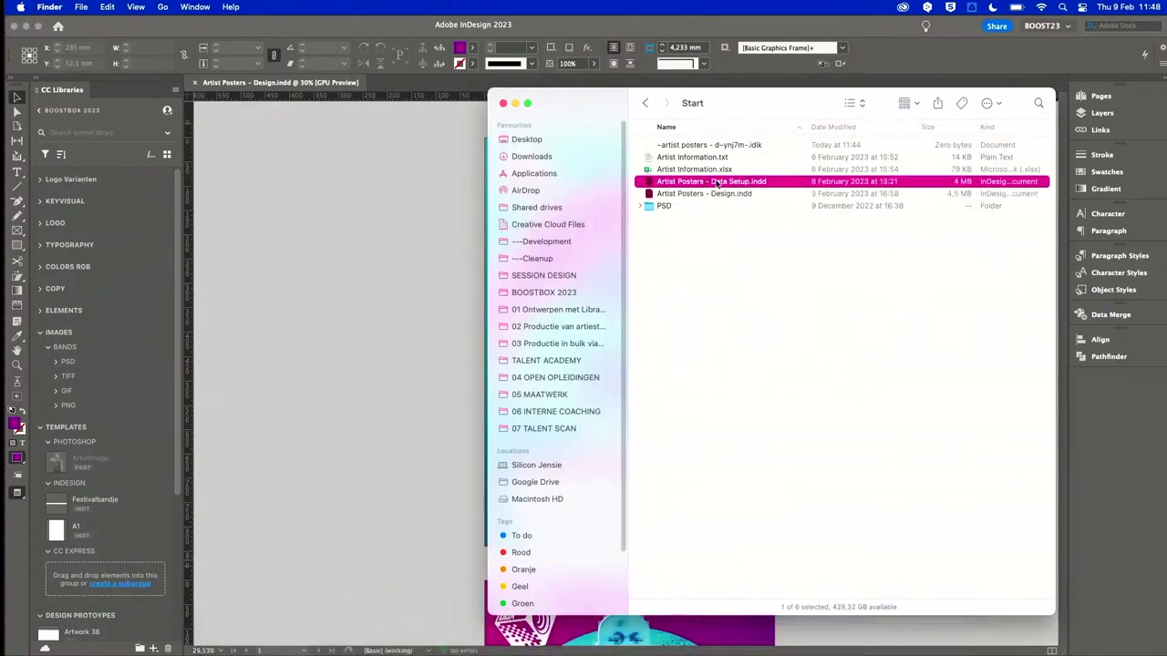
double_click(716, 183)
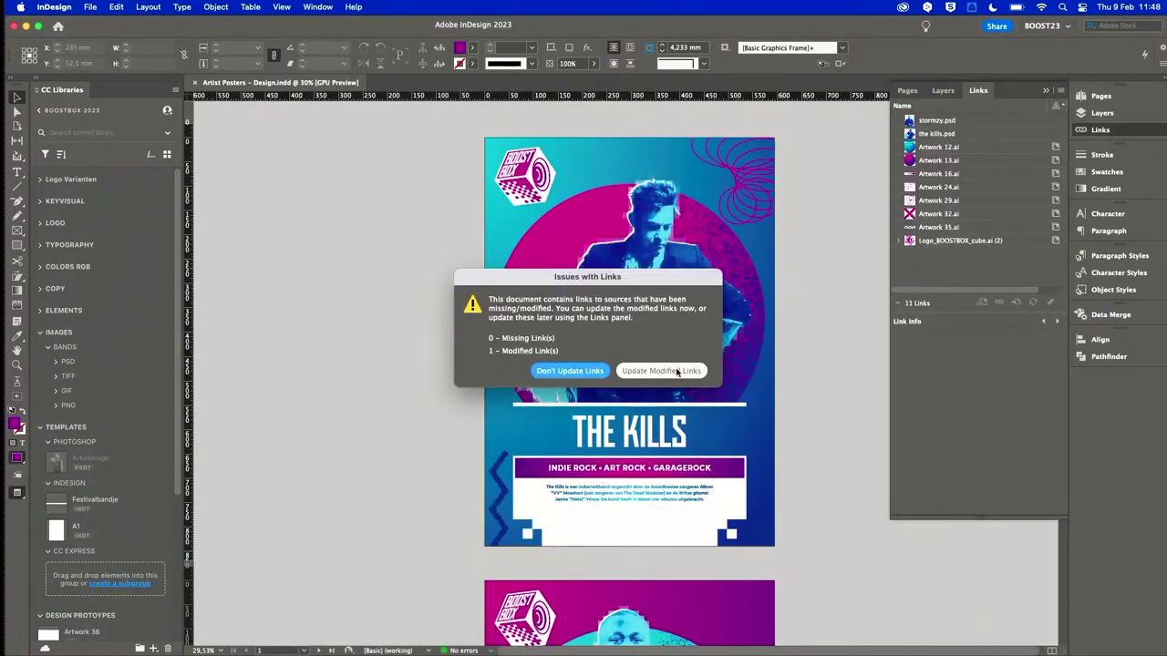
click(676, 371)
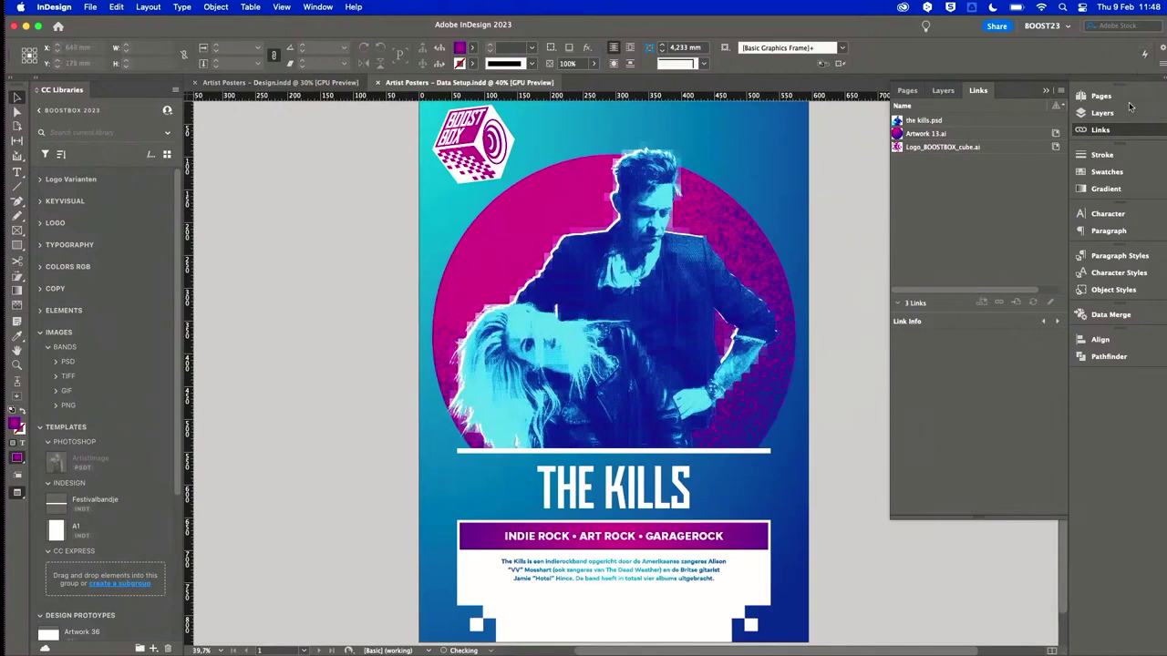
Examine the B-Parent page of the poster document and return to page 1.
click(1127, 98)
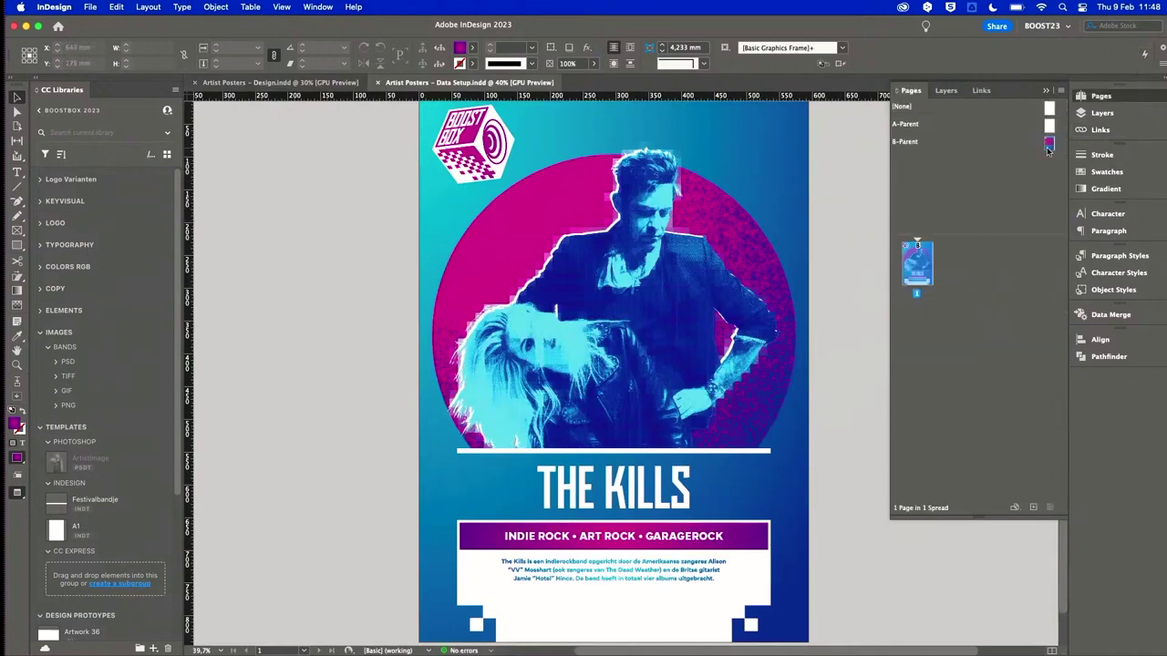
double_click(1048, 148)
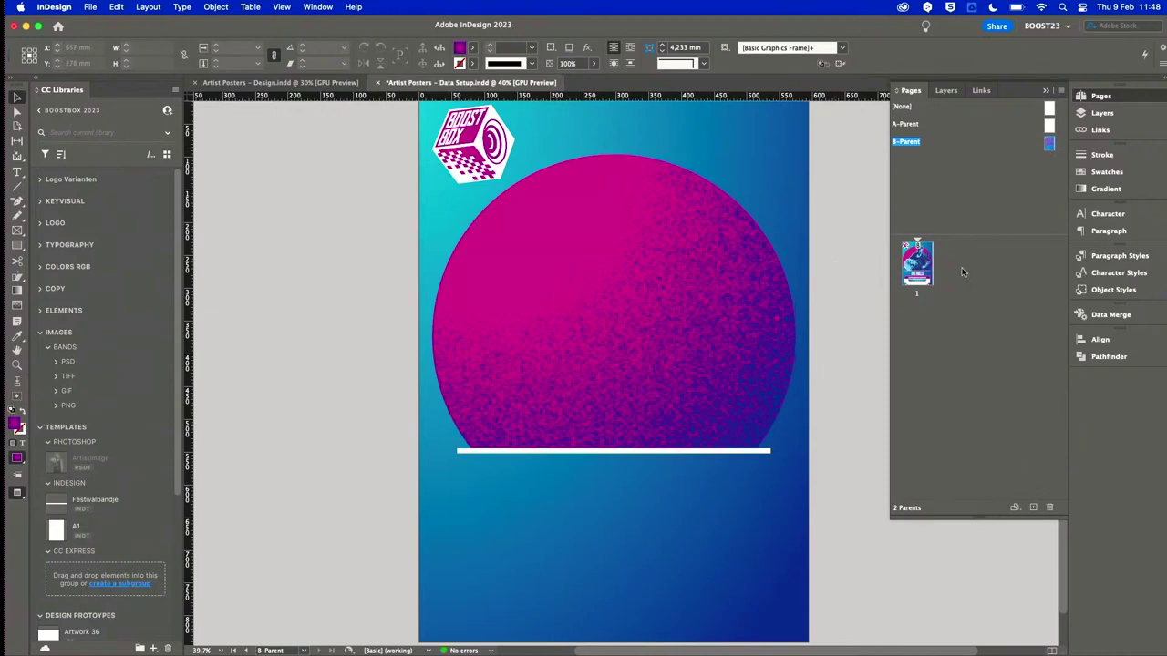
double_click(917, 264)
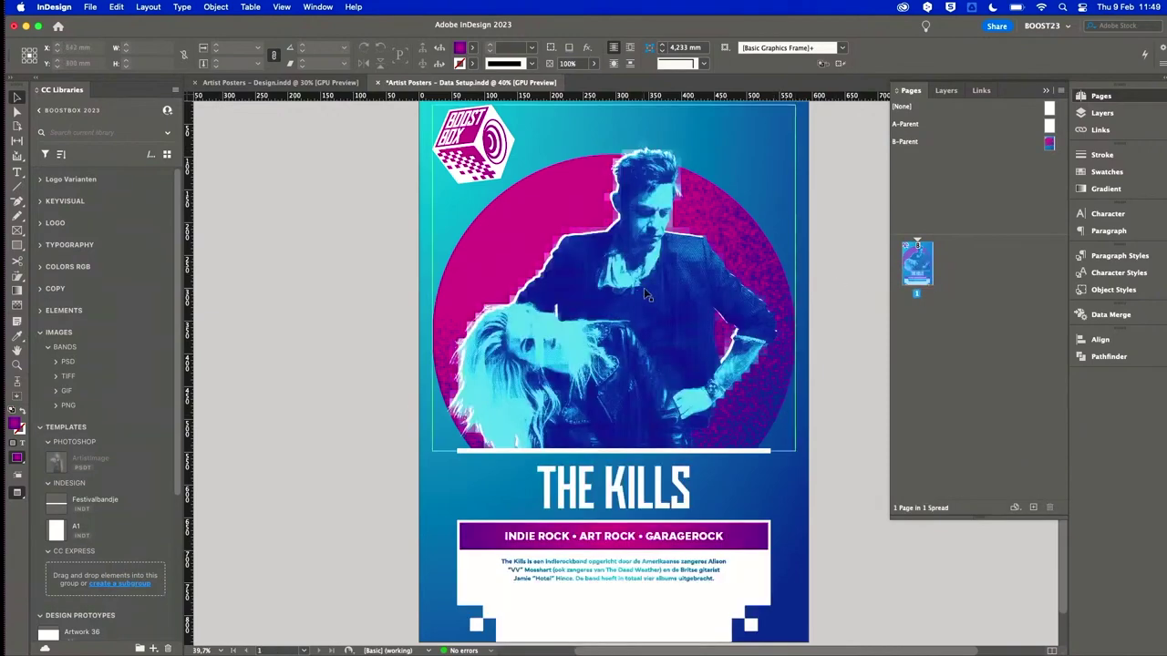
scroll(692, 297, right, 5)
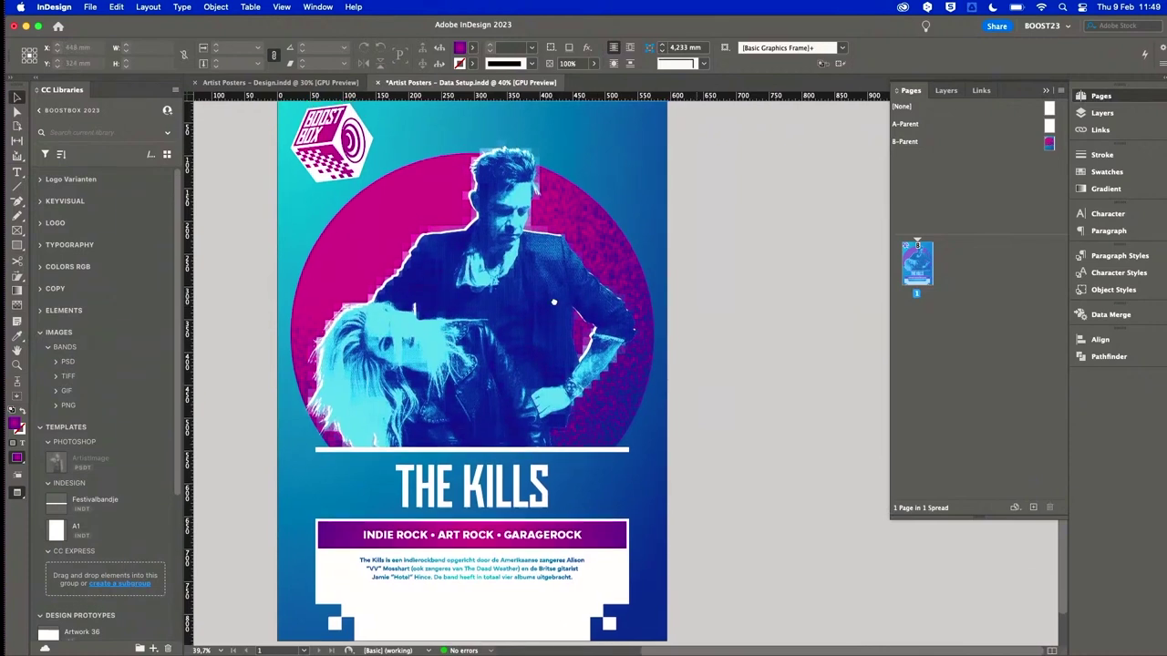
Apply A-Parent to page 1, and reapply B-Parent to bring back the poster background.
drag(1052, 133, 917, 264)
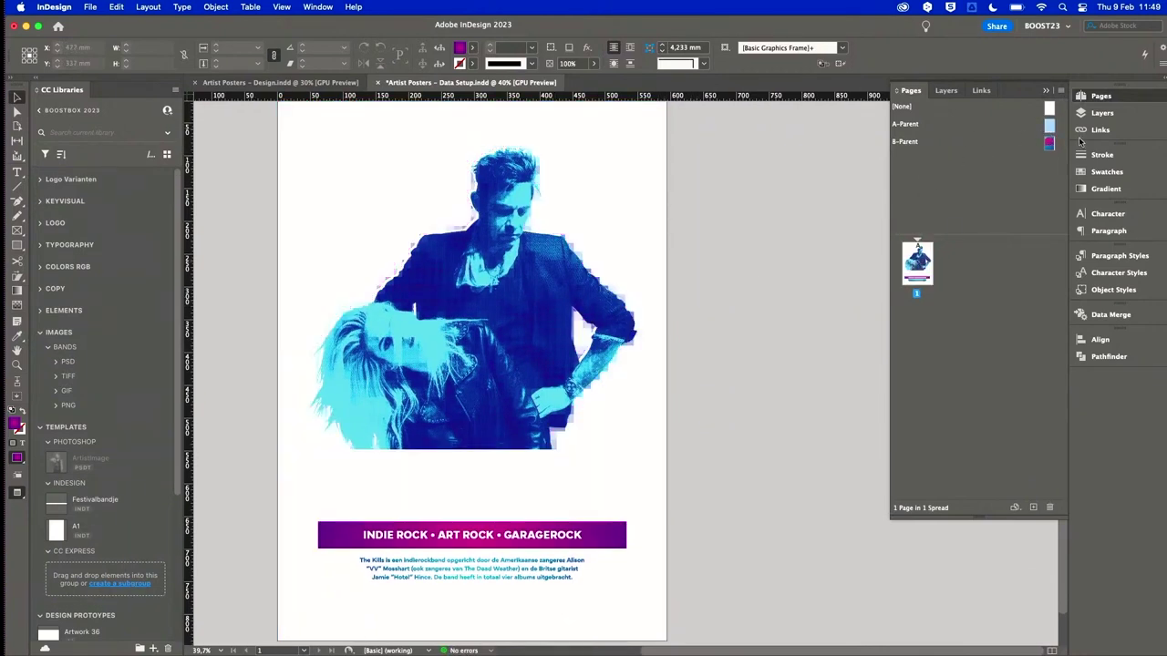
drag(1049, 146, 925, 263)
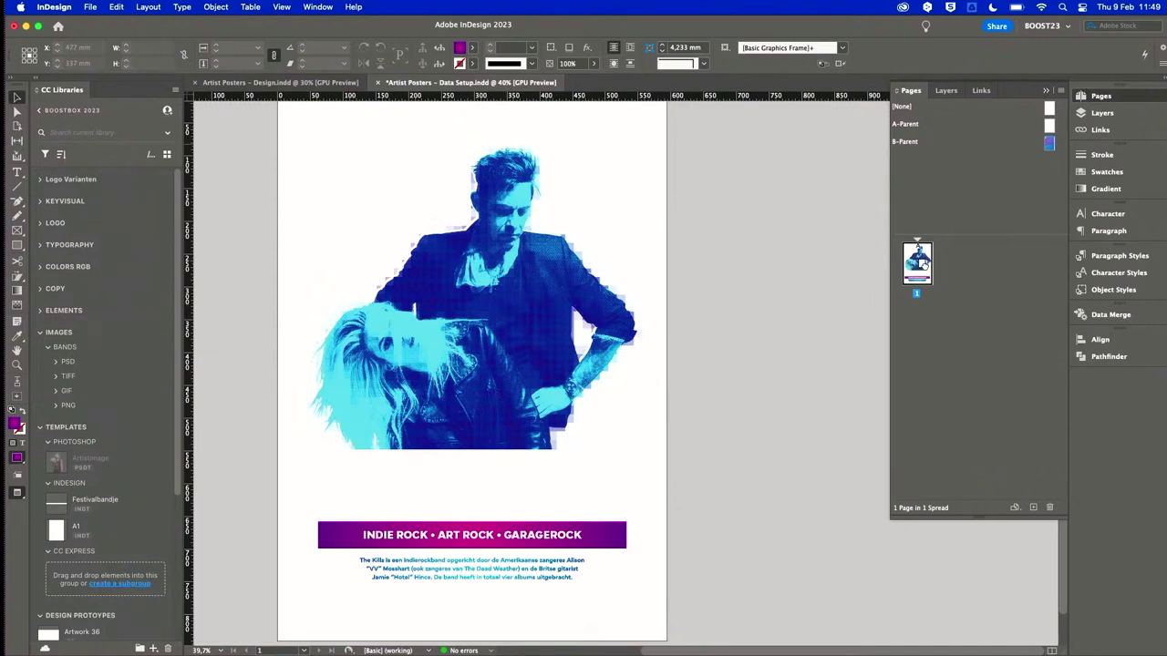
drag(921, 262, 918, 265)
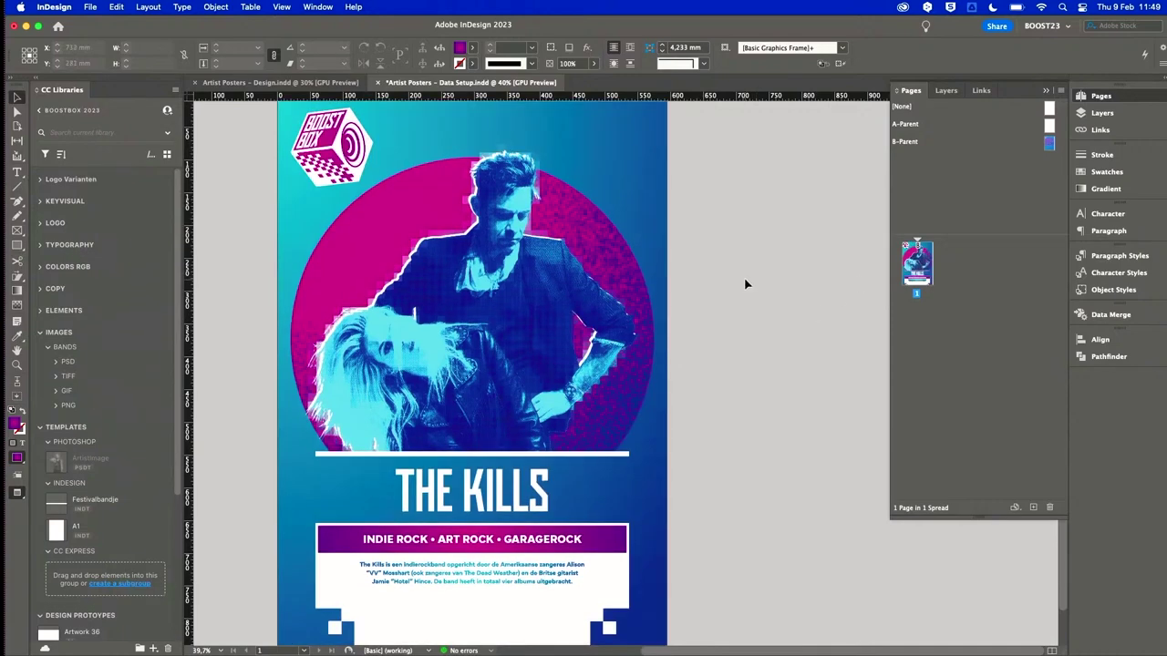
Preview Artist Information.xlsx from Finder in an enlarged window, examine its columns, and close the preview.
key(super+Tab)
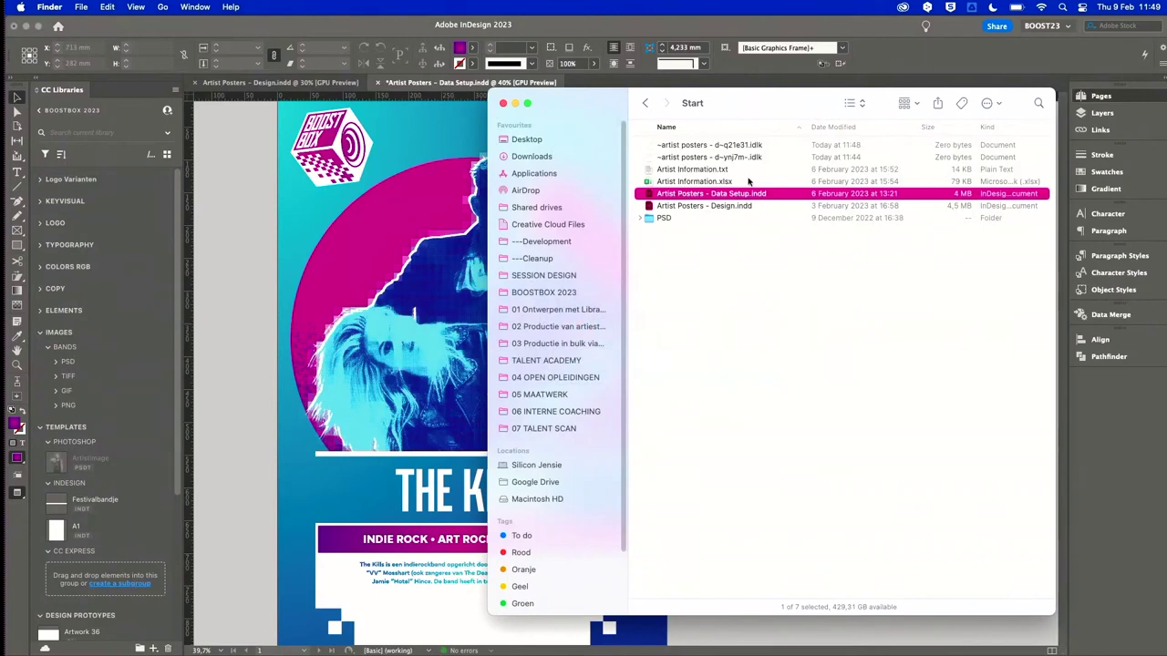
click(720, 181)
key(space)
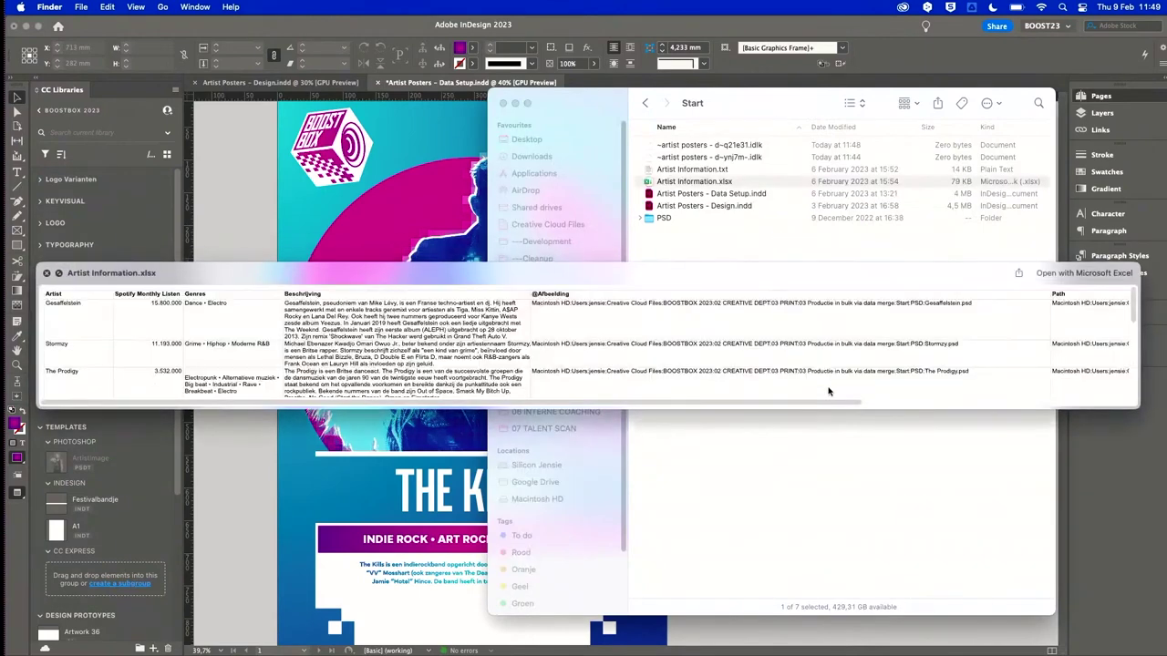
drag(1129, 411, 1131, 583)
drag(744, 580, 599, 544)
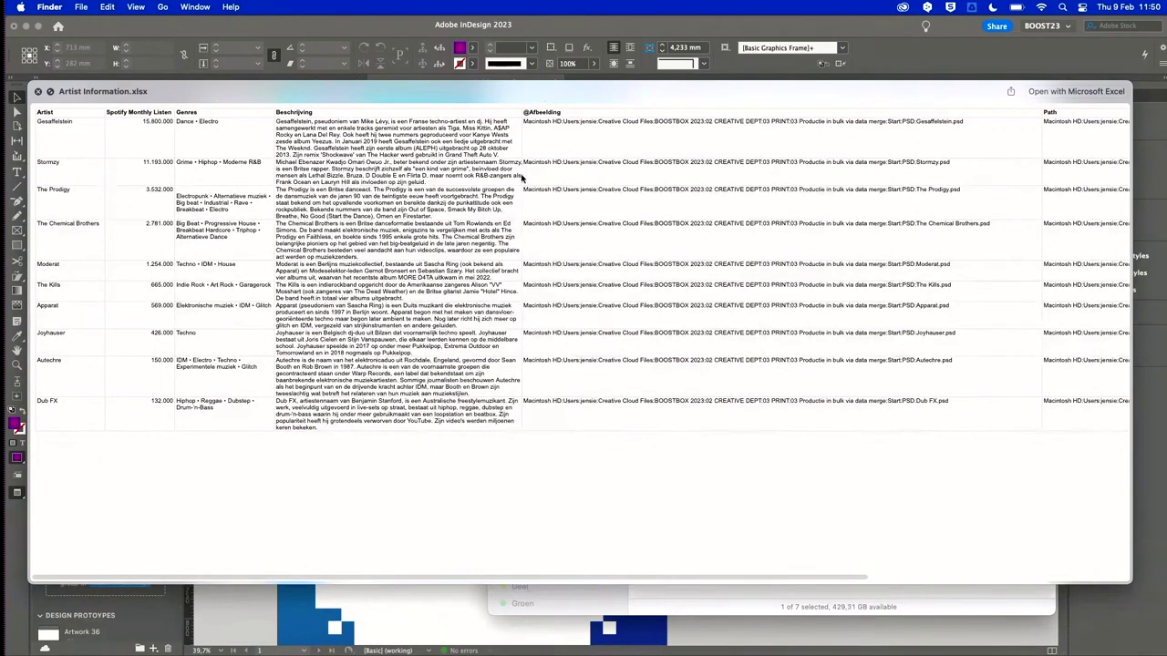
click(38, 92)
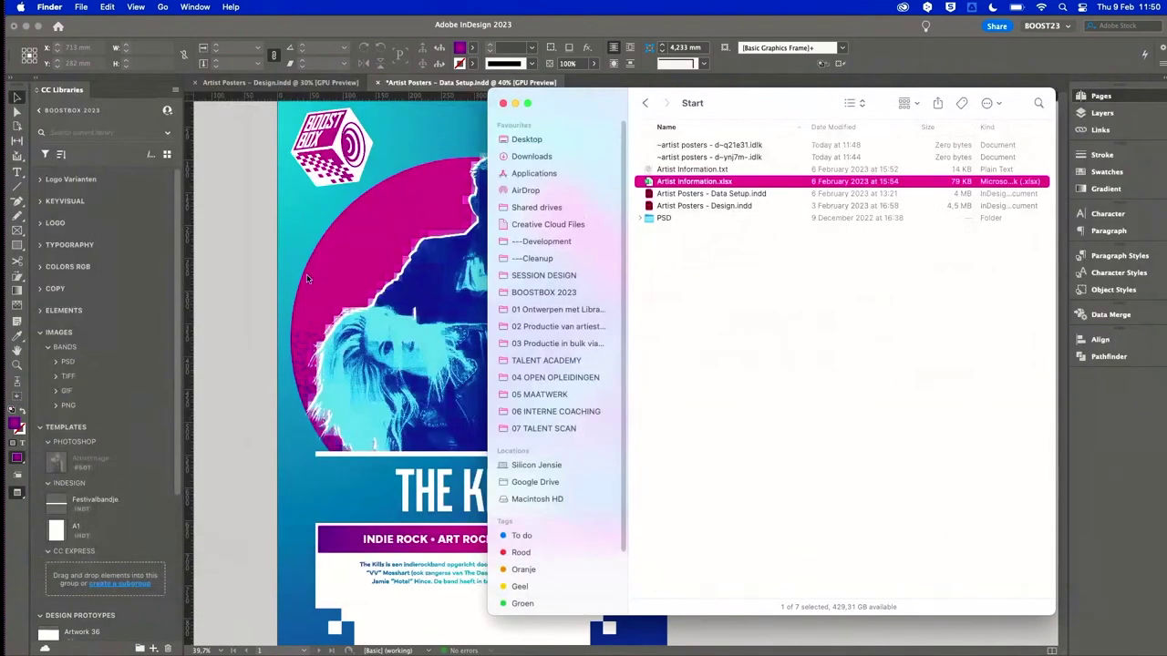
Return to the InDesign poster document and open the Data Merge panel, checking where it is listed under Utilities.
click(685, 20)
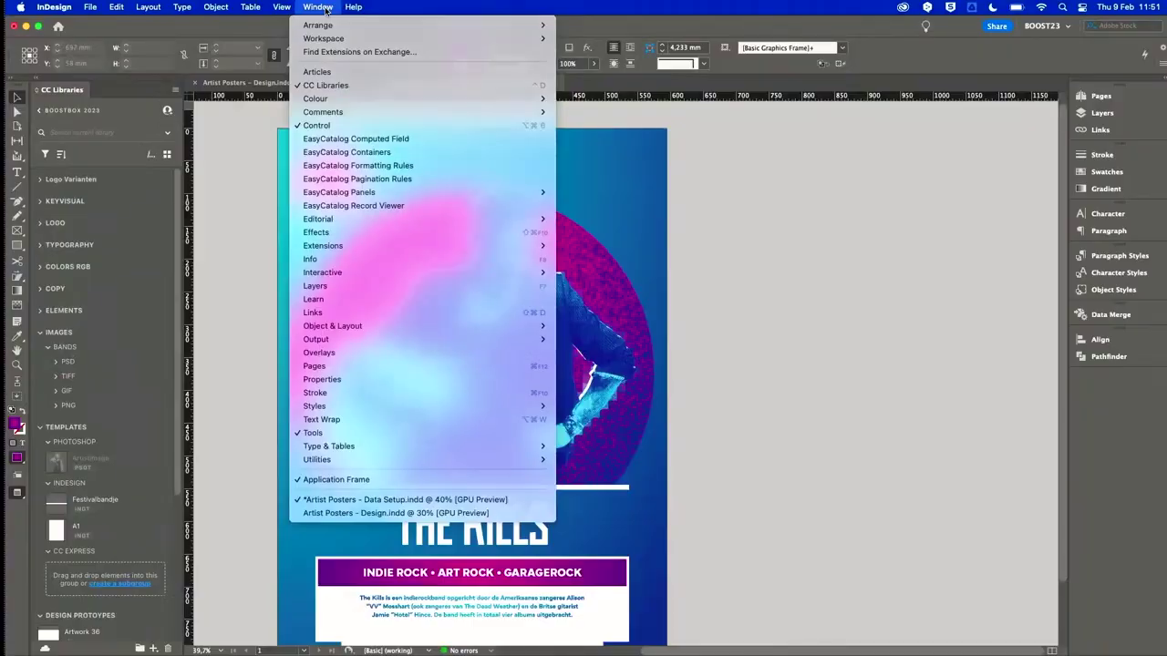
click(325, 7)
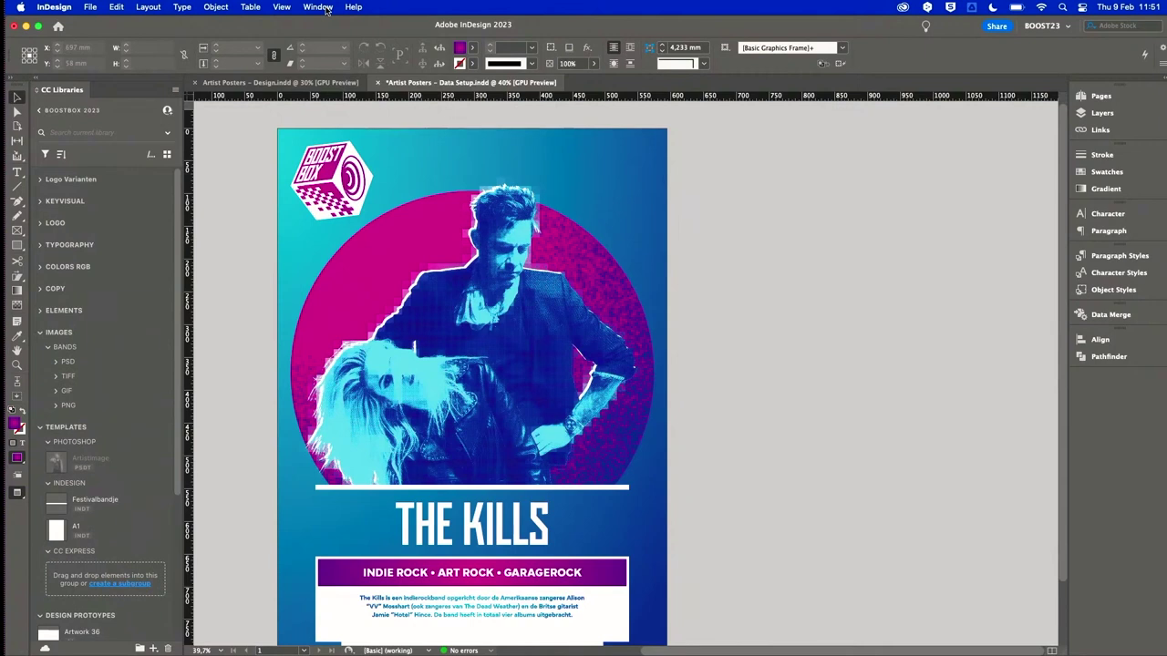
click(1113, 314)
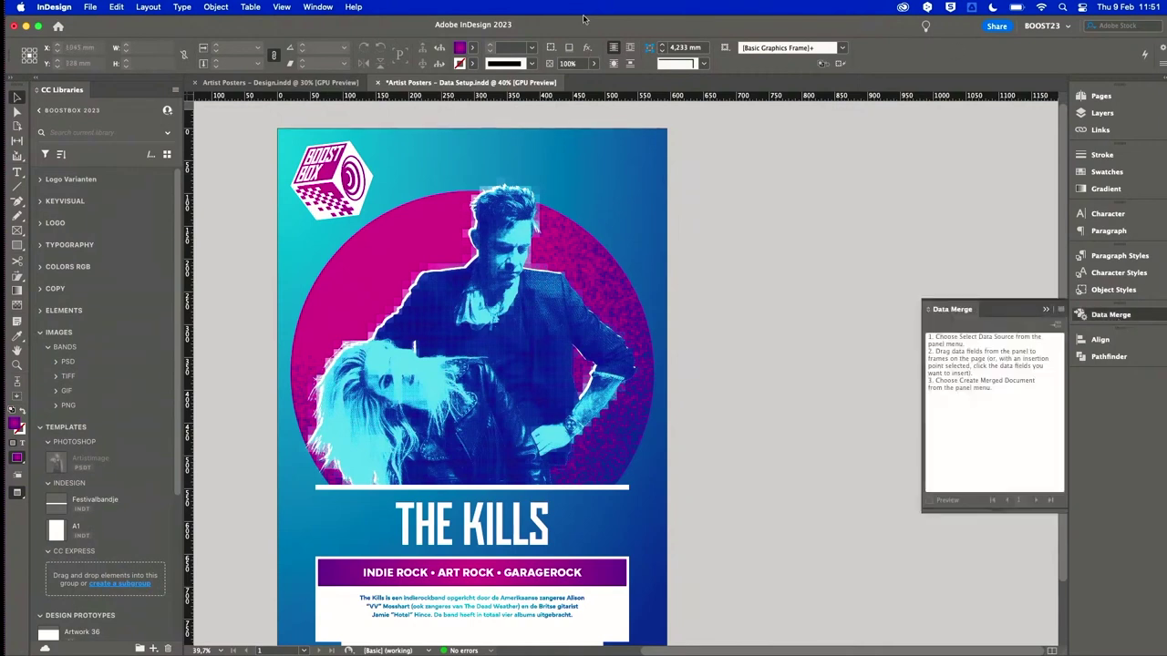
click(319, 8)
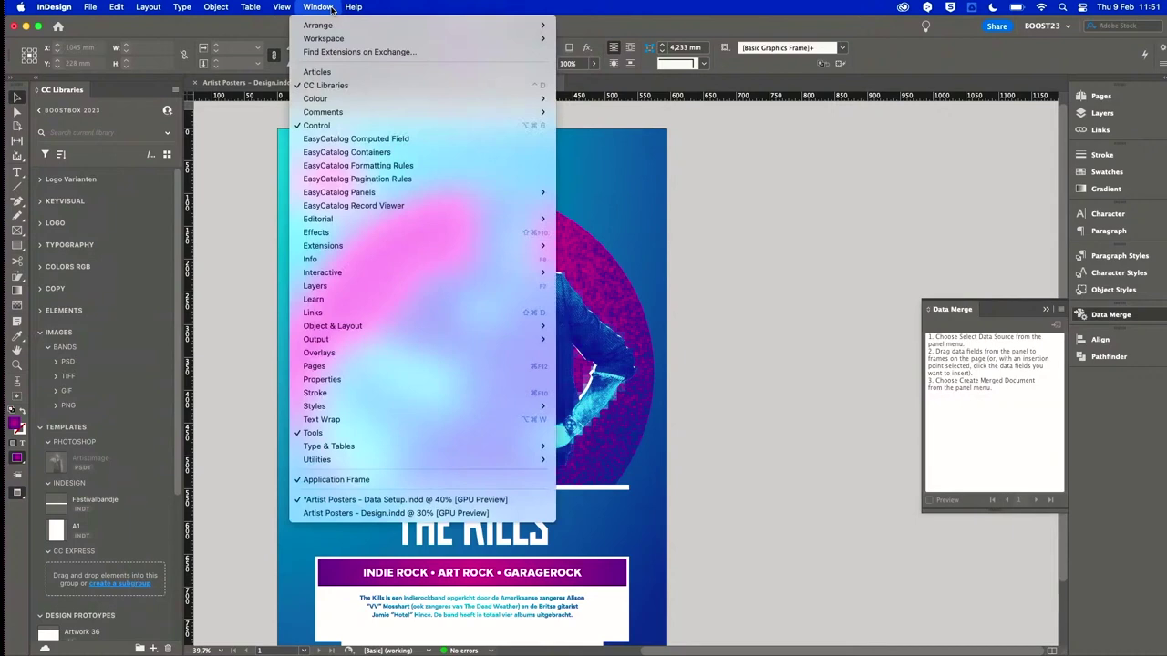
mouse_move(480, 462)
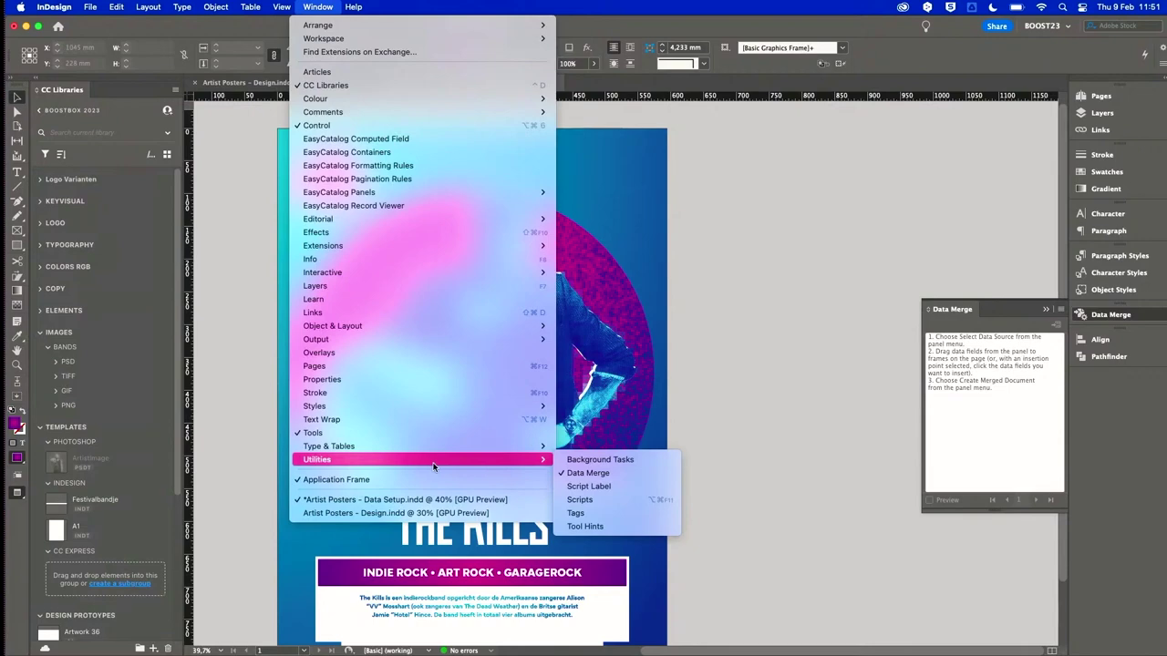
key(Escape)
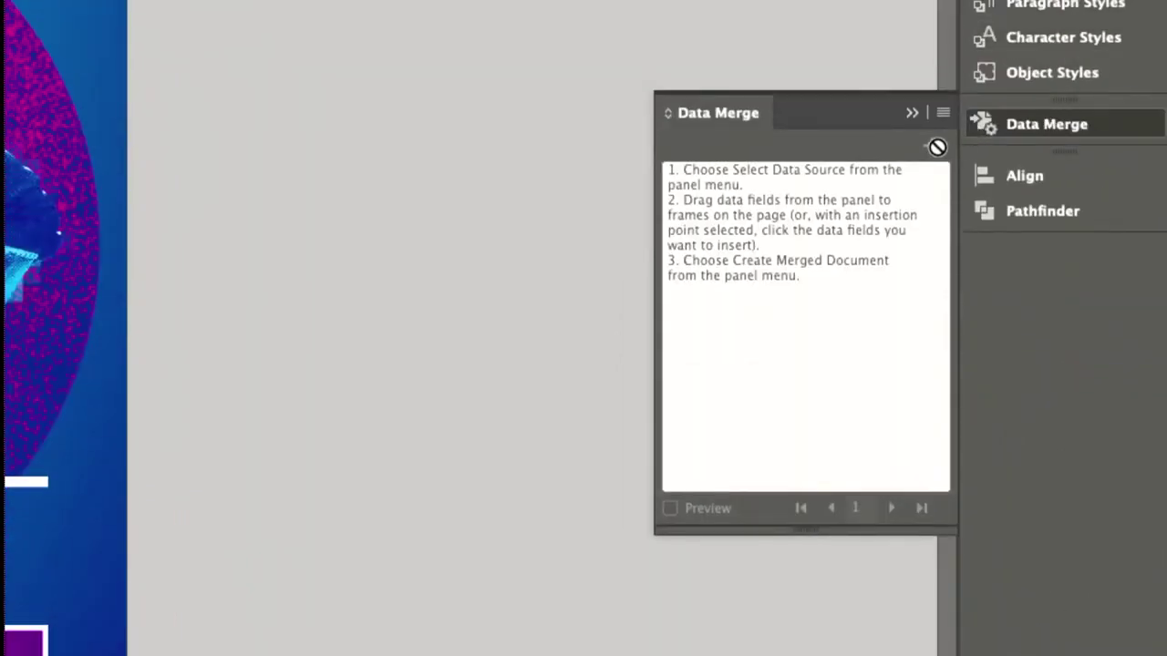
Load Artist Information.txt from the Start folder as the data source for Data Merge.
click(942, 116)
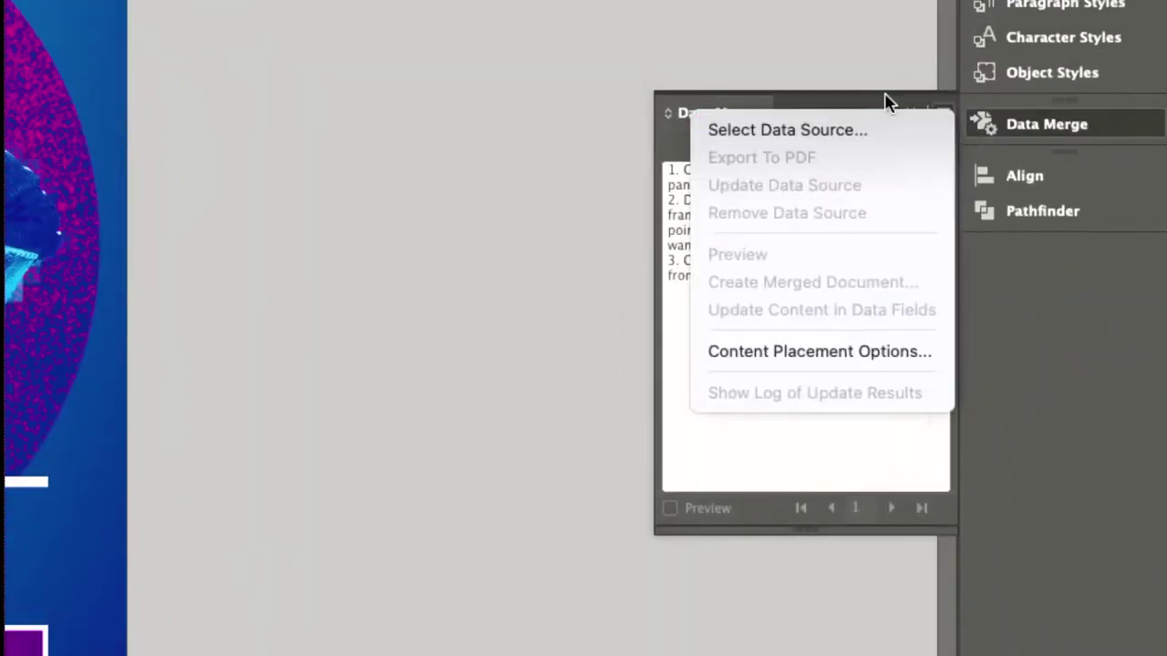
click(901, 129)
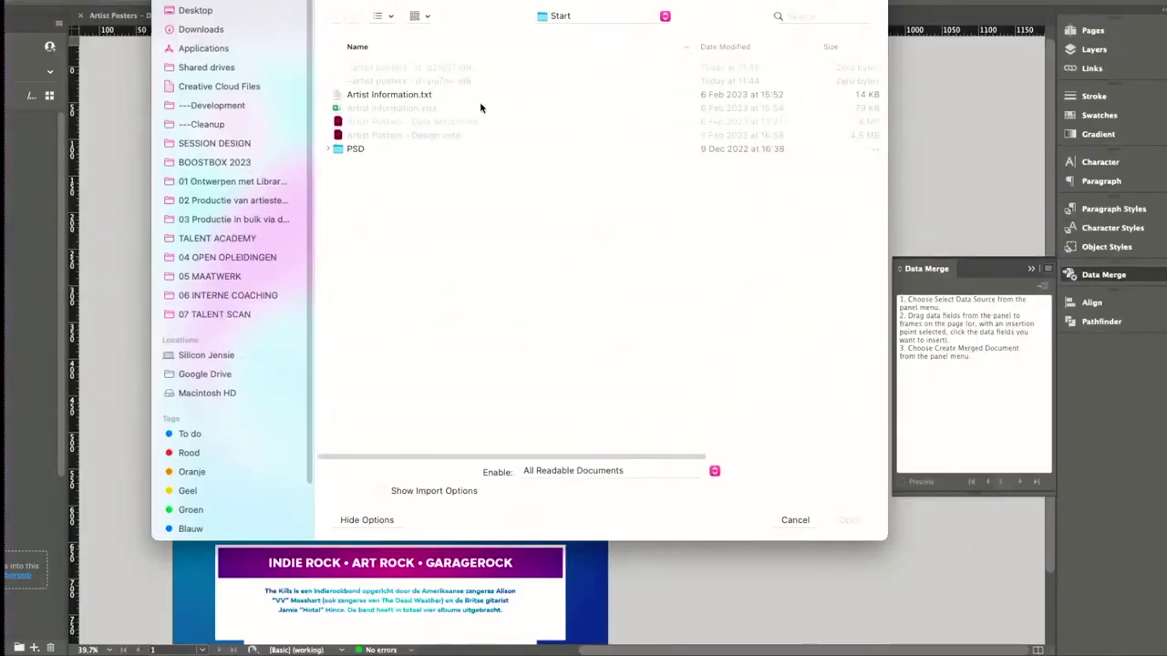
click(418, 95)
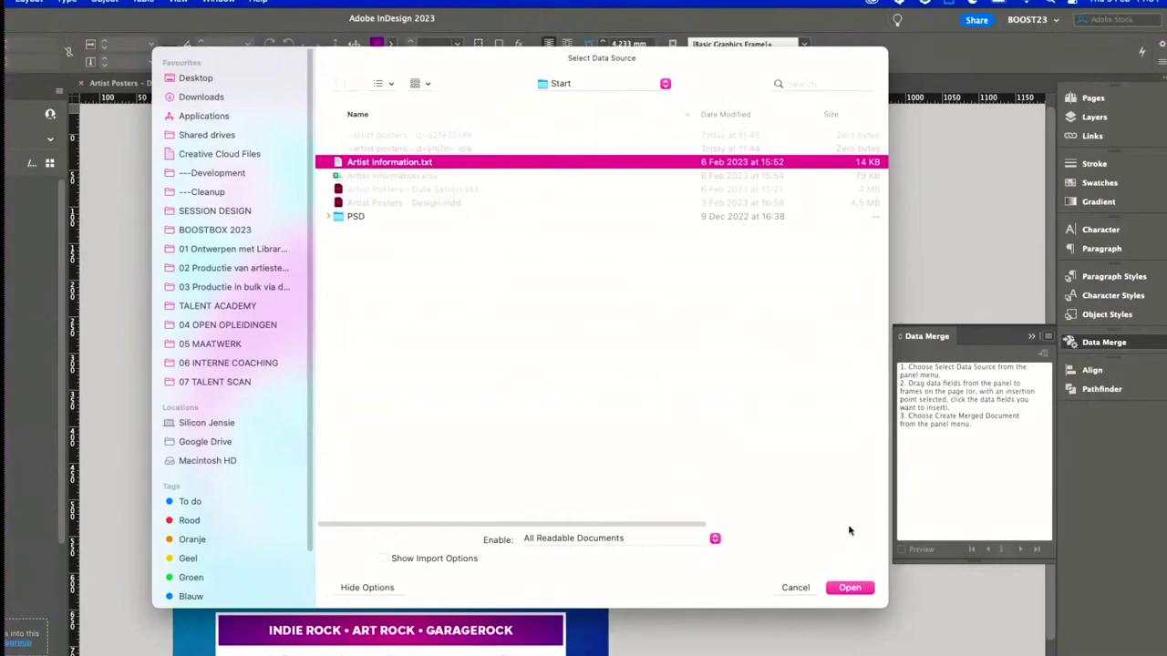
click(849, 588)
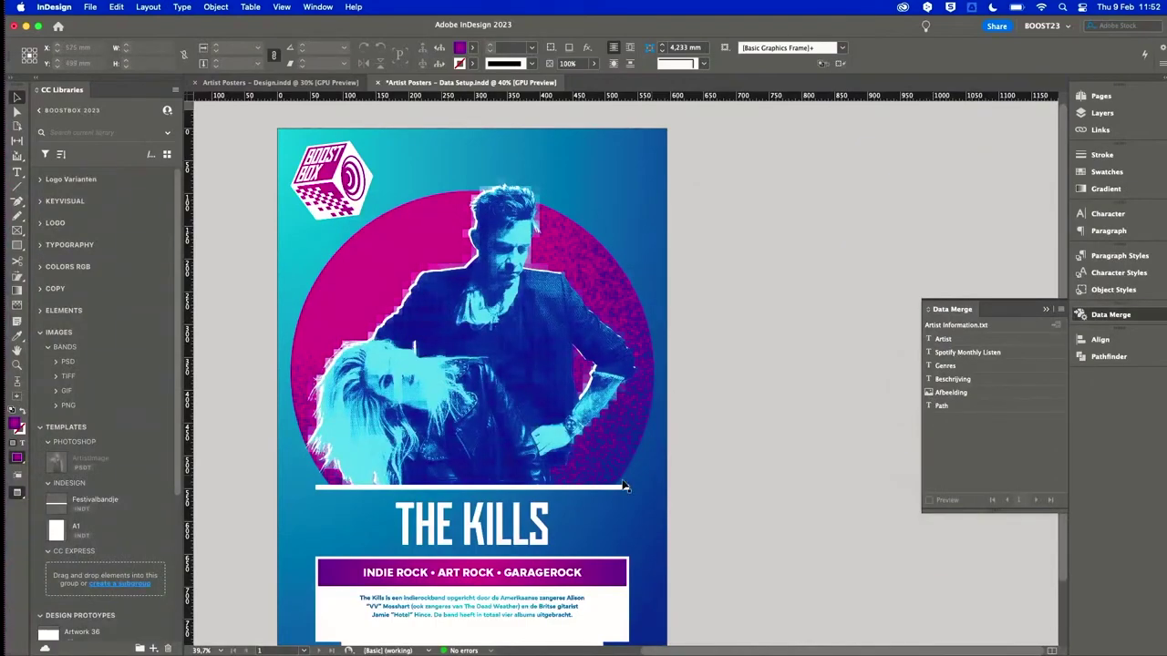
Replace the THE KILLS headline text on the poster with the Artist data field.
click(551, 504)
triple_click(547, 507)
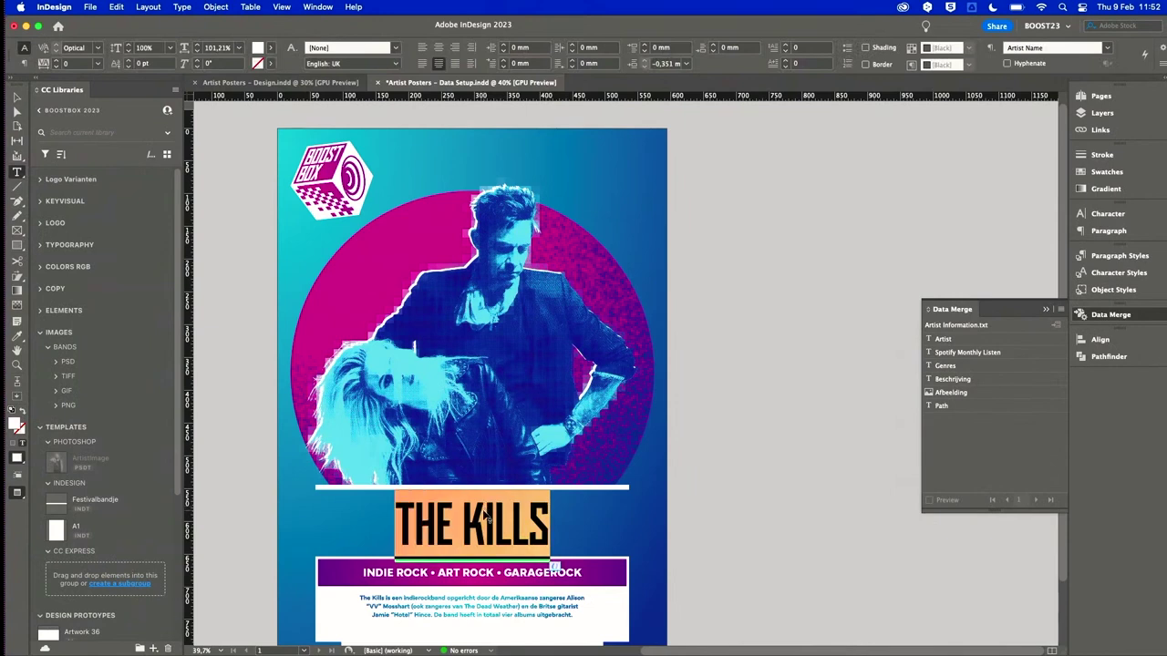
scroll(487, 506, down, 2)
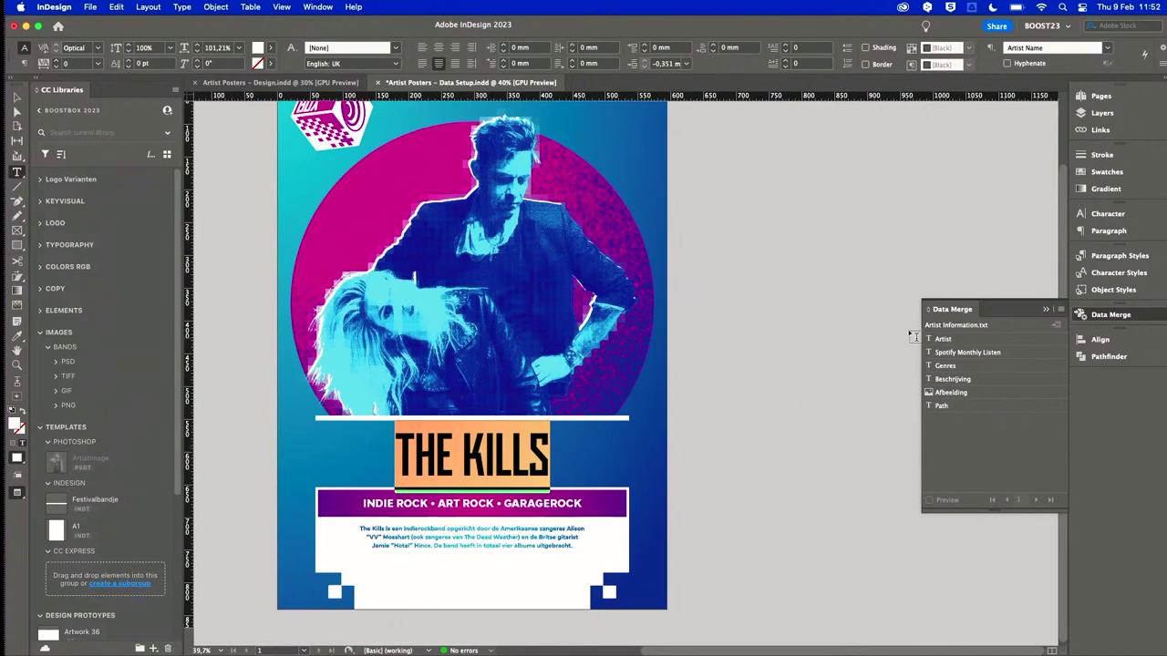
click(969, 340)
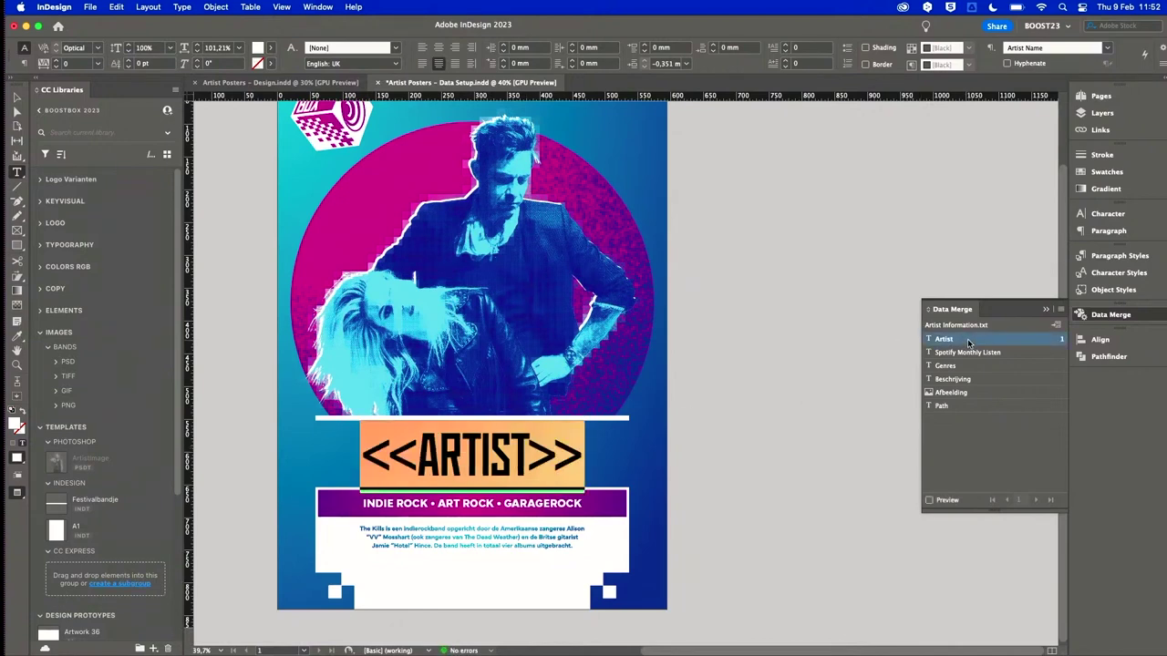
Replace the genre line with the Genres data field and the description paragraph with the Beschrijving field.
triple_click(520, 501)
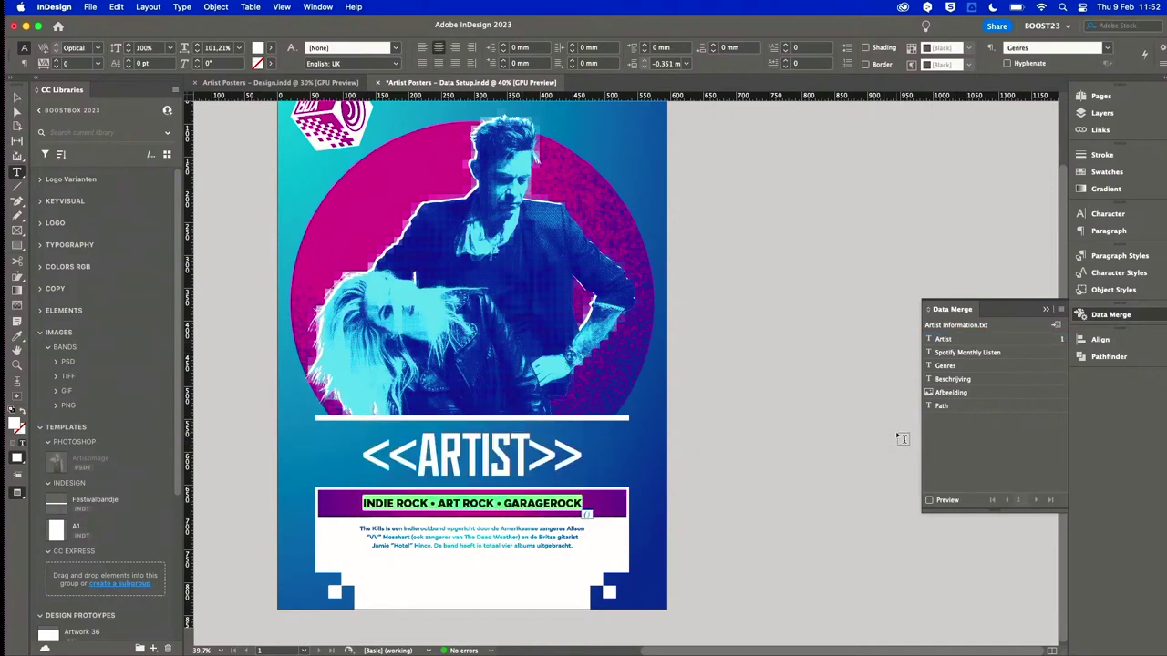
click(967, 368)
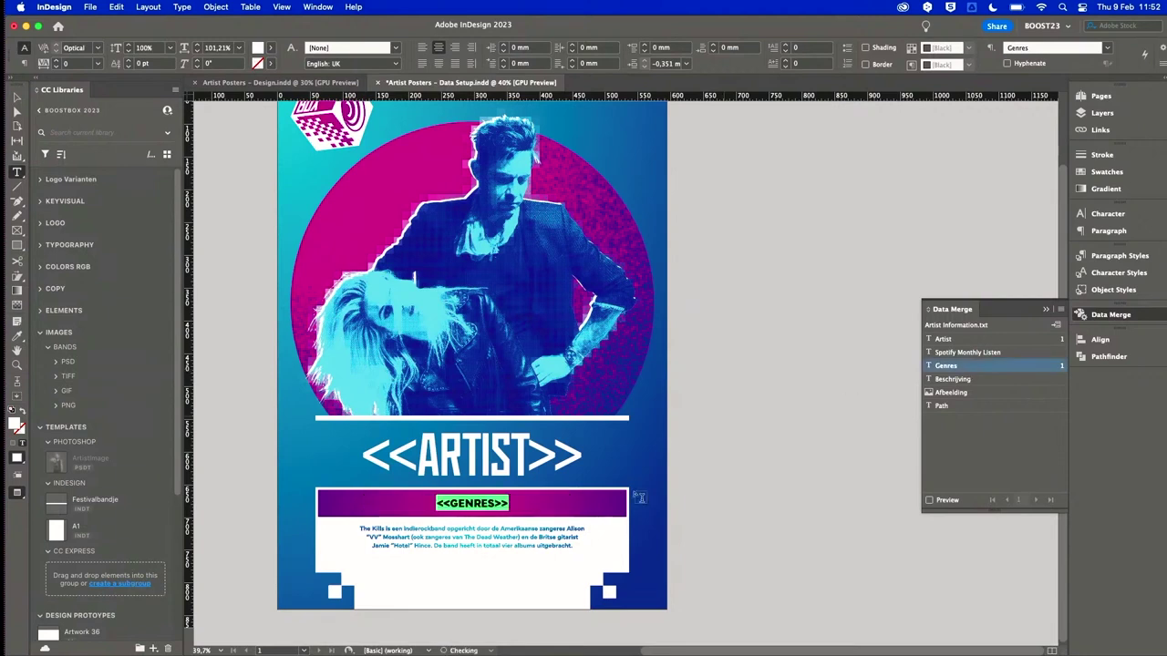
triple_click(424, 542)
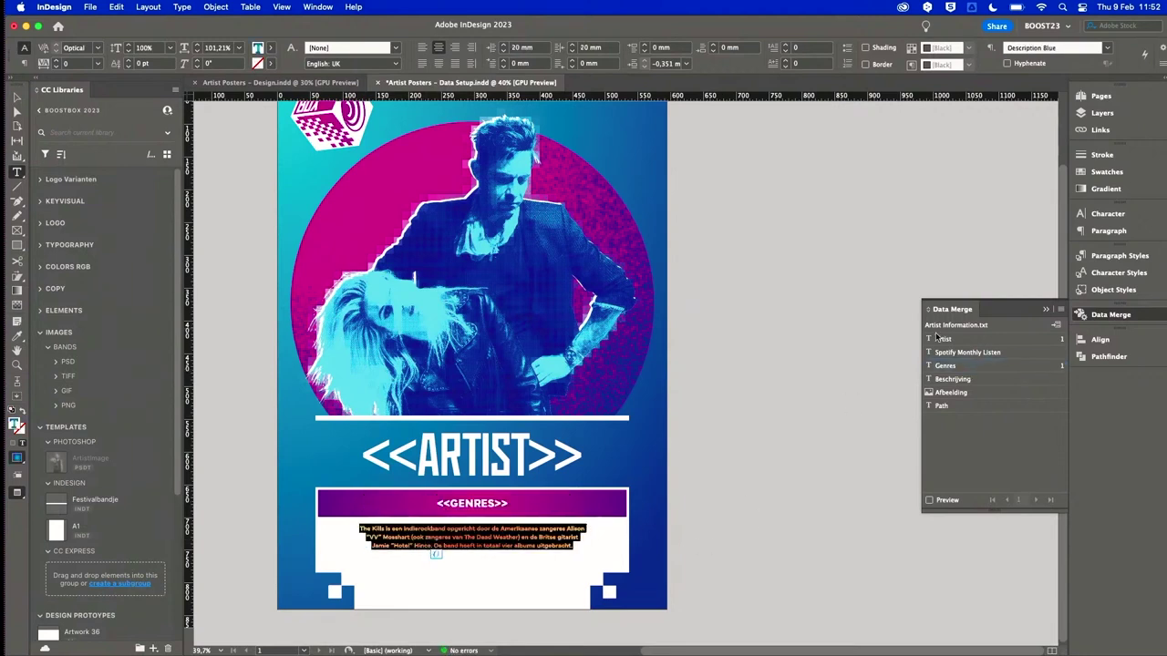
click(973, 378)
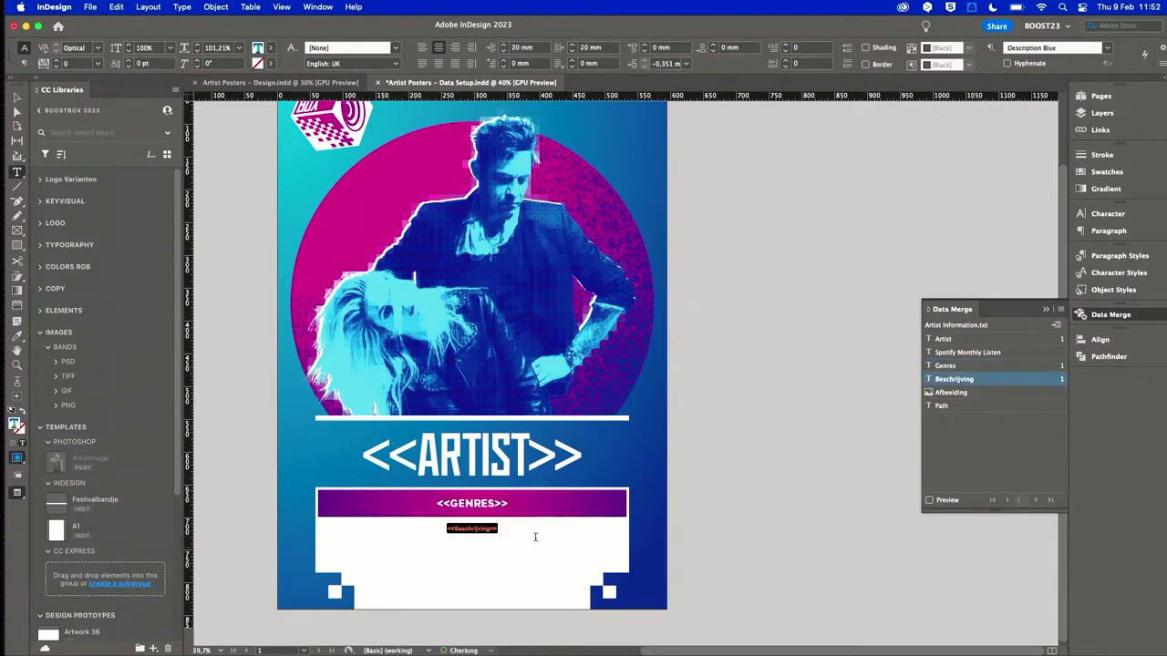
Assign the Afbeelding image field to the artist picture frame and turn on the merge preview.
click(16, 97)
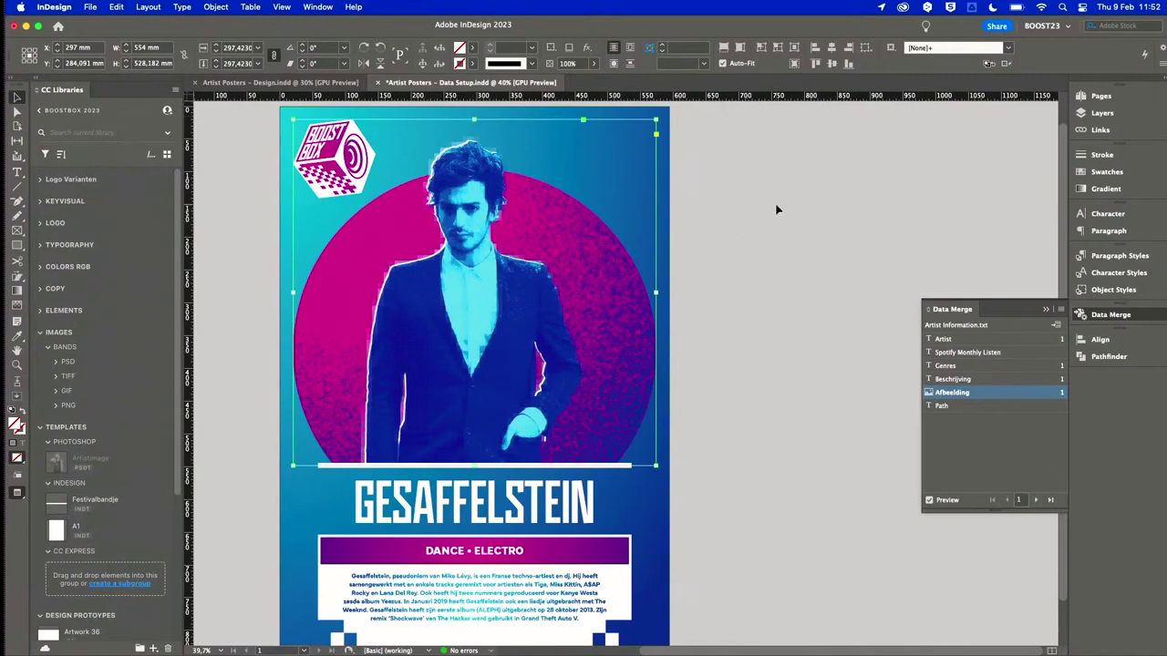
scroll(789, 187, down, 2)
scroll(789, 187, left, 2)
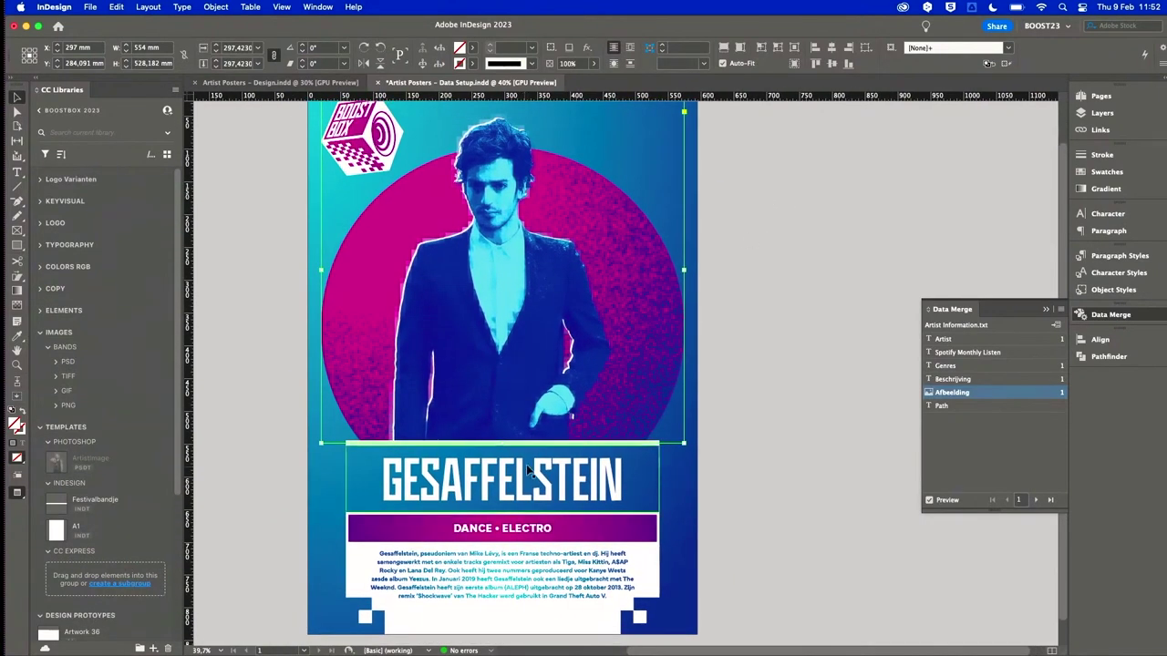
Step forward through the merge preview to record 10, checking each artist's poster.
click(1036, 500)
click(1036, 500)
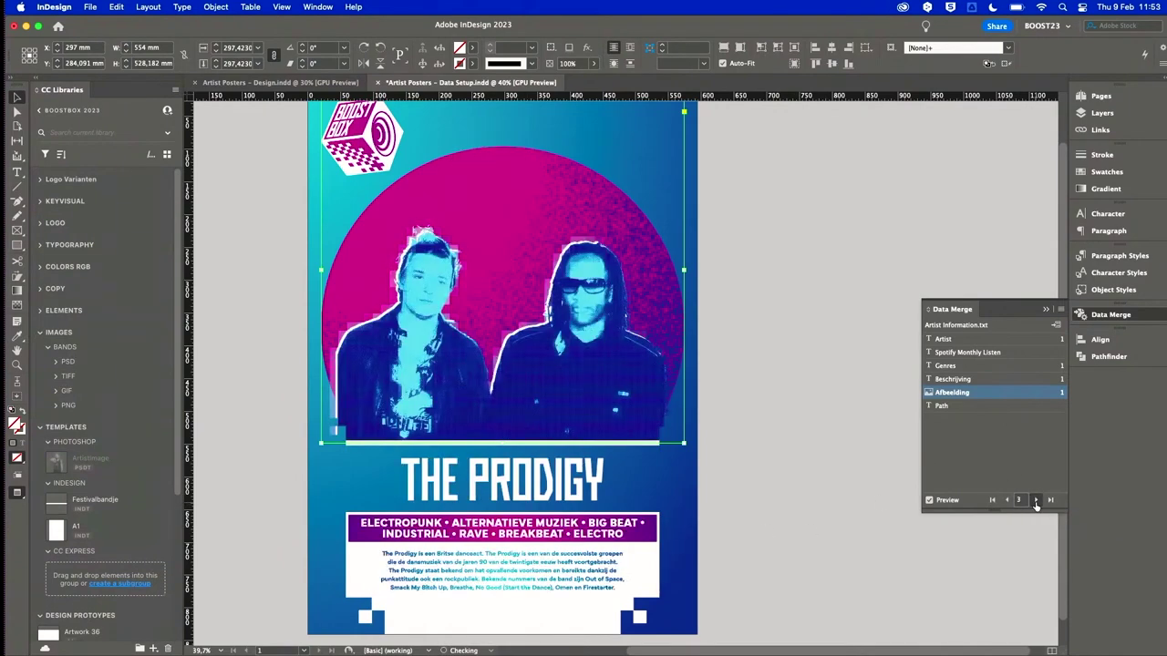
click(1035, 501)
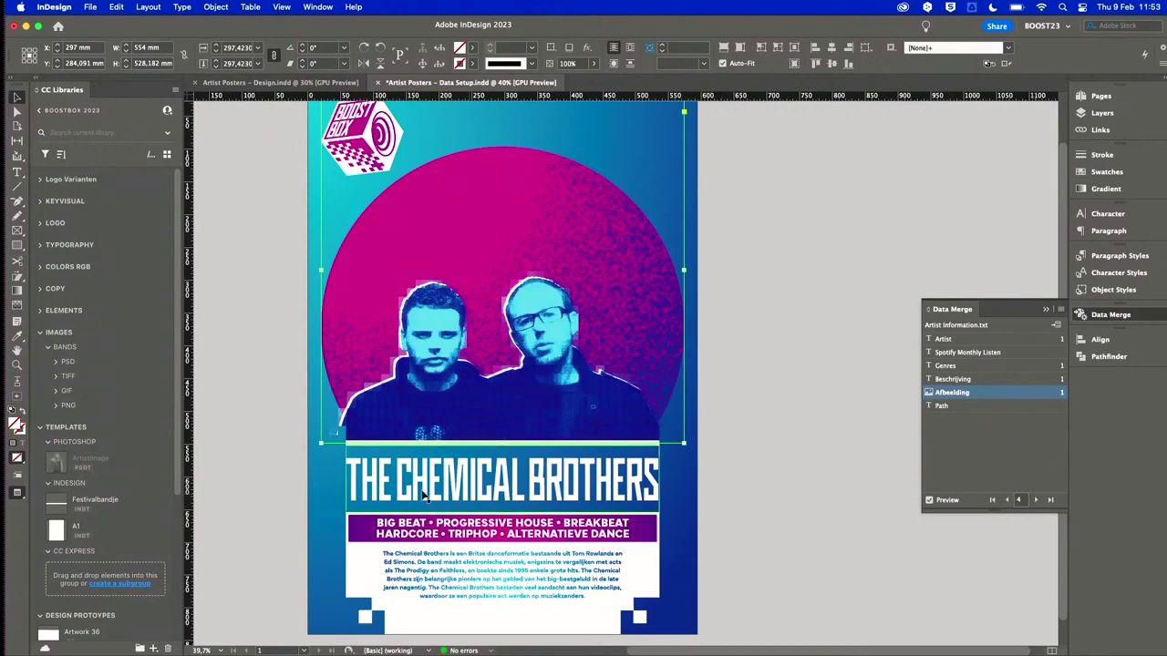
click(1035, 501)
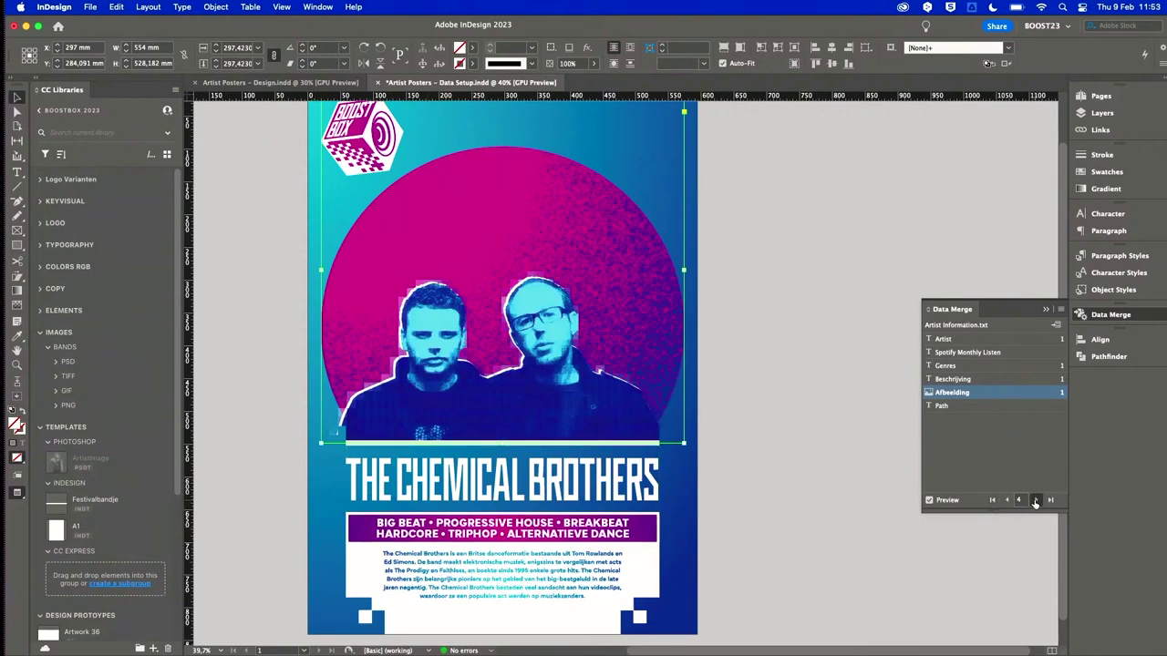
click(1036, 500)
click(1036, 501)
click(1035, 500)
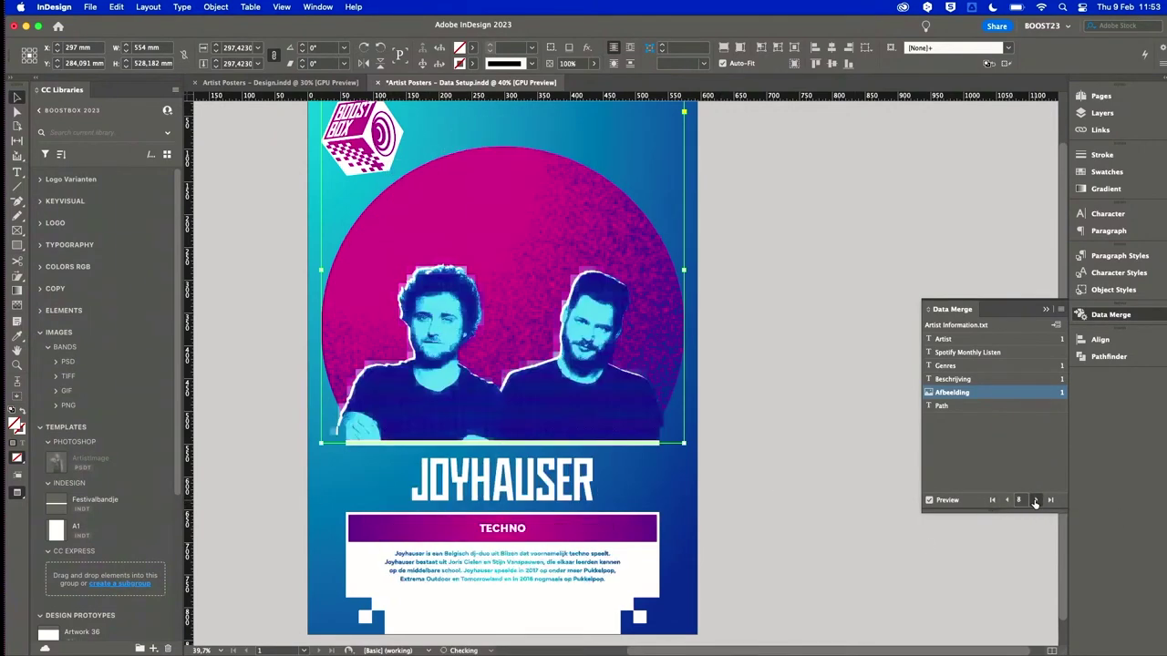
click(1036, 501)
click(1035, 501)
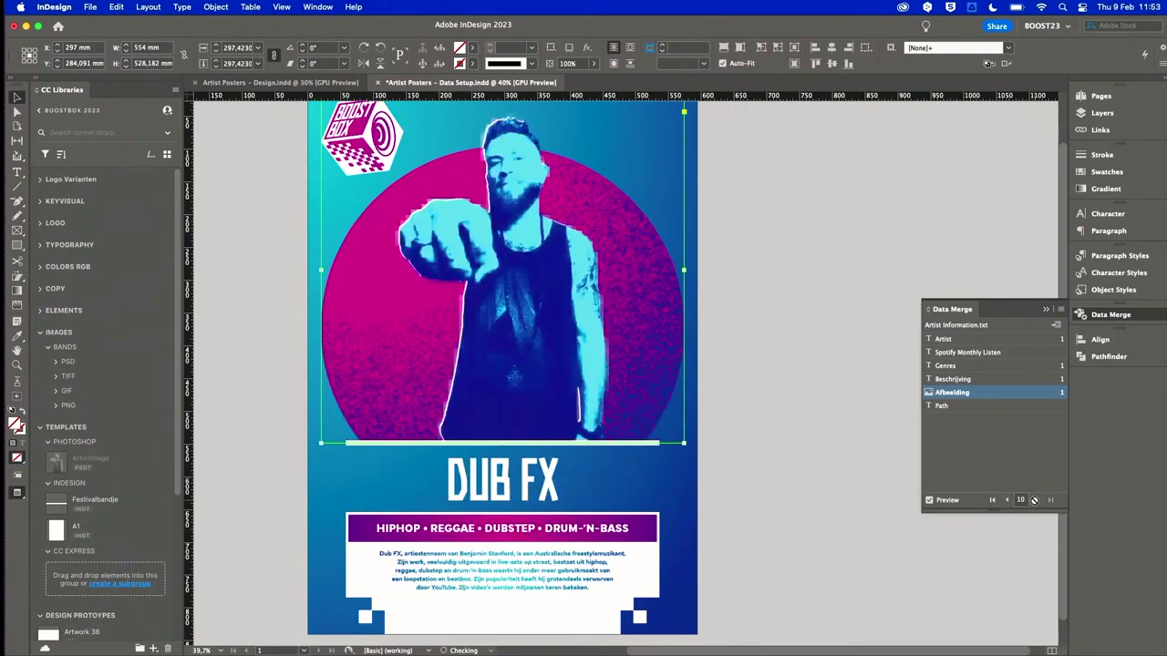
Step the merge preview back to record 4, The Chemical Brothers.
click(1006, 501)
click(1006, 500)
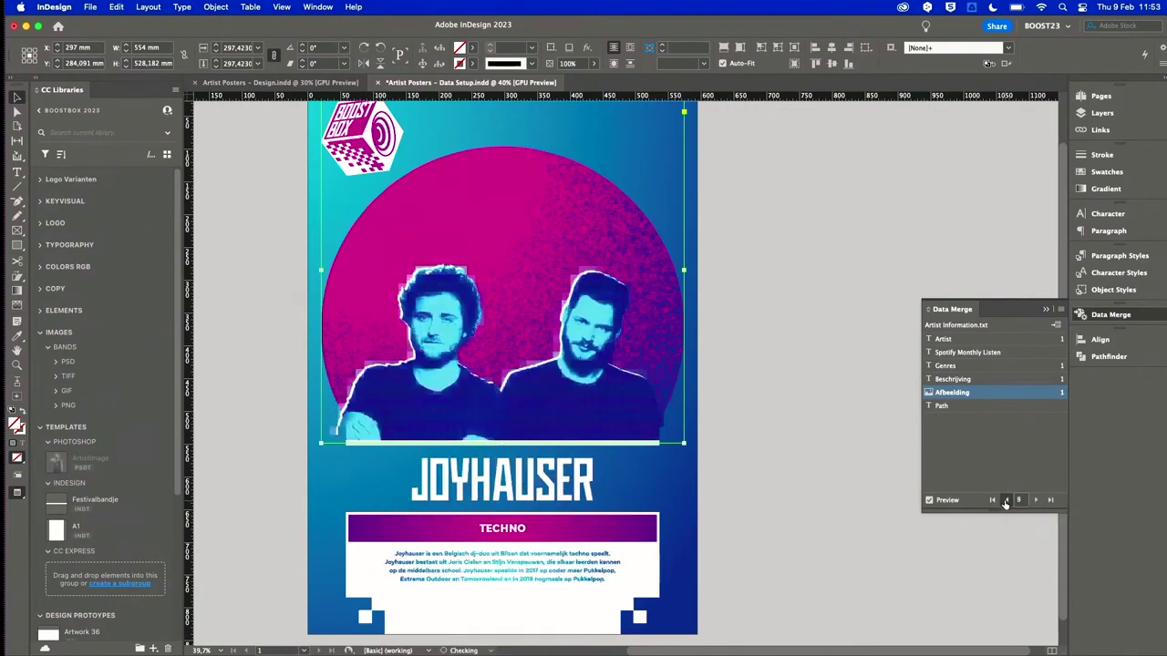
click(1007, 500)
click(1007, 500)
click(1006, 500)
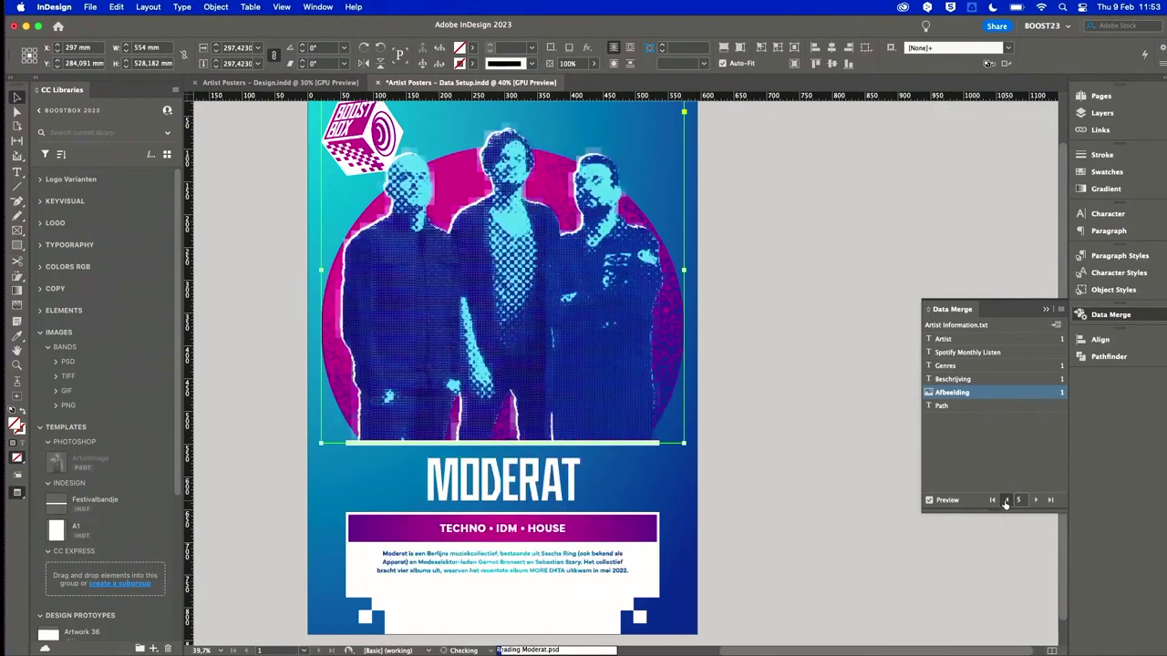
click(1006, 501)
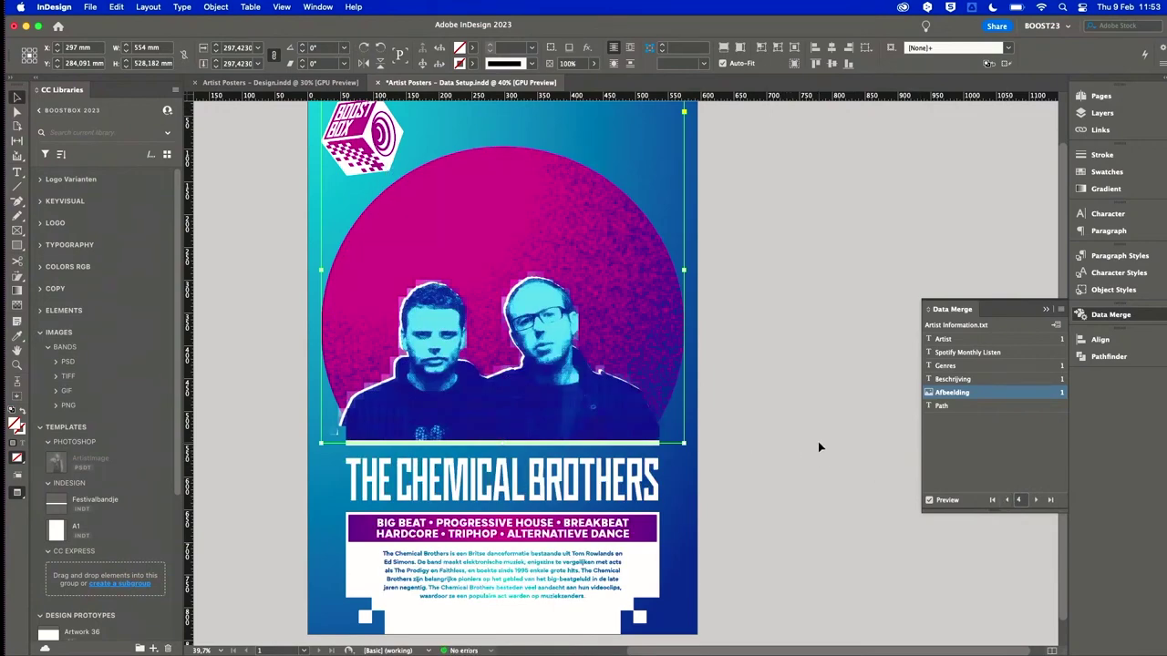
In the picture frame's Frame Fitting Options, try aligning the content from the centre, and restore alignment from the bottom centre.
scroll(822, 405, right, 1)
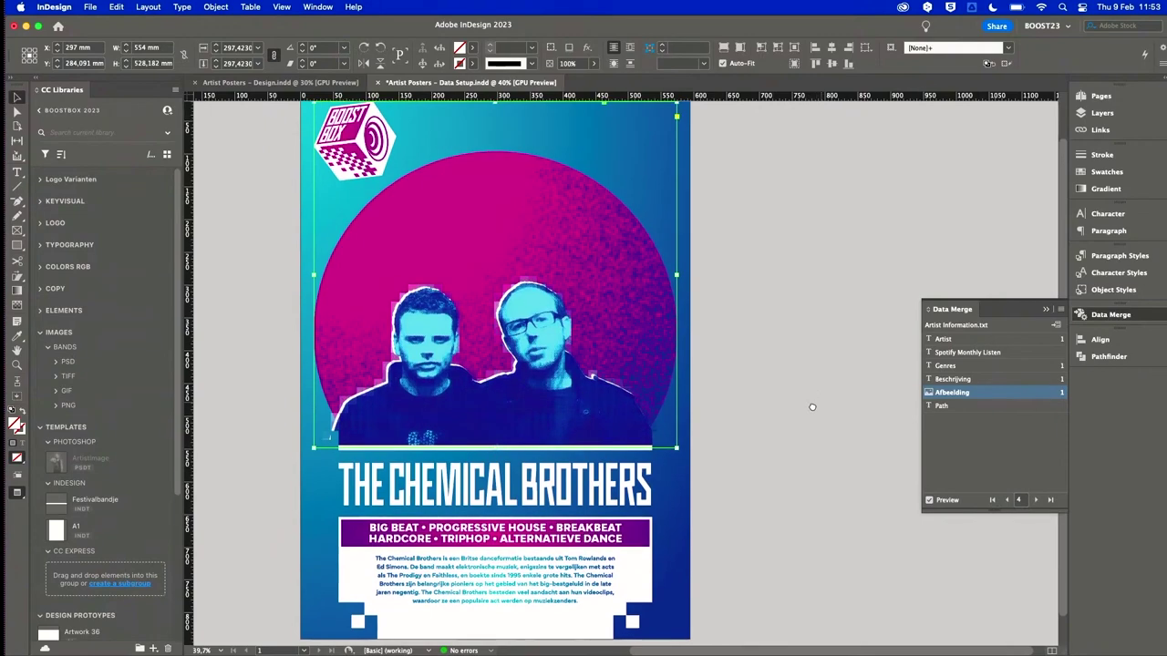
scroll(784, 378, up, 1)
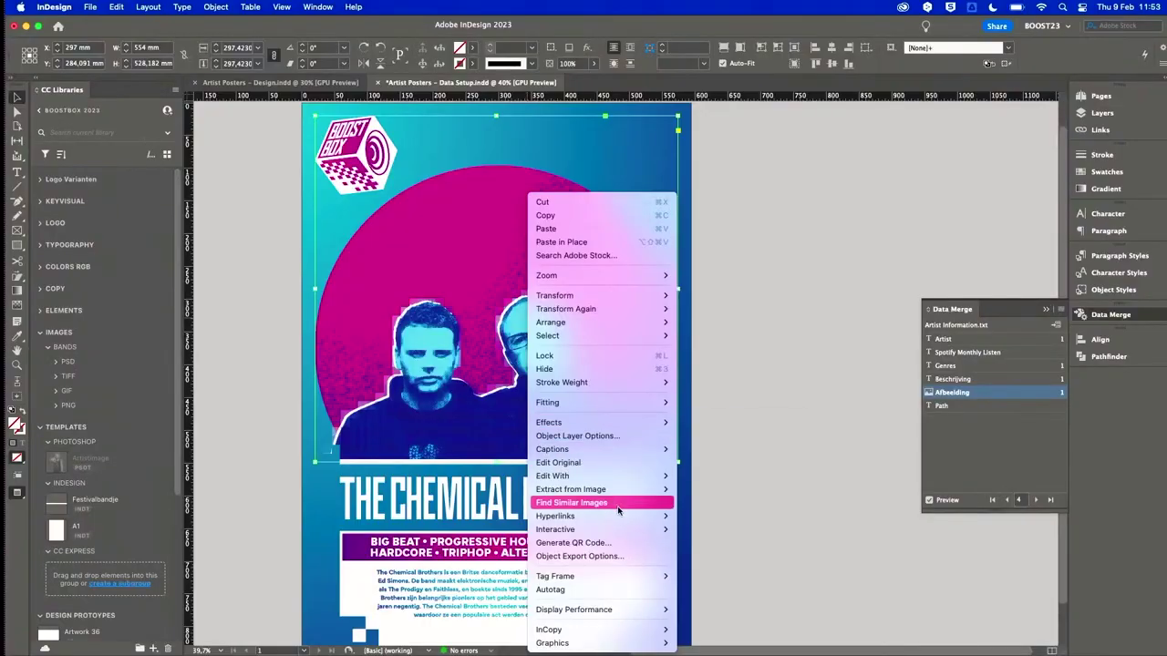
mouse_move(612, 454)
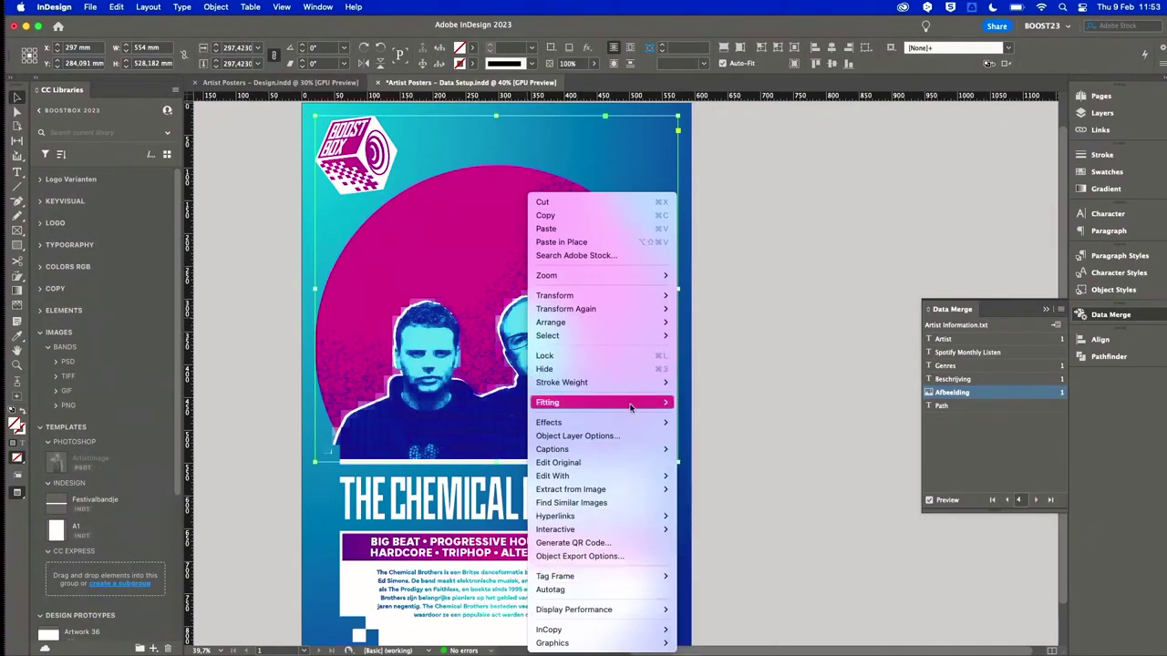
mouse_move(624, 337)
mouse_move(628, 402)
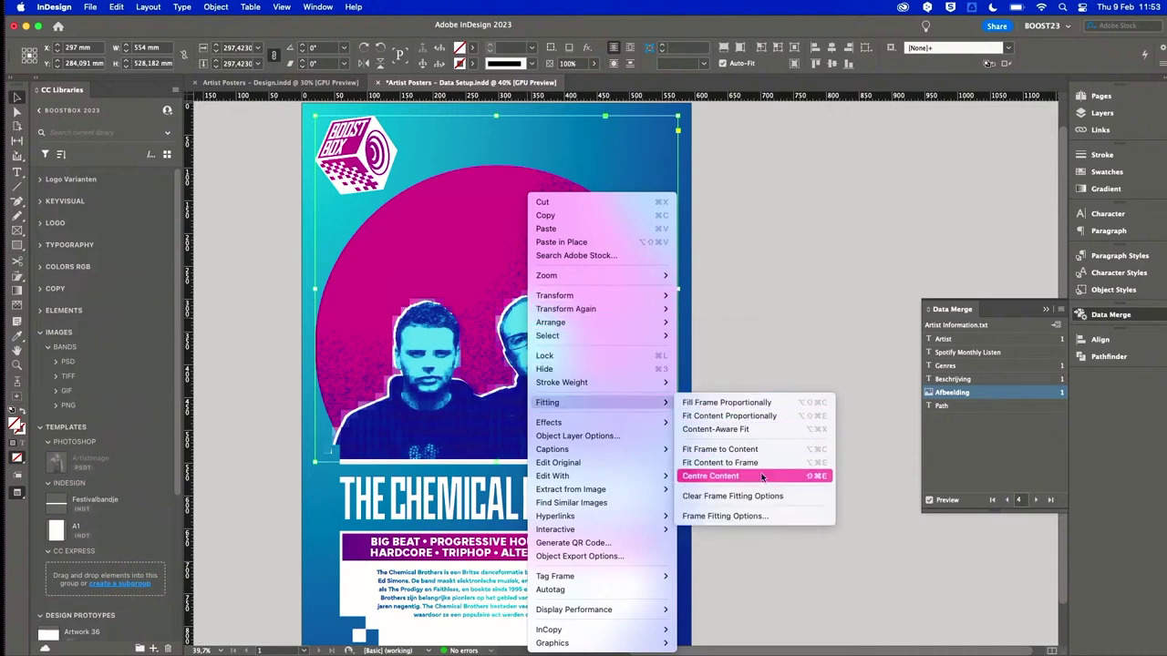
click(739, 517)
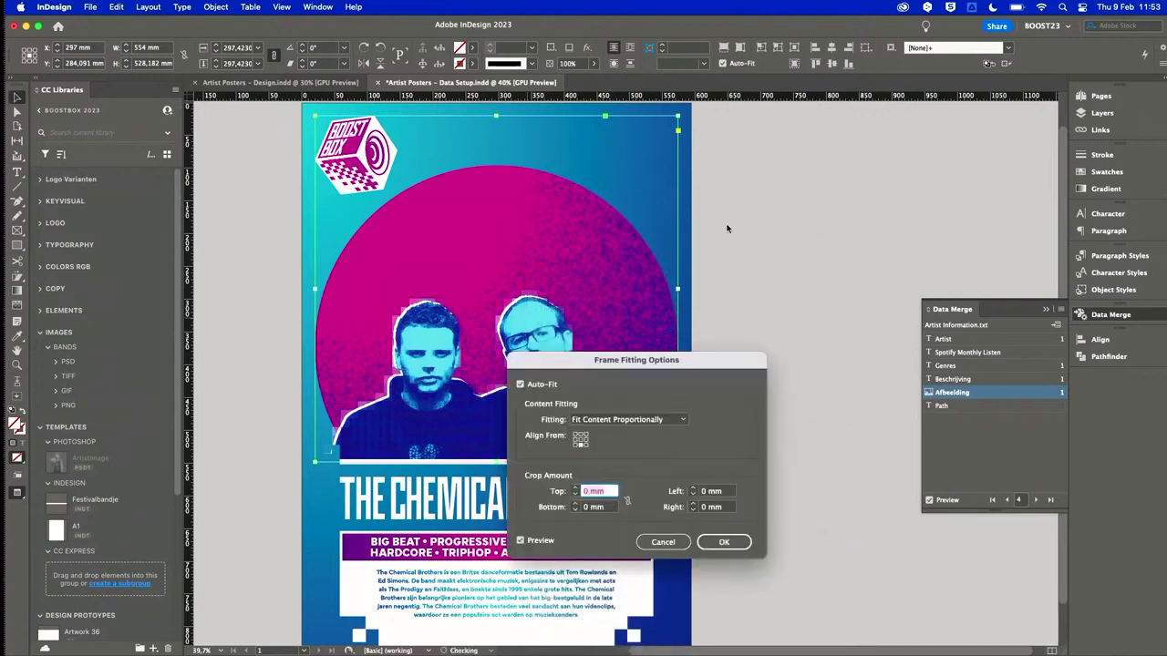
drag(648, 276, 719, 140)
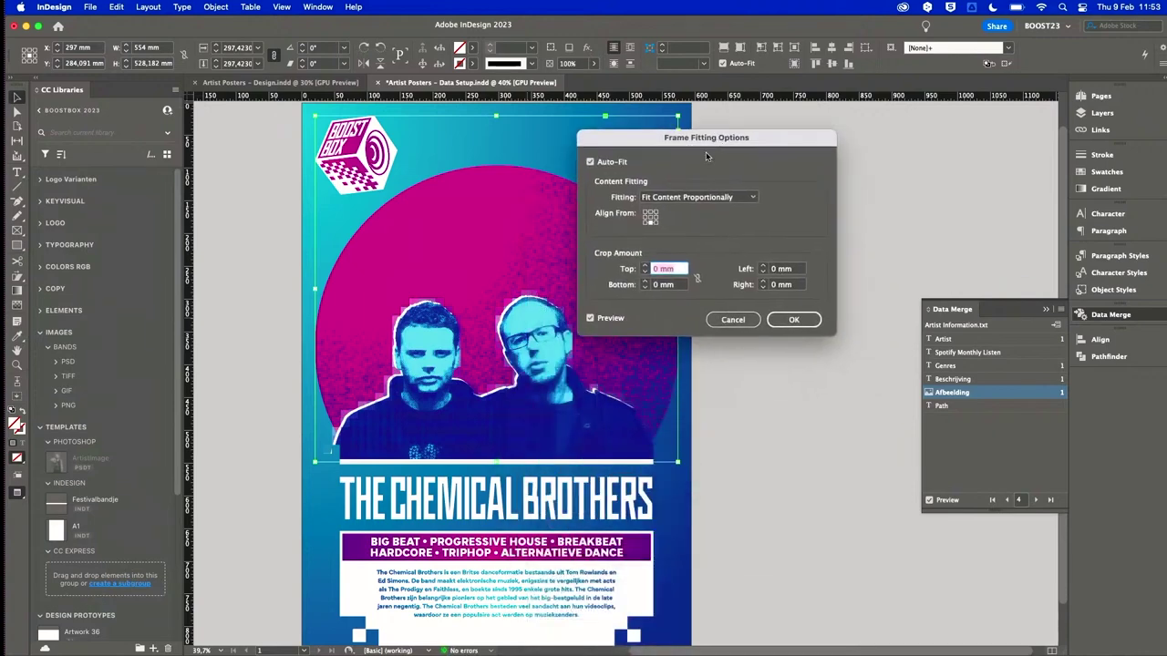
click(652, 218)
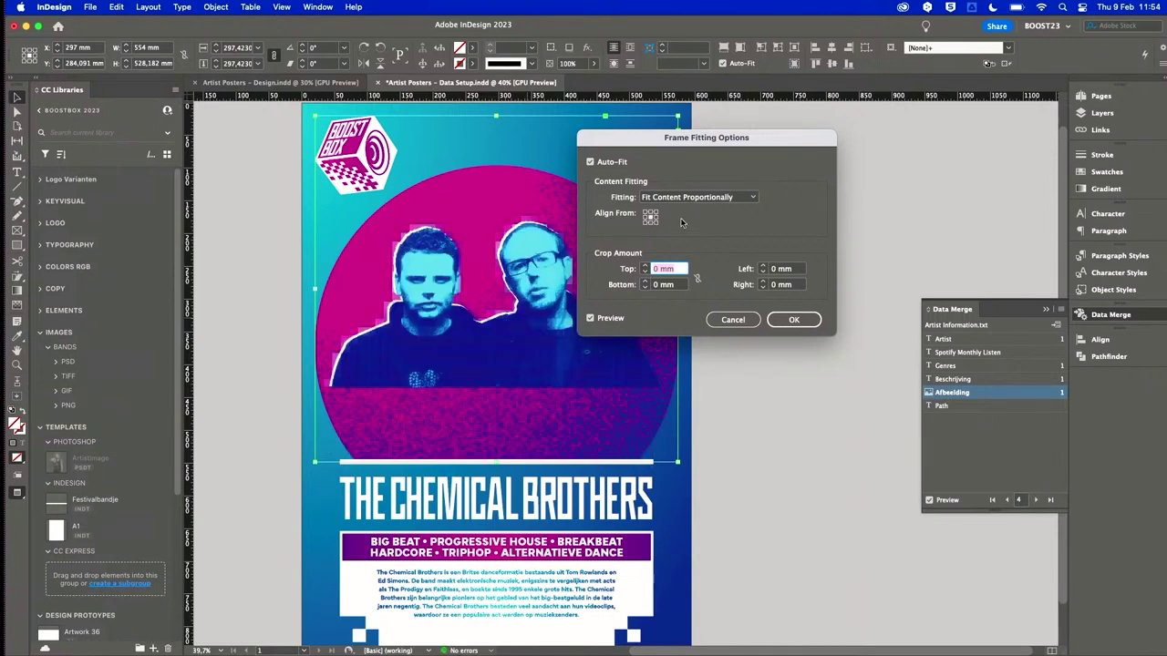
click(652, 223)
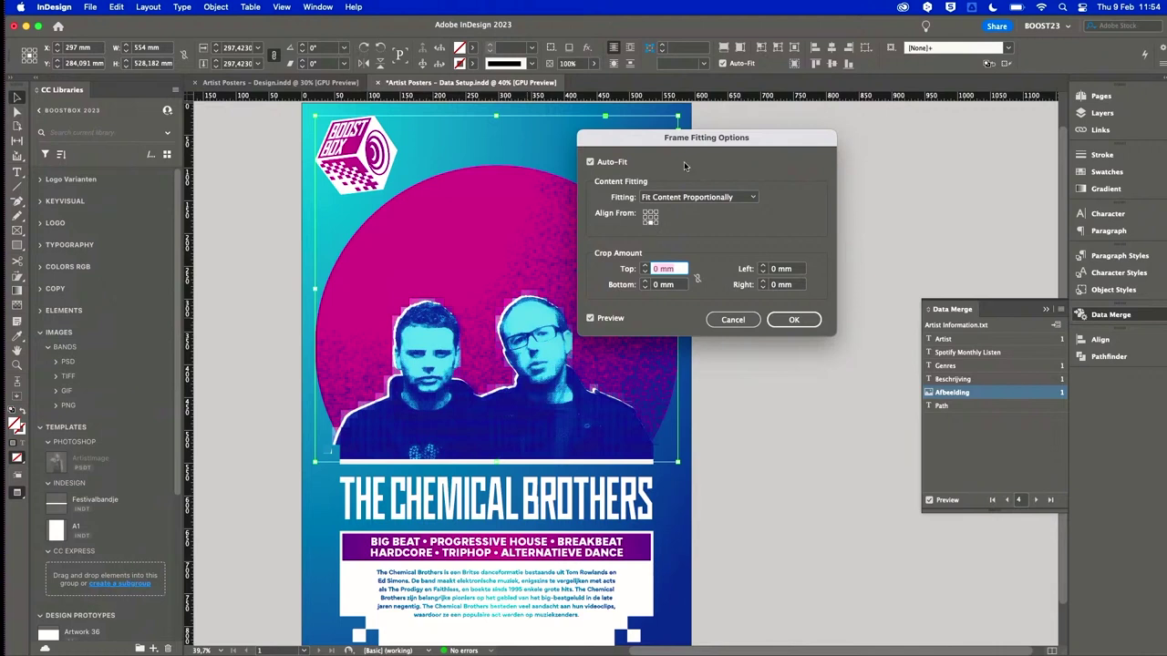
drag(702, 136, 720, 134)
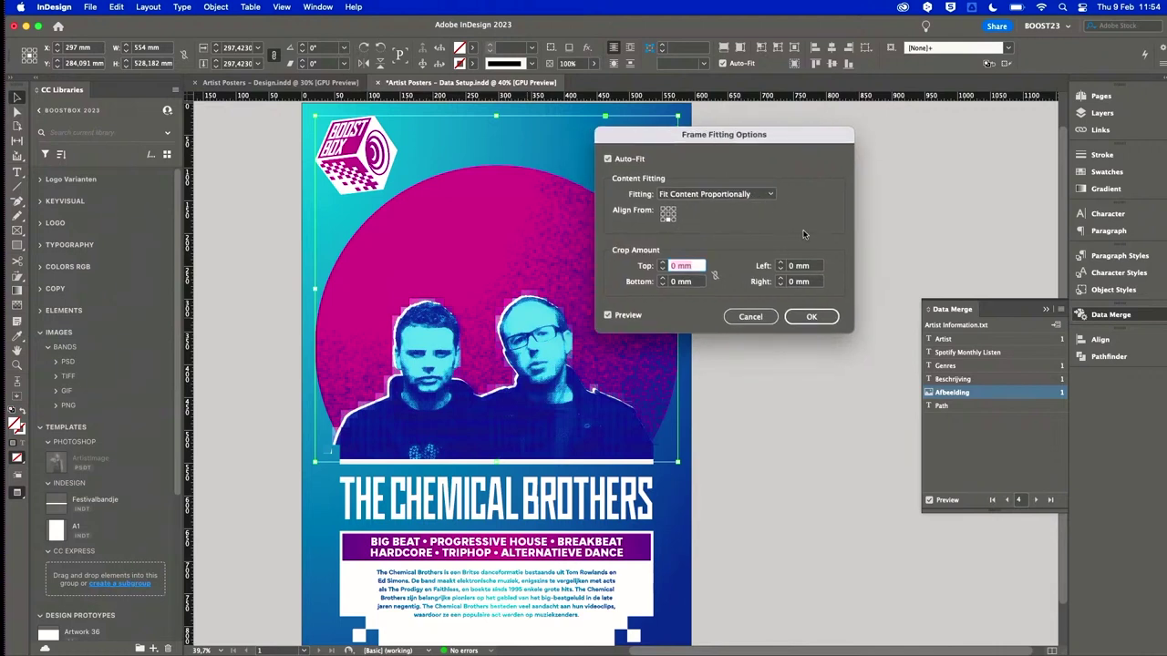
click(823, 319)
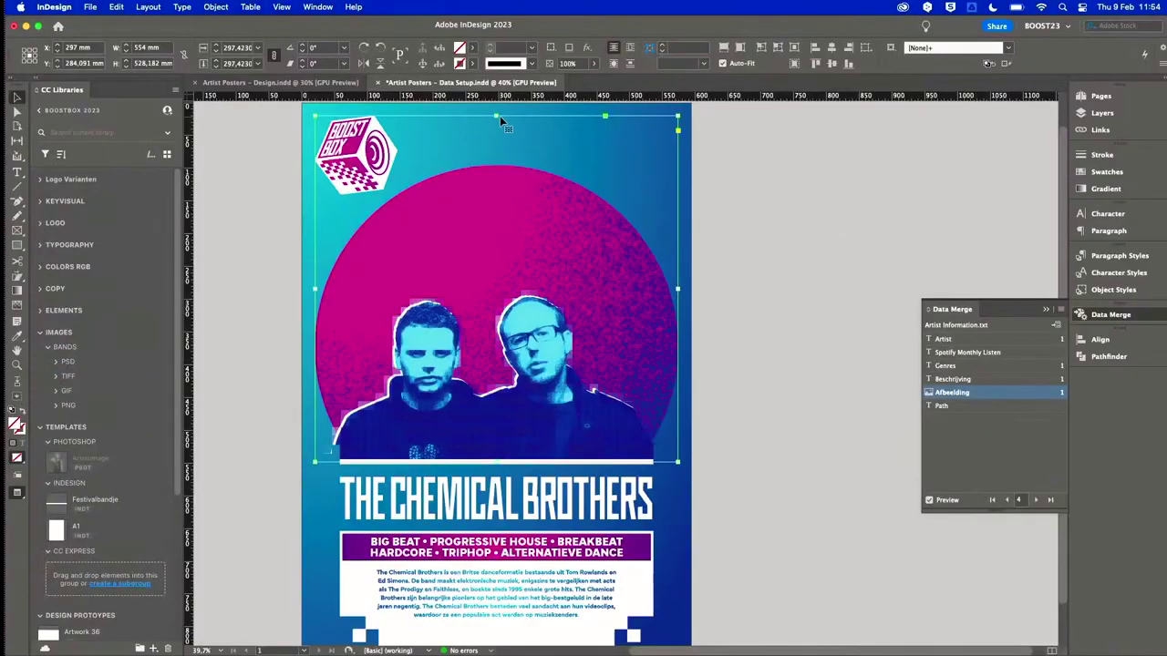
Try shortening the artist picture frame from its upper edge, and undo the resize.
drag(499, 115, 483, 188)
key(super+z)
mouse_move(495, 114)
mouse_down()
mouse_move(503, 273)
mouse_move(513, 116)
mouse_up()
Examine the Multiple Record Layout and Options settings for Create Merged Document, including Remove Blank Lines for Empty Fields, and close without merging.
click(1057, 327)
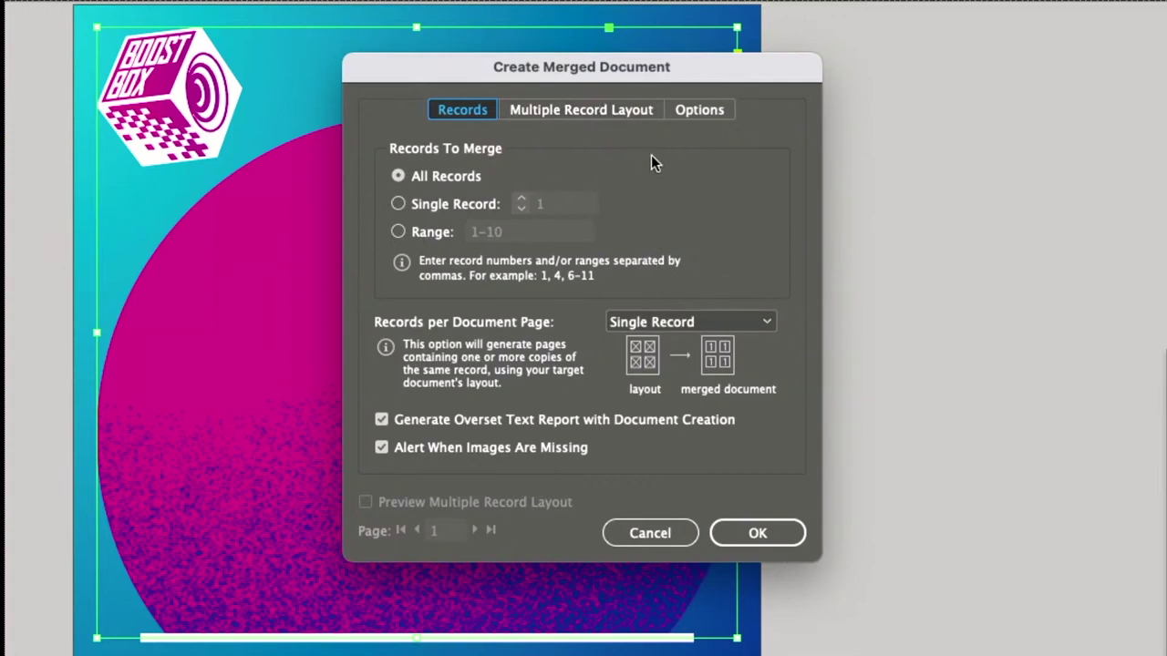
click(583, 109)
click(678, 110)
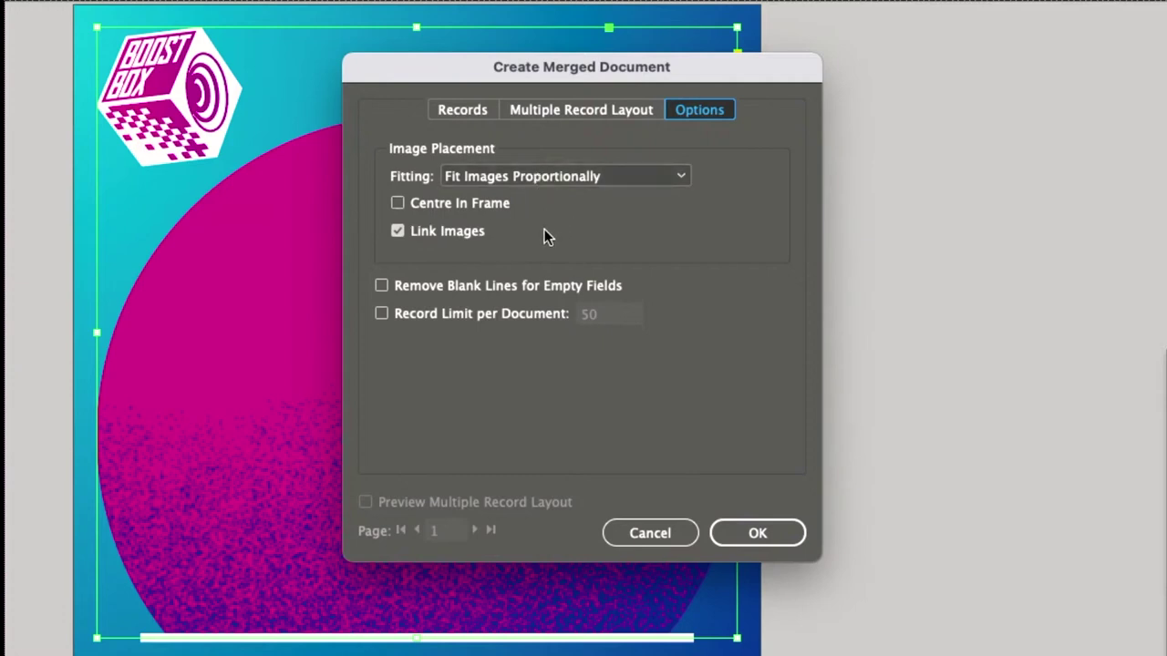
click(474, 287)
click(471, 288)
click(473, 289)
click(473, 290)
click(474, 288)
click(474, 286)
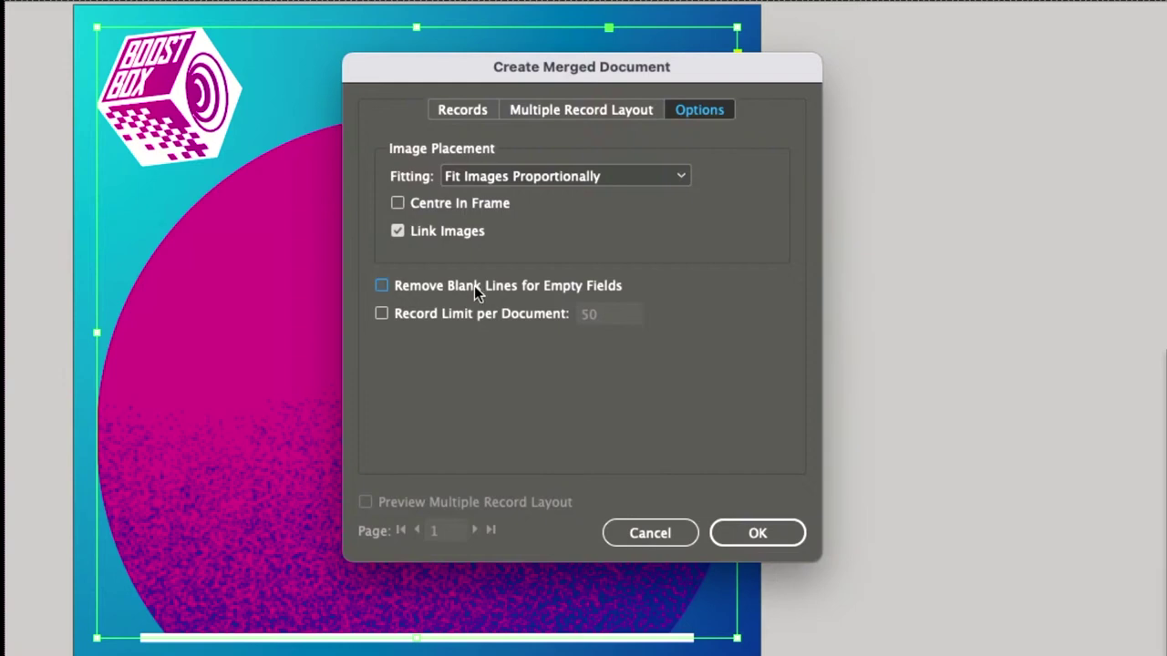
click(669, 534)
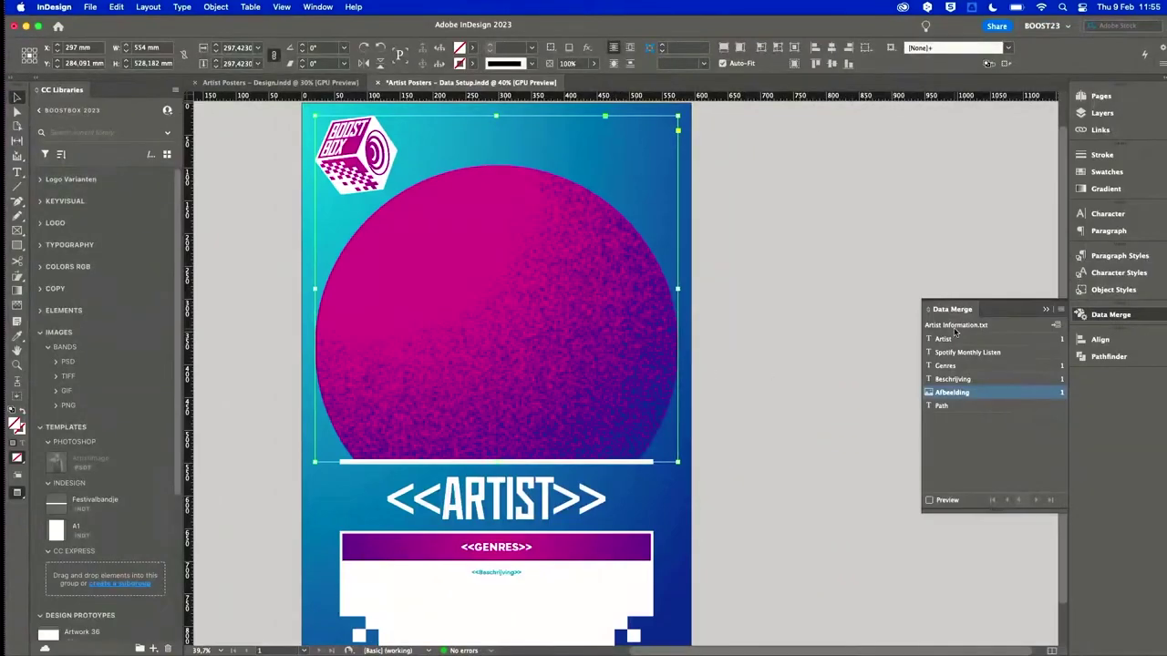
Create a merged document from the Artist Information.txt records, generating one poster per artist.
click(1056, 326)
click(689, 401)
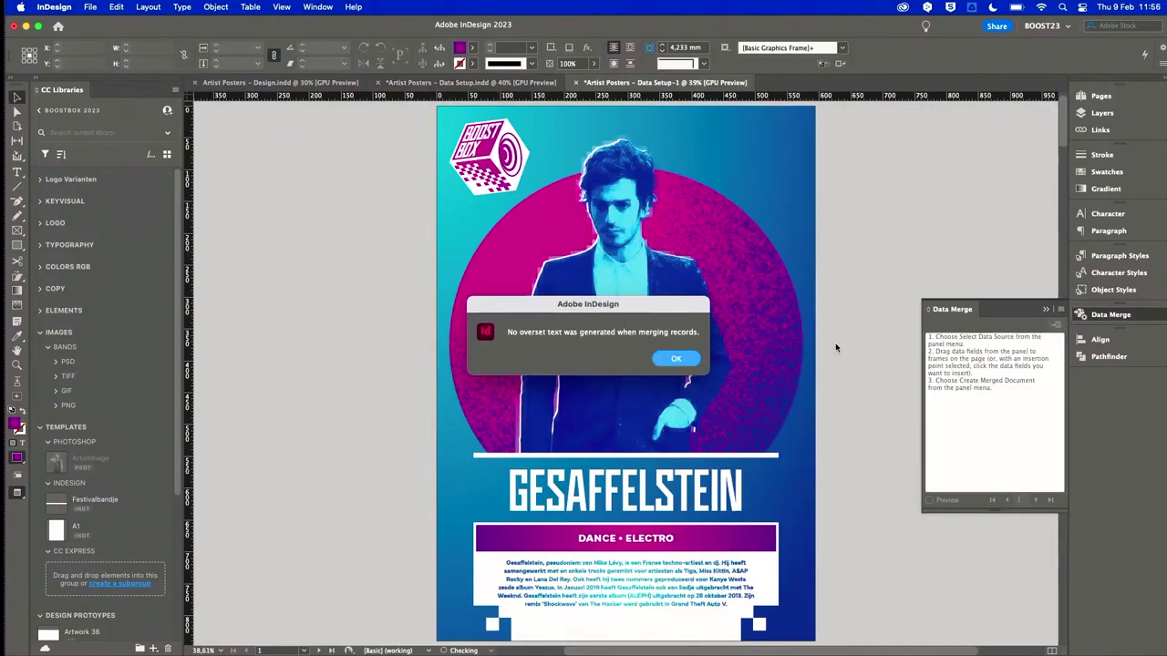
click(675, 358)
Look through the merged artist posters from page 2 to page 8, checking each artist's image, title, genres and description.
click(1101, 96)
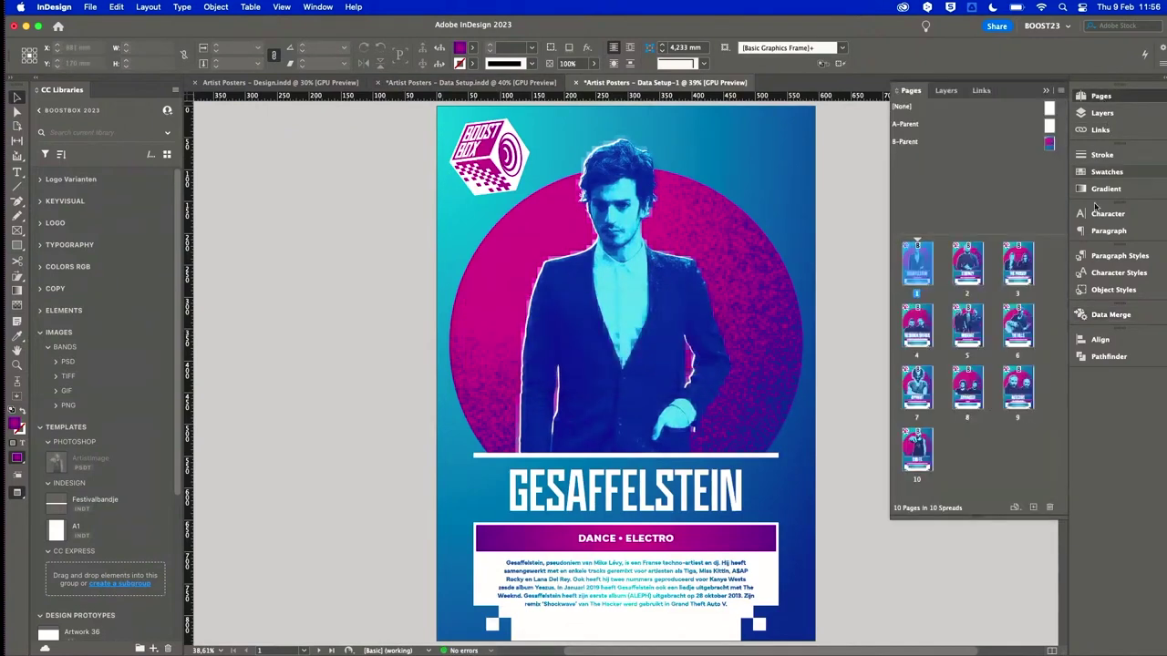
double_click(980, 261)
double_click(1007, 273)
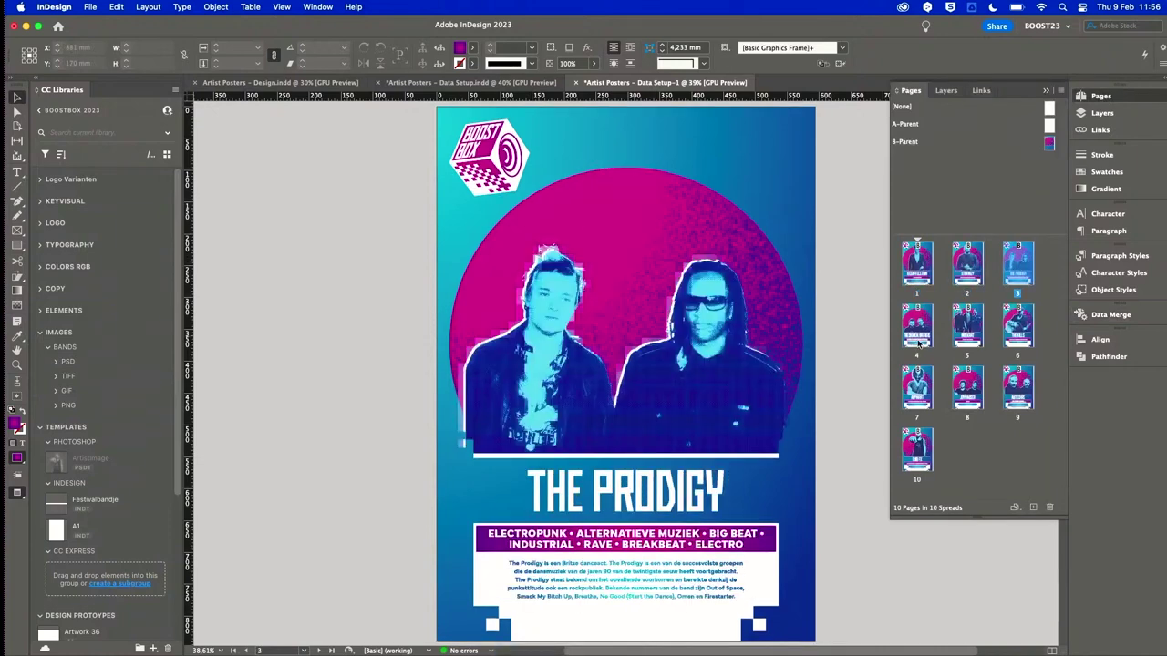
double_click(918, 340)
double_click(967, 325)
double_click(1019, 325)
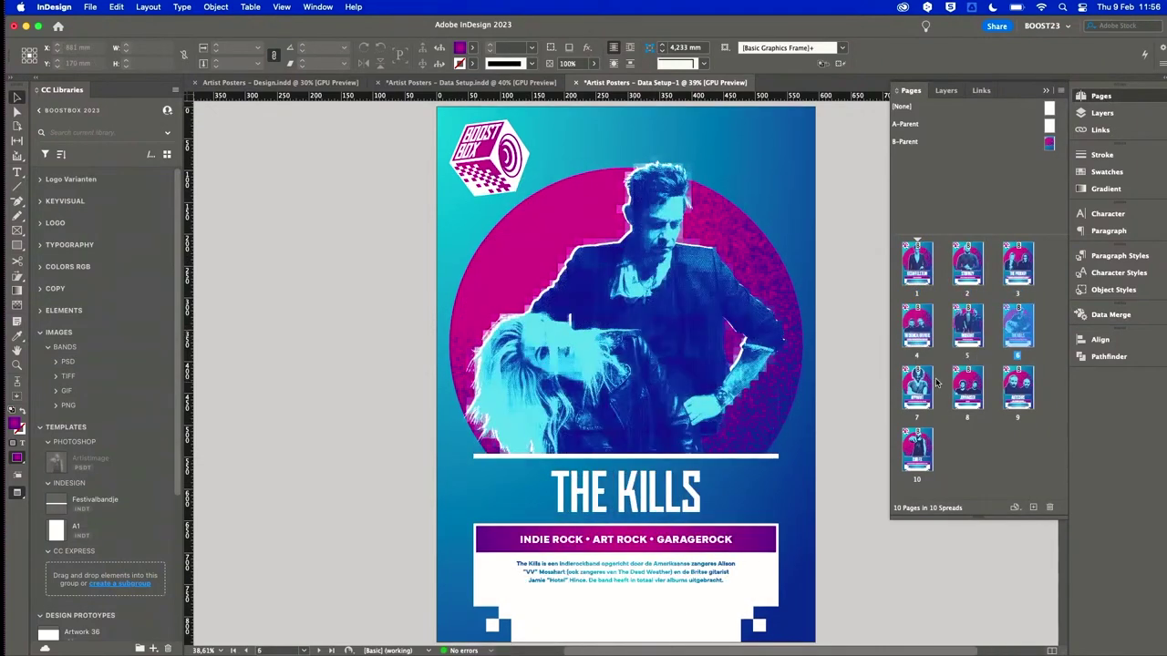
double_click(919, 390)
double_click(970, 392)
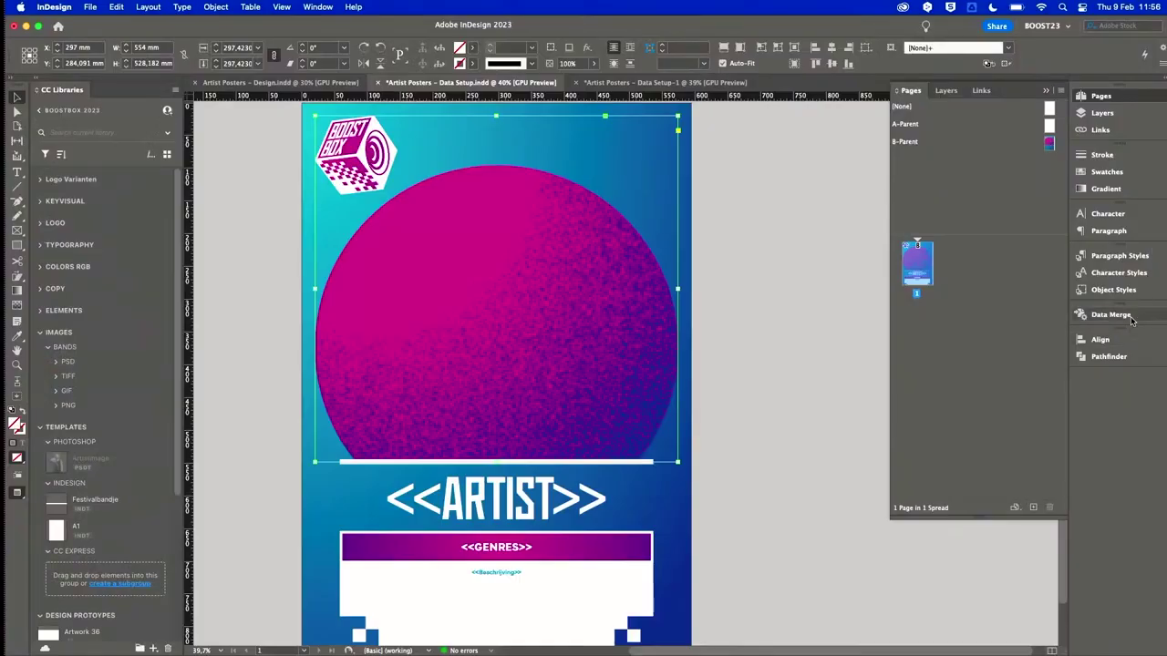
Return to the merged document, examine the Save As folder locations, and cancel without saving.
click(1111, 315)
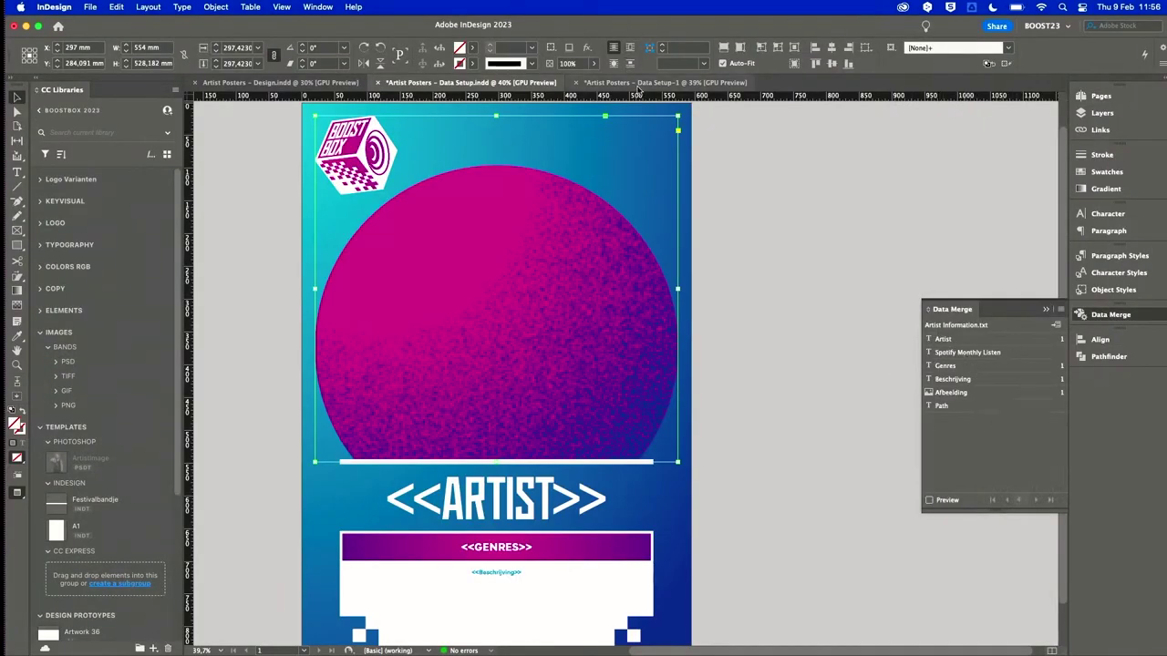
click(666, 82)
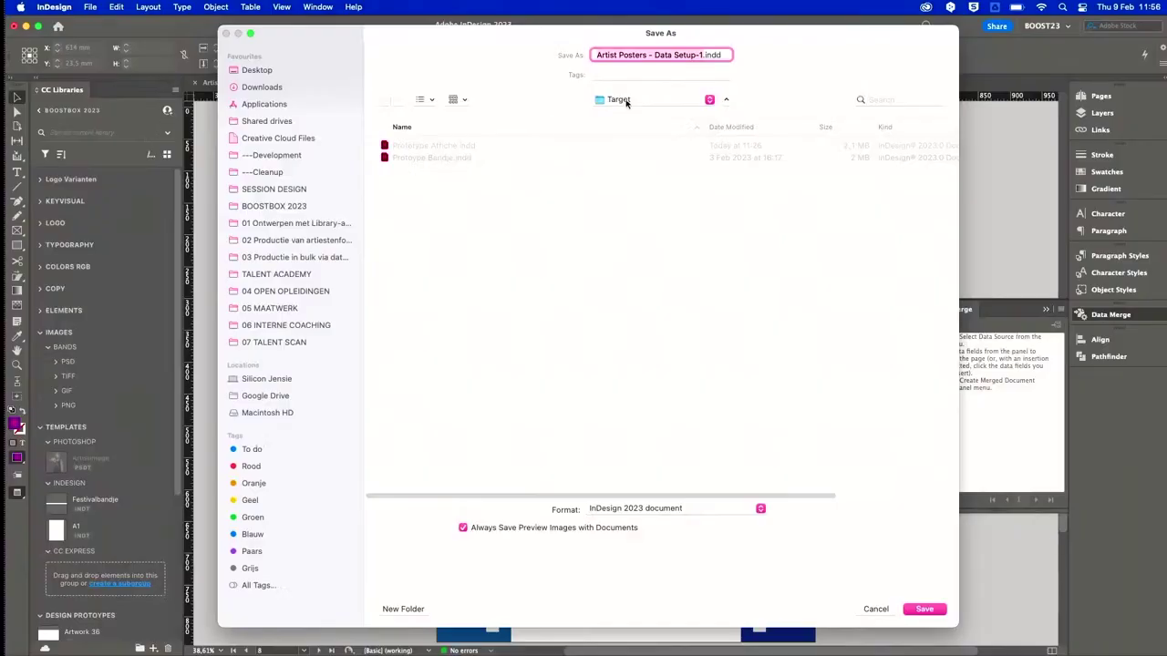
click(619, 100)
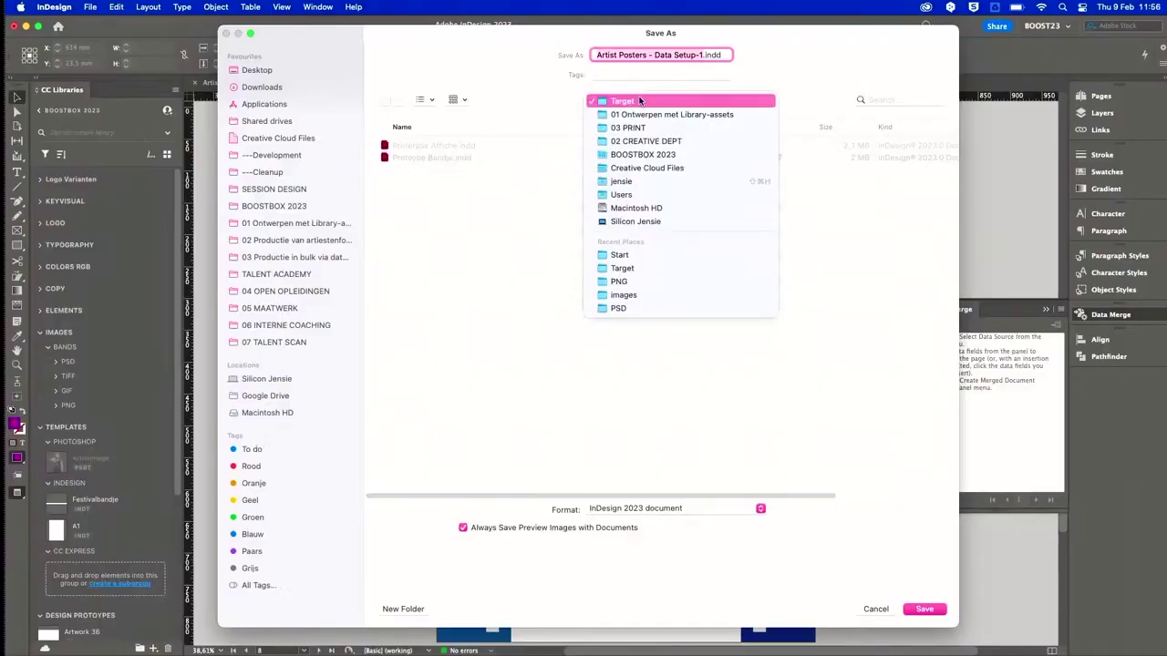
click(537, 162)
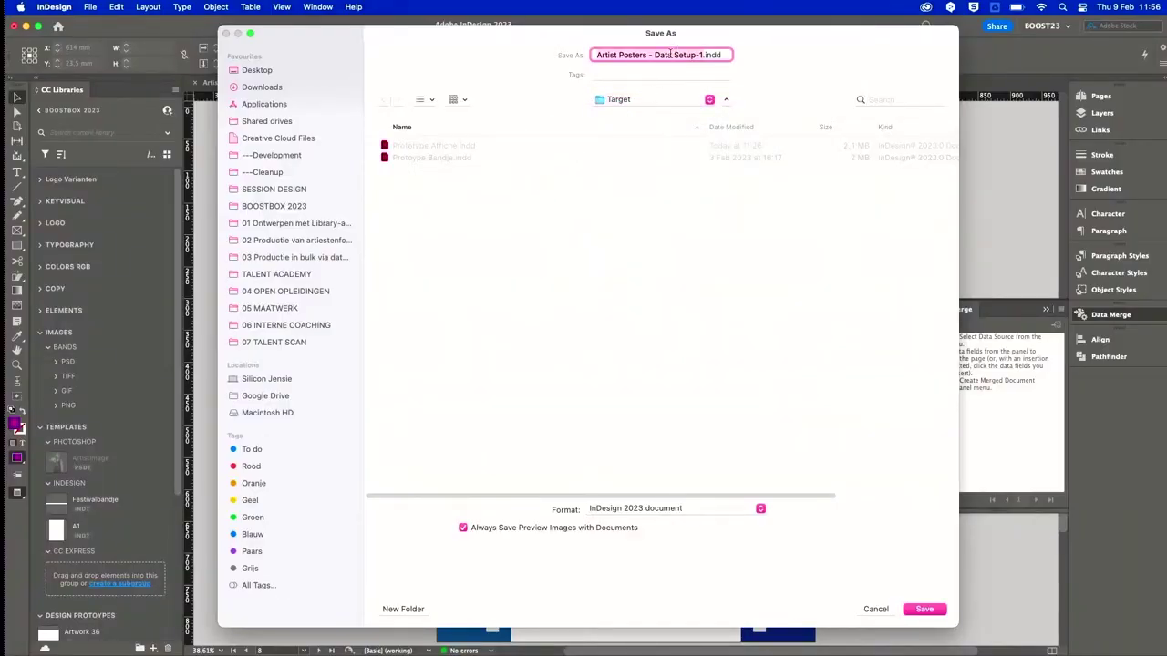
click(875, 609)
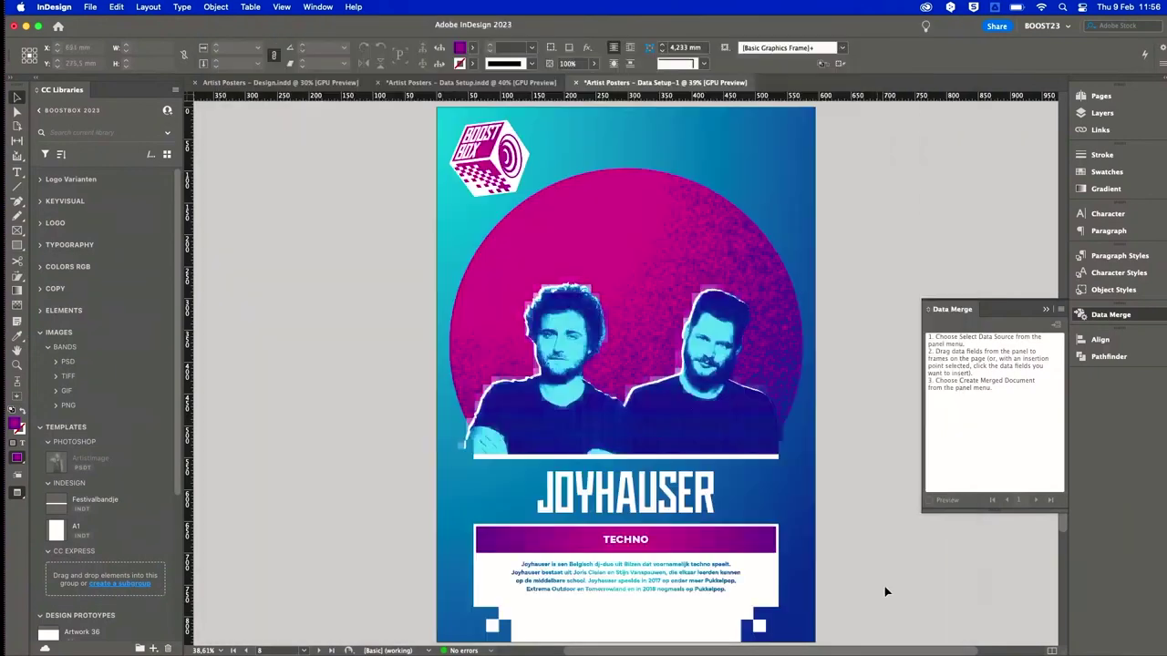
Add a second page to the Artist Posters – Data Setup document and set the document to facing pages.
click(483, 84)
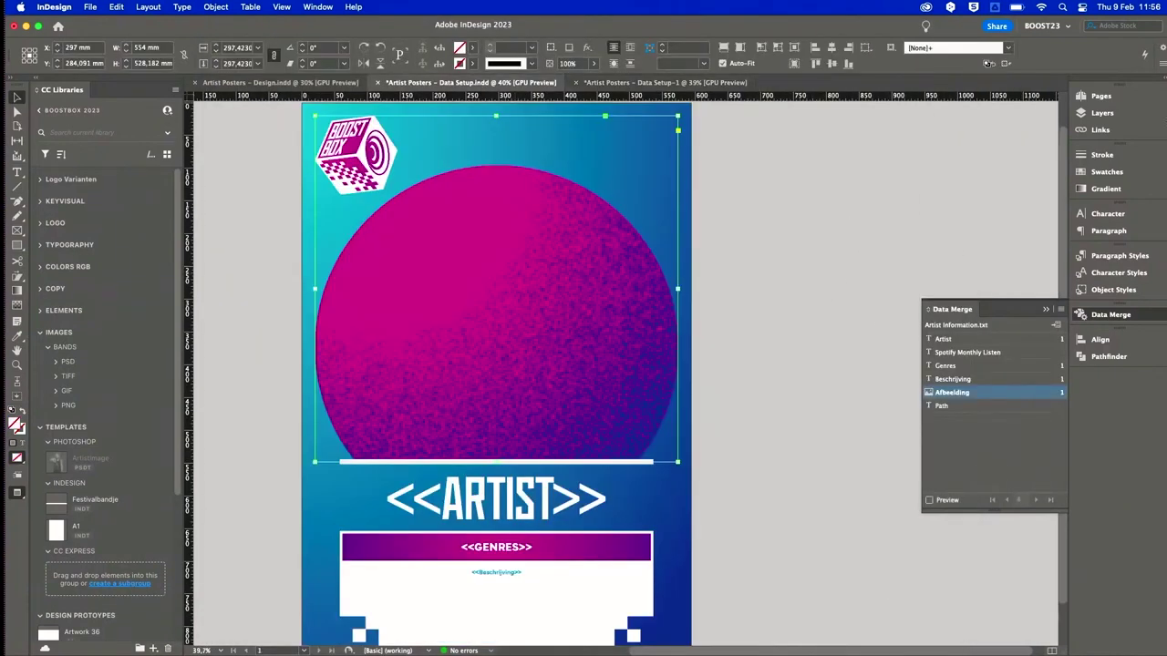
click(1100, 95)
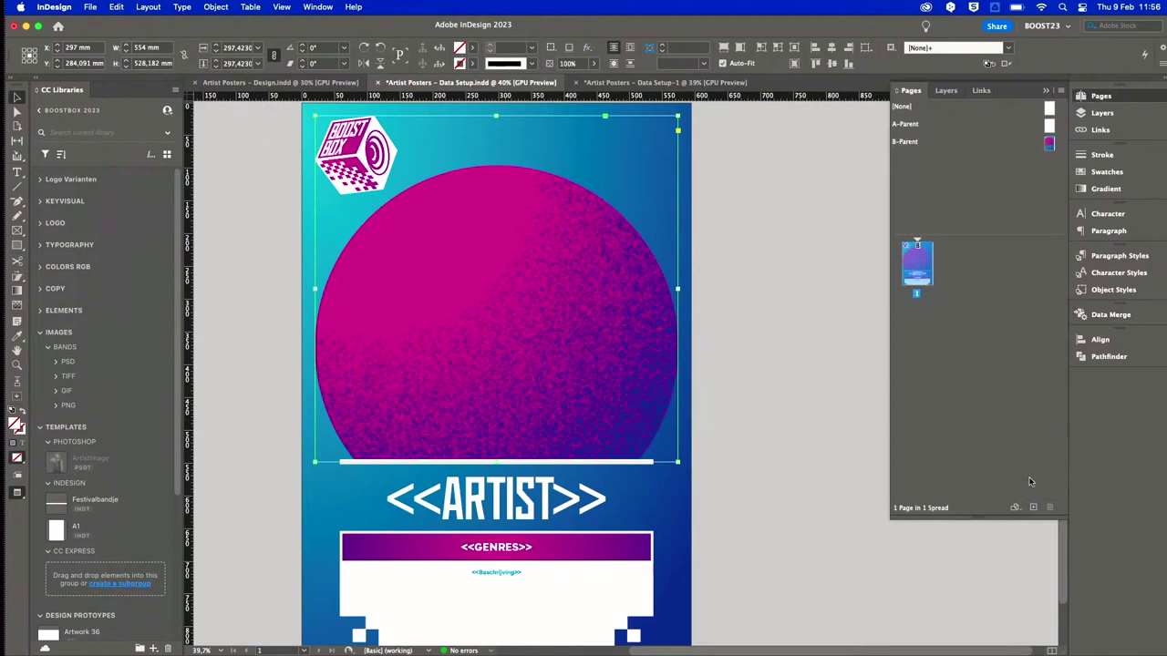
click(1033, 507)
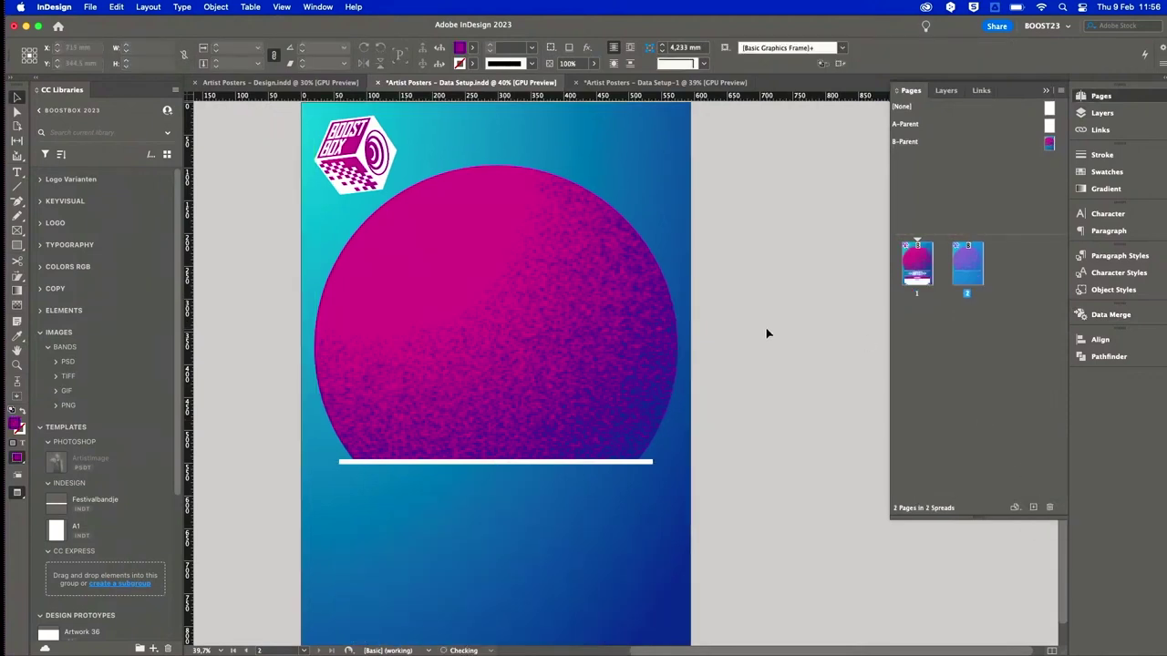
key(alt+super+p)
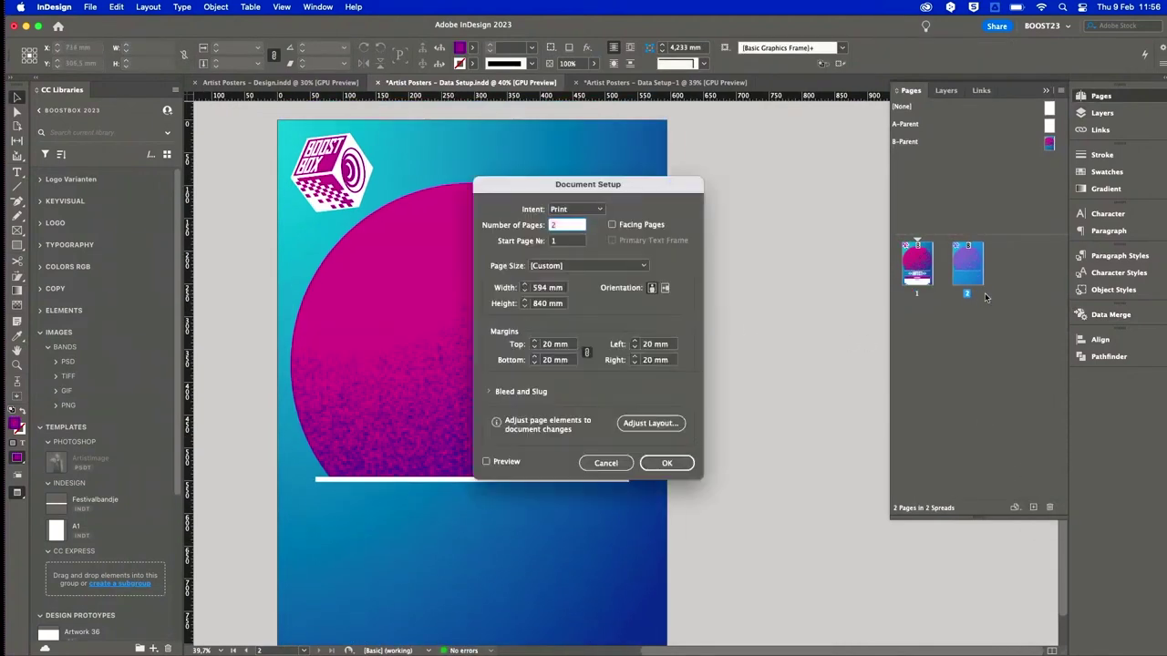
click(666, 462)
Start the first page's numbering at 2 to form a spread, and apply A-Parent to the spread's right-hand page.
key(super+minus)
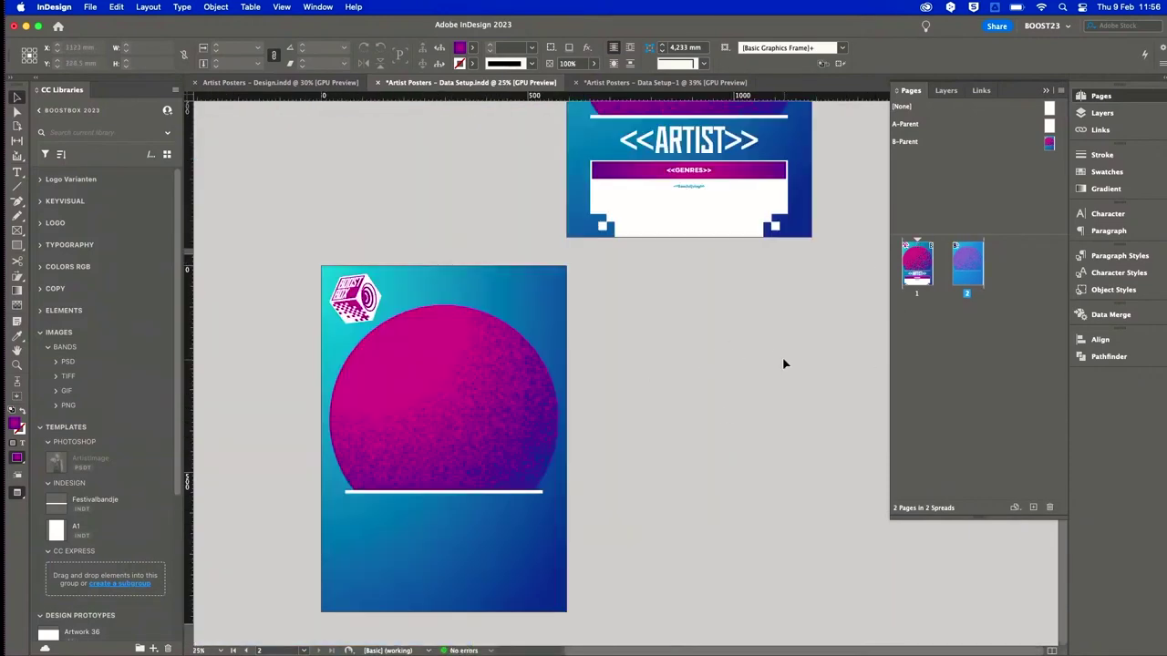
scroll(719, 341, up, 2)
right_click(922, 265)
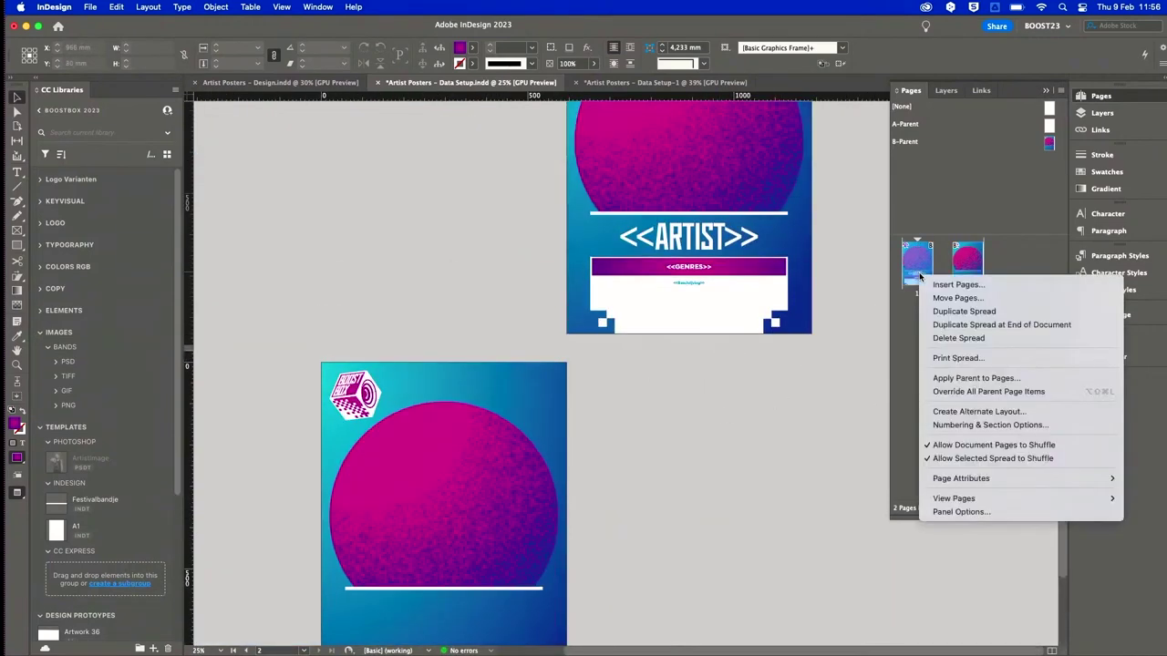
click(987, 424)
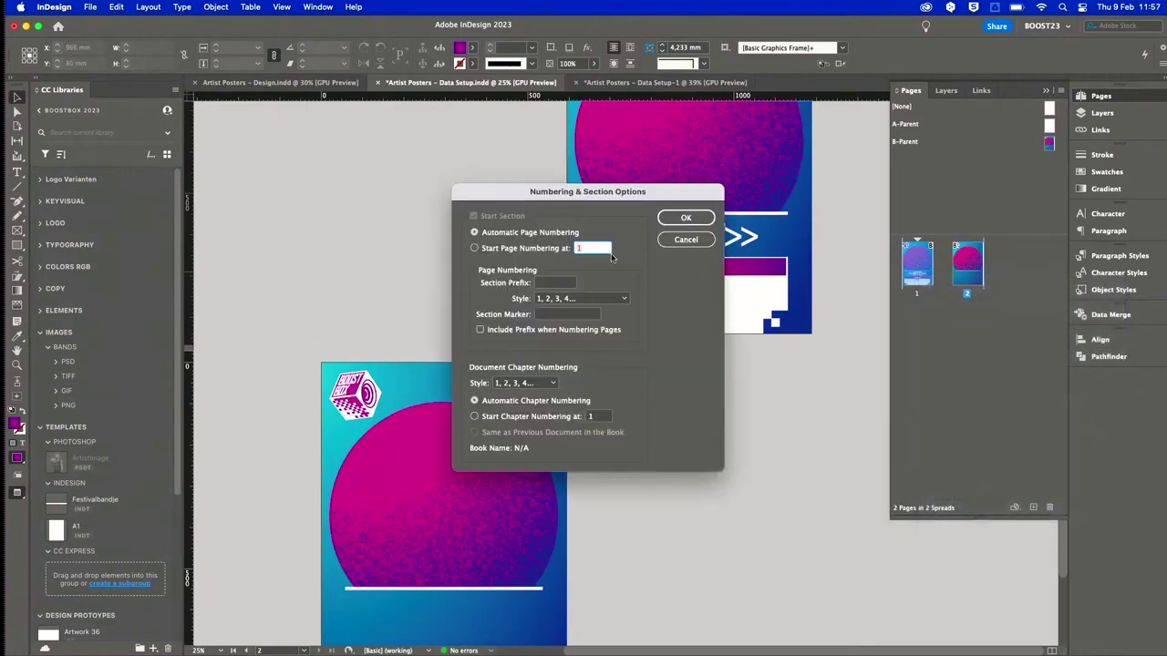
click(500, 245)
text(2)
click(693, 218)
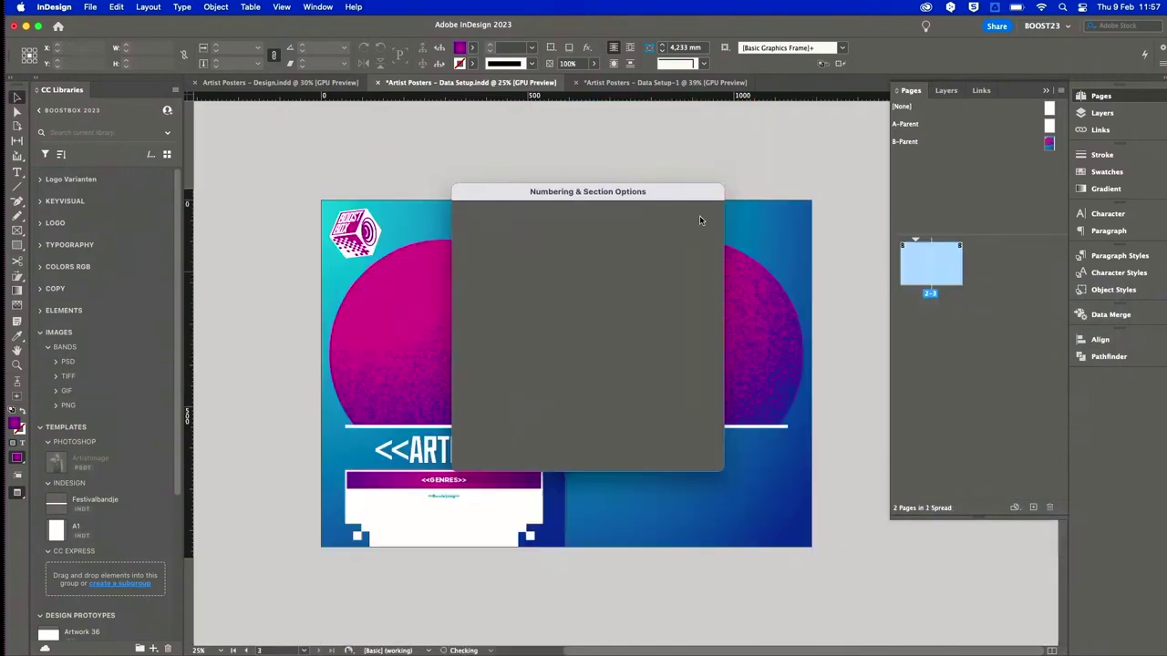
drag(1048, 125, 948, 265)
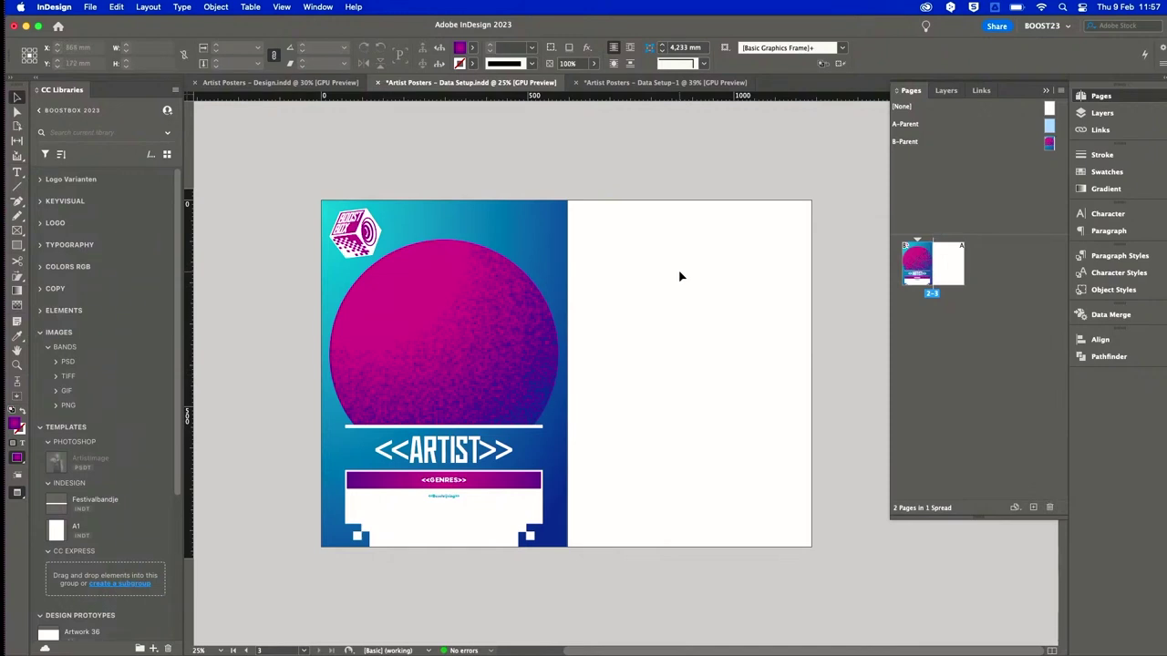
Merge all records as single records from the two-page spread into a new document, and review the resulting artist spreads.
click(1108, 314)
click(1057, 325)
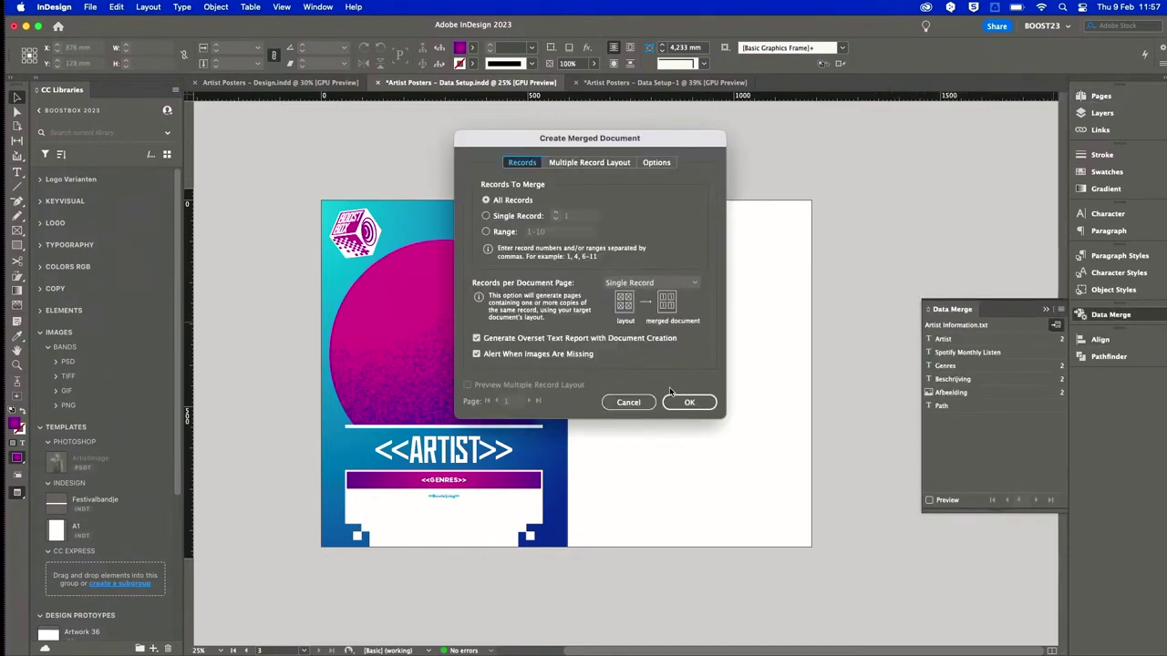
click(685, 402)
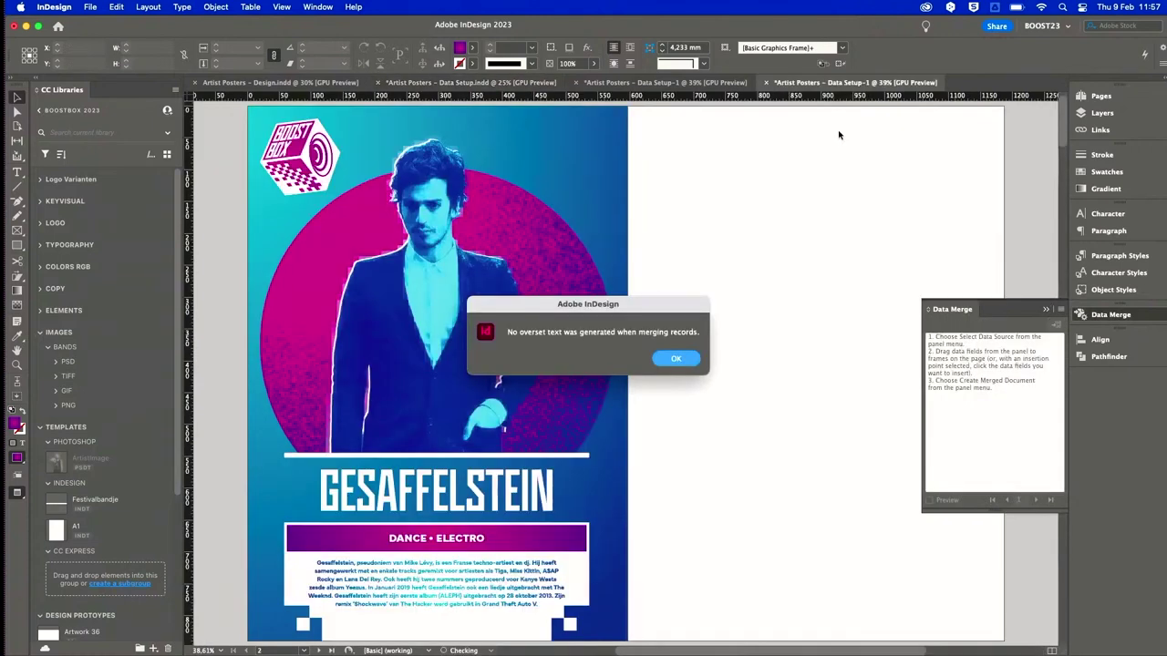
key(Return)
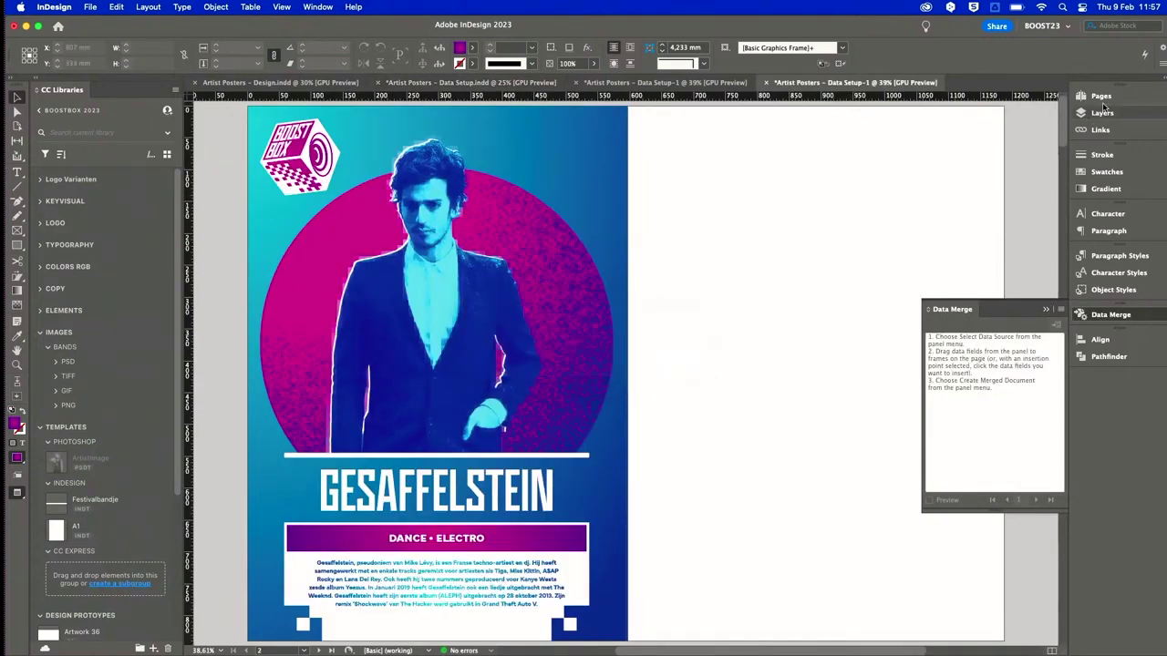
click(1102, 96)
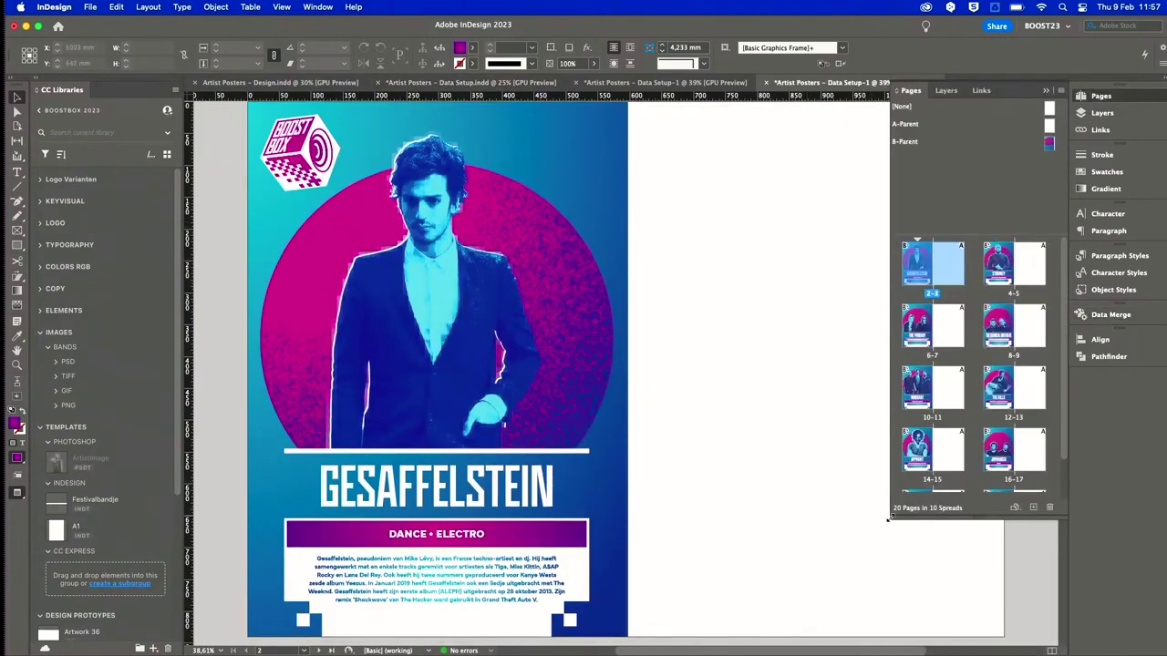
drag(886, 513, 890, 580)
key(super+minus)
key(super+minus)
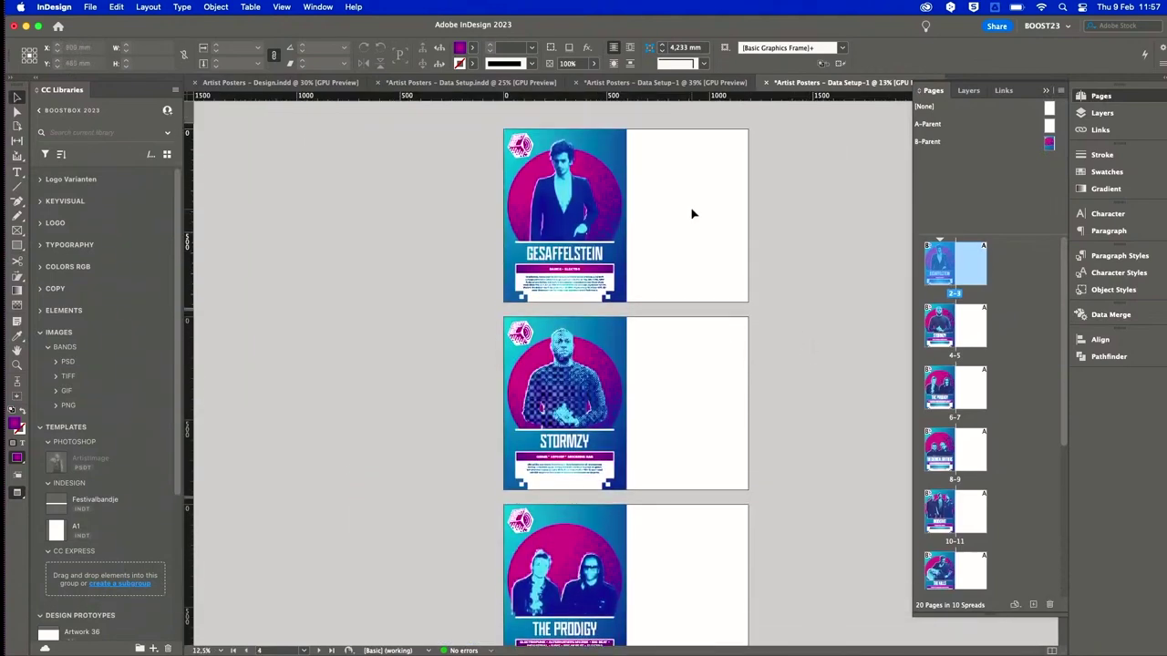